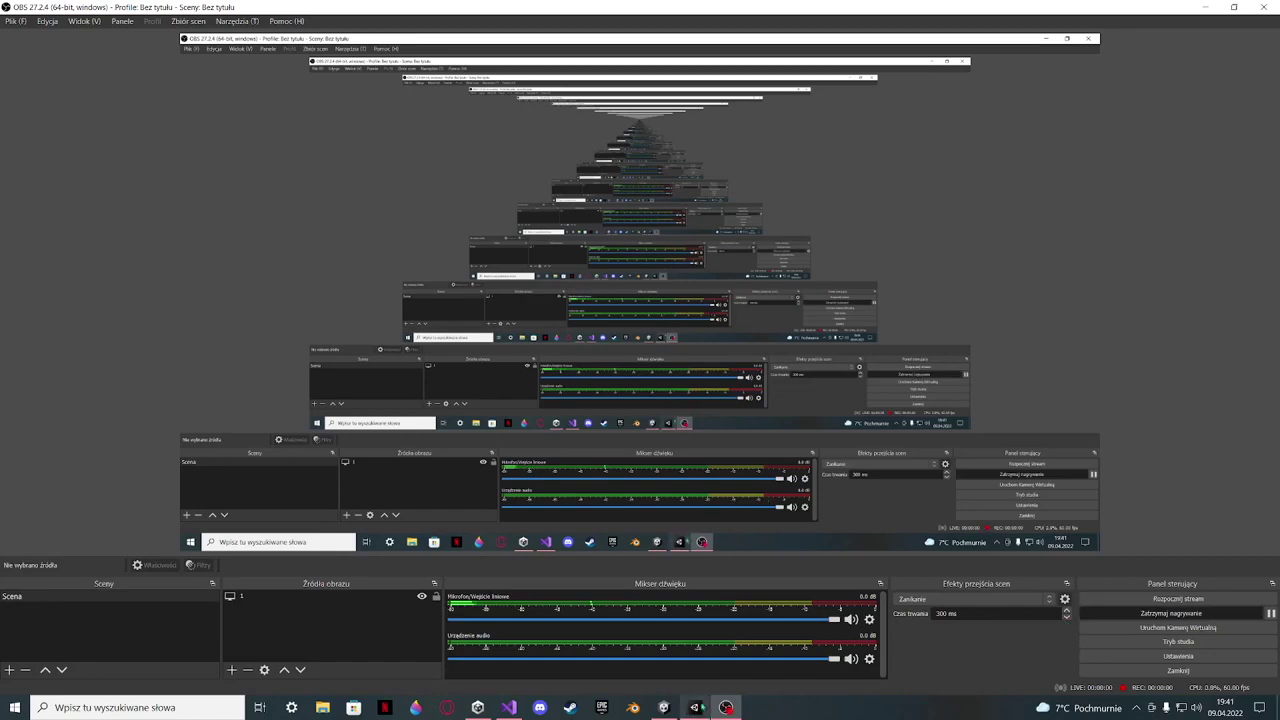
Switch to the Unity editor and clear the console messages
click(694, 707)
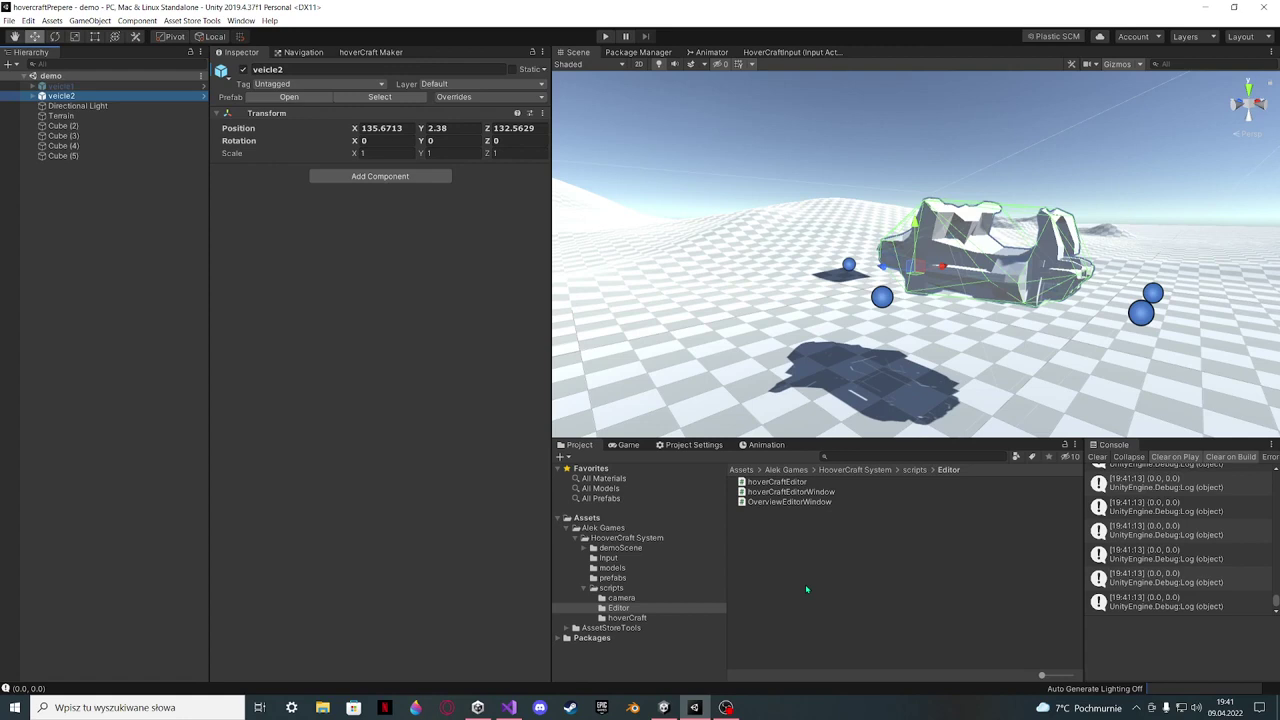
click(1095, 459)
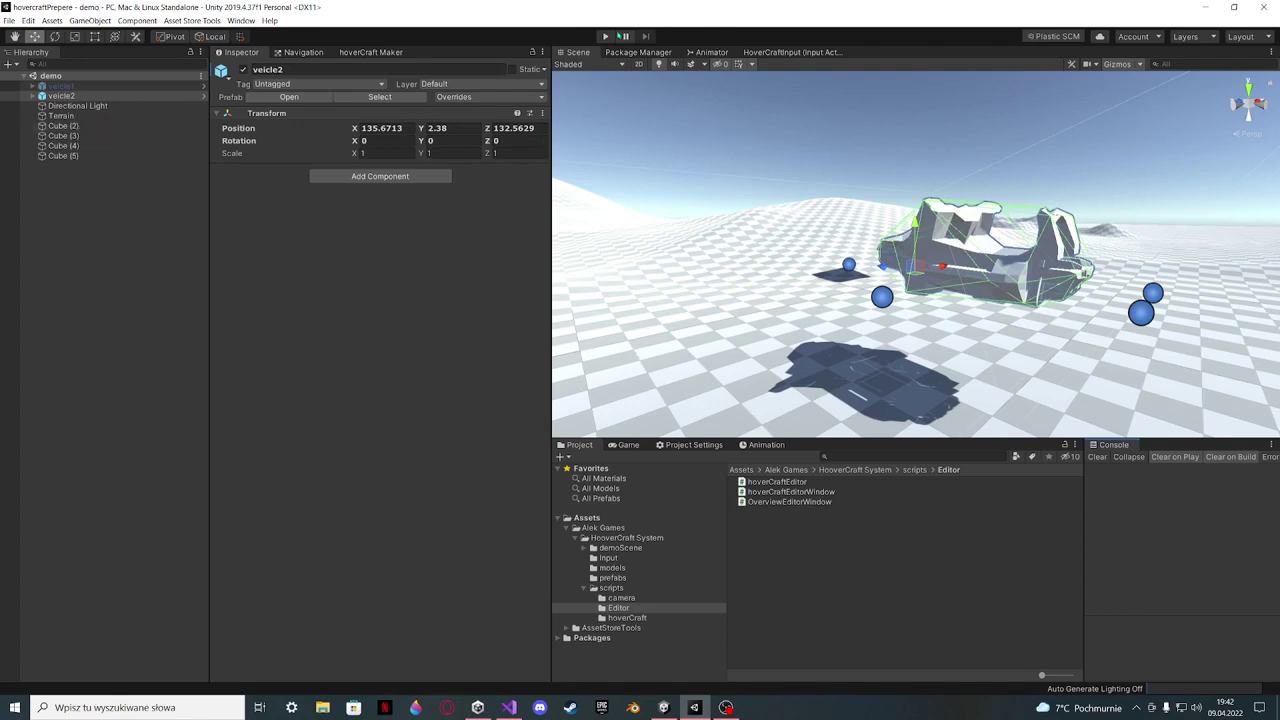
Test-drive veicle2 over the terrain in Play mode, steering forward and right, and return to editing
click(605, 36)
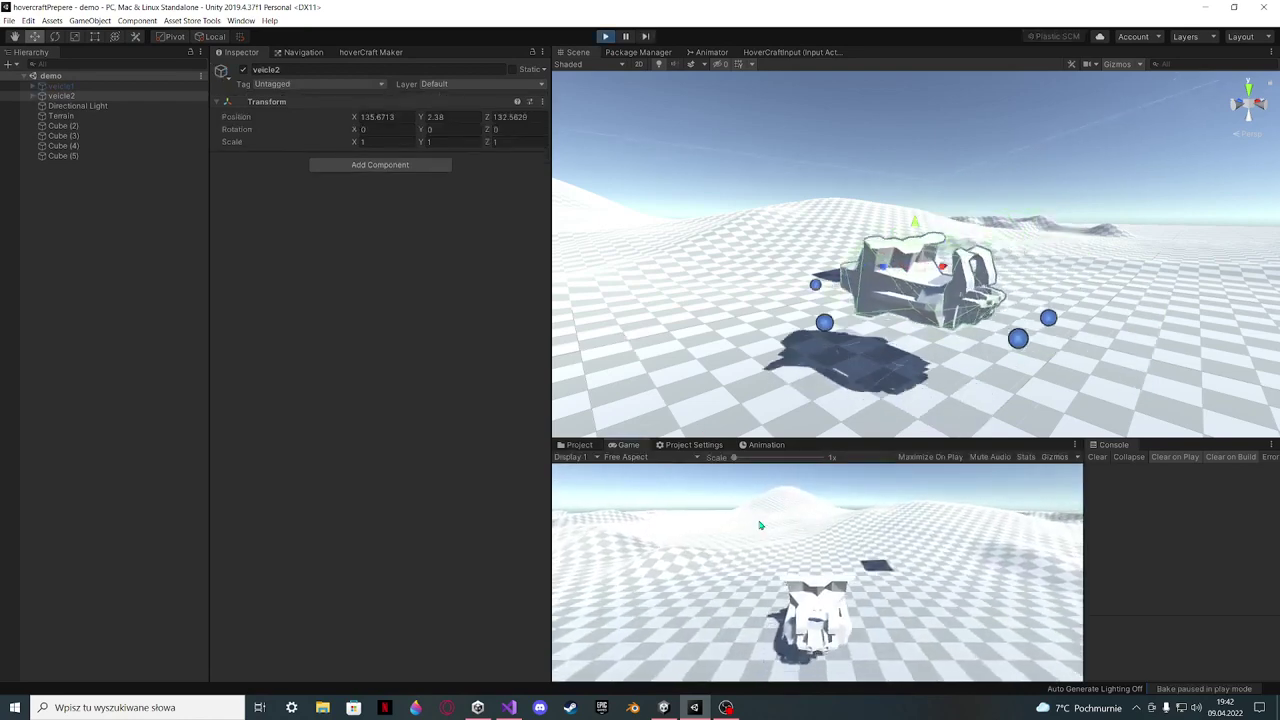
key(w)
key(d)
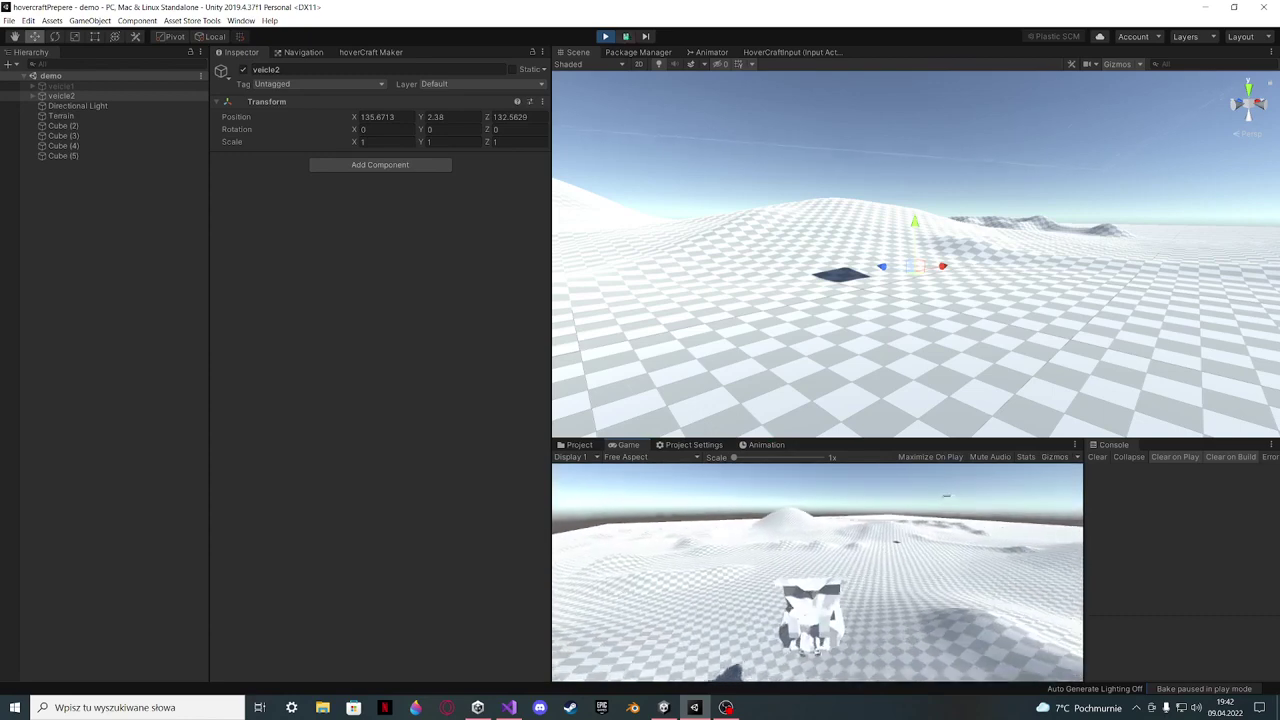
key(ctrl+p)
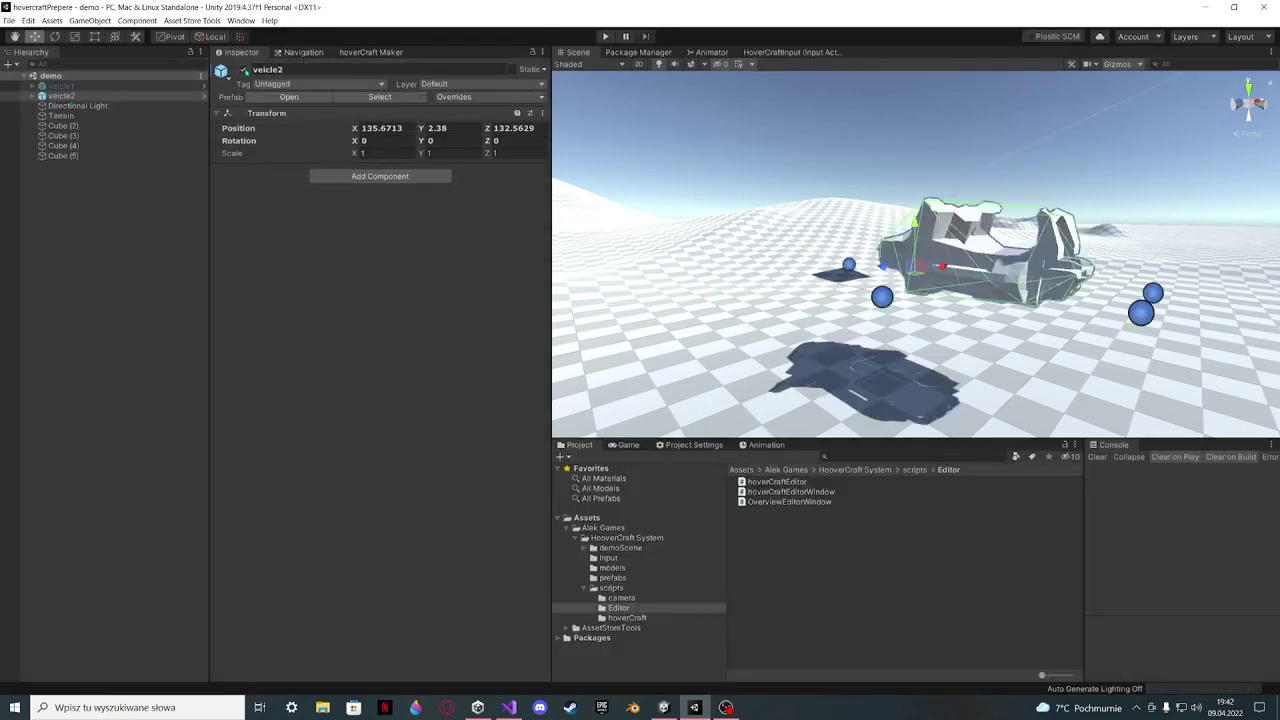
Deactivate veicle2 in the scene and activate veicle1 instead
click(243, 70)
click(112, 87)
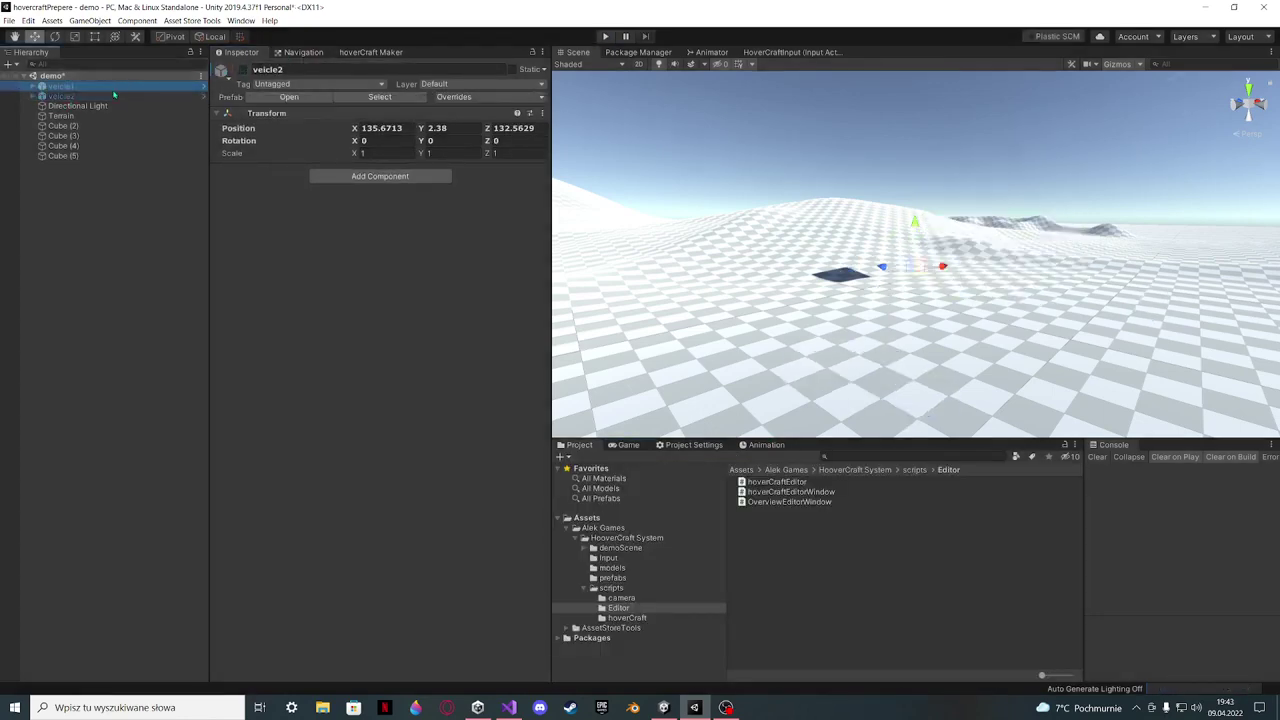
click(242, 70)
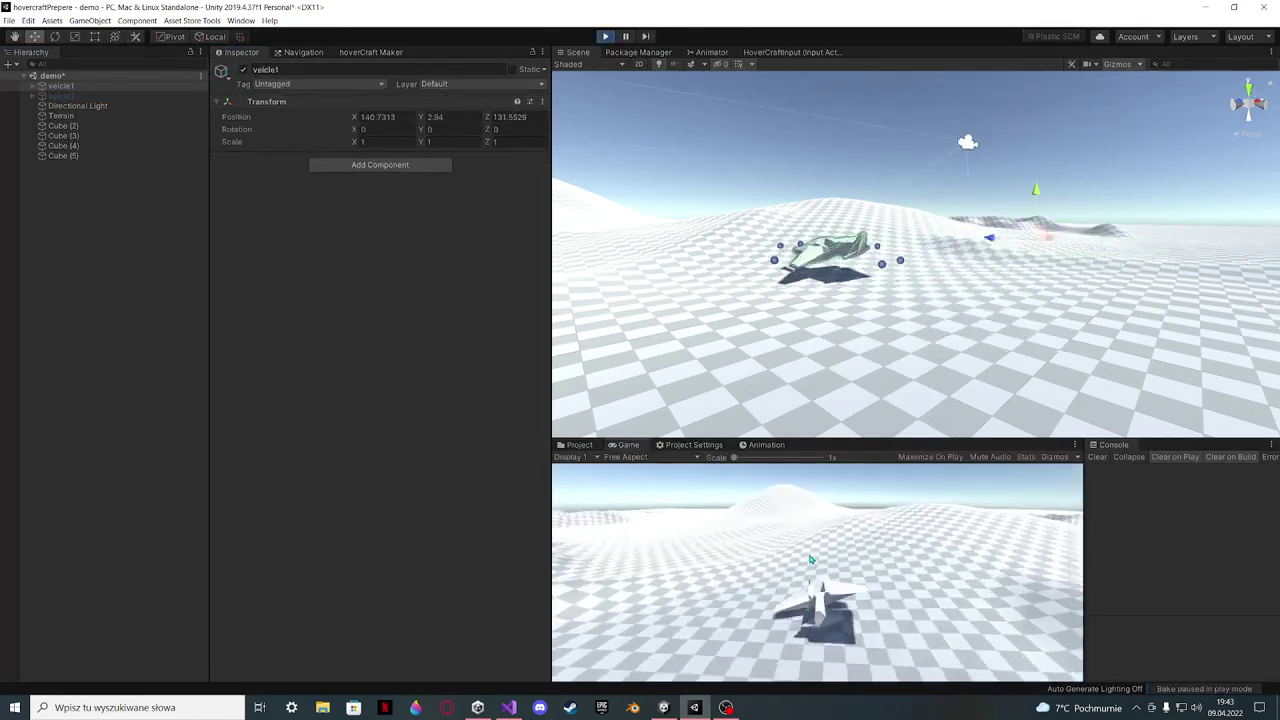
Test-drive veicle1 forward and to the right in Play mode and end the play session
key(w)
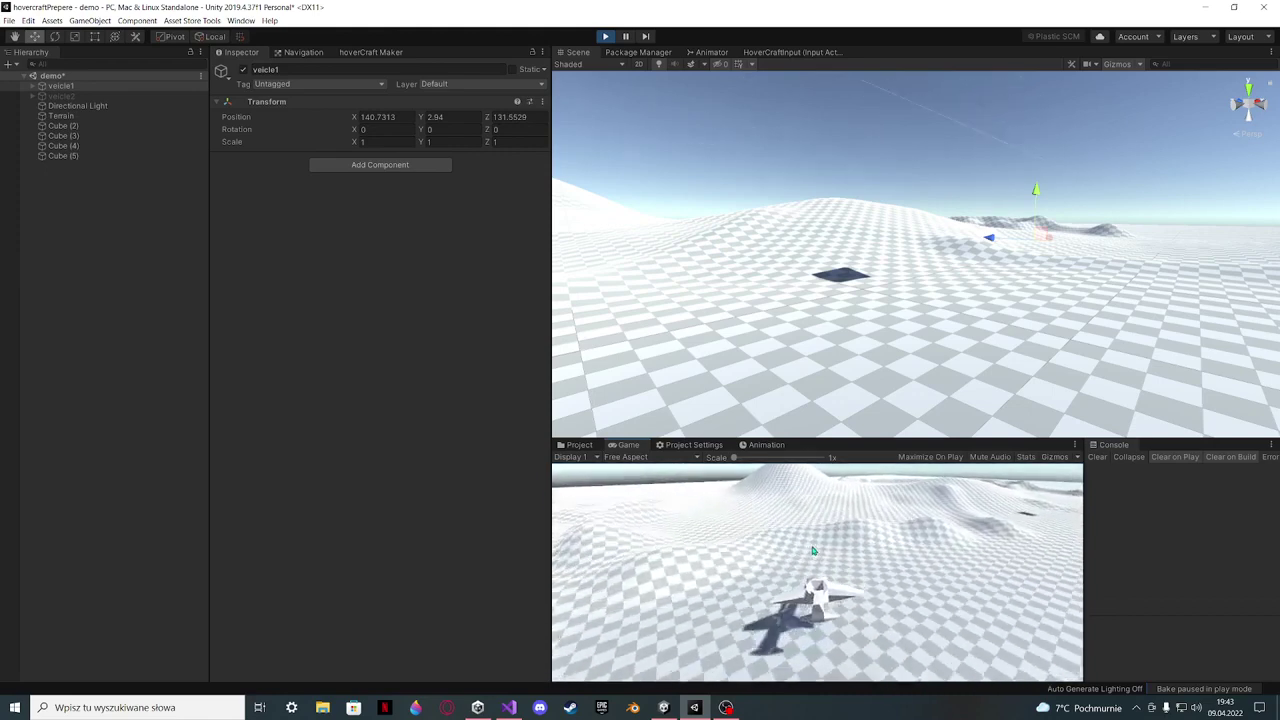
key(d)
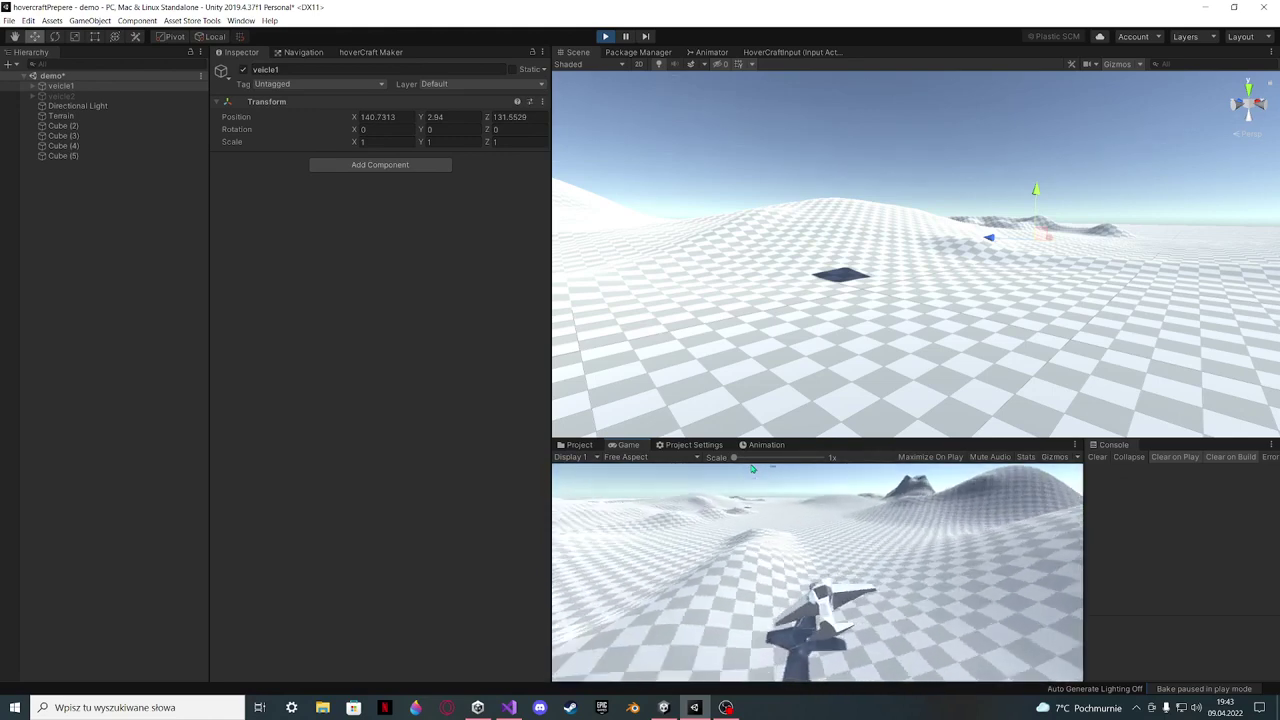
click(605, 36)
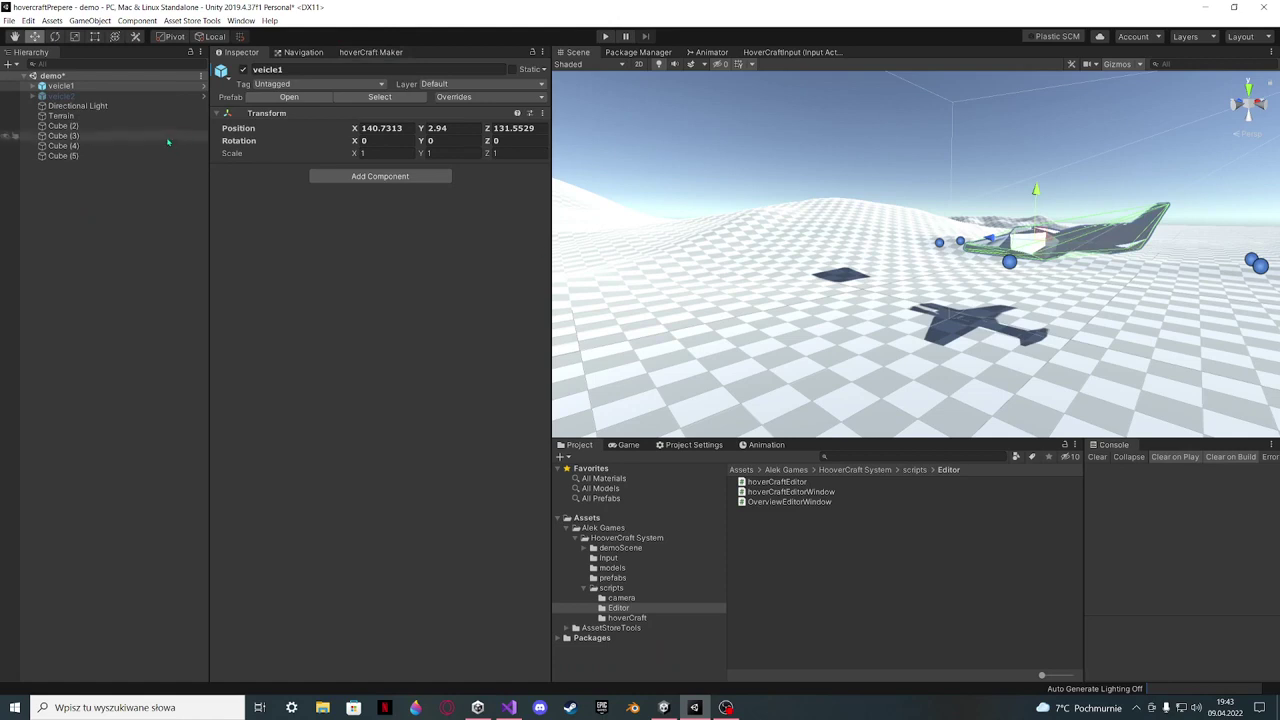
Delete the objects Cube (3), Cube (4) and Cube (5) from the demo scene
click(62, 156)
key(f)
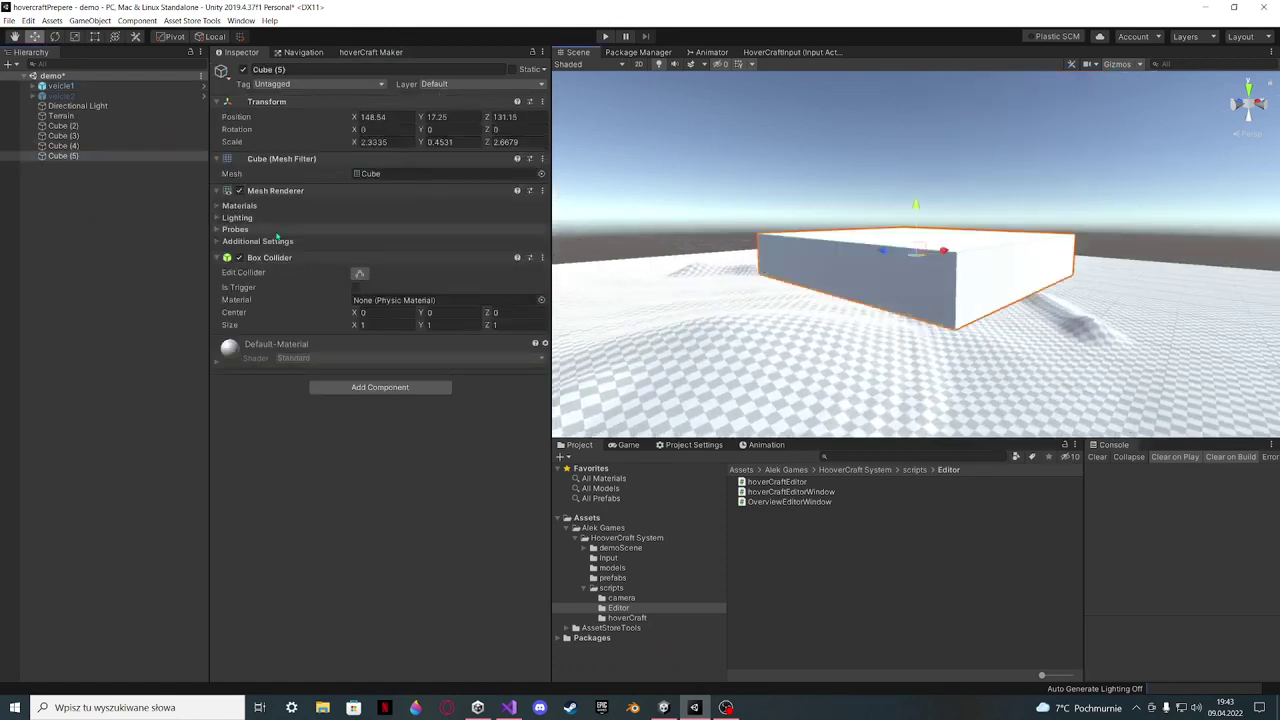
shift+click(62, 146)
shift+click(62, 136)
key(Delete)
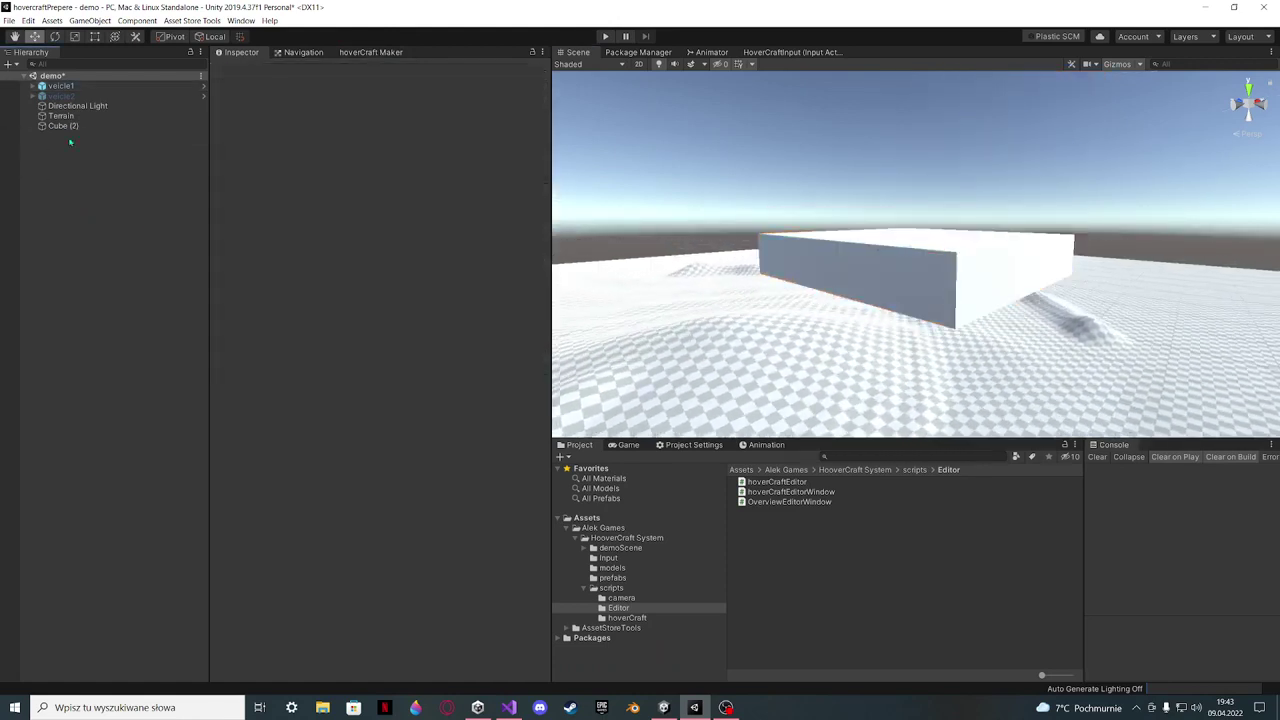
Open the hoverCraft Maker window for Cube (2) and dock it beside the Inspector and Navigation panels
click(62, 126)
middle_drag(908, 276, 920, 363)
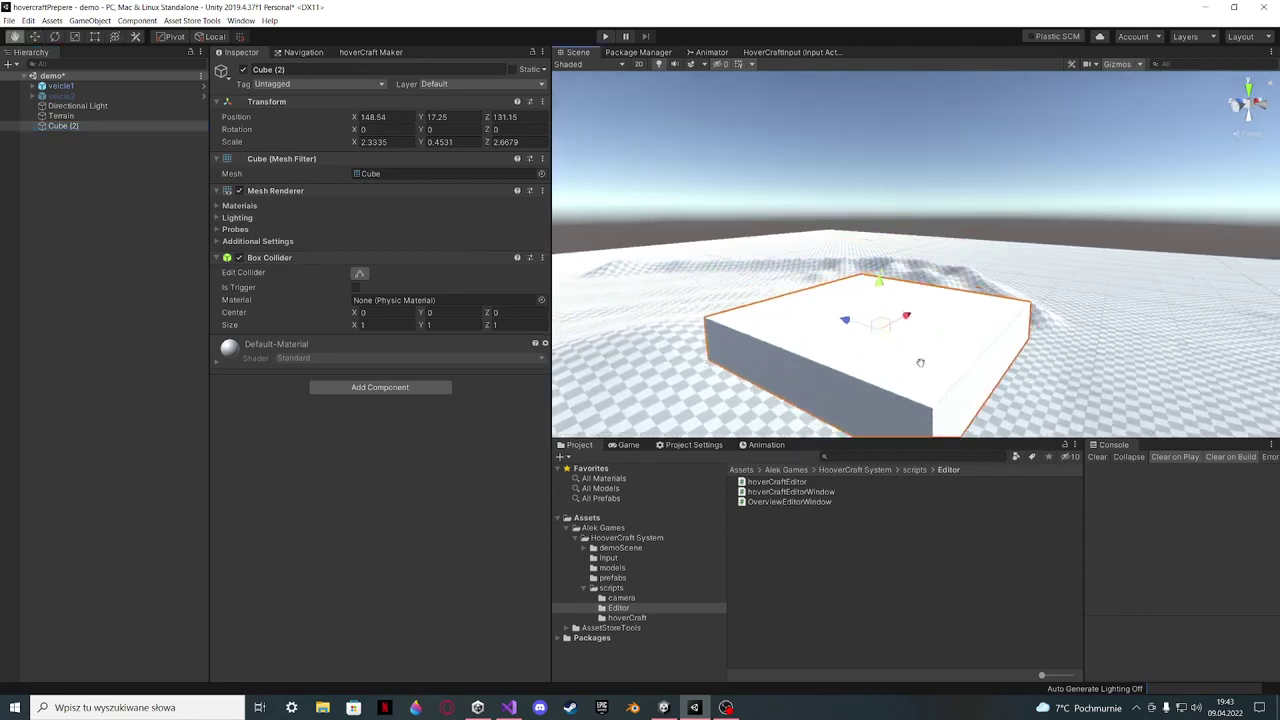
alt+drag(900, 245, 884, 291)
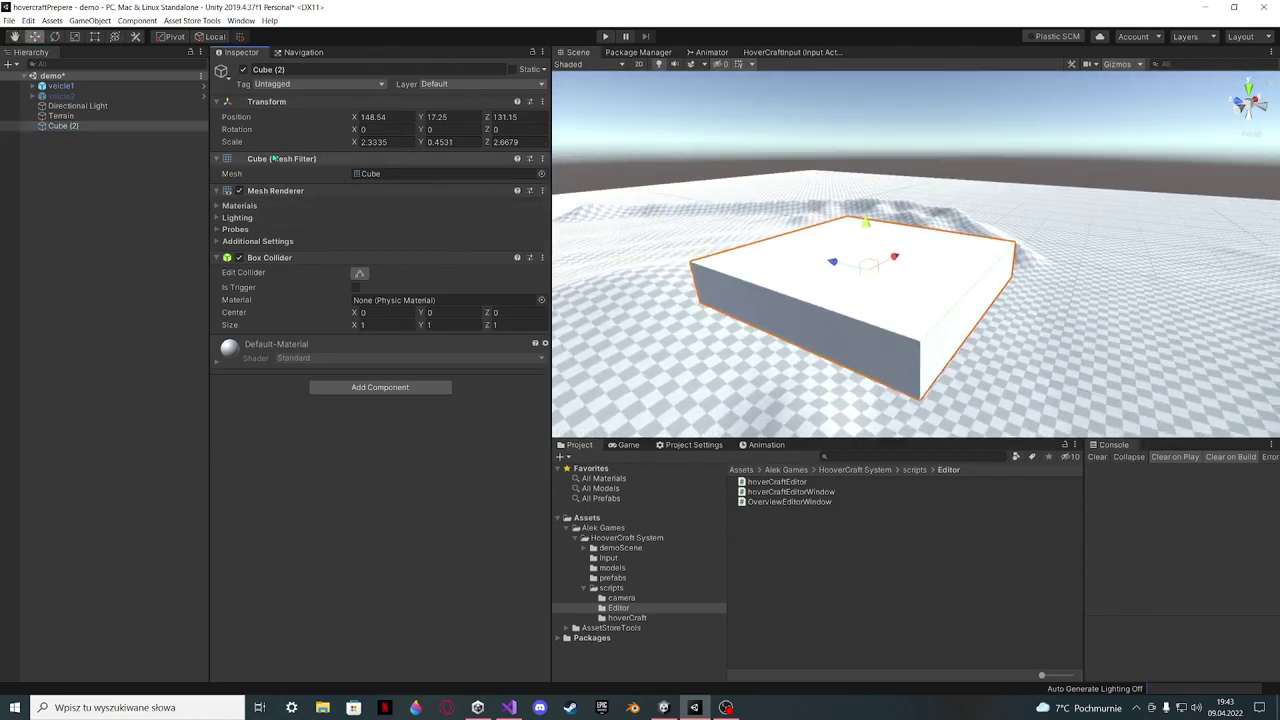
click(241, 20)
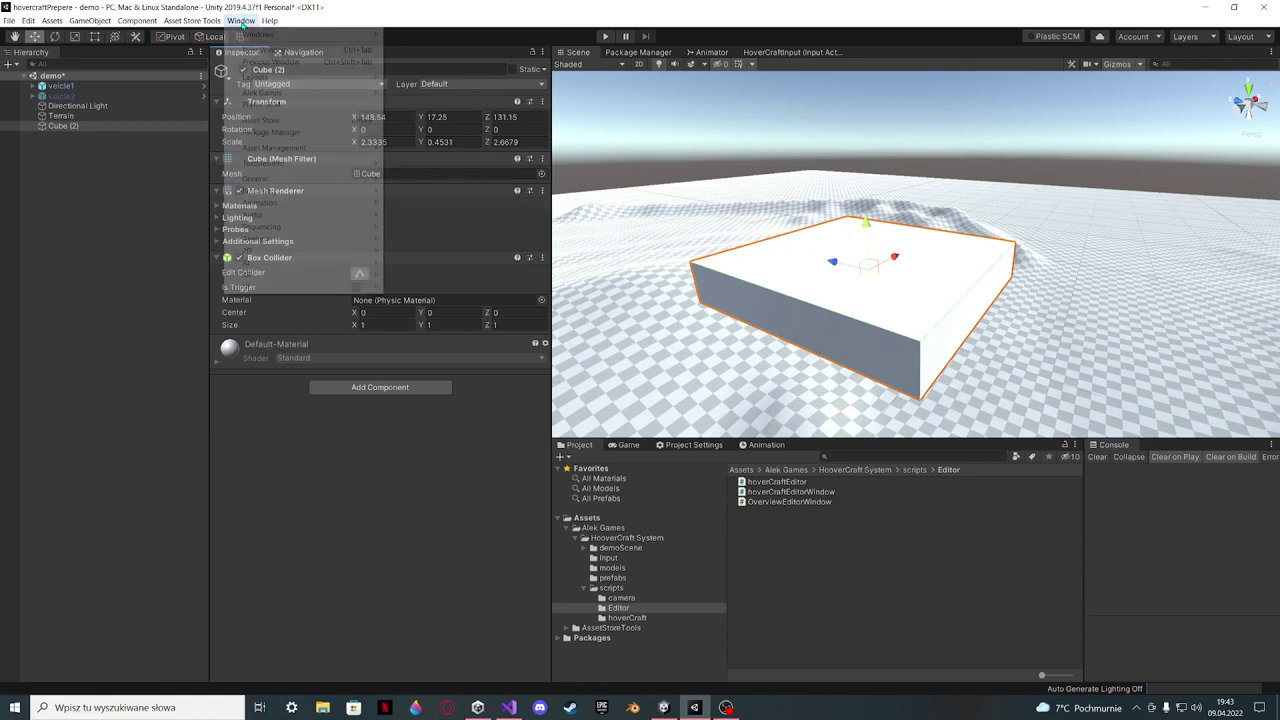
mouse_move(278, 92)
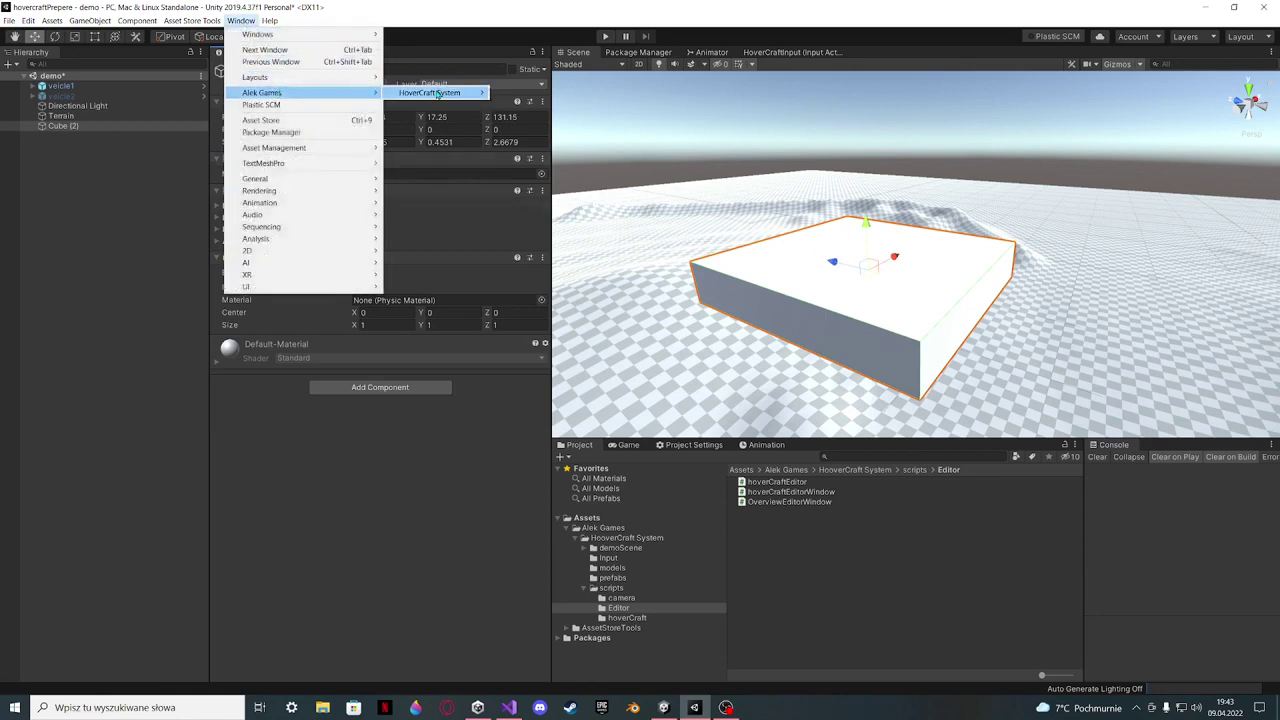
mouse_move(437, 95)
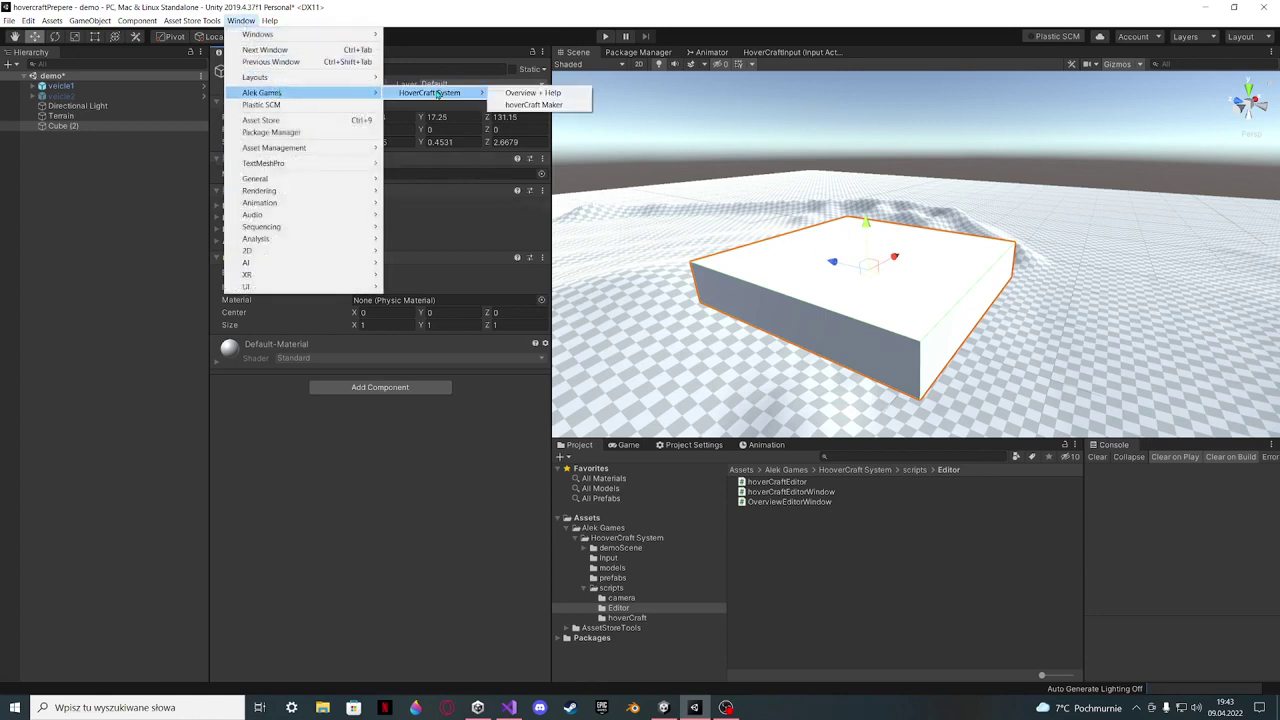
click(530, 105)
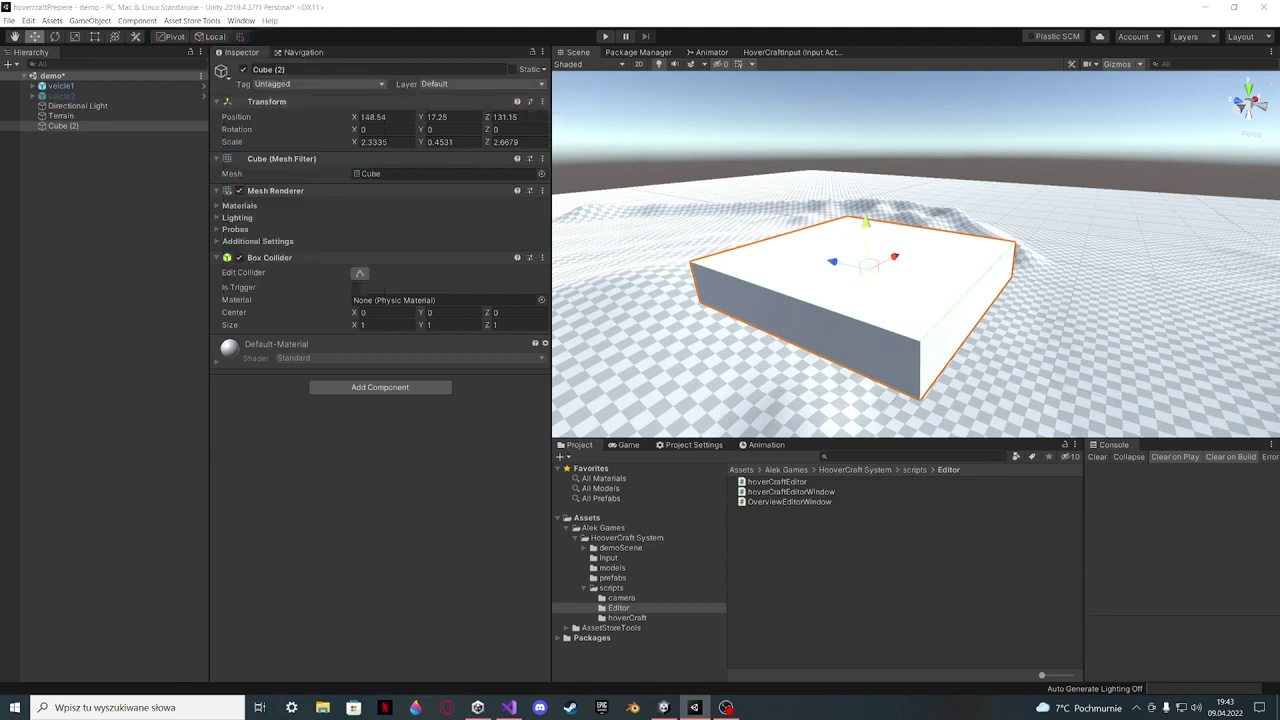
drag(988, 265, 452, 54)
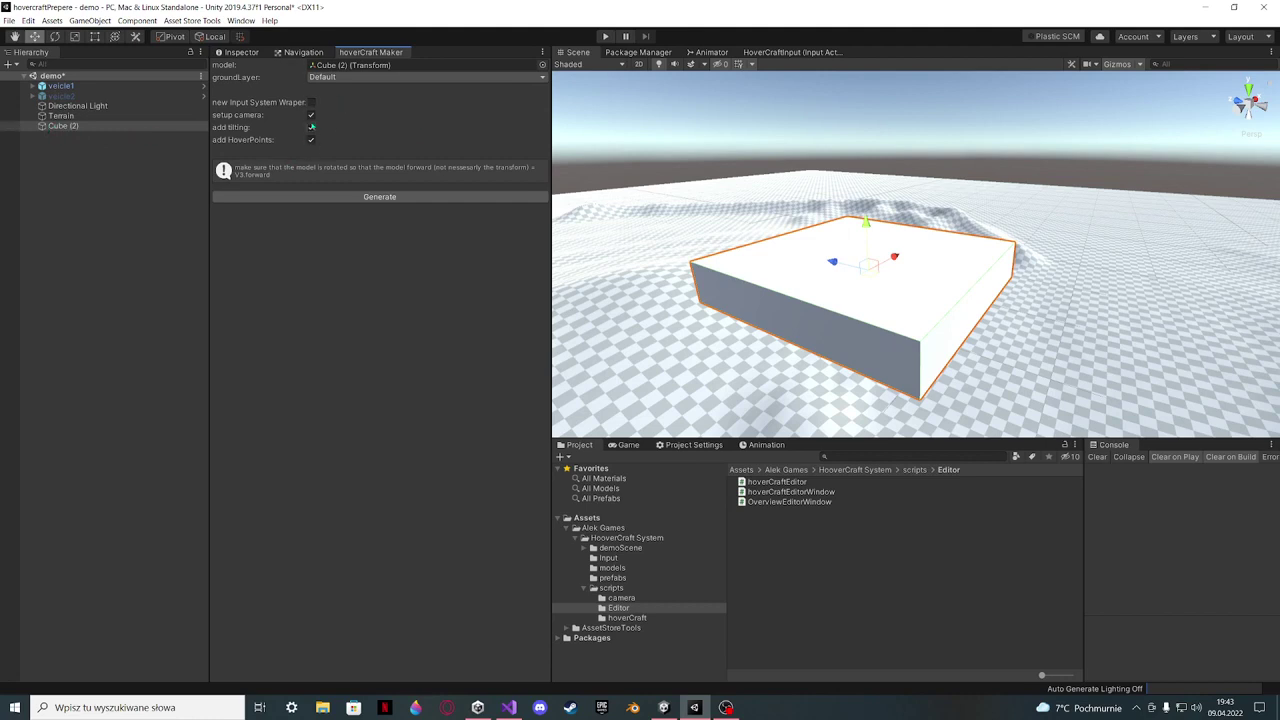
Generate a hovercraft from Cube (2) with ground layer TransparentFX and with camera setup, tilting and hover points enabled
click(311, 127)
drag(549, 120, 579, 124)
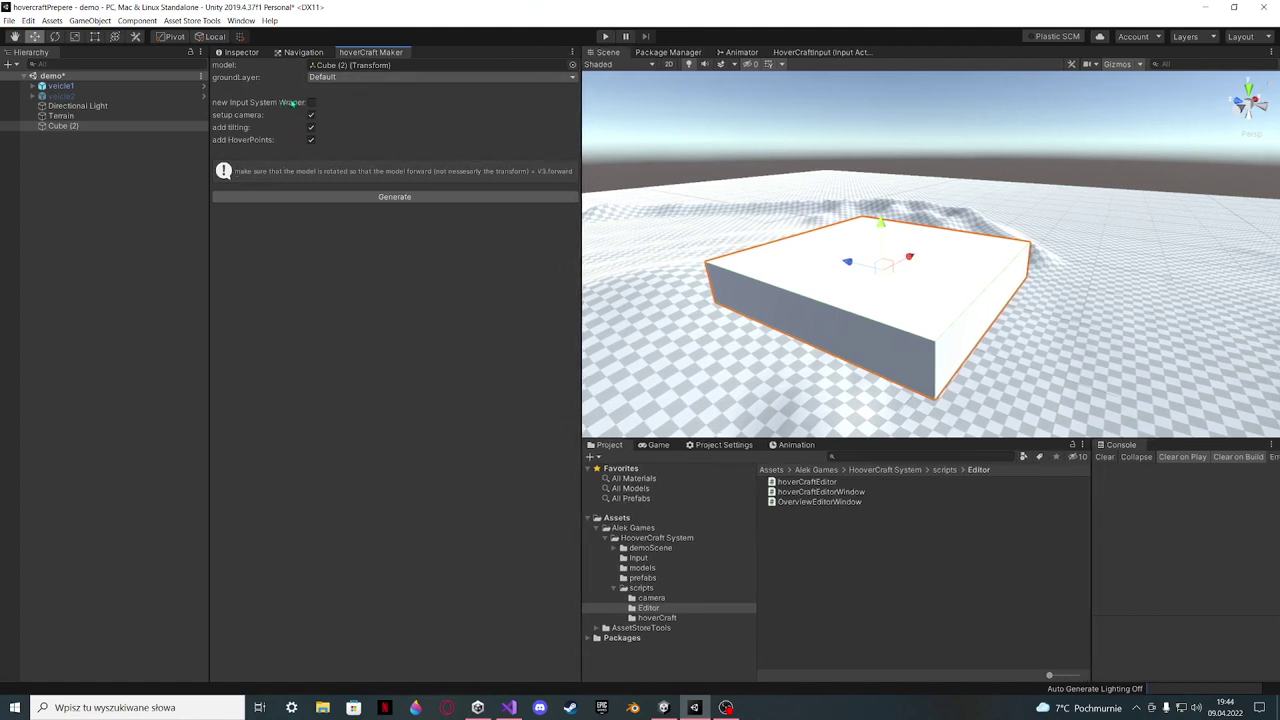
drag(584, 127, 519, 128)
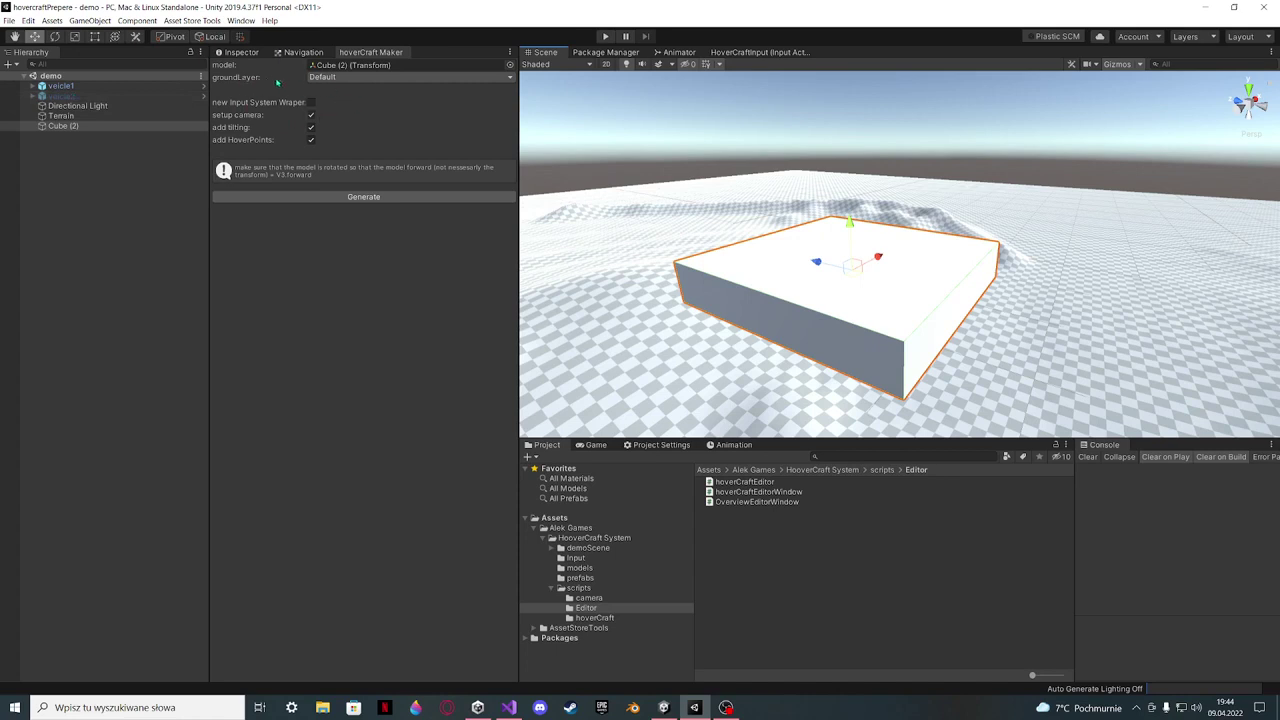
click(314, 79)
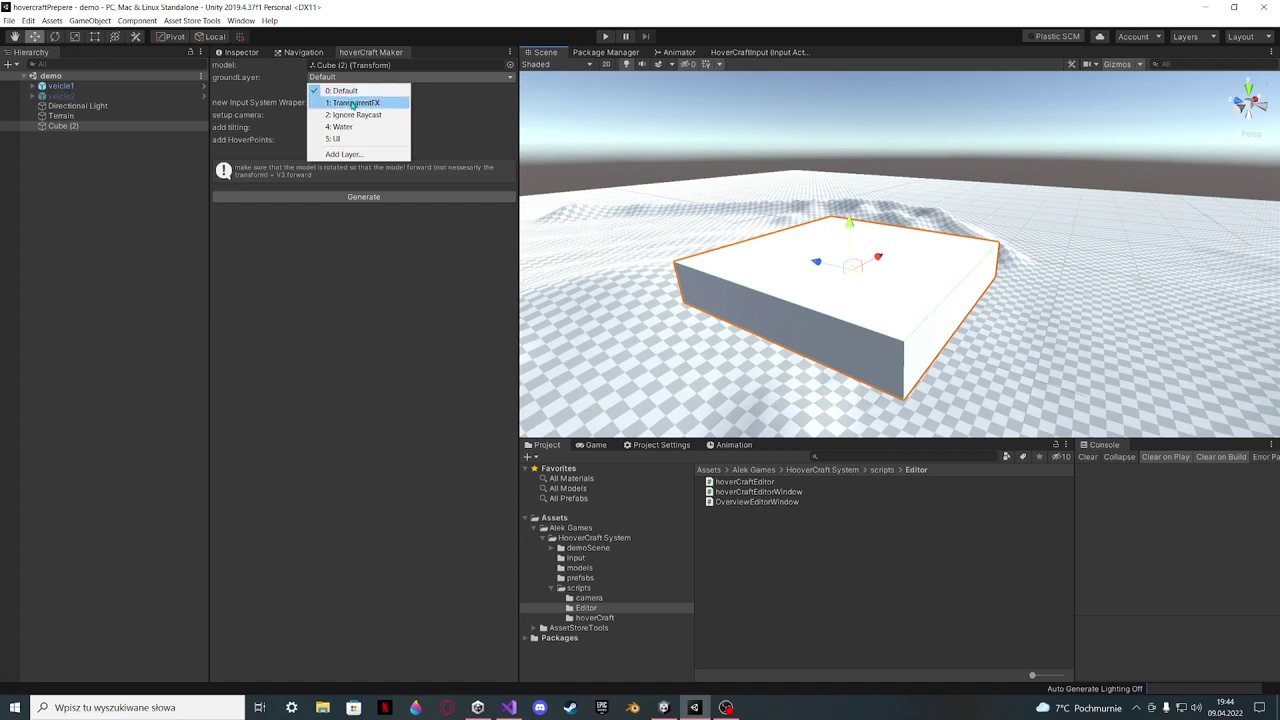
click(353, 104)
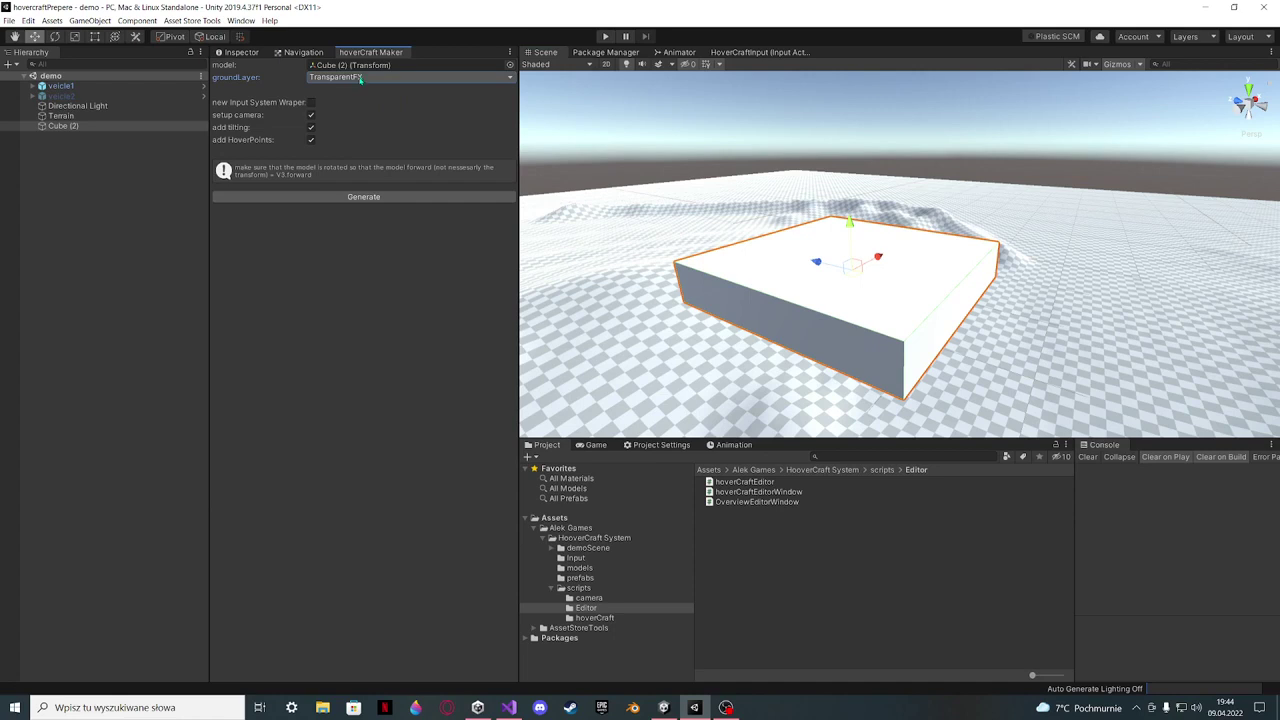
click(356, 197)
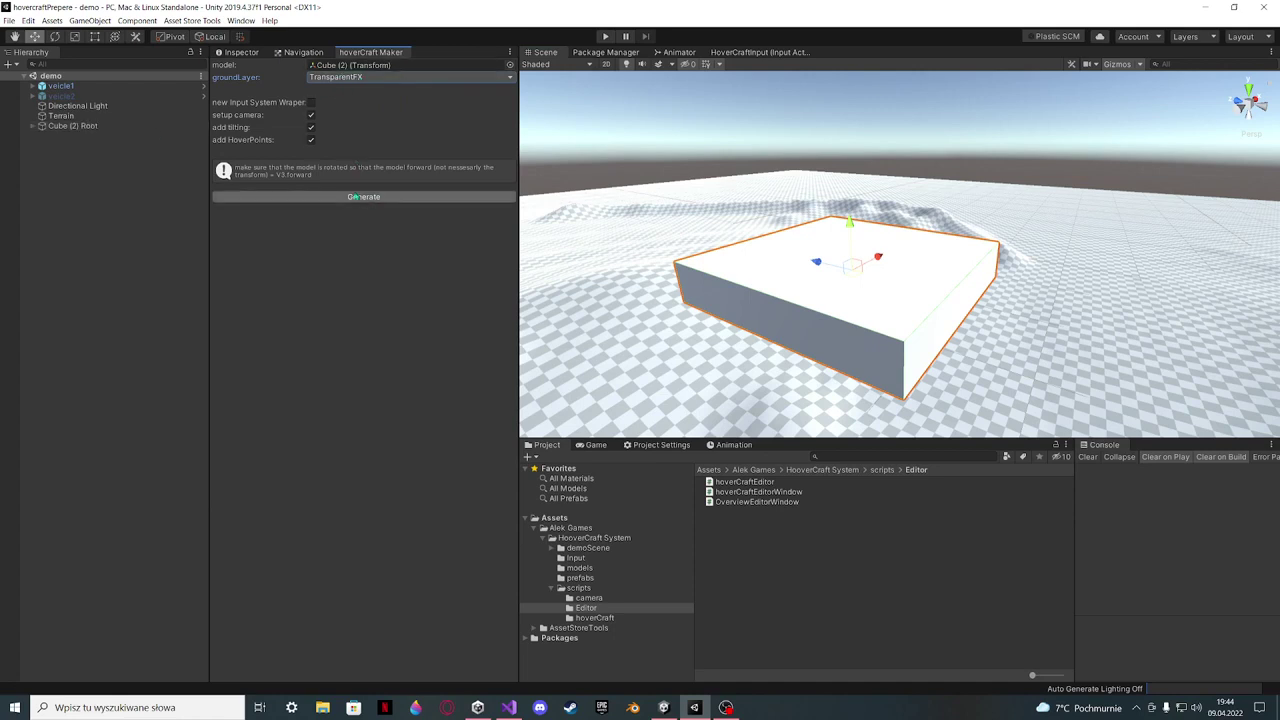
Expand the generated Cube (2) Root object and deactivate veicle1
click(34, 126)
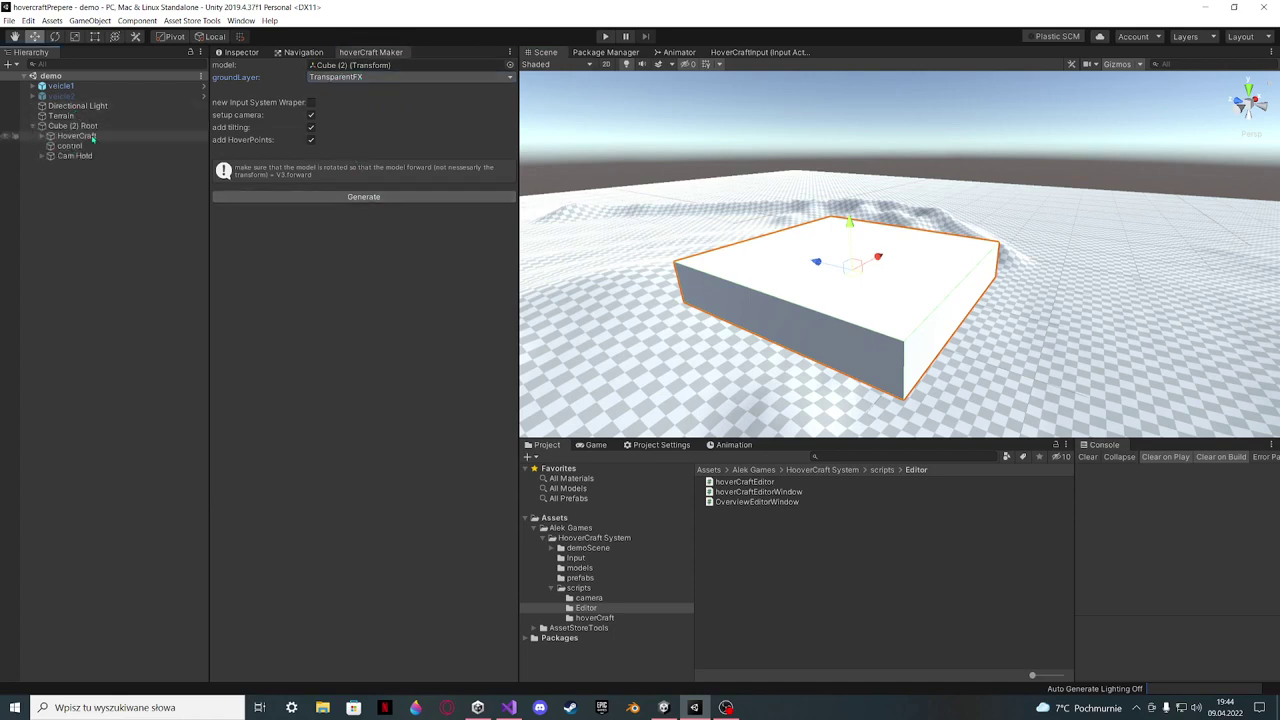
click(62, 86)
click(244, 53)
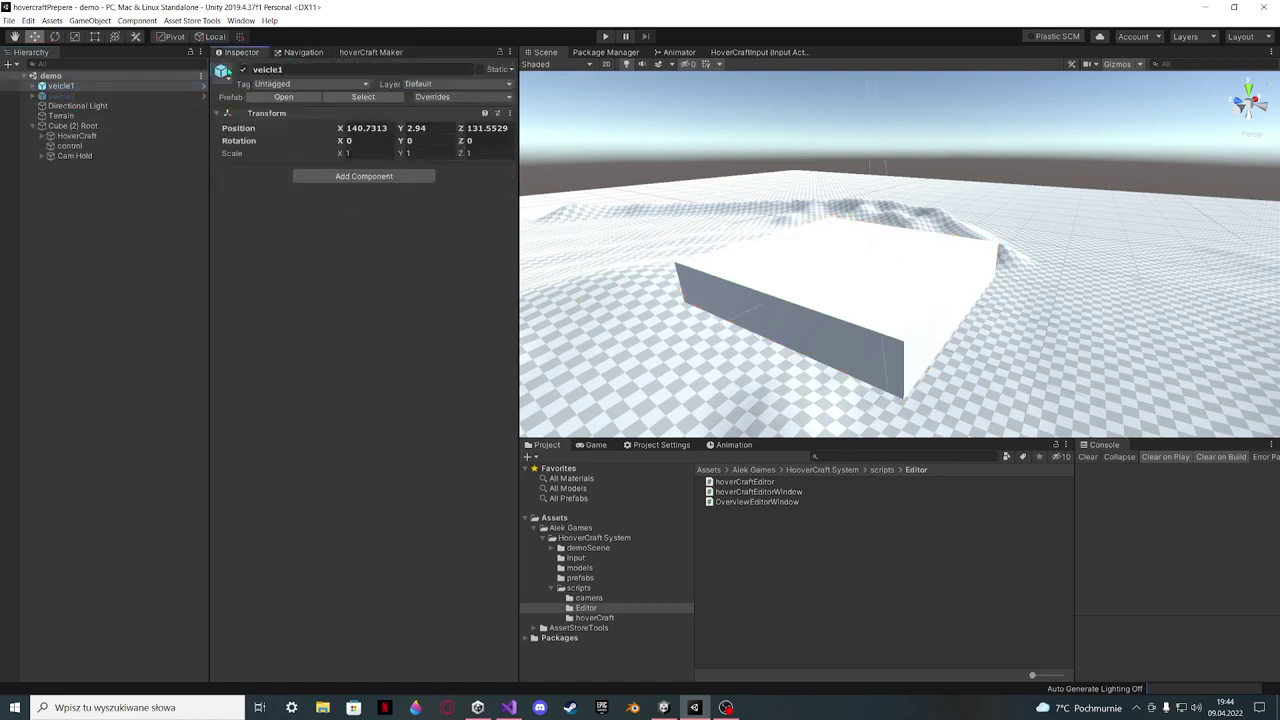
Examine the HoverCraft child object's script settings and the hover points placed around the cube
click(43, 136)
click(76, 136)
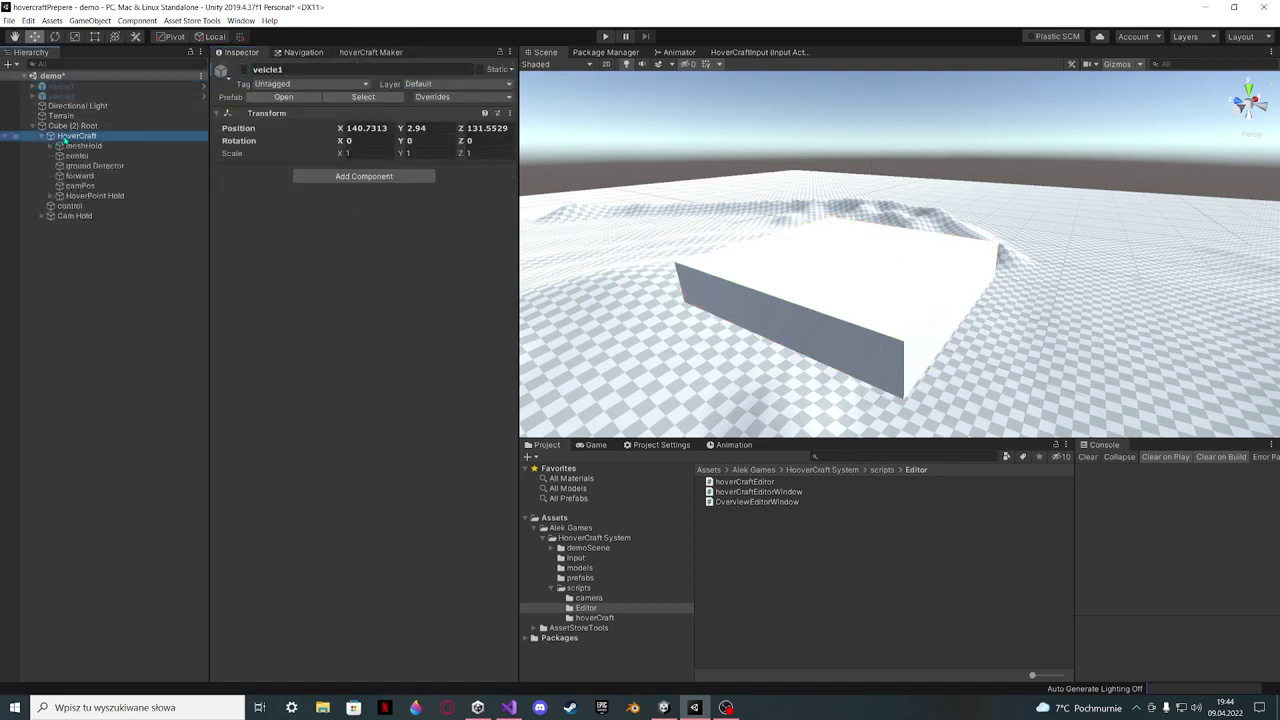
scroll(301, 383, down, 5)
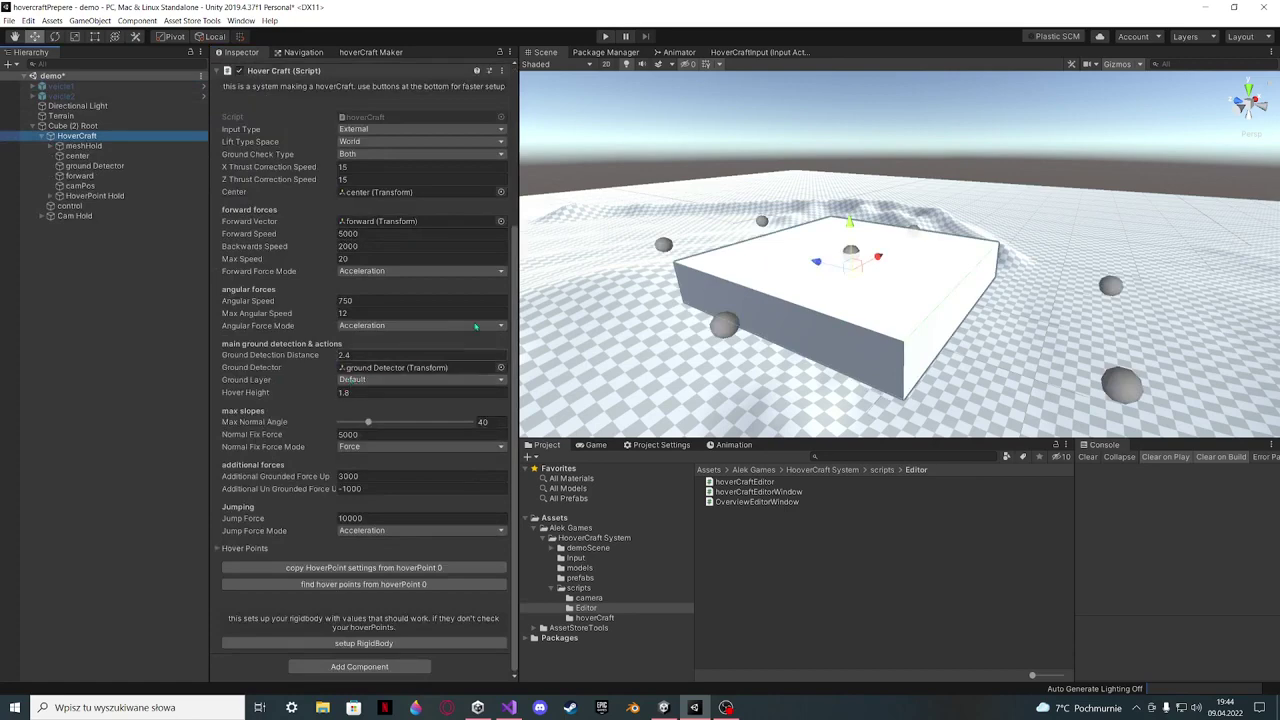
scroll(747, 194, down, 3)
middle_drag(805, 200, 795, 203)
alt+drag(795, 205, 1049, 211)
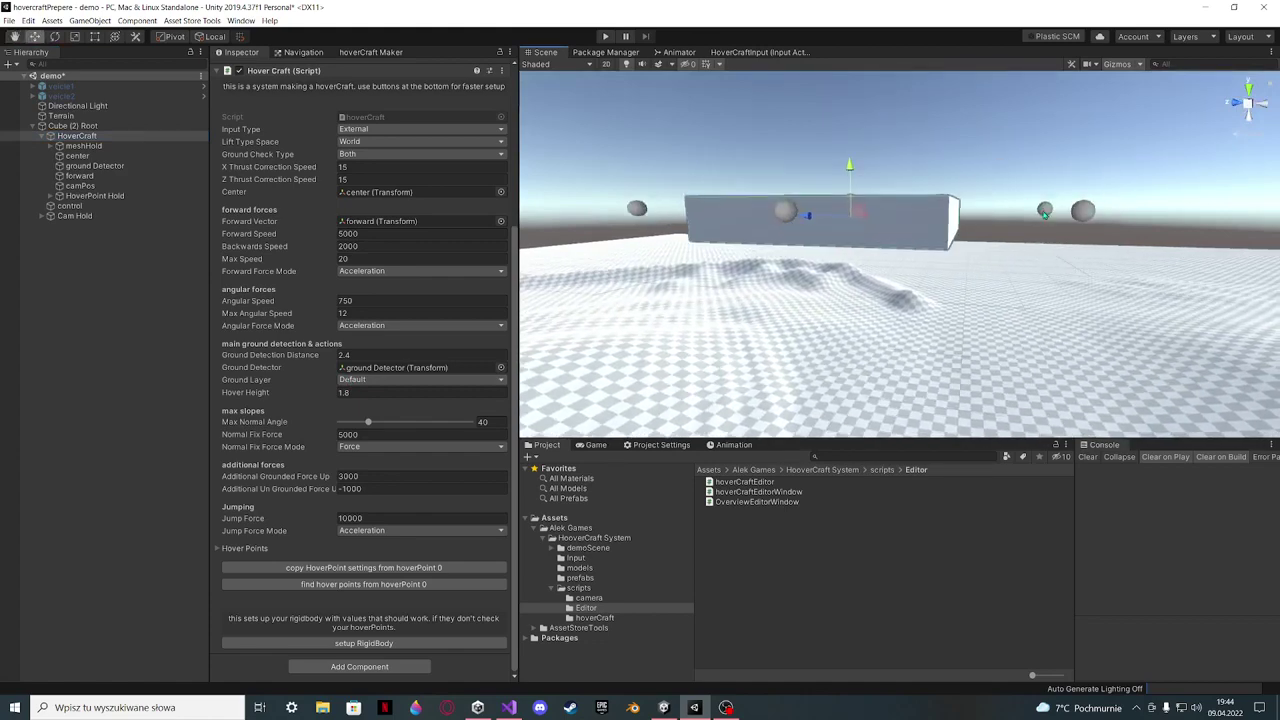
alt+drag(907, 217, 882, 234)
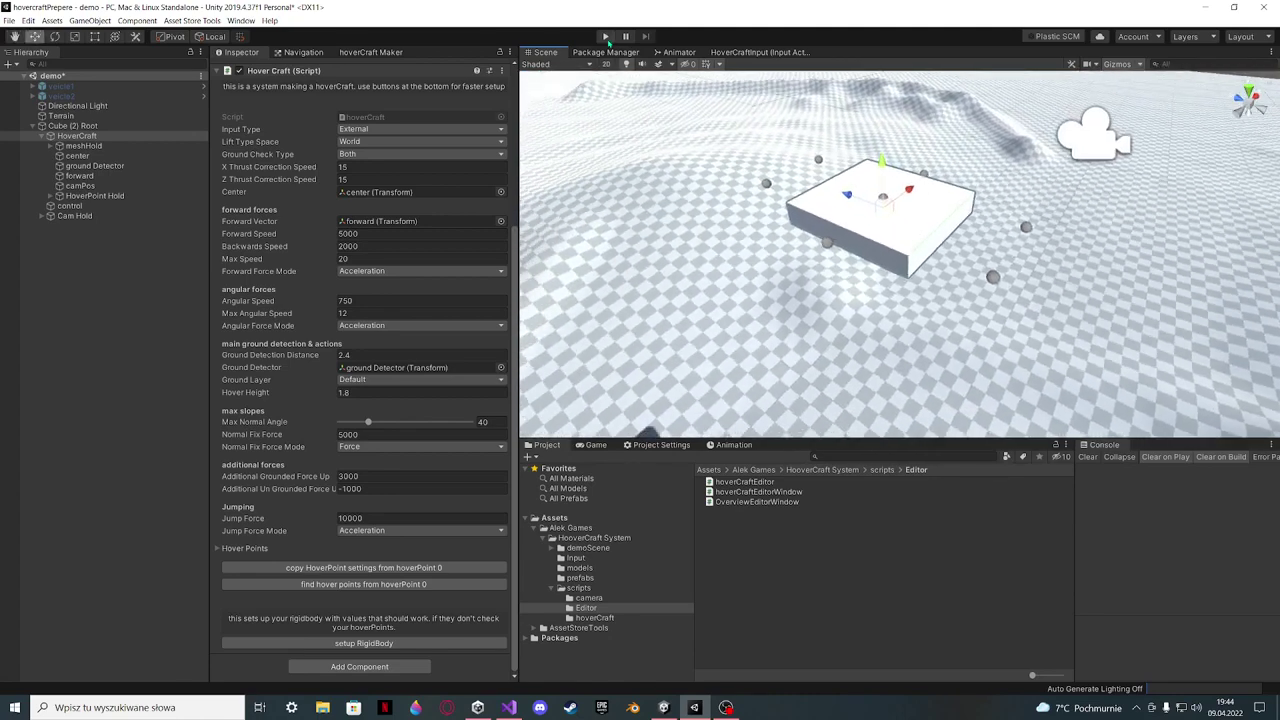
Set the HoverCraft script's Input Type to Axes
click(605, 36)
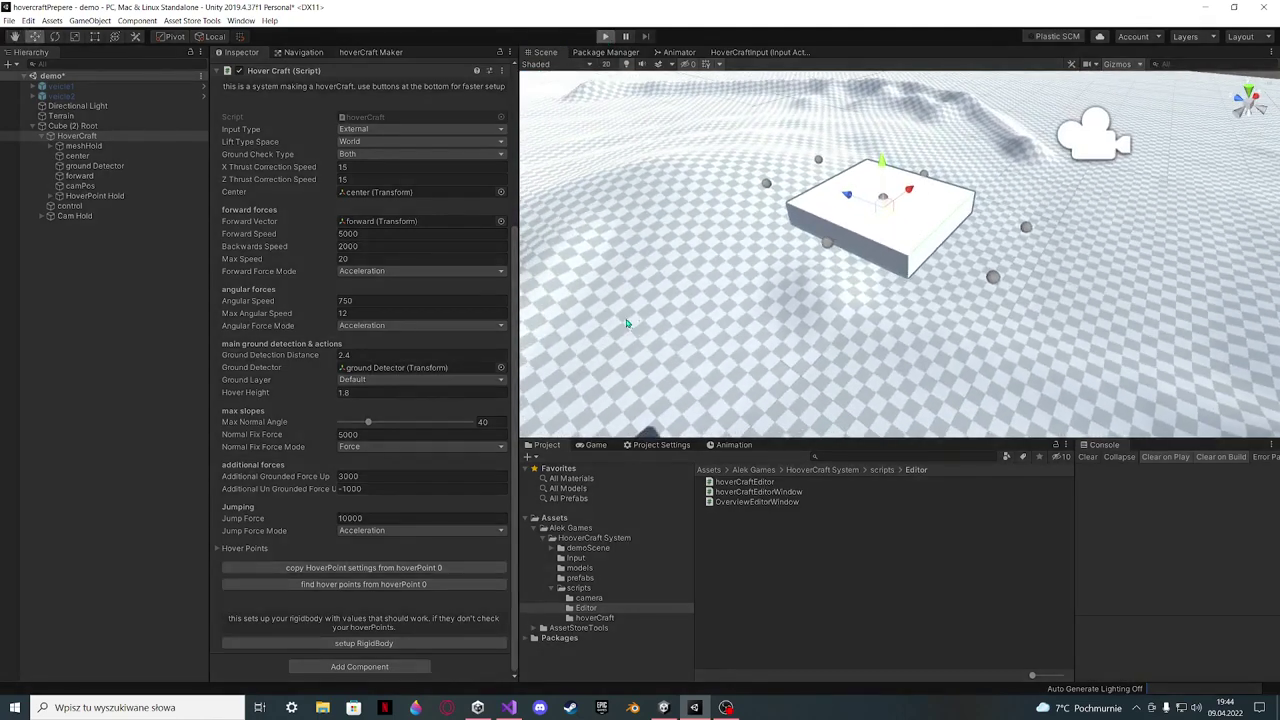
click(605, 36)
click(605, 36)
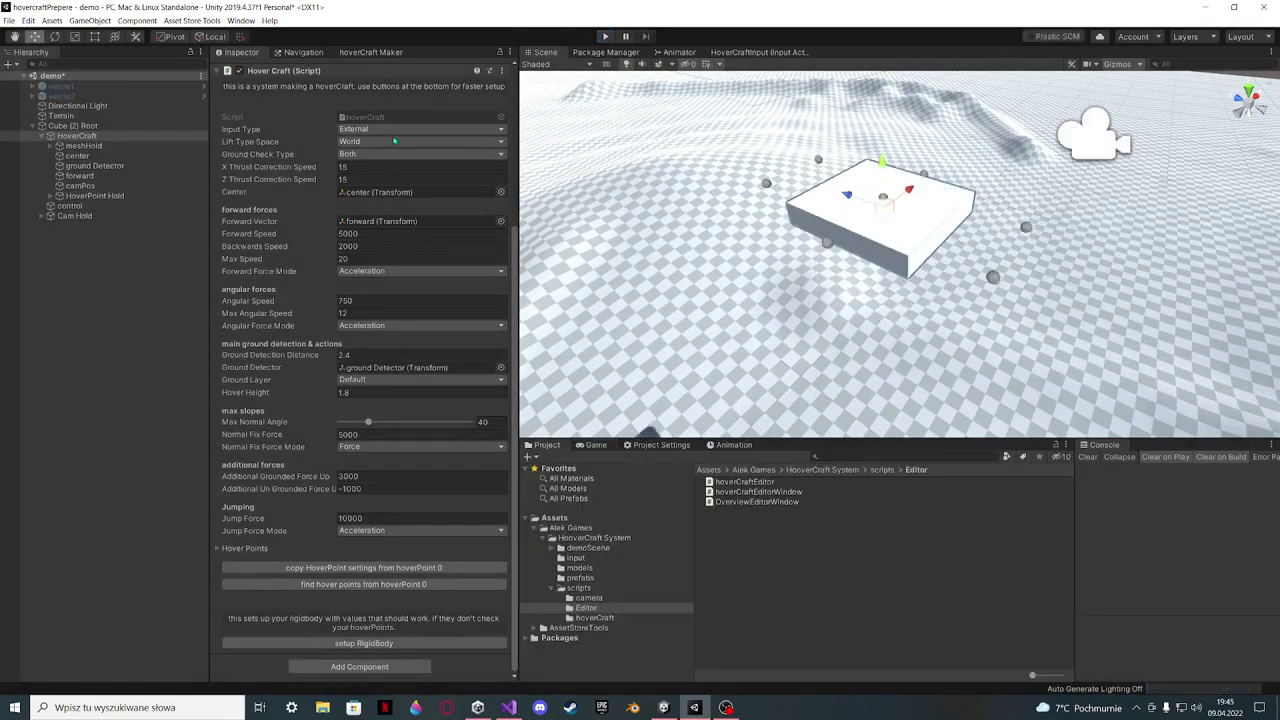
click(388, 131)
click(363, 156)
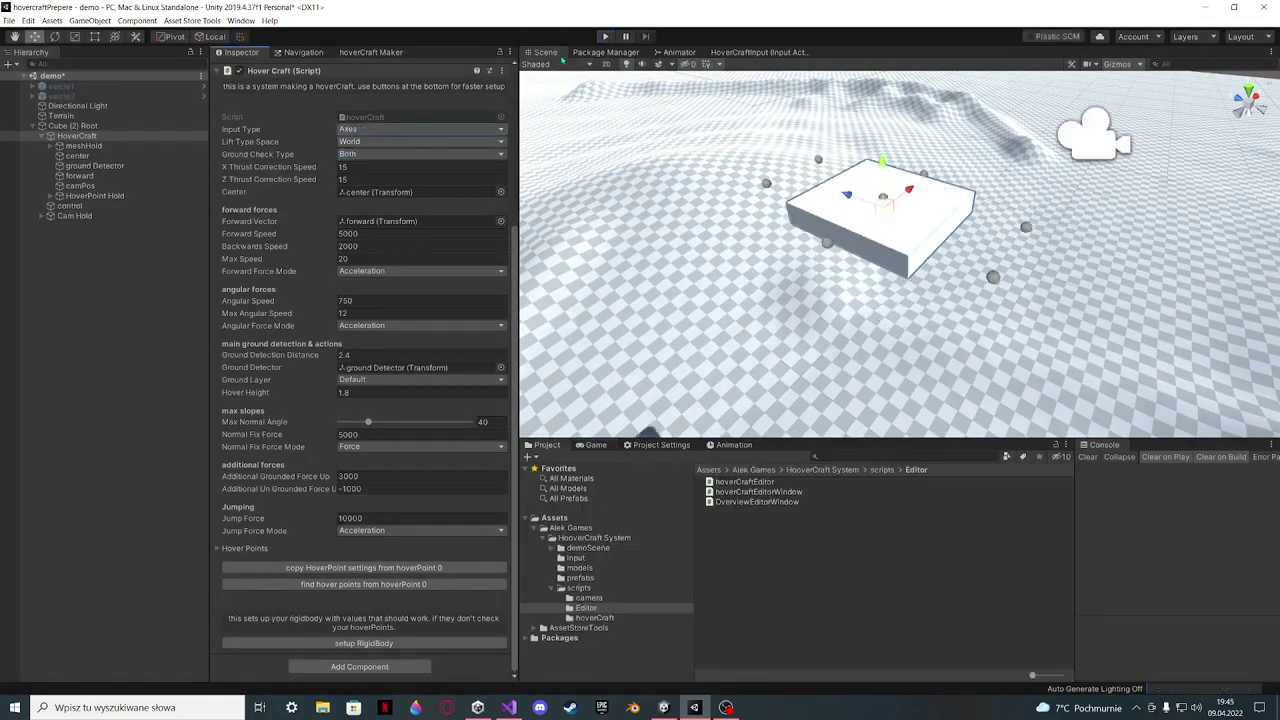
Run the scene, drive the cube hovercraft across the terrain with forward motion and turns both ways, and stop play mode
key(ctrl+p)
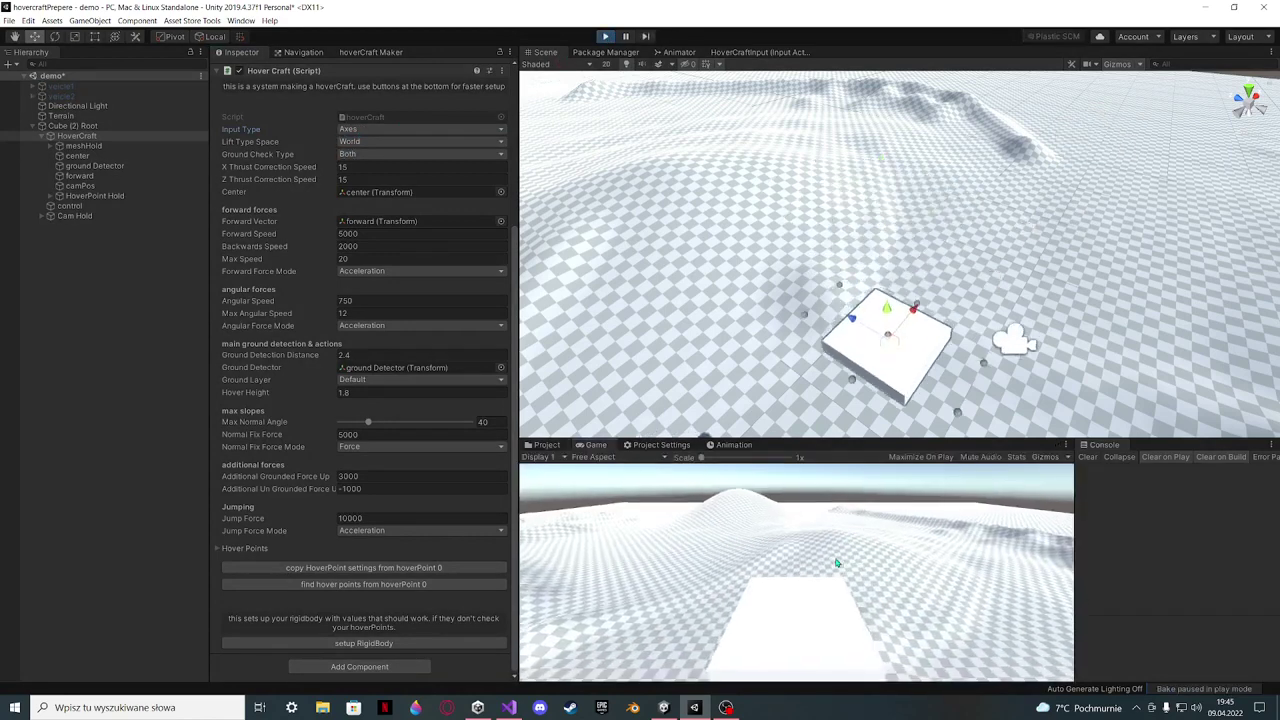
key(w)
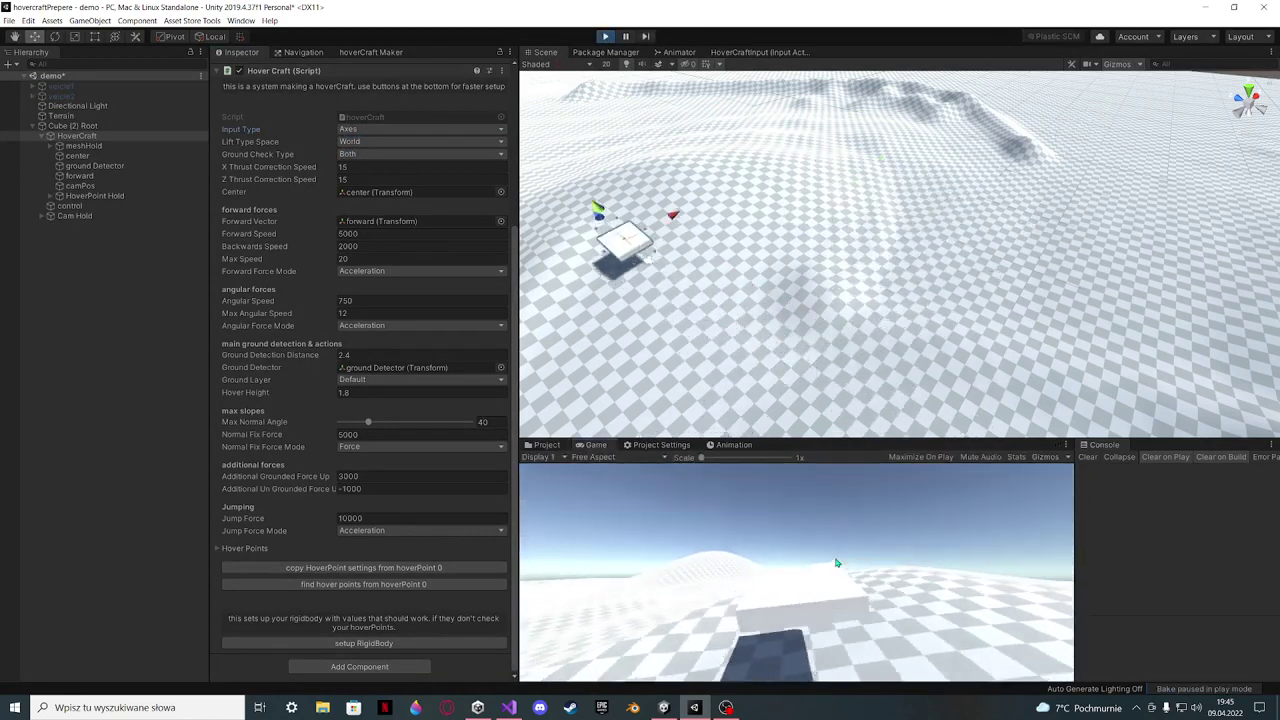
key(a)
key(w)
key(a)
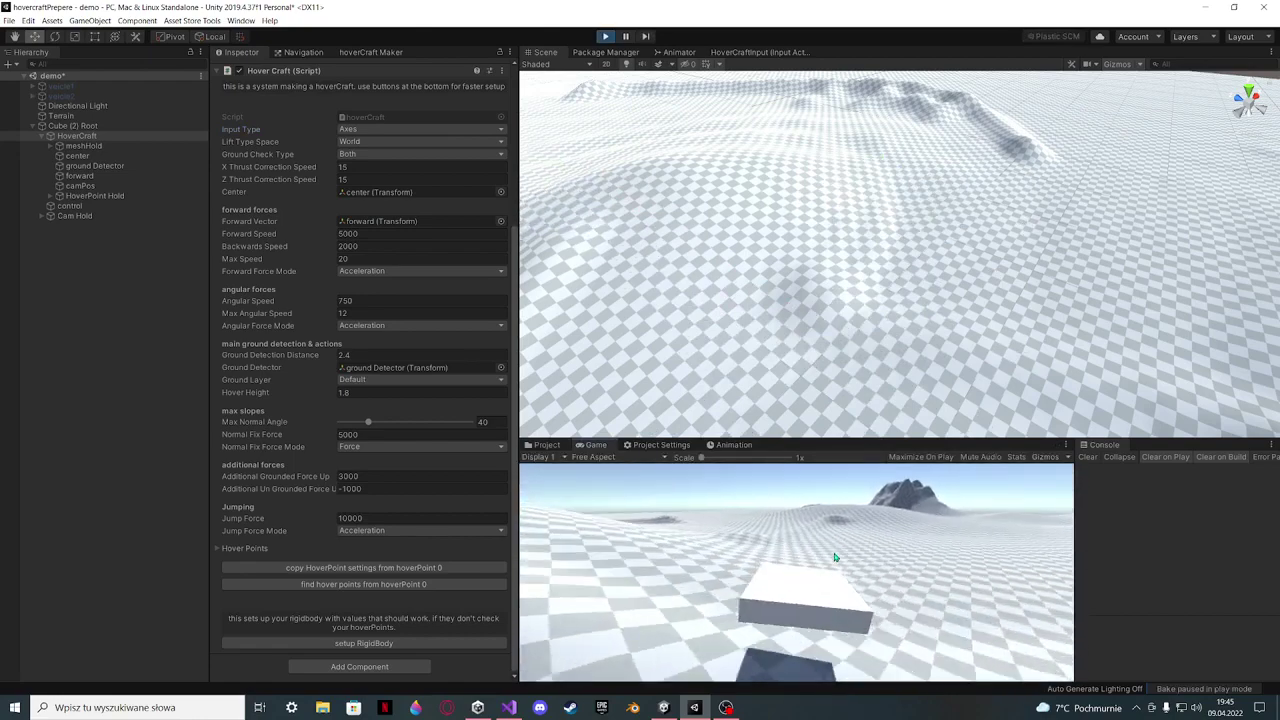
key(d)
key(w)
key(d)
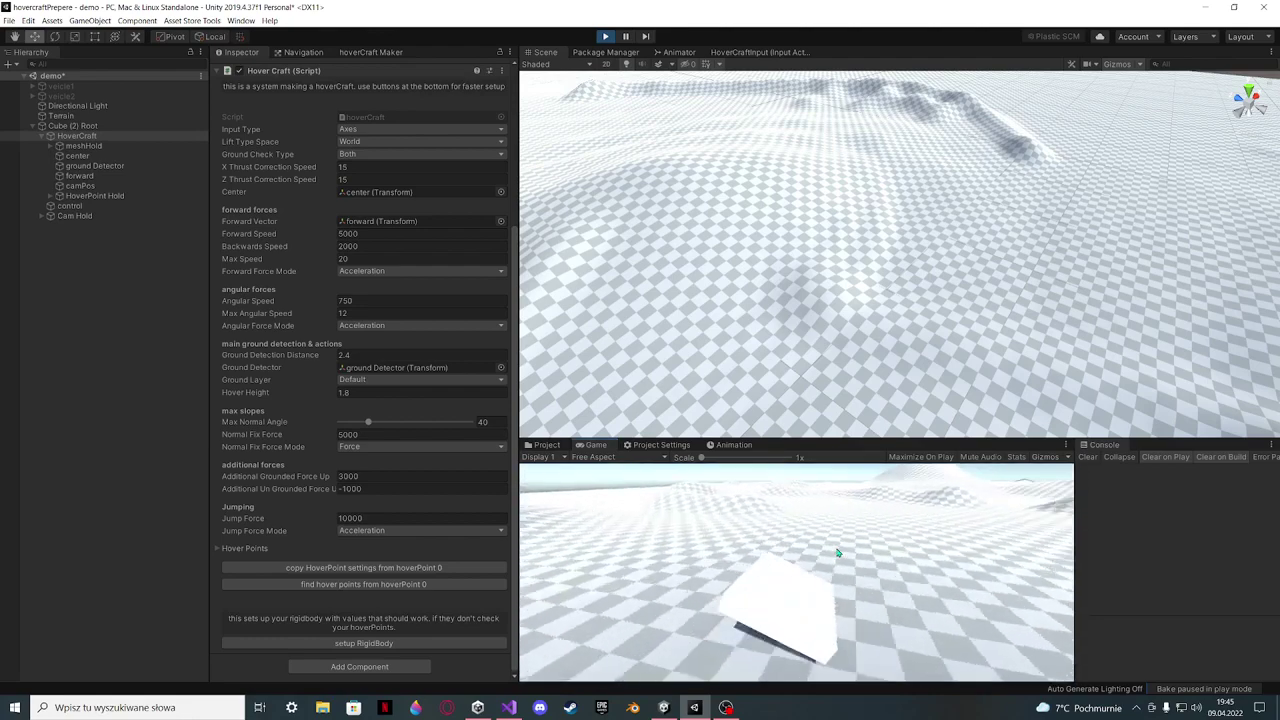
key(d)
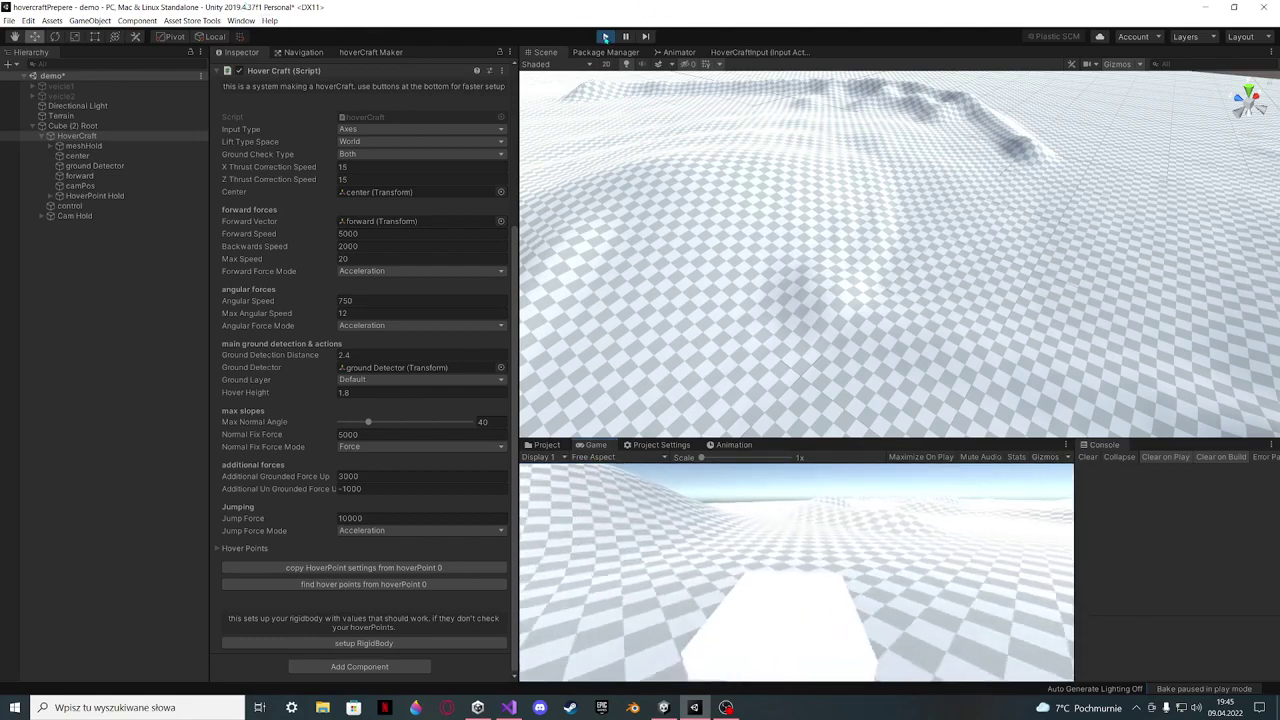
key(ctrl+p)
Review the new Input System Wraper option in the hoverCraft Maker and return to the HoverCraft object's settings
scroll(322, 186, up, 4)
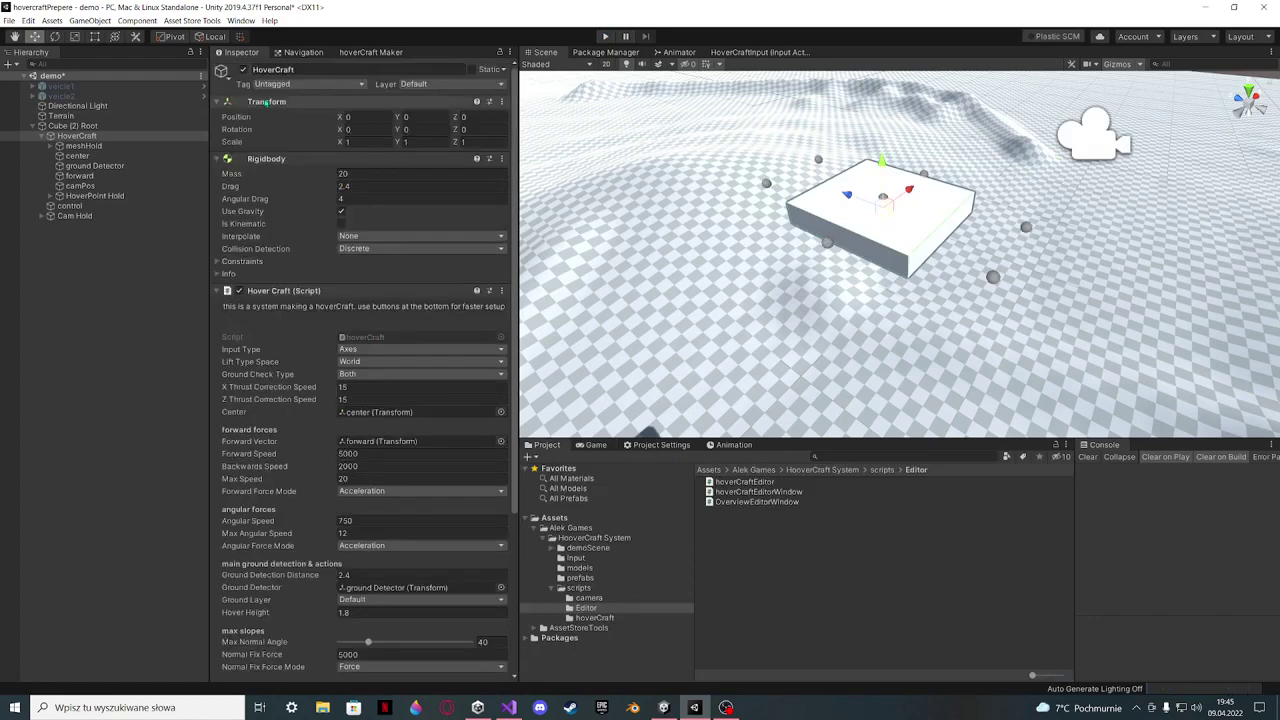
click(388, 54)
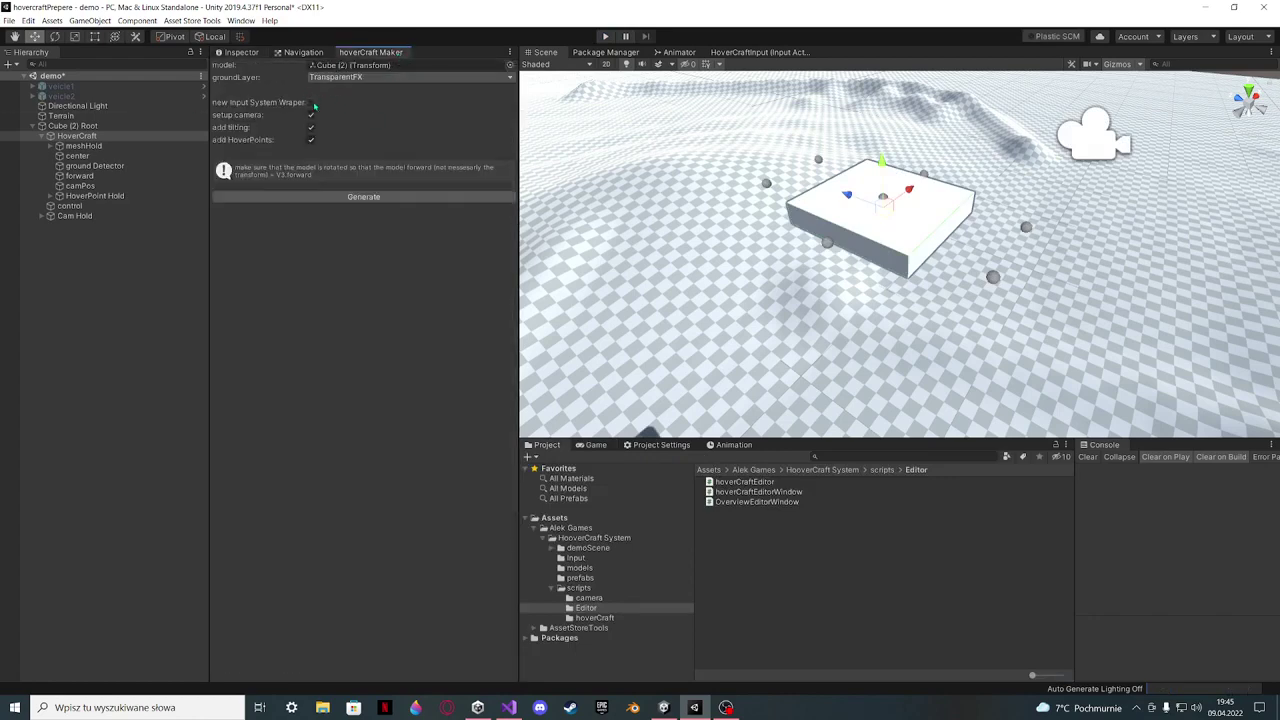
click(243, 53)
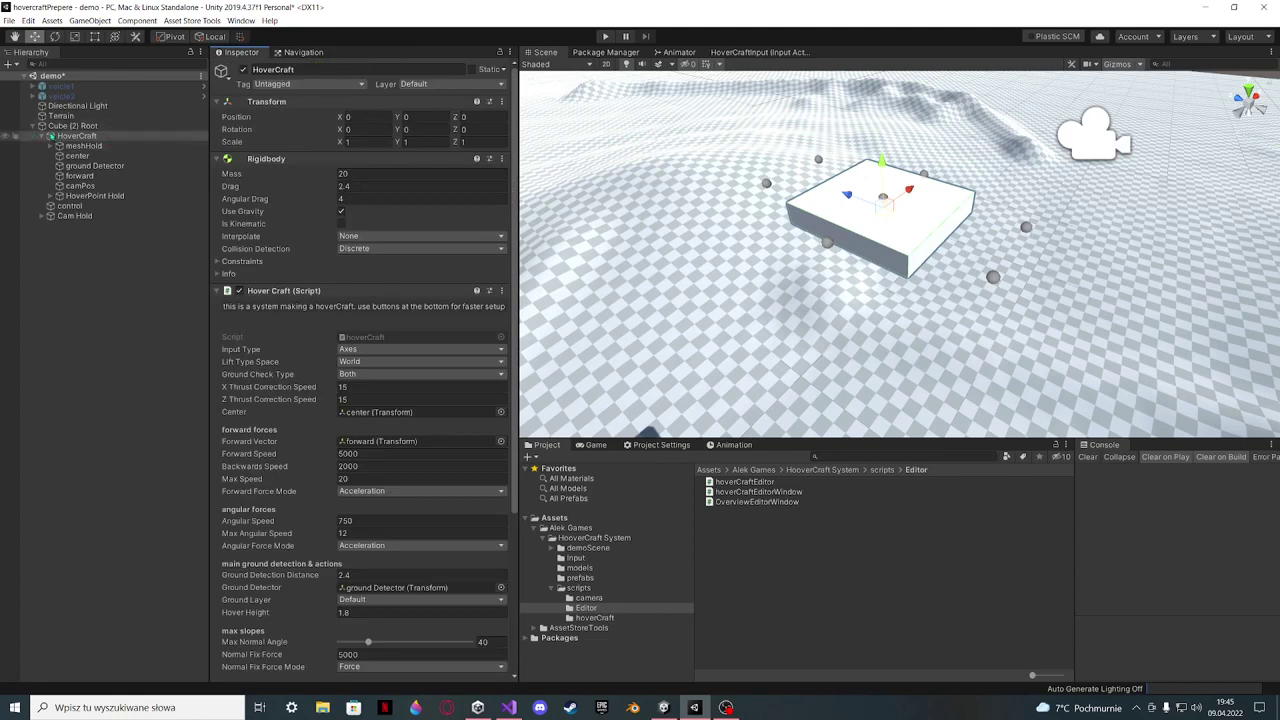
Add an Input Wraper component to the control object and assign HoverCraft as its Hover Craft Script
click(50, 136)
click(66, 146)
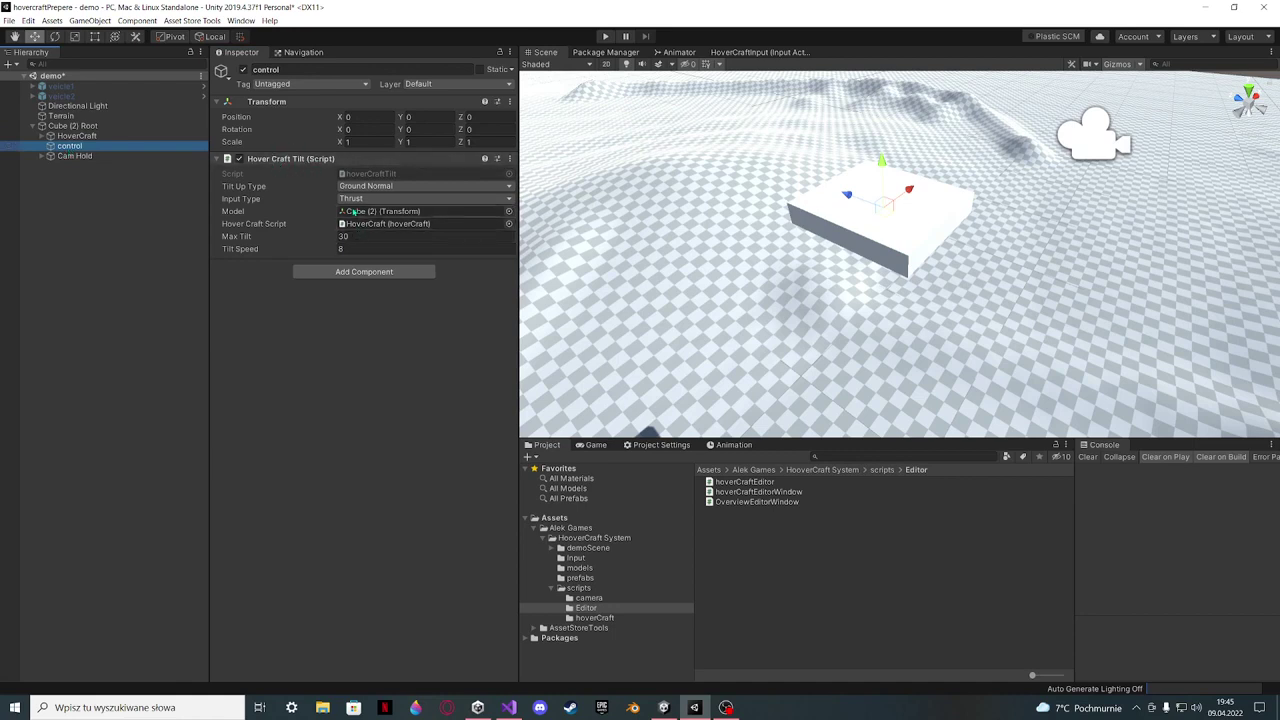
click(352, 274)
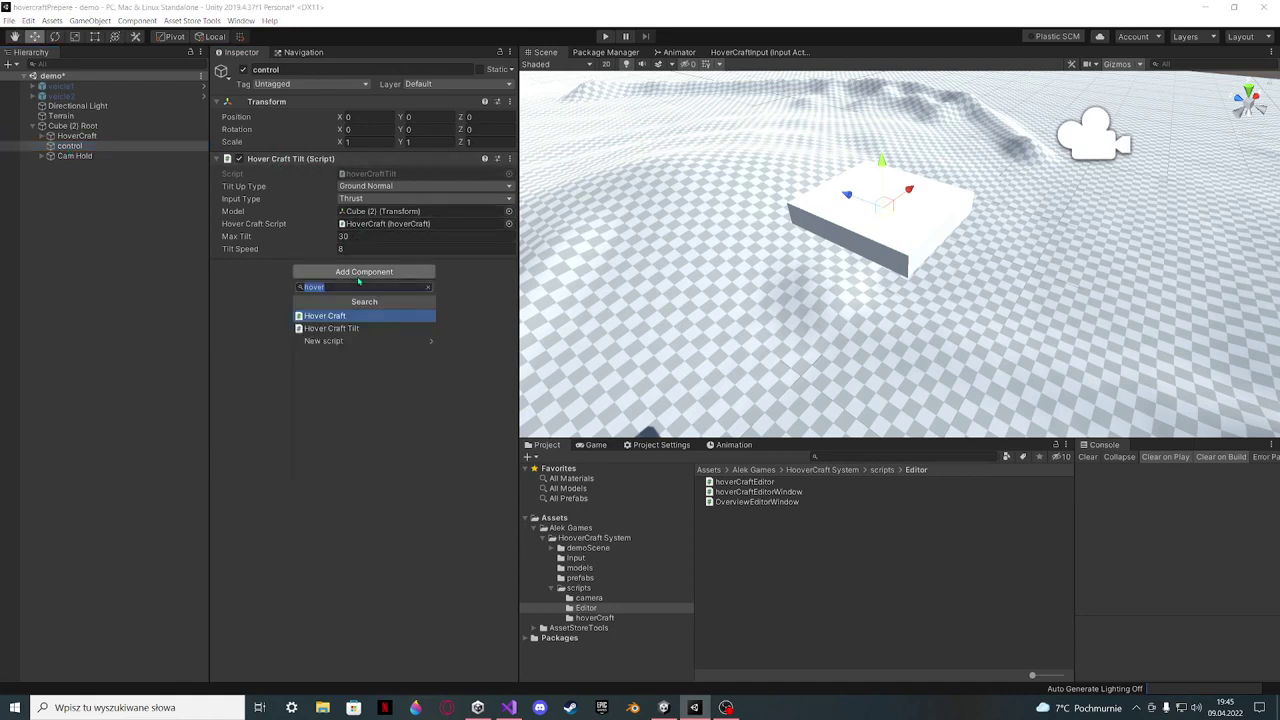
text(input)
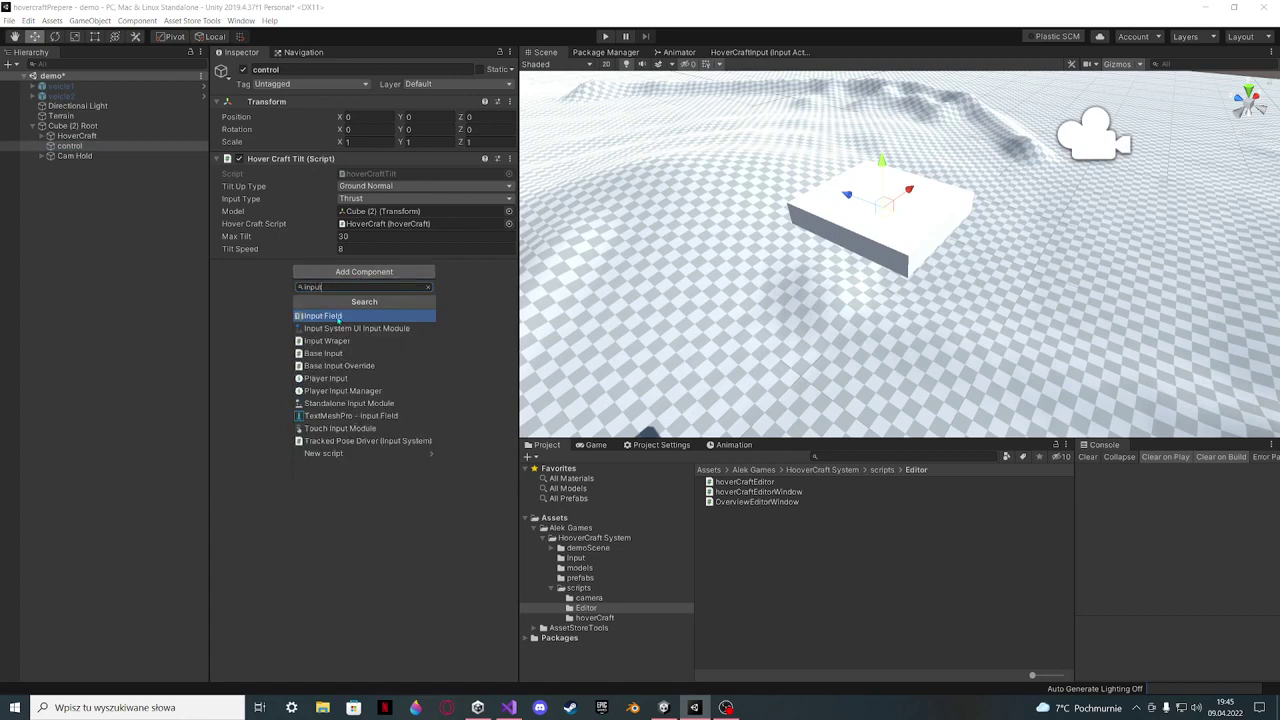
click(348, 341)
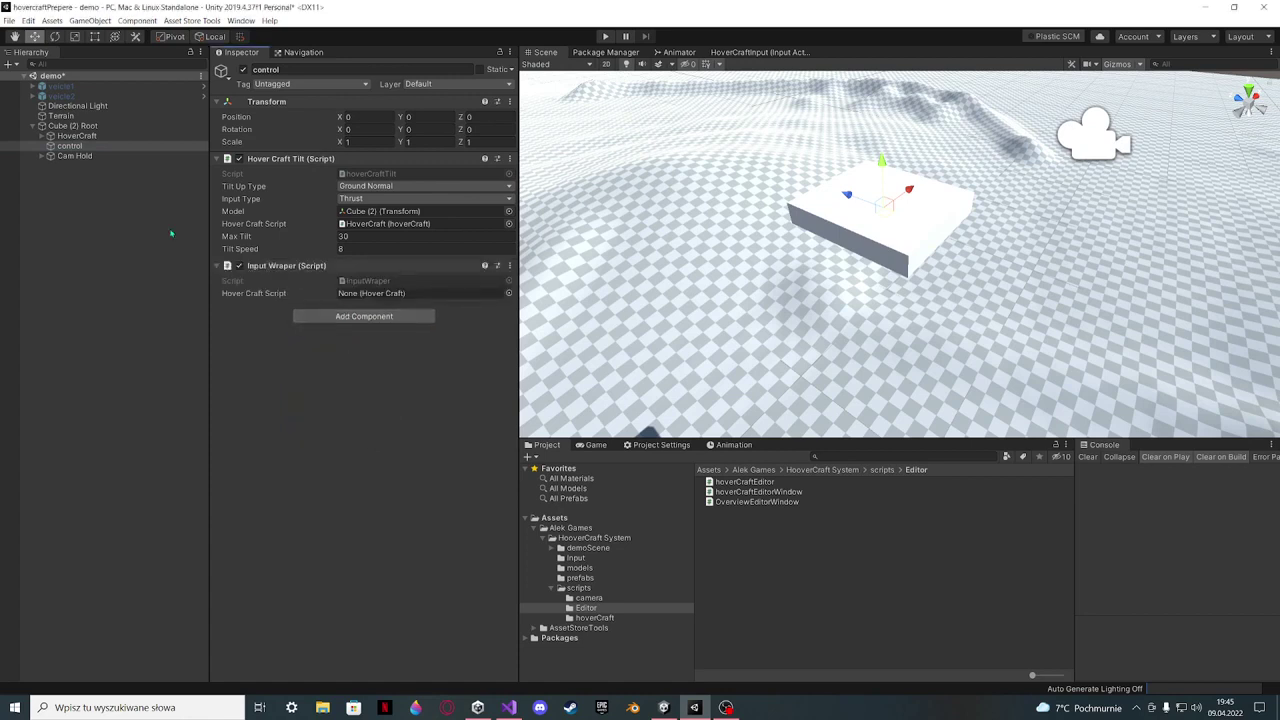
drag(76, 135, 364, 300)
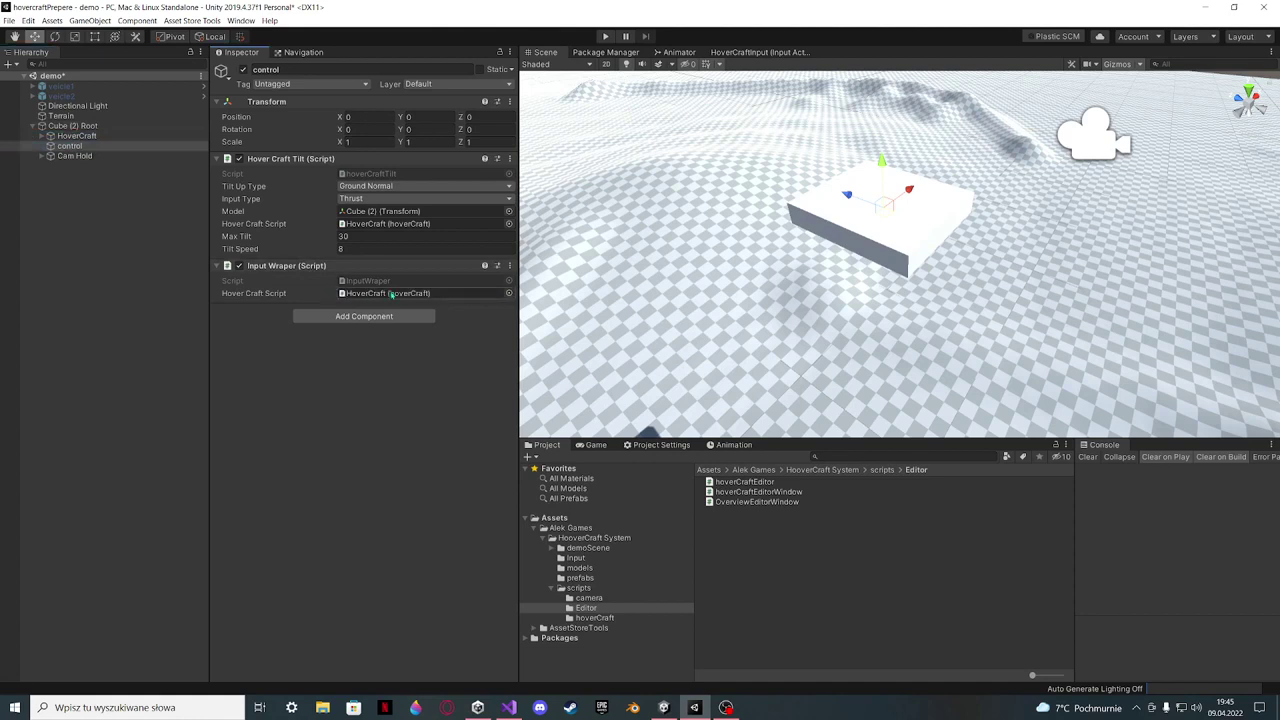
Set the HoverCraft object's Input Type to External
click(77, 135)
click(375, 349)
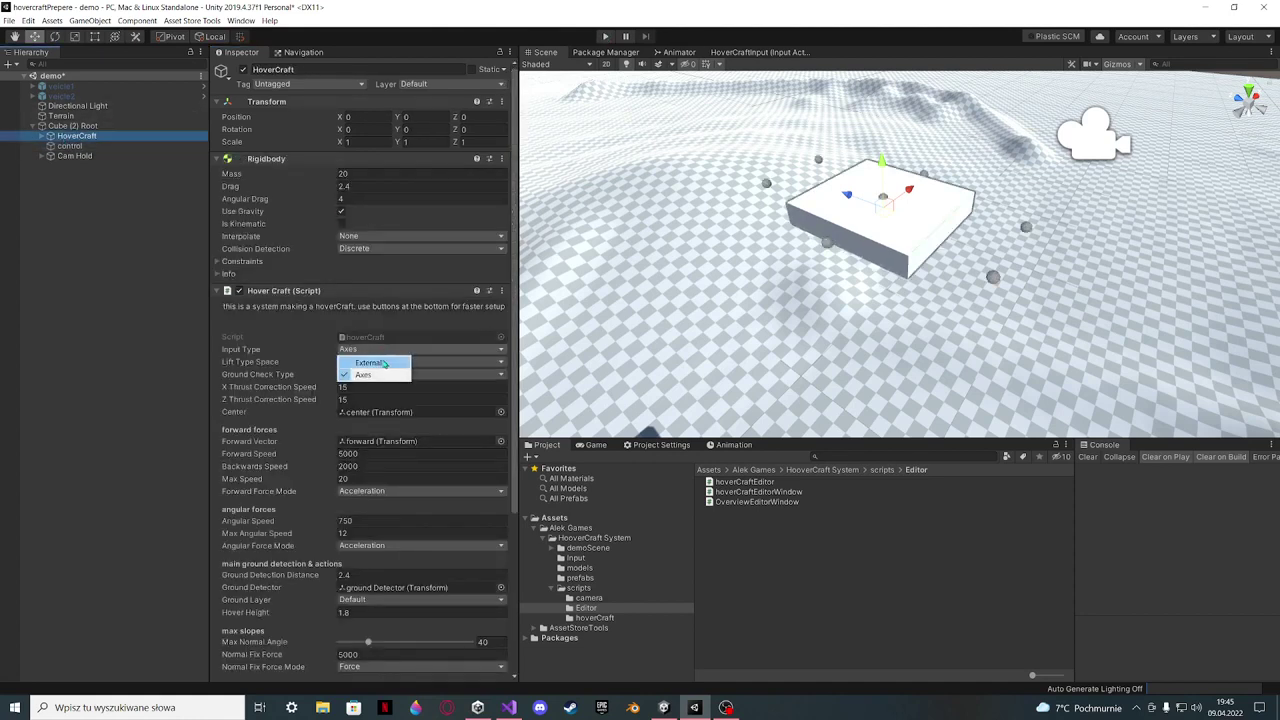
click(385, 363)
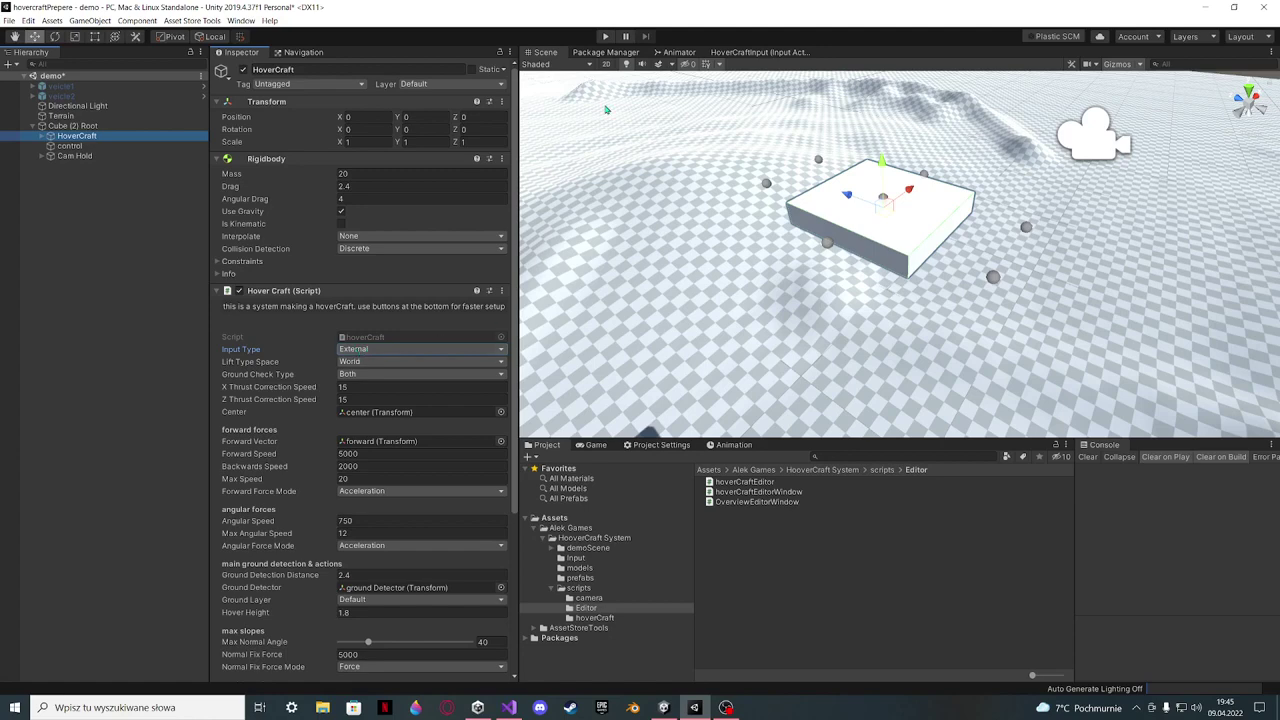
Test-drive the hovercraft in play mode with the External input, steering both ways over the terrain, and stop the run
click(605, 36)
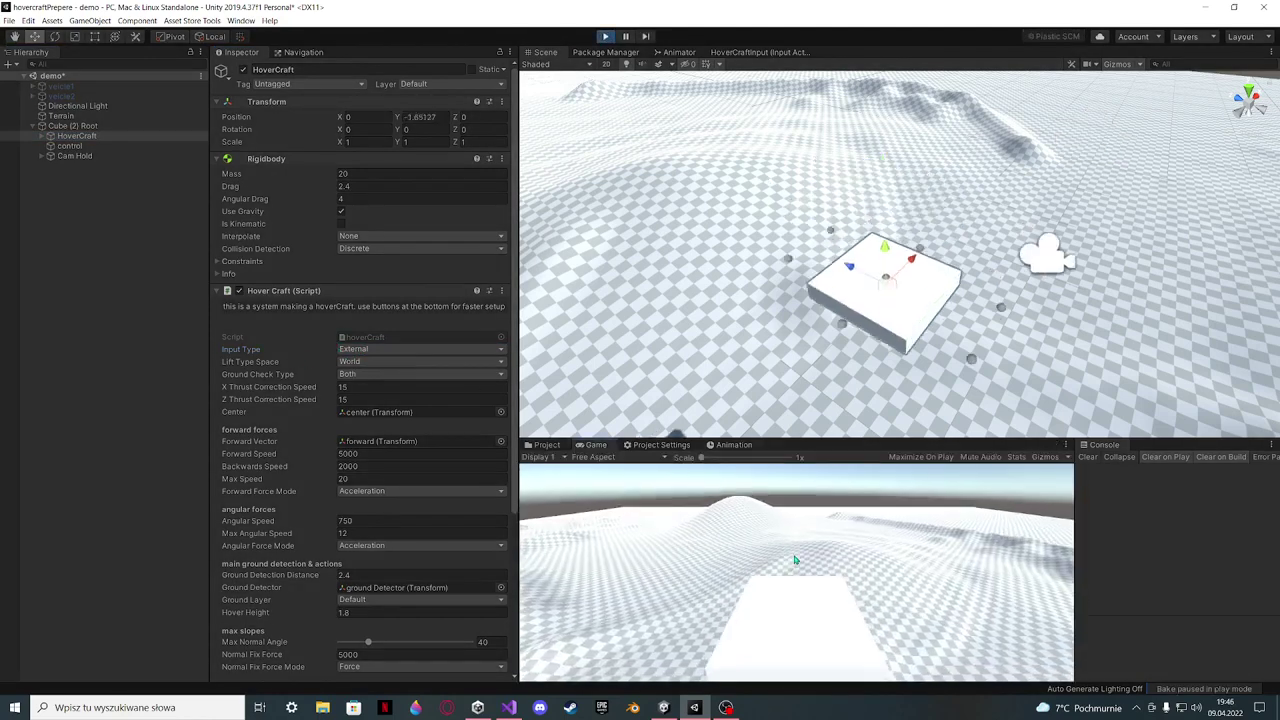
key(w)
key(d)
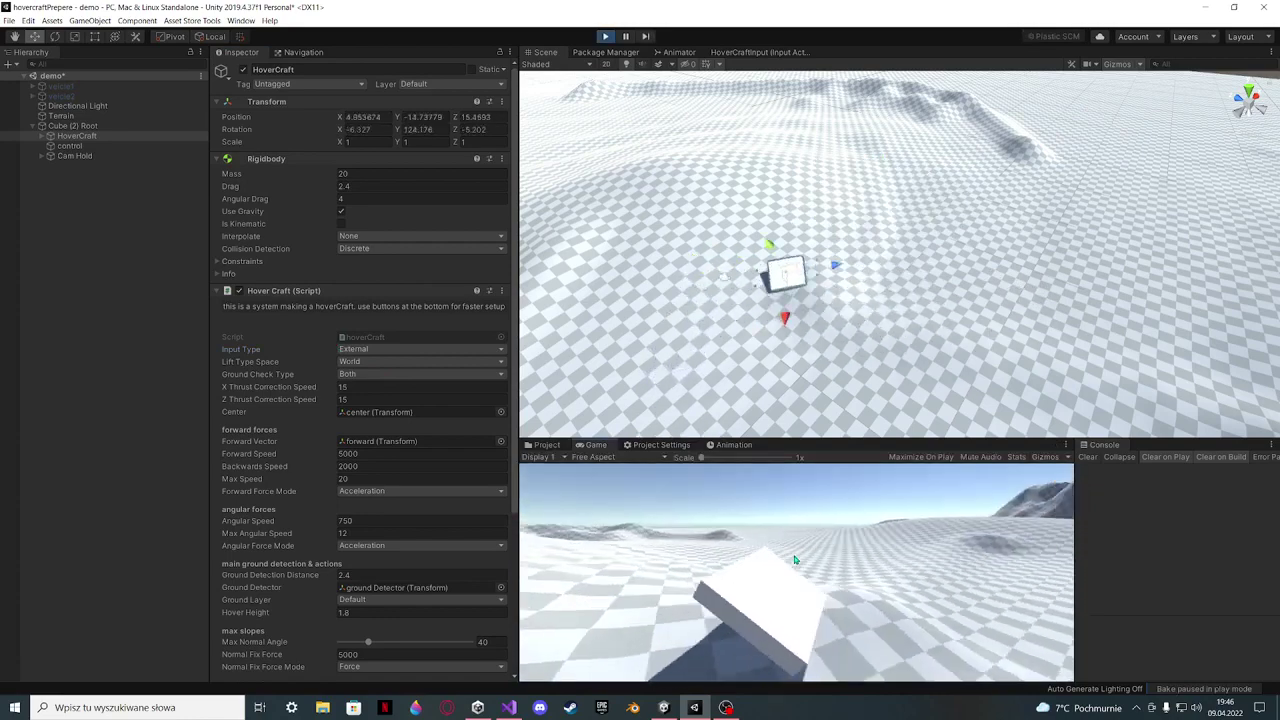
key(w)
key(a)
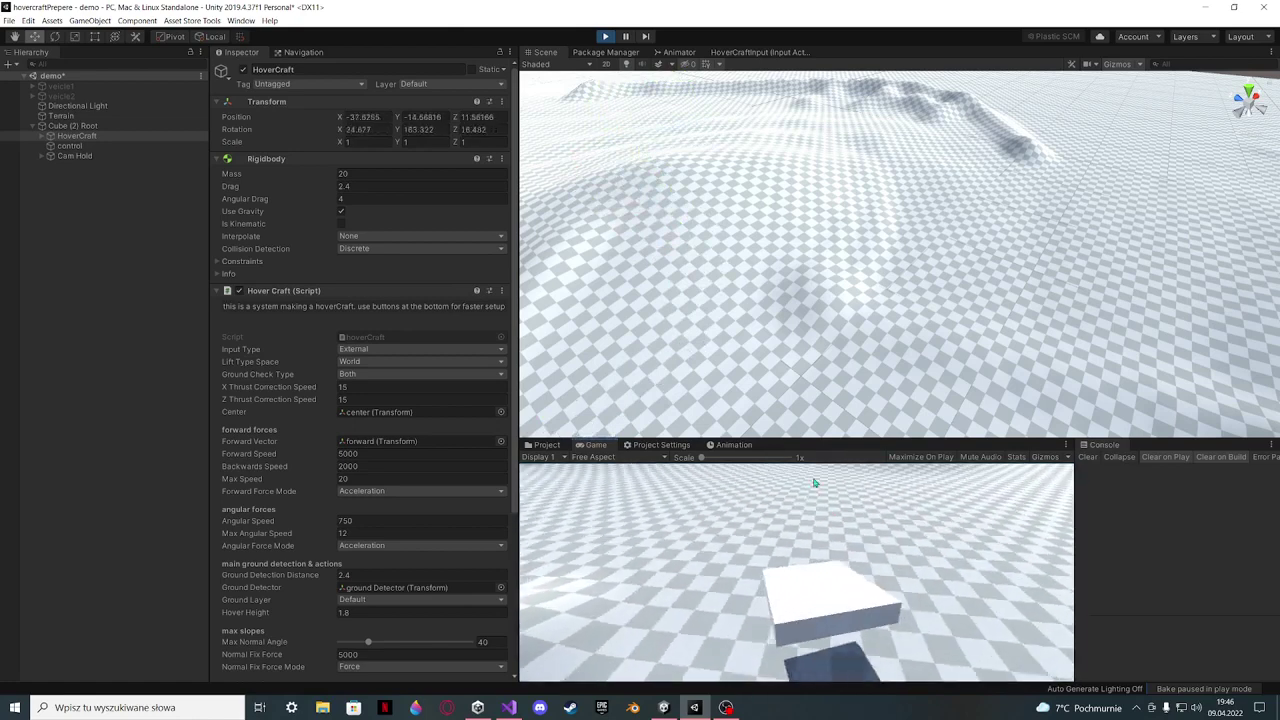
click(606, 37)
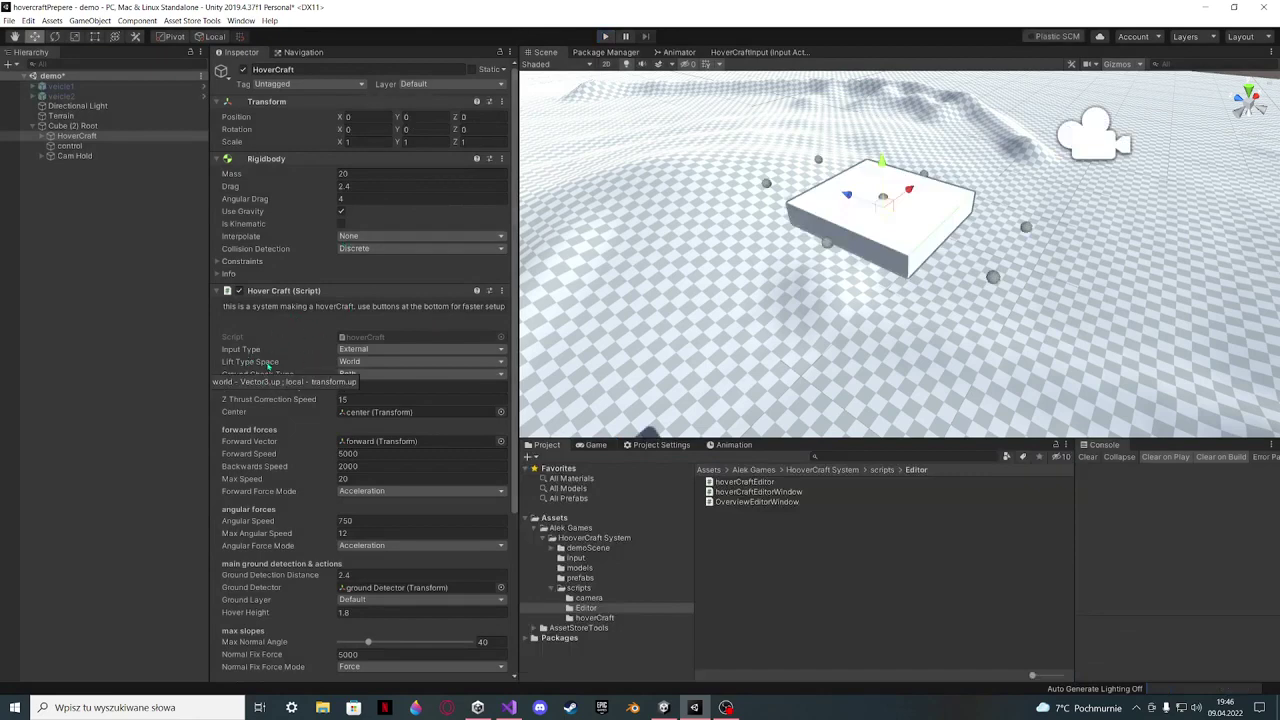
Examine the HoverCraft script's settings and the available Input Type and Lift Type Space options
scroll(270, 300, down, 5)
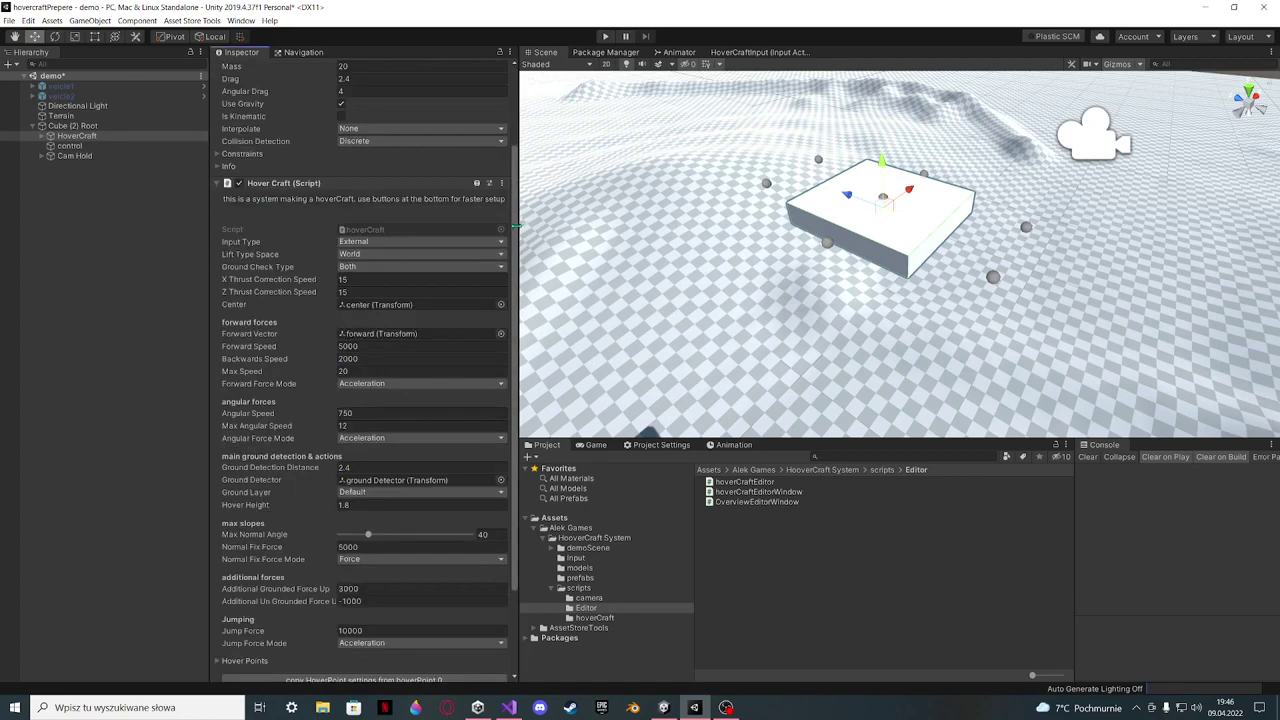
drag(517, 225, 512, 240)
scroll(338, 160, down, 6)
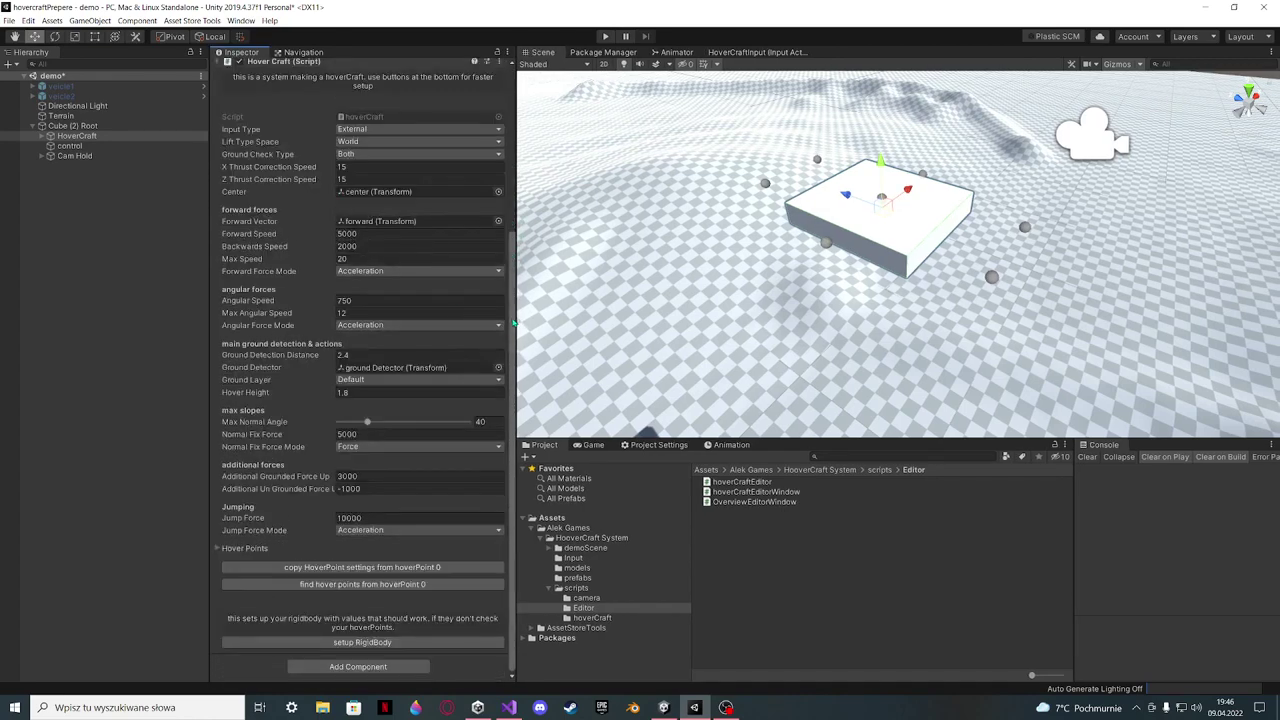
scroll(513, 318, up, 1)
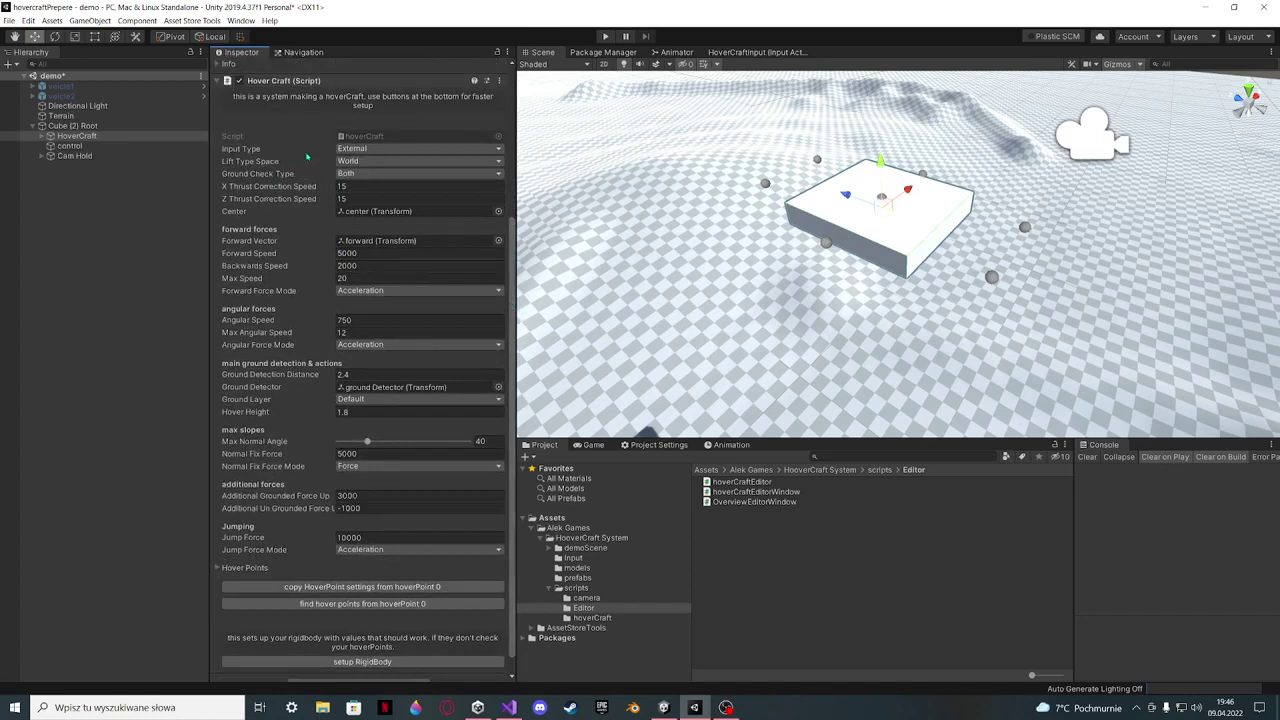
click(349, 150)
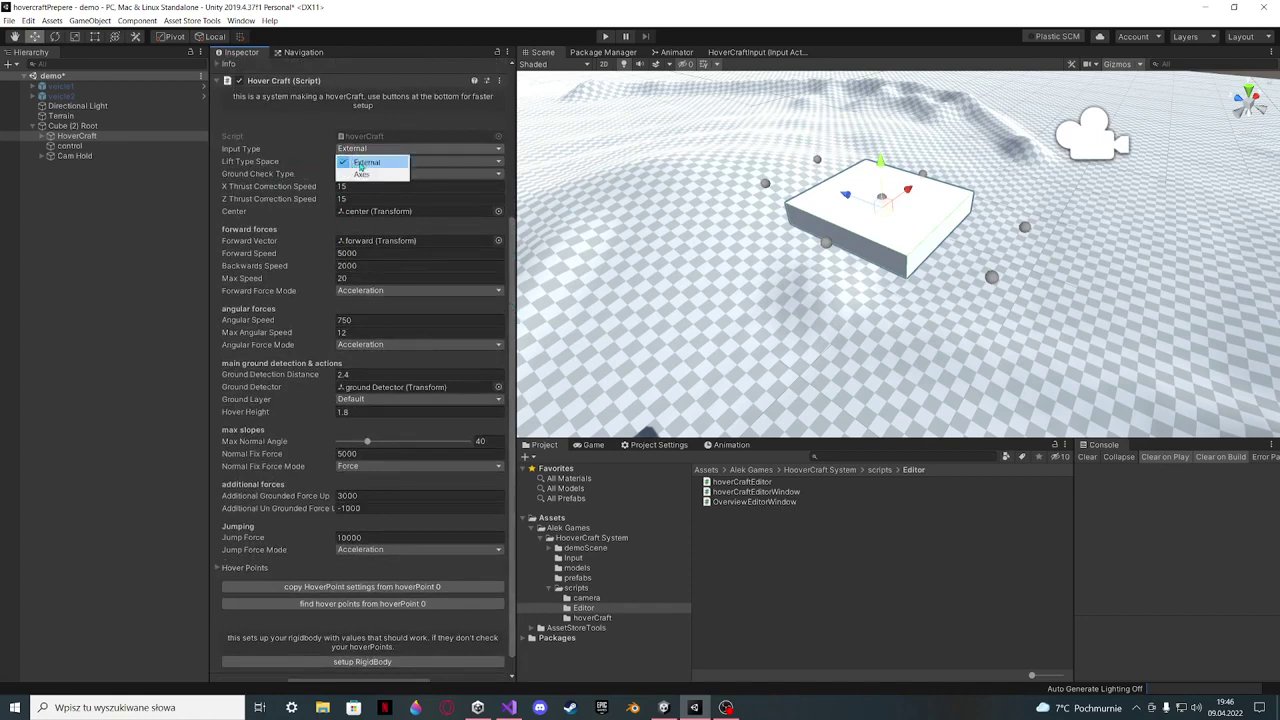
click(321, 153)
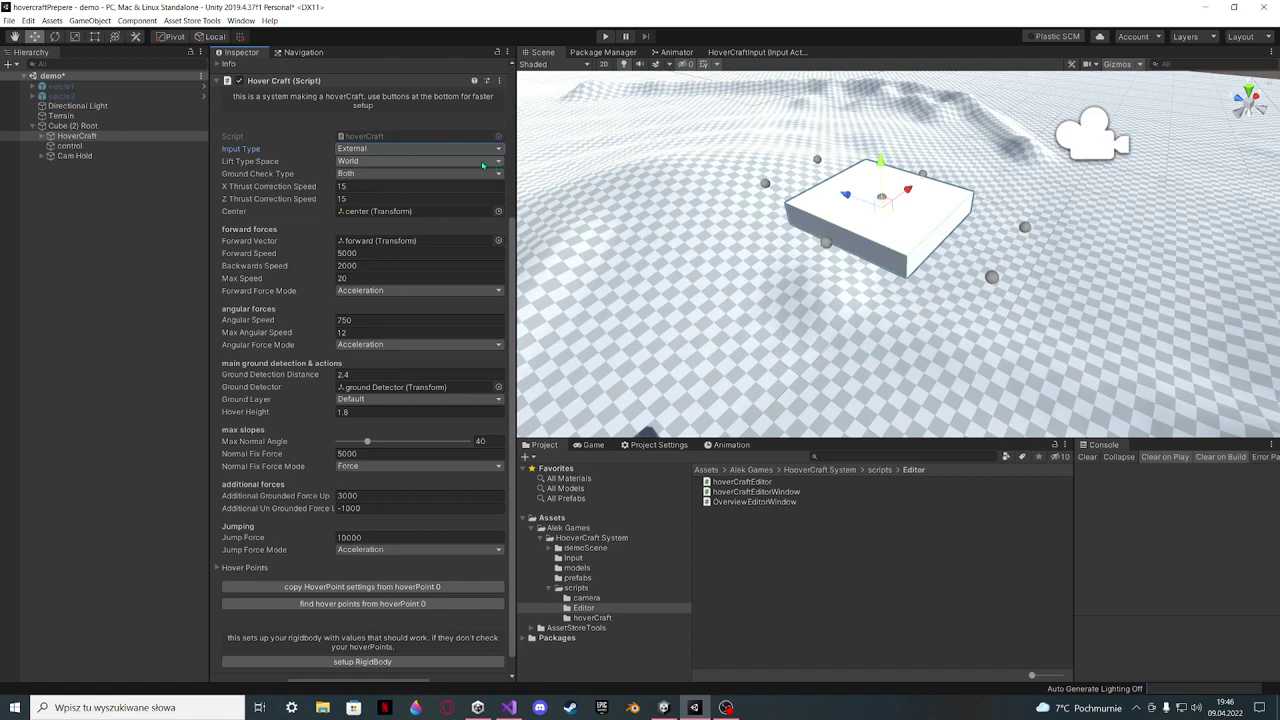
click(483, 163)
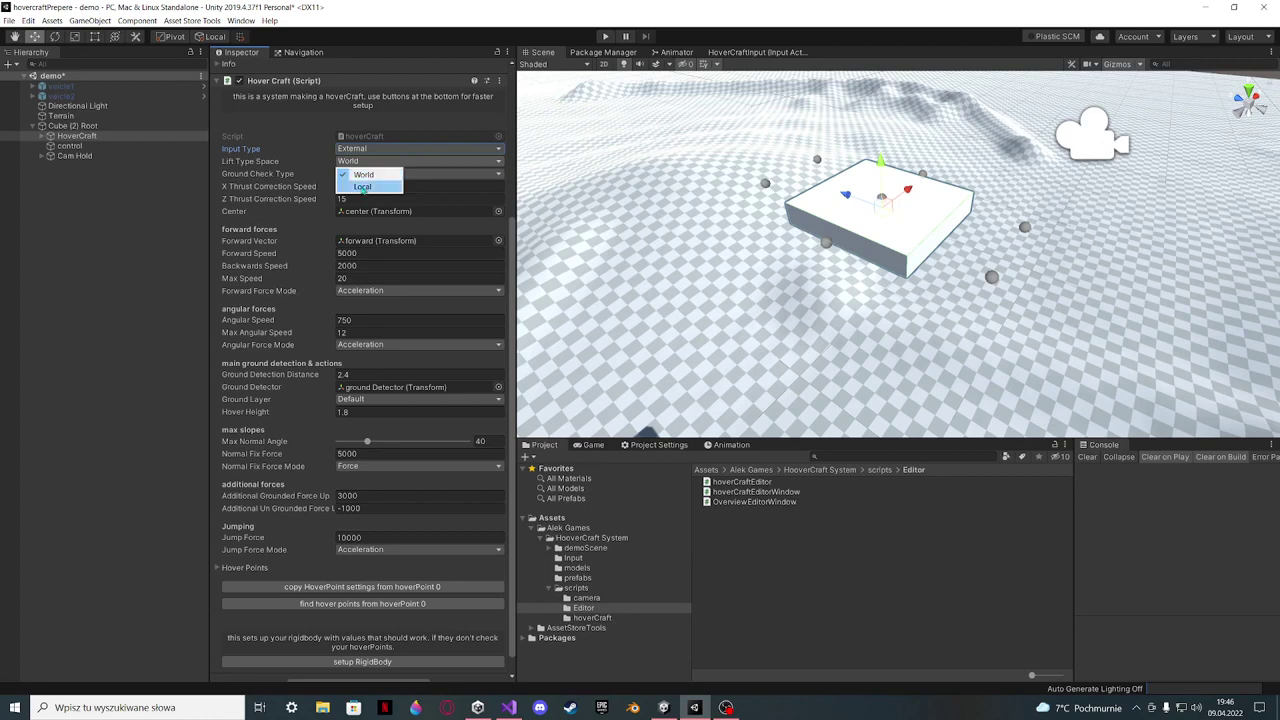
click(326, 168)
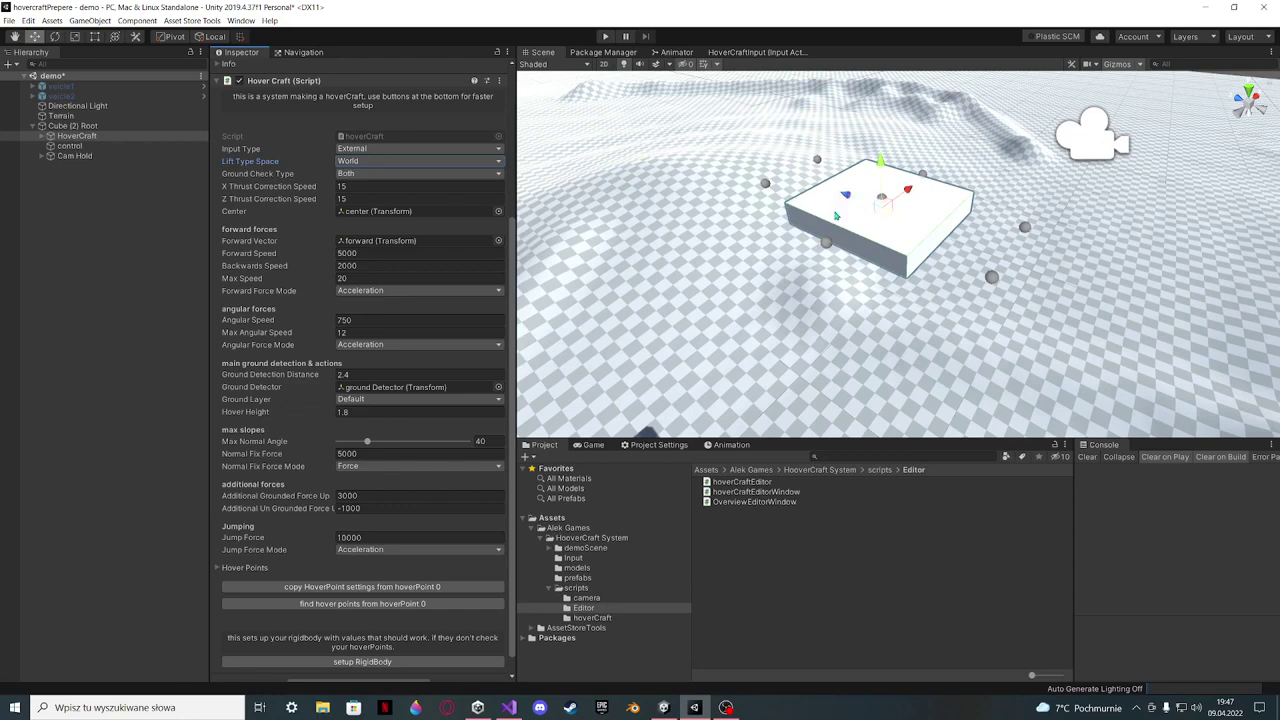
Change the hovercraft's Lift Type Space to Local and restore it to World
alt+drag(826, 243, 902, 150)
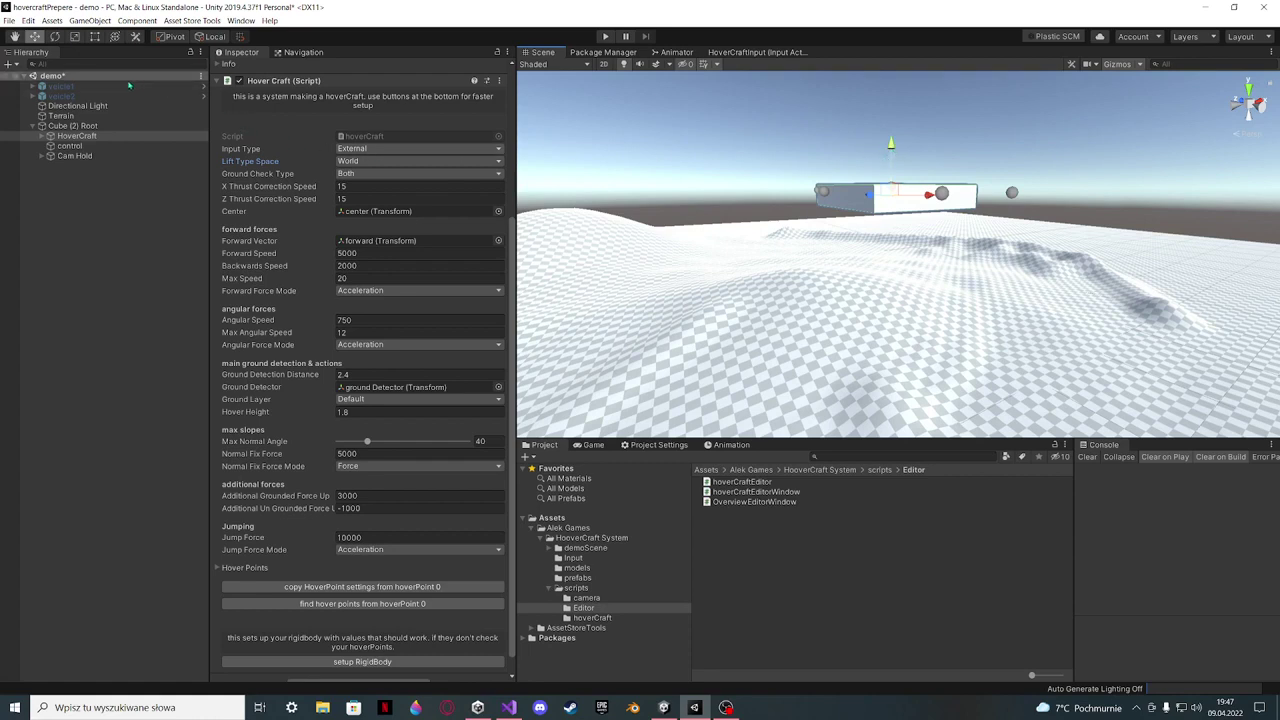
click(370, 162)
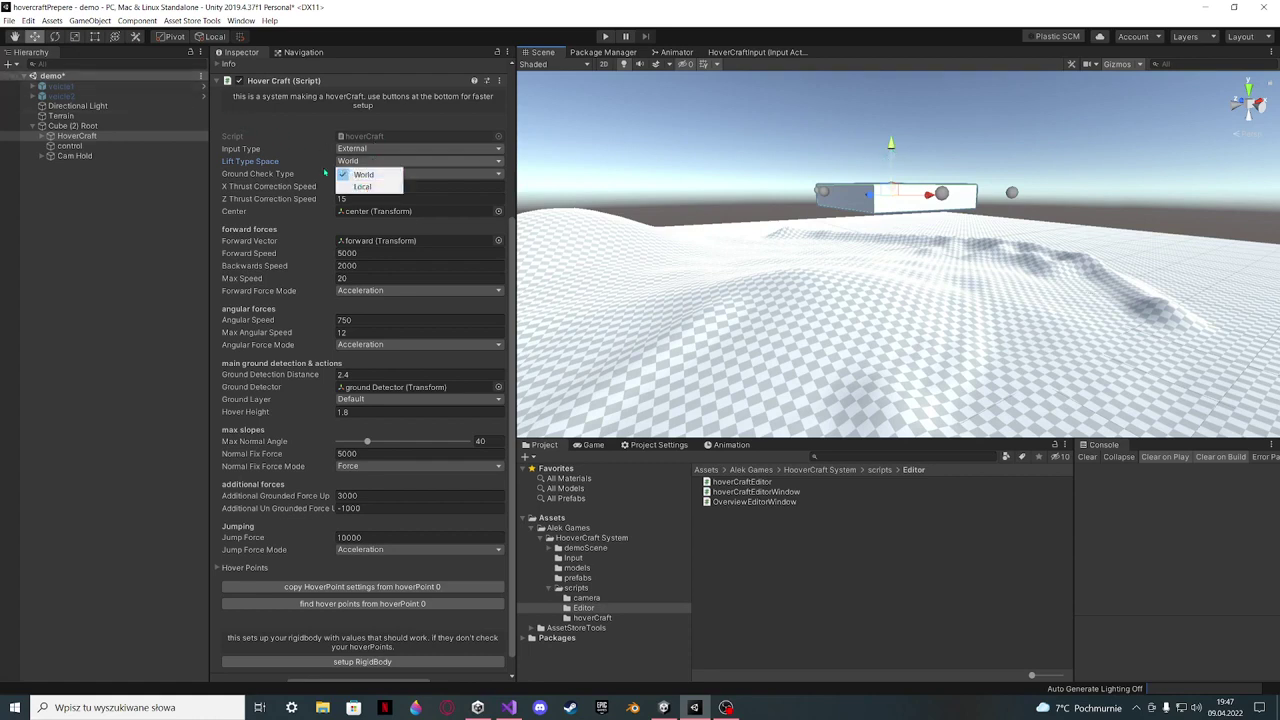
click(370, 186)
click(352, 162)
click(355, 174)
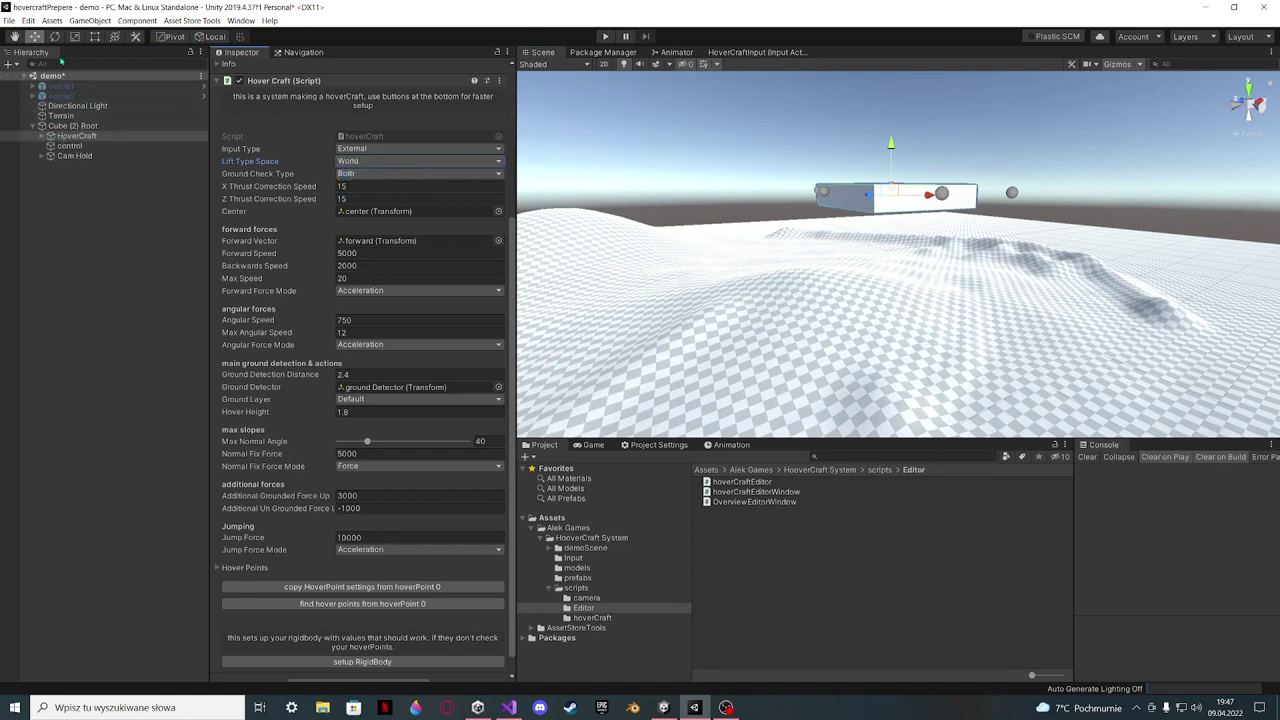
Rotate the HoverCraft object in the scene so it tilts to one side, and return to the Move tool
key(e)
drag(845, 178, 864, 148)
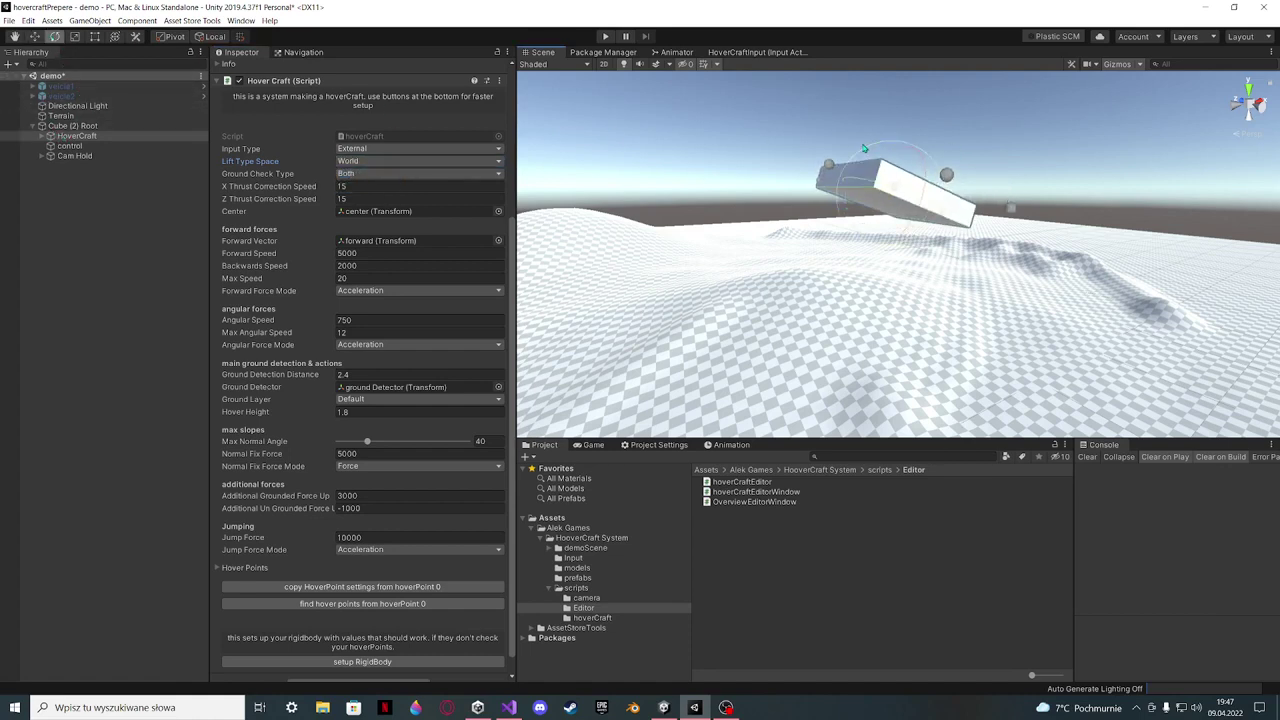
key(w)
Compare Local and World as Lift Type Space on the tilted hovercraft, leave World selected, and switch the transform handles to Global
click(365, 161)
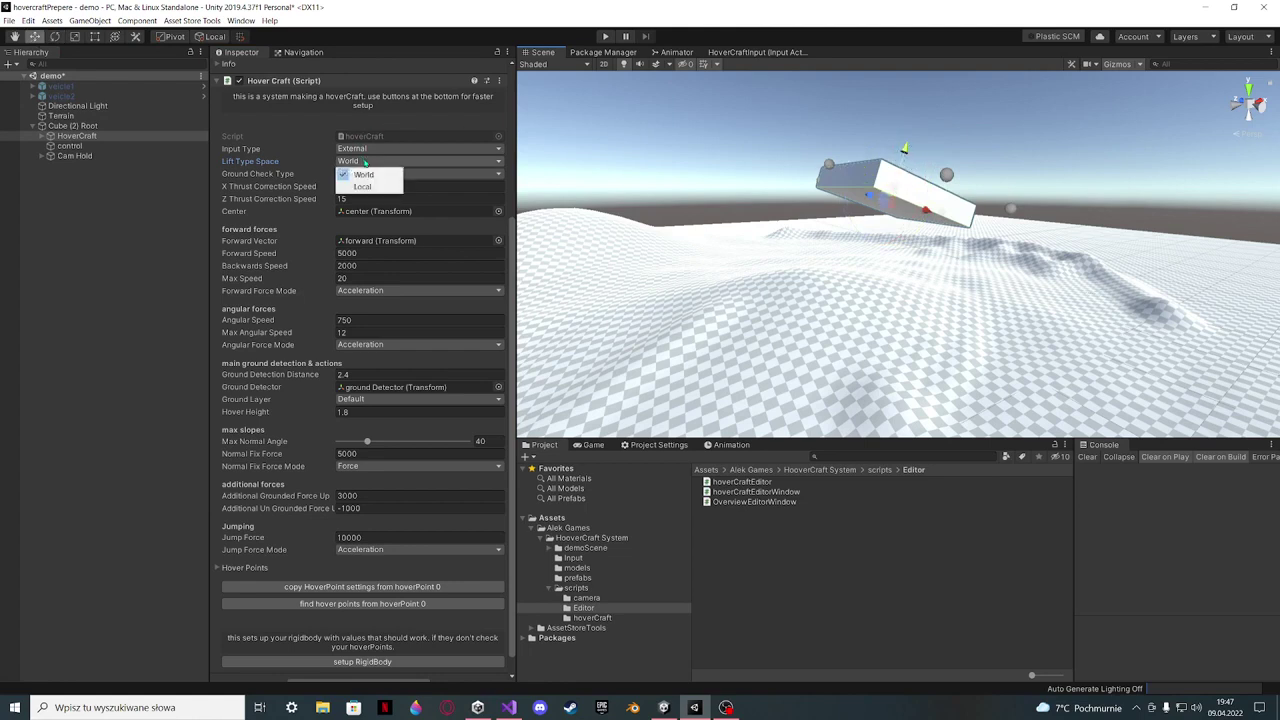
click(365, 187)
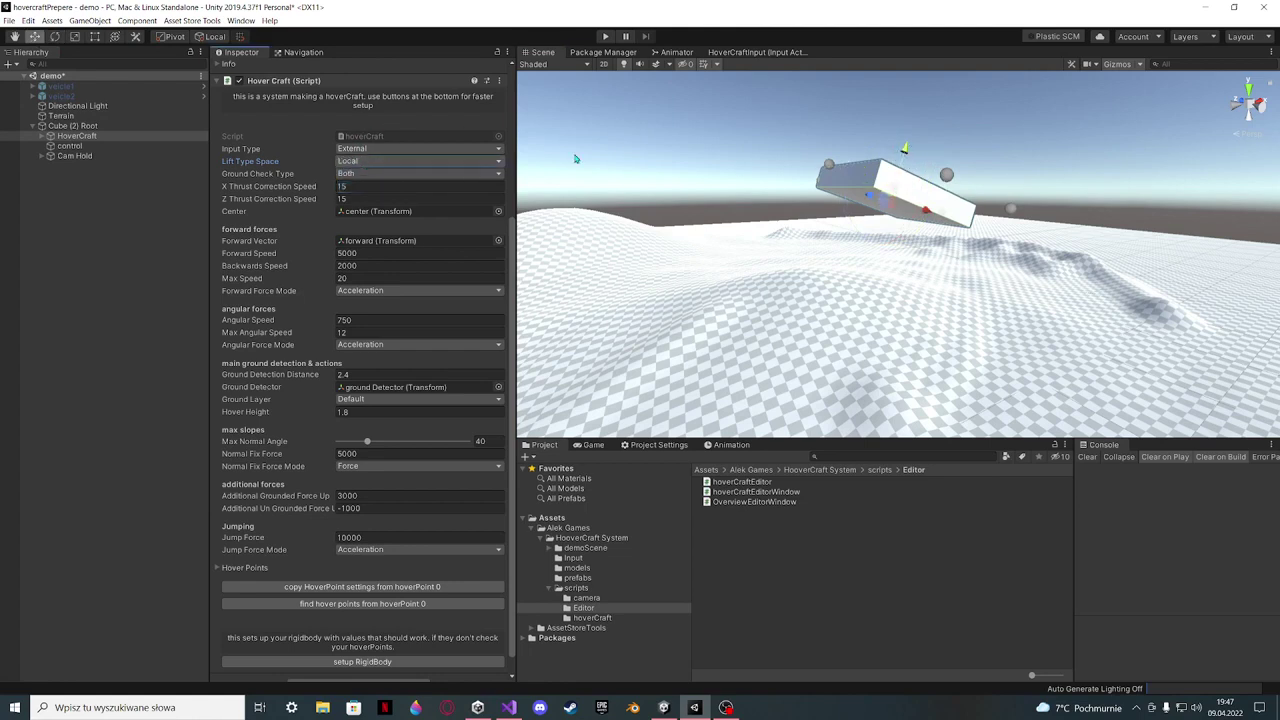
click(430, 162)
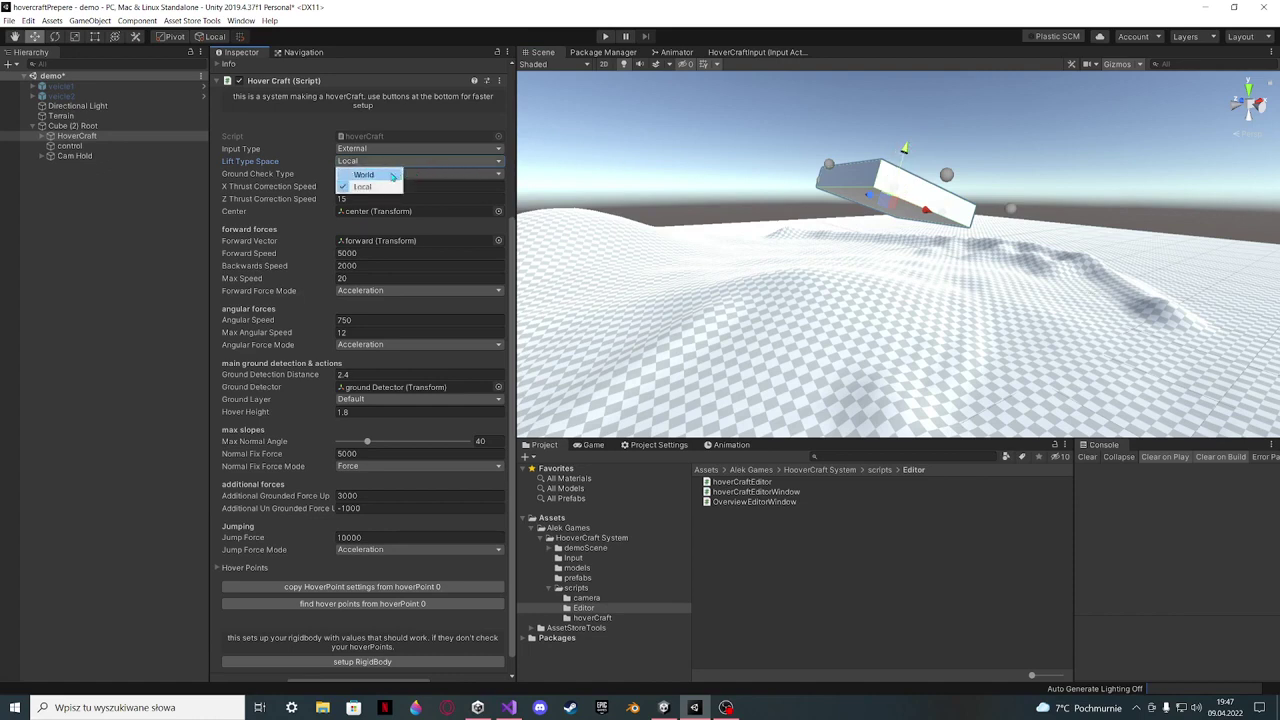
click(394, 175)
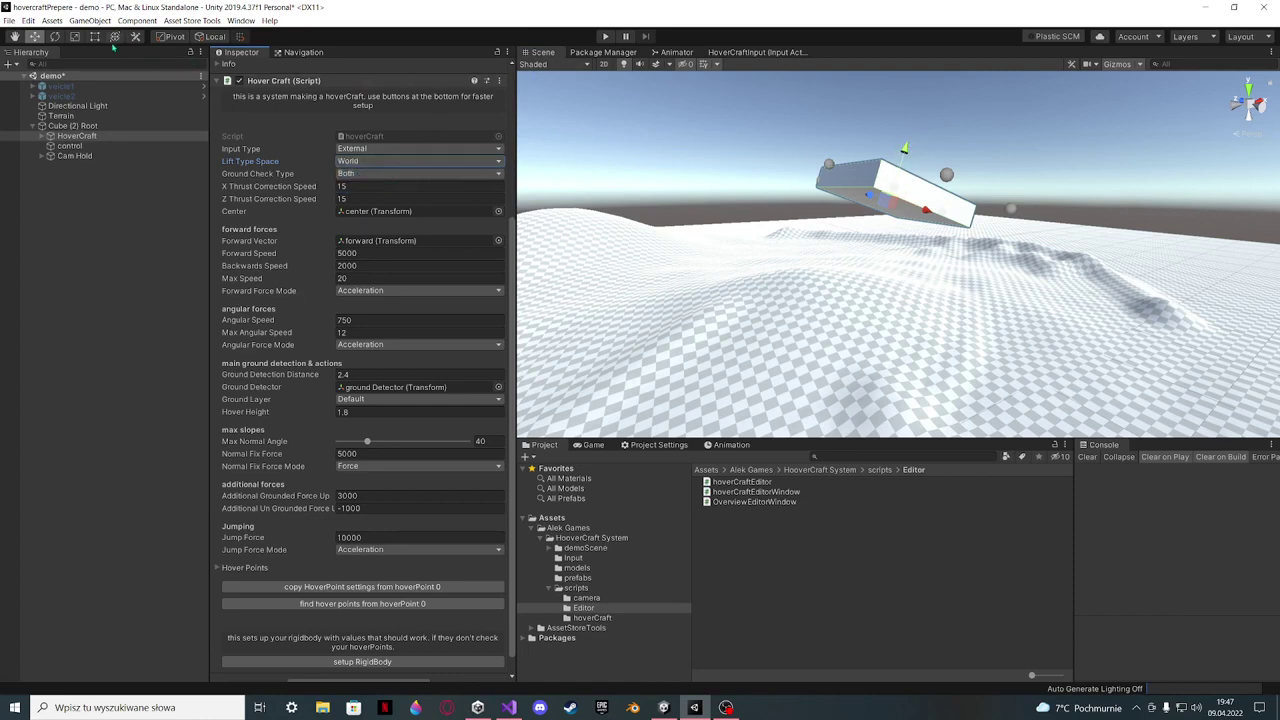
click(210, 37)
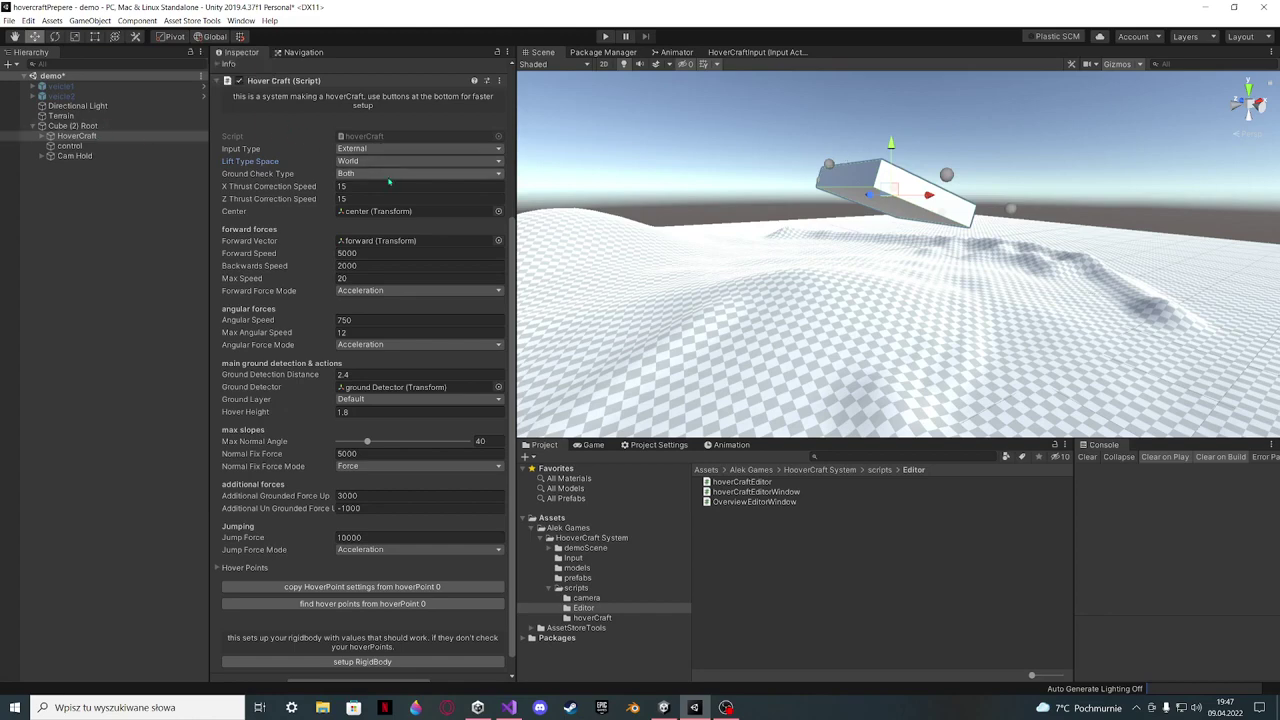
Reset the HoverCraft object's Z rotation to 0 so it sits level again
scroll(389, 182, up, 5)
click(474, 129)
text(0)
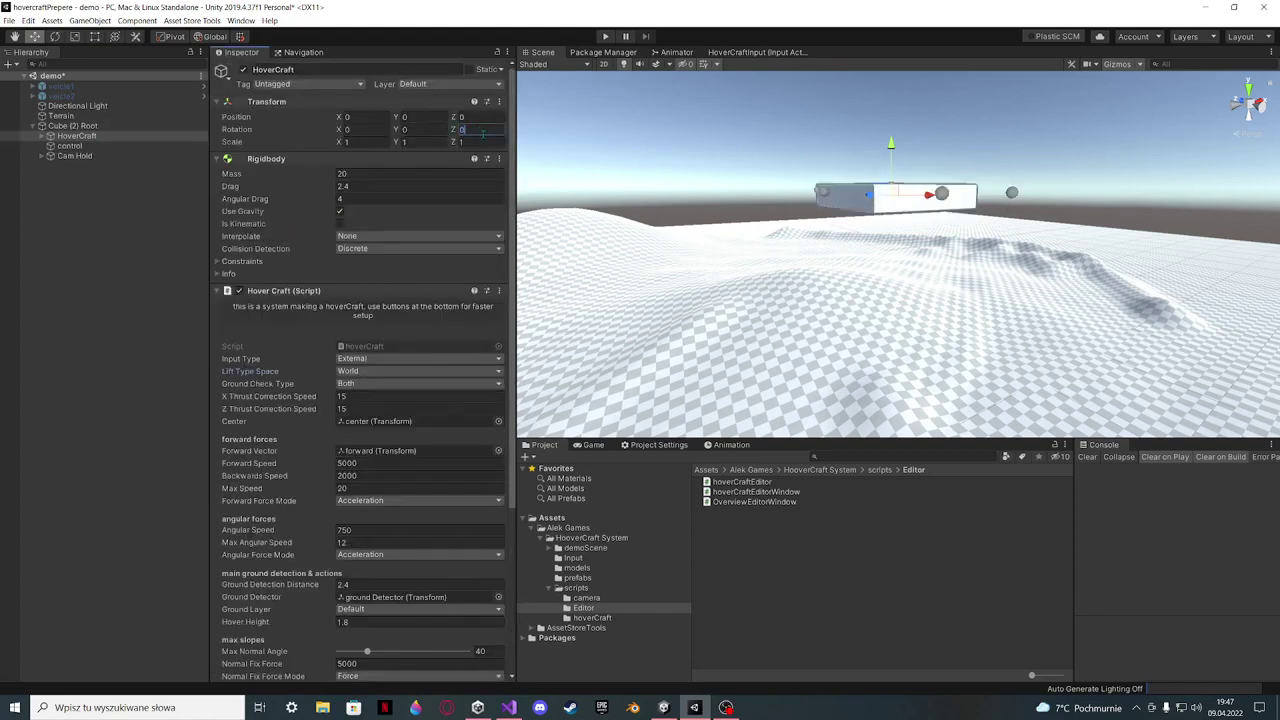
key(Return)
Review the Ground Check Type options of the HoverCraft script and inspect its ground Detector child object, leaving Both selected
scroll(452, 213, down, 5)
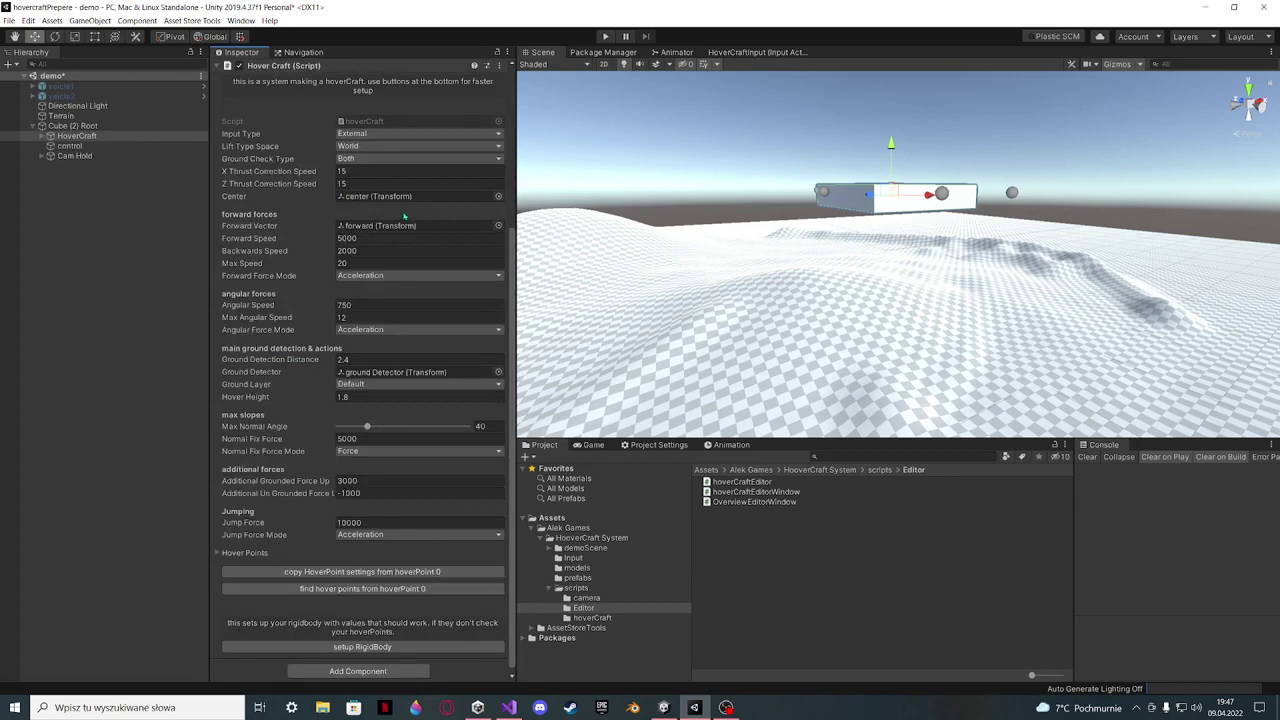
click(359, 160)
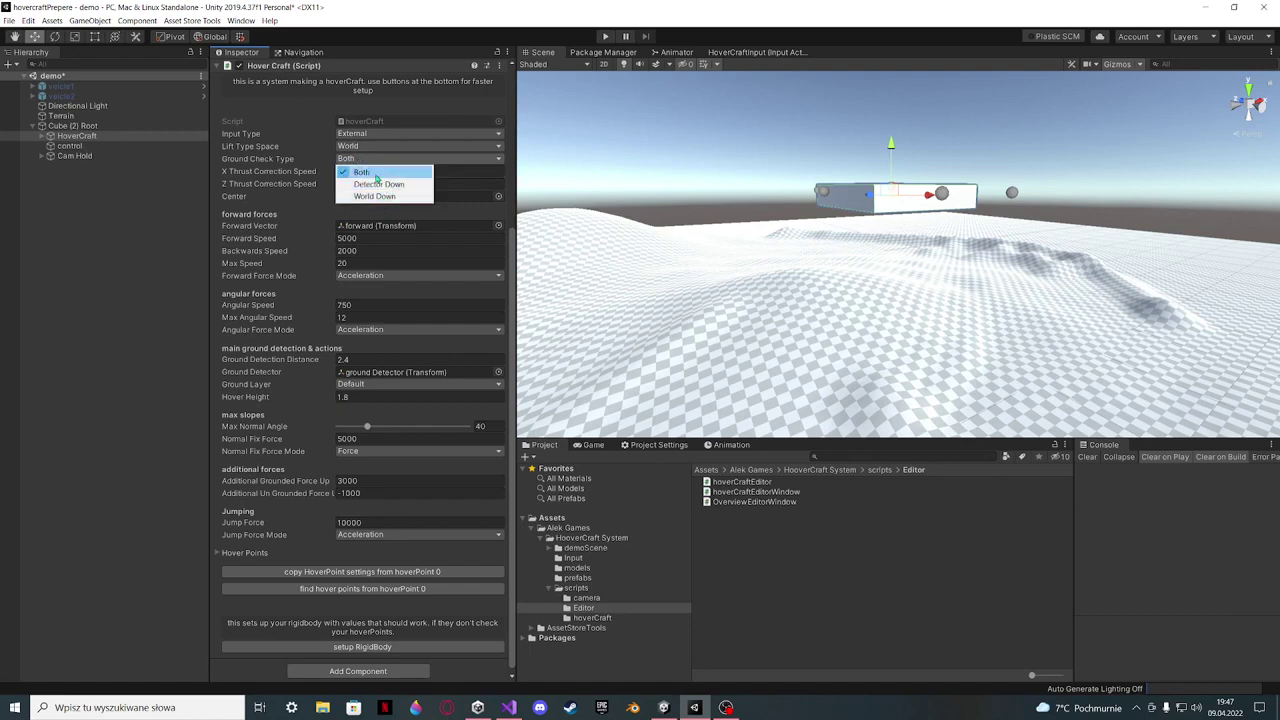
click(45, 143)
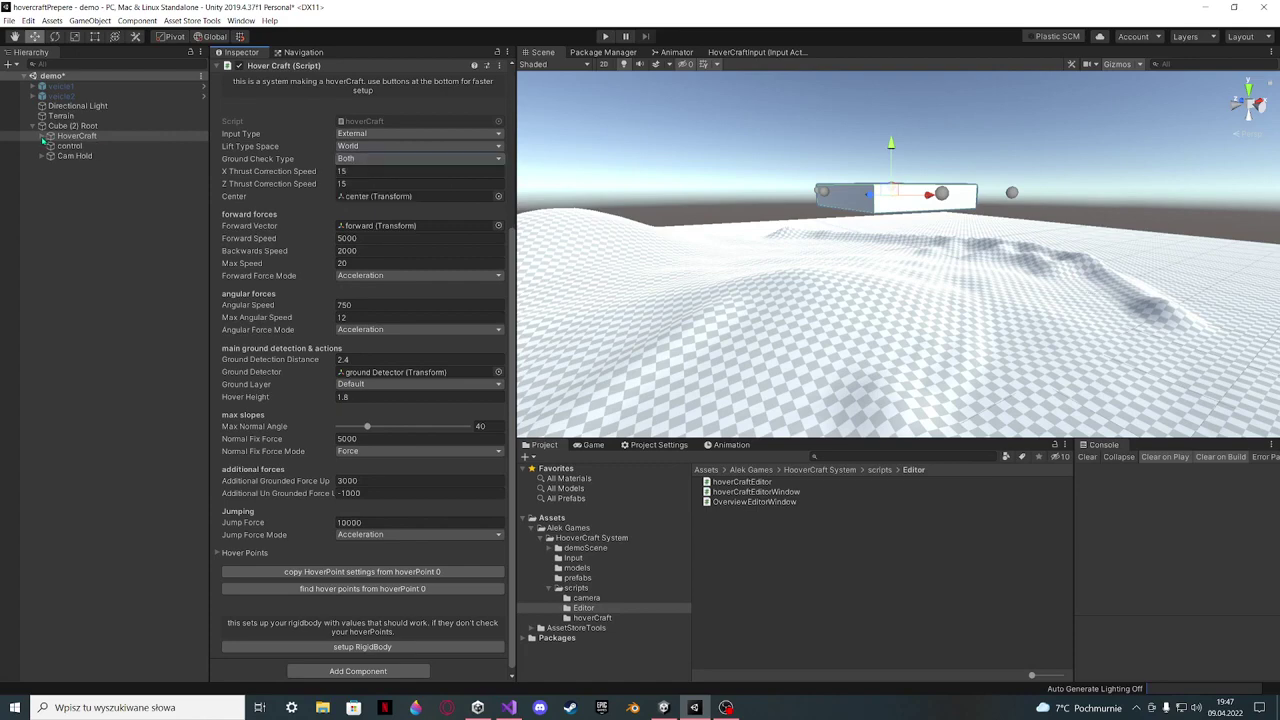
click(44, 135)
click(95, 165)
right_drag(852, 188, 692, 180)
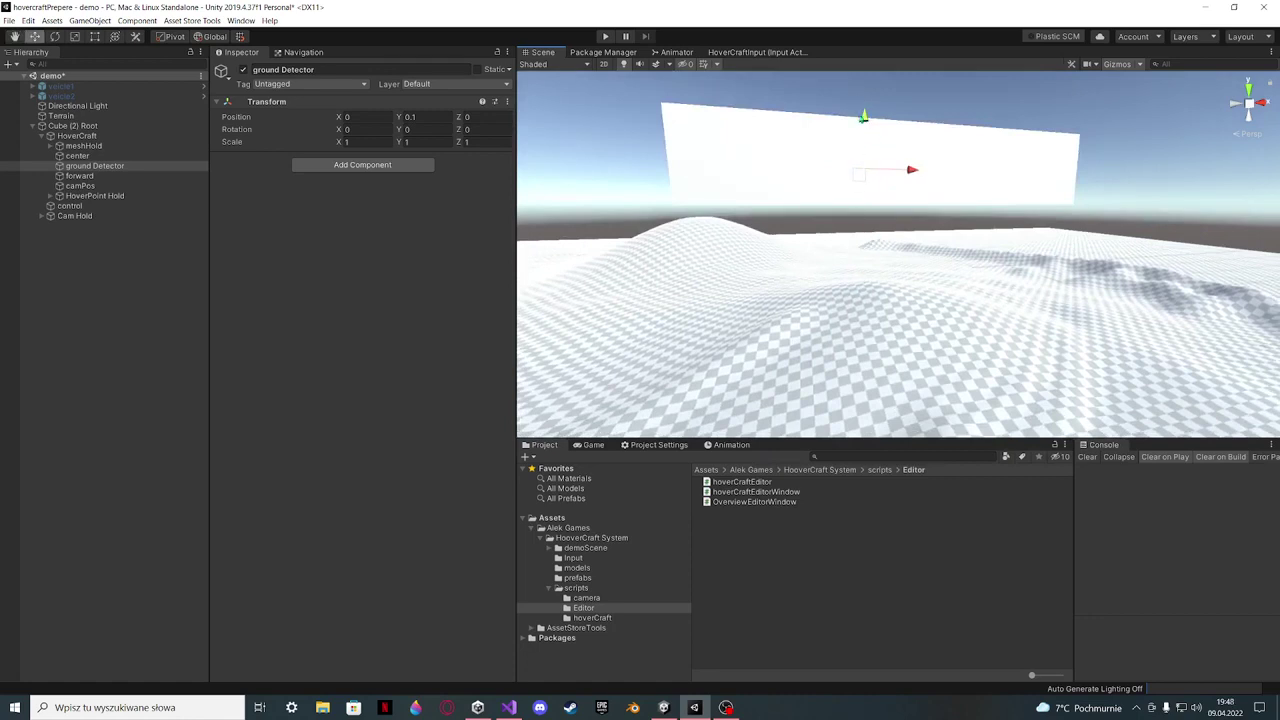
click(79, 136)
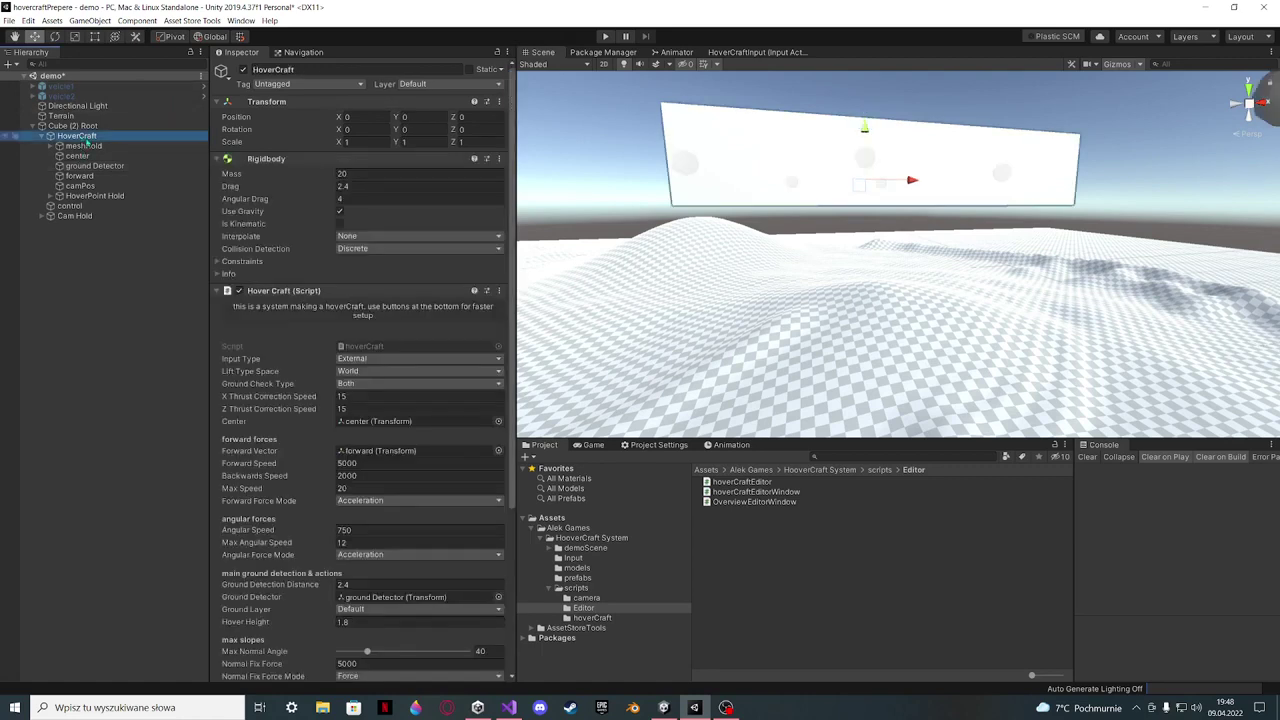
click(368, 384)
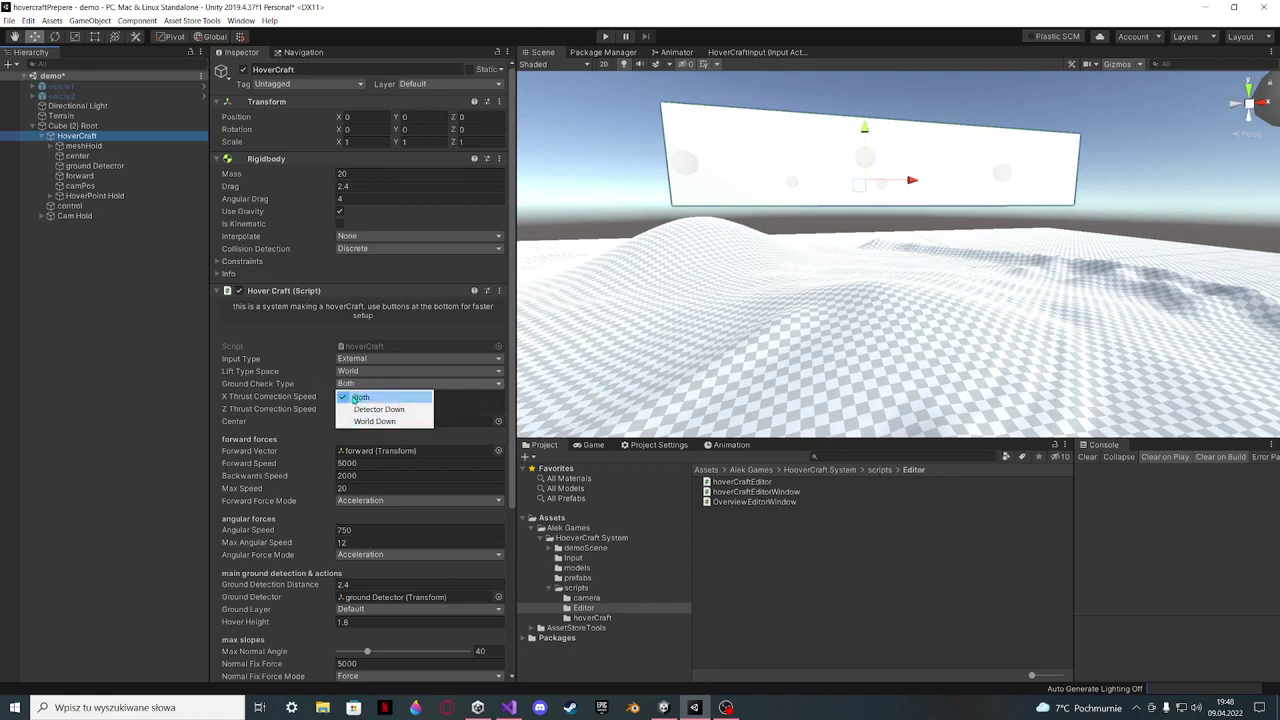
click(308, 340)
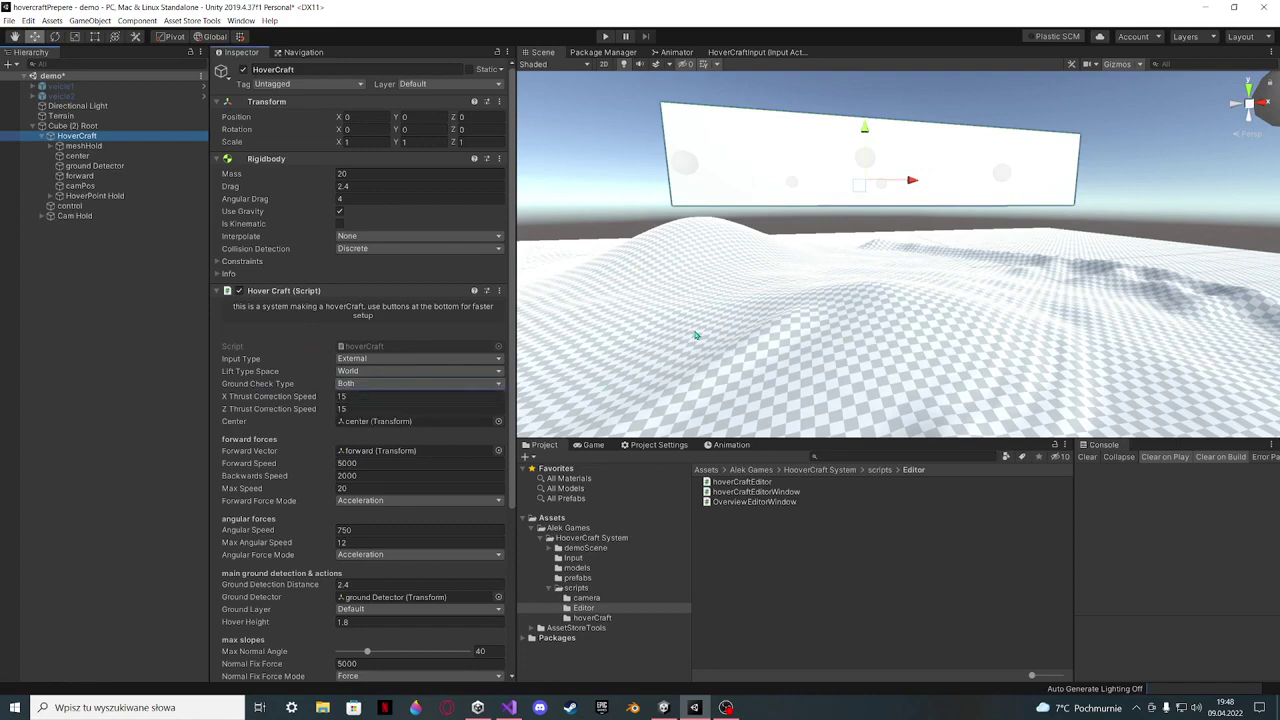
Inspect the hovercraft from several angles, run the scene and steer the craft to both sides in the Game view
right_drag(694, 334, 959, 371)
alt+drag(959, 372, 801, 360)
key(e)
right_drag(801, 360, 801, 360)
right_drag(653, 408, 778, 356)
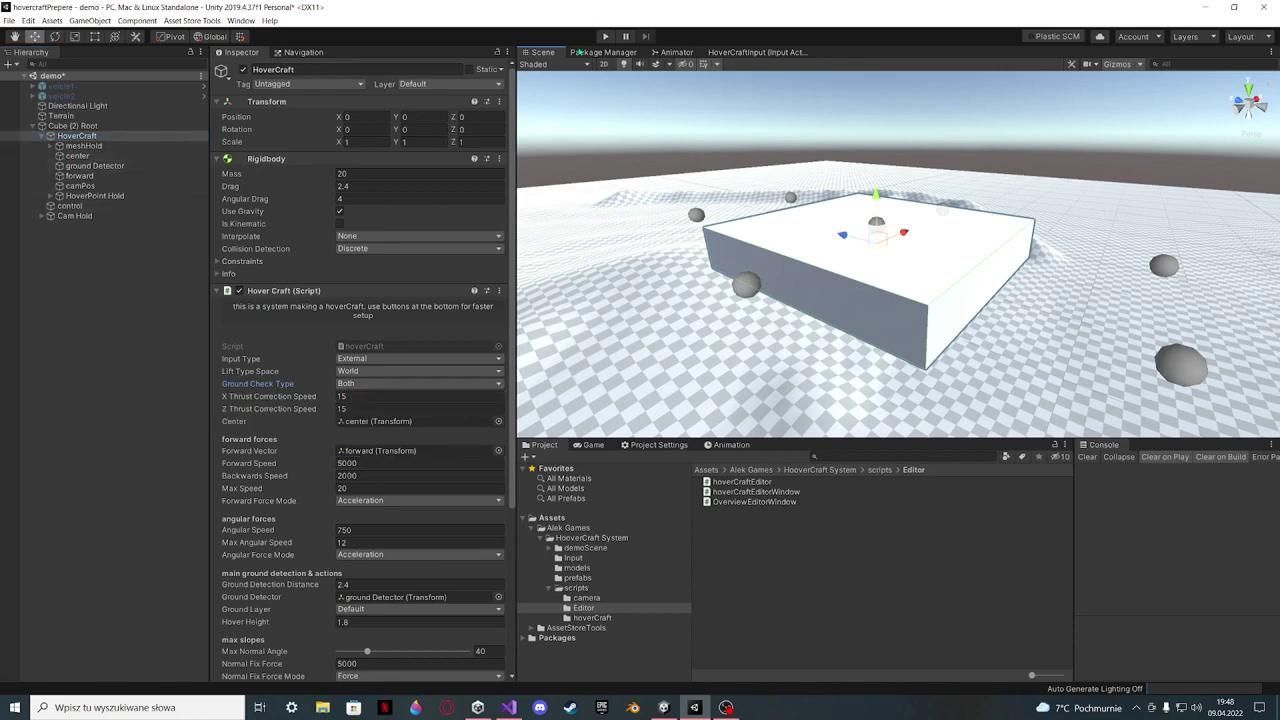
click(604, 36)
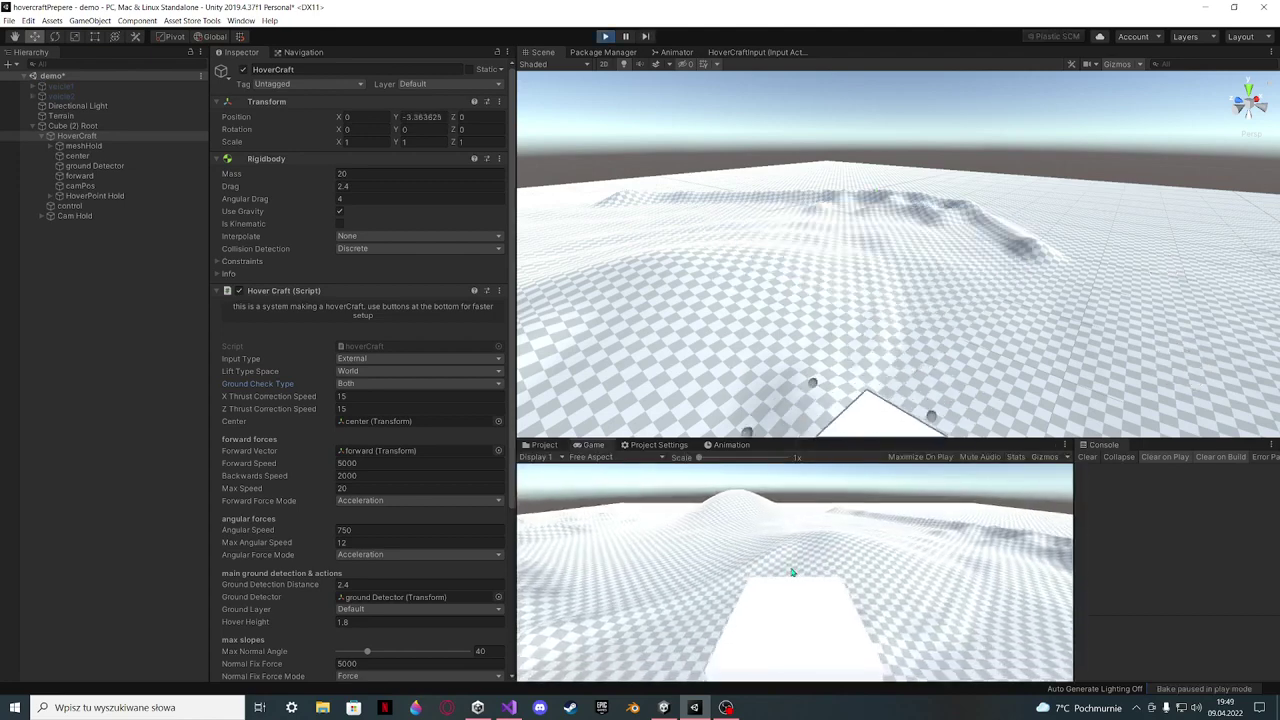
click(791, 572)
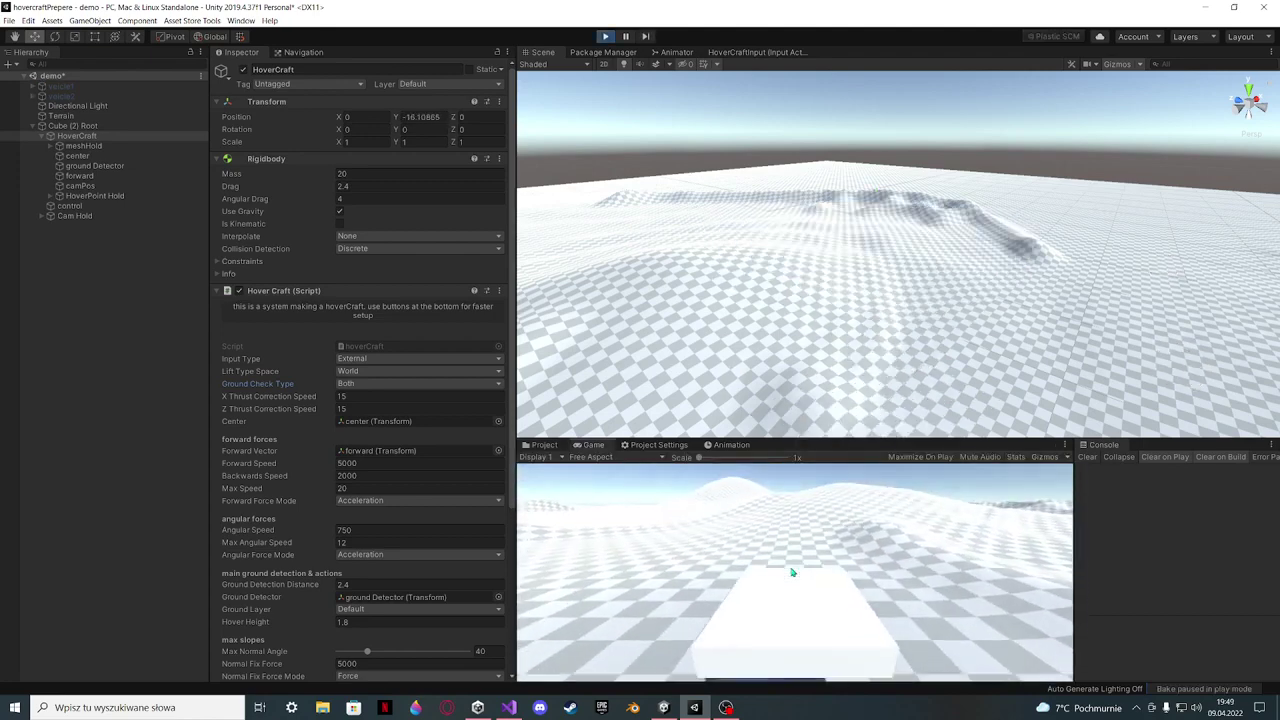
key(d)
key(d)
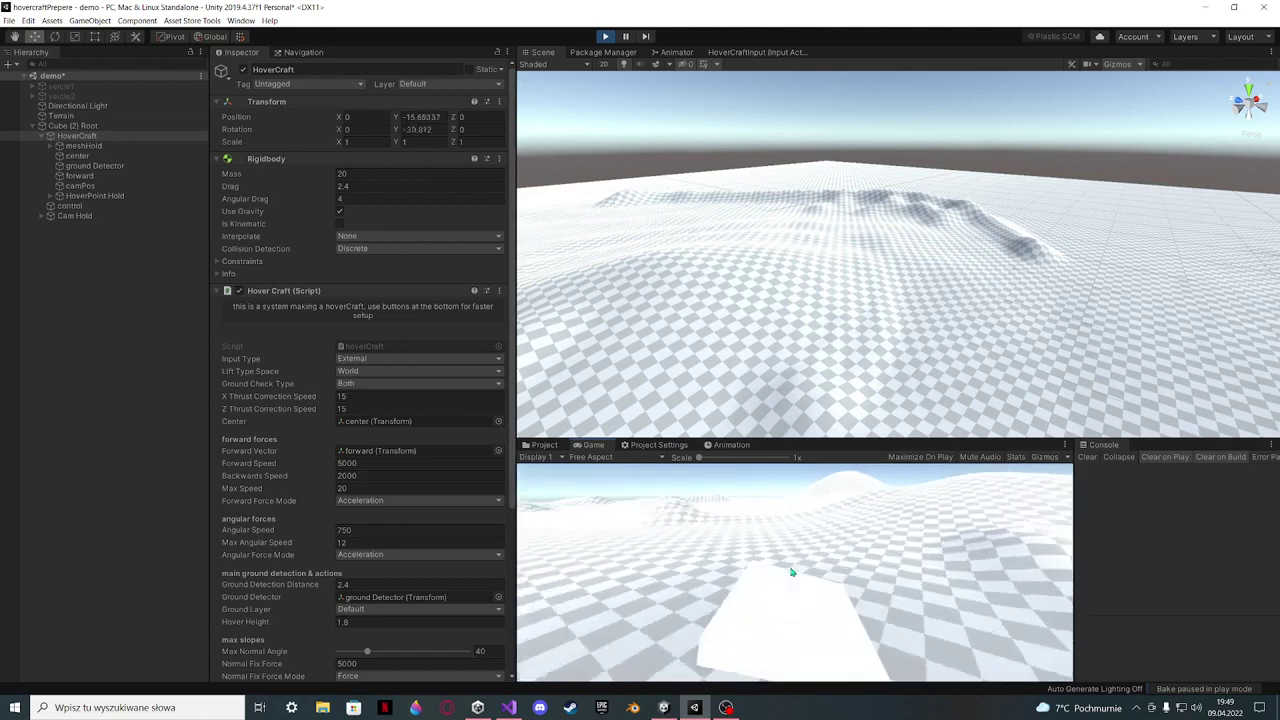
key(a)
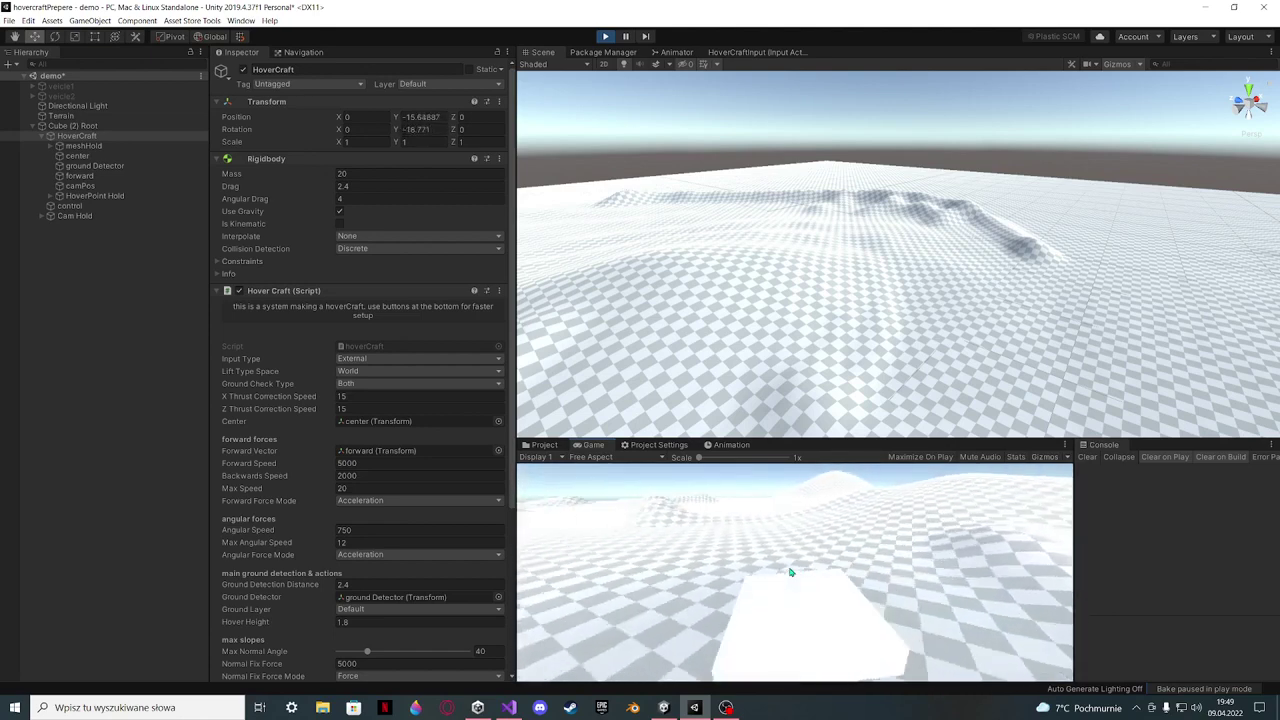
During play, lower the X Thrust Correction Speed to 8.19 and then 0.5, and set it to 10
drag(327, 403, 144, 404)
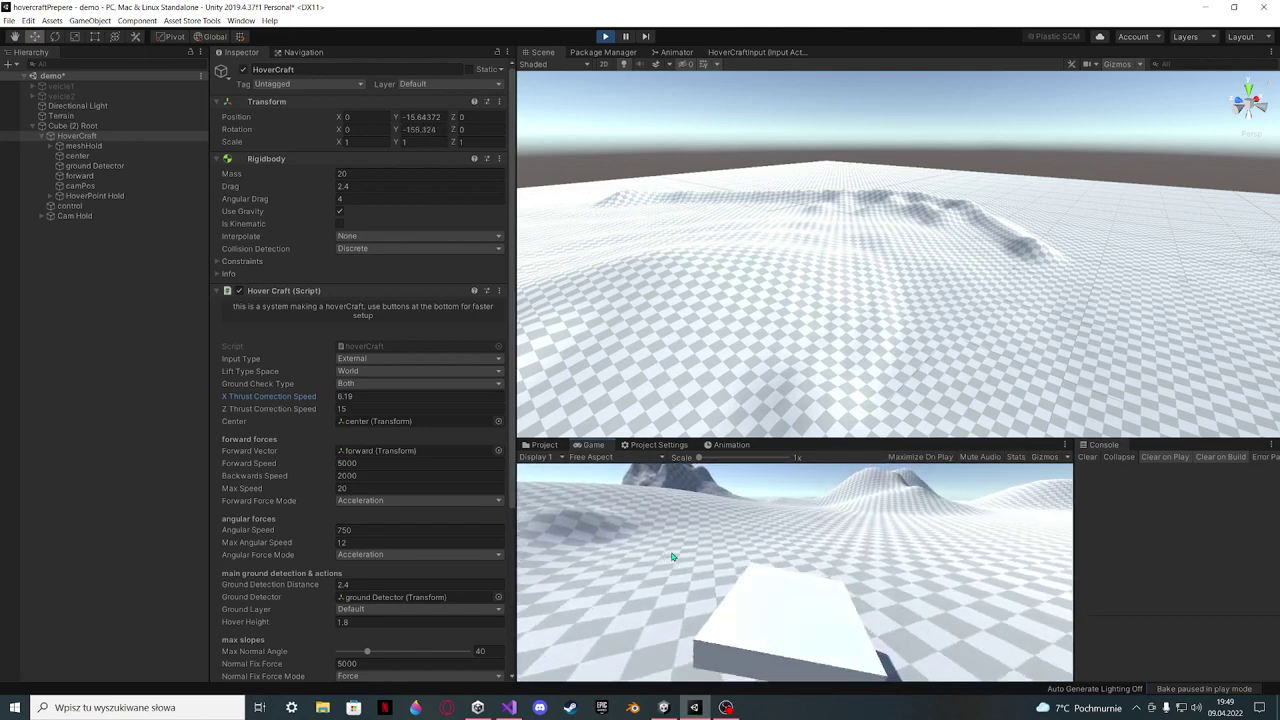
drag(322, 400, 292, 401)
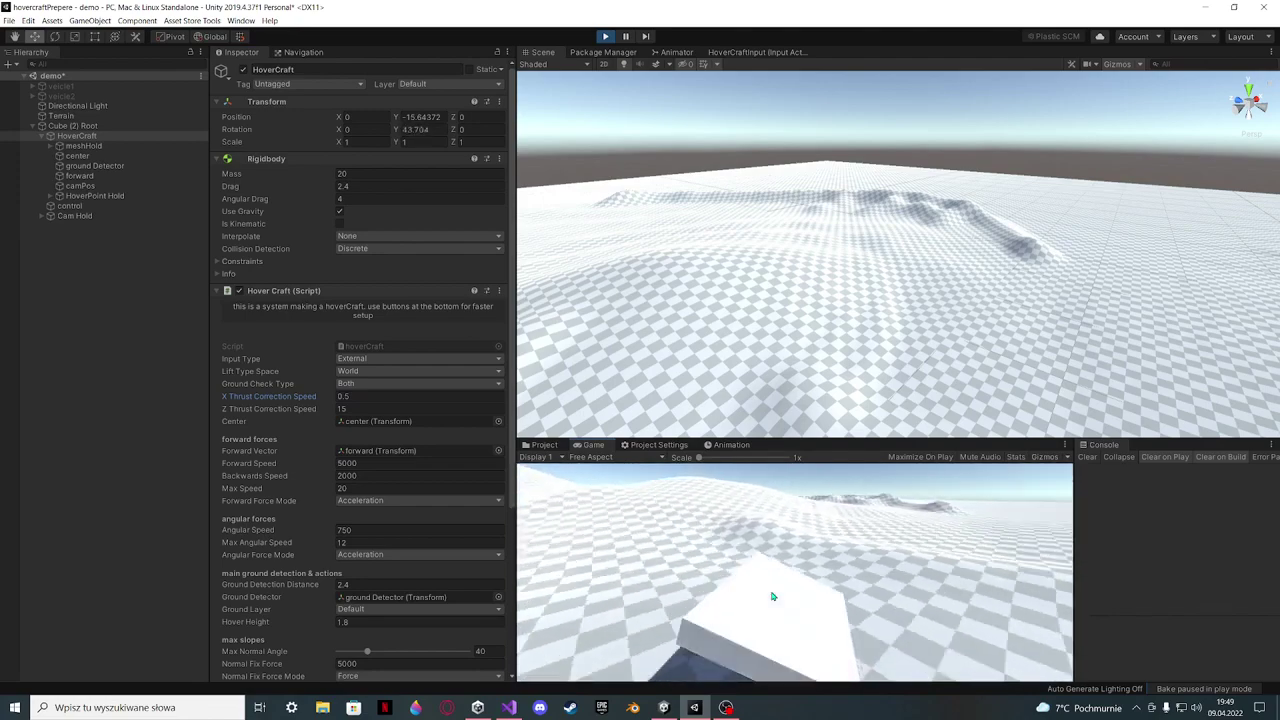
click(376, 396)
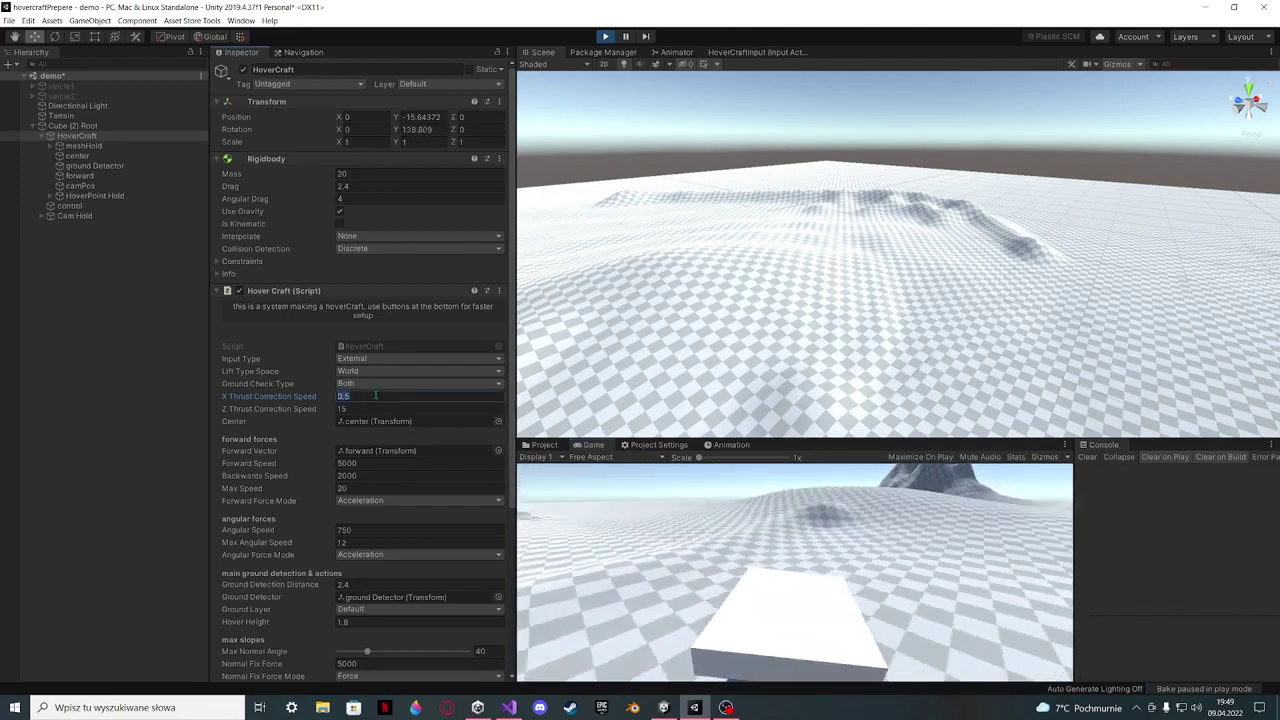
text(10)
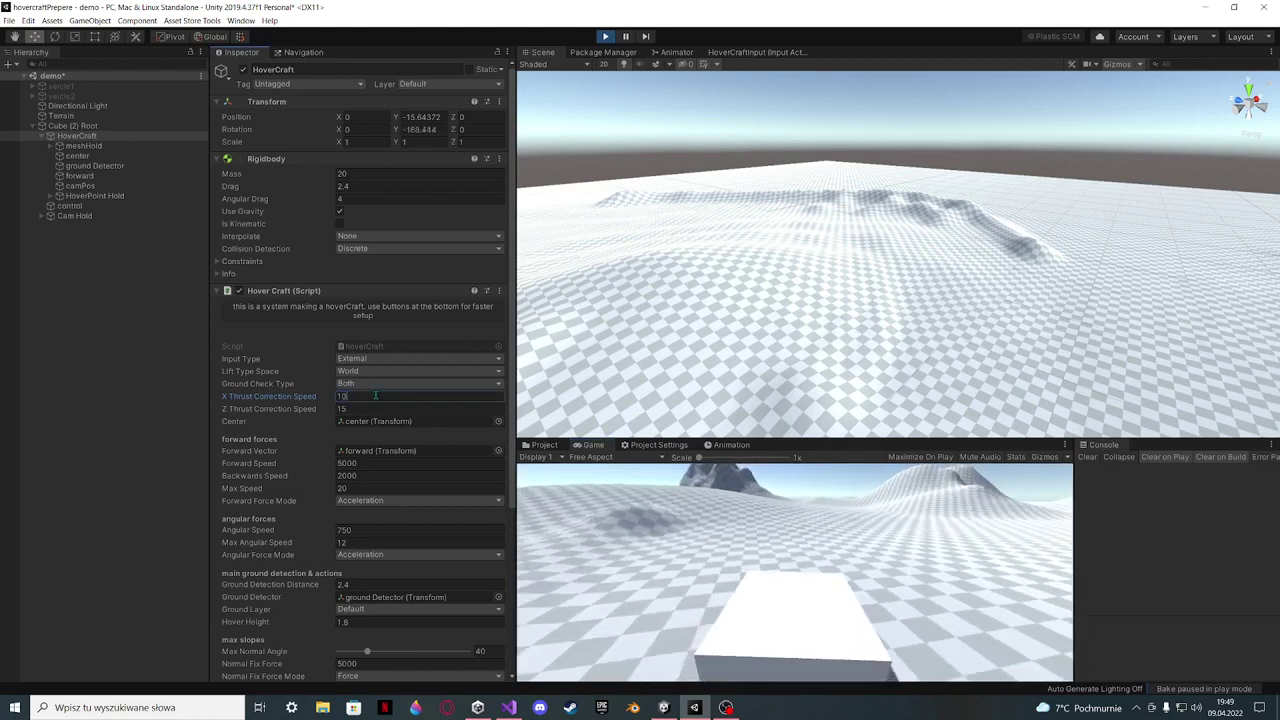
click(693, 578)
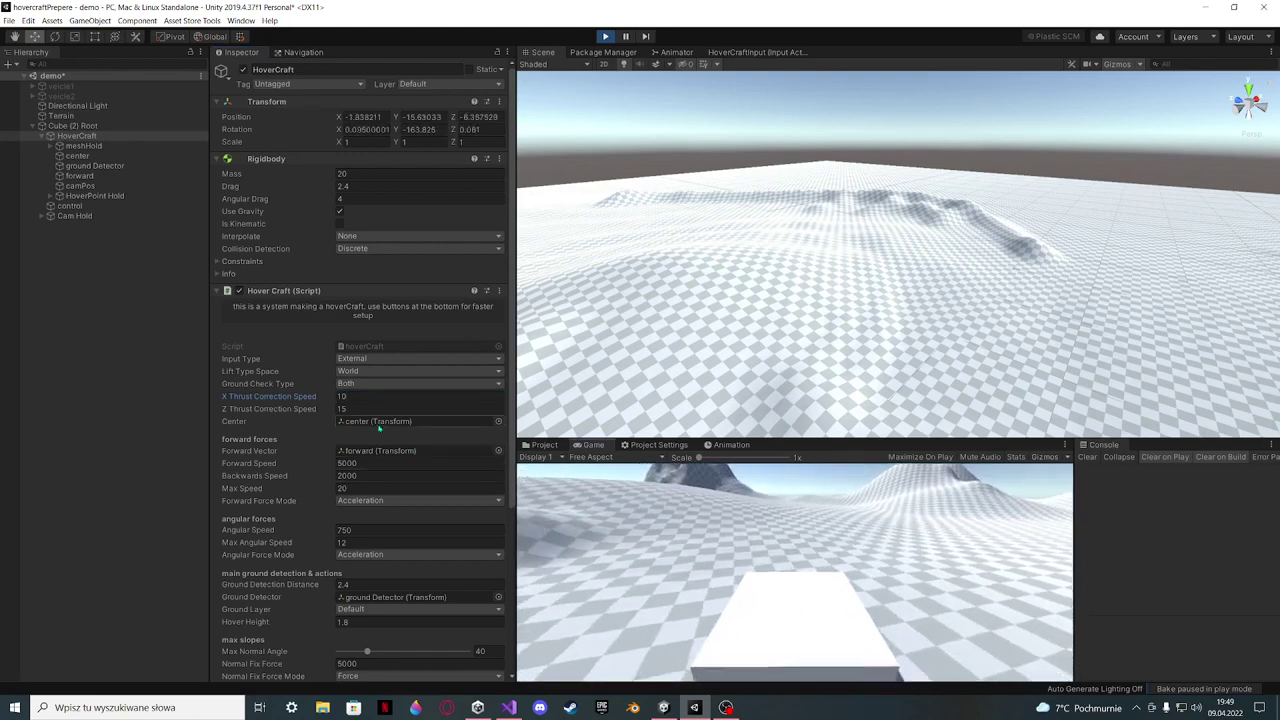
Set the Z Thrust Correction Speed to 3, test-drive the hovercraft over the terrain and stop play mode
click(369, 408)
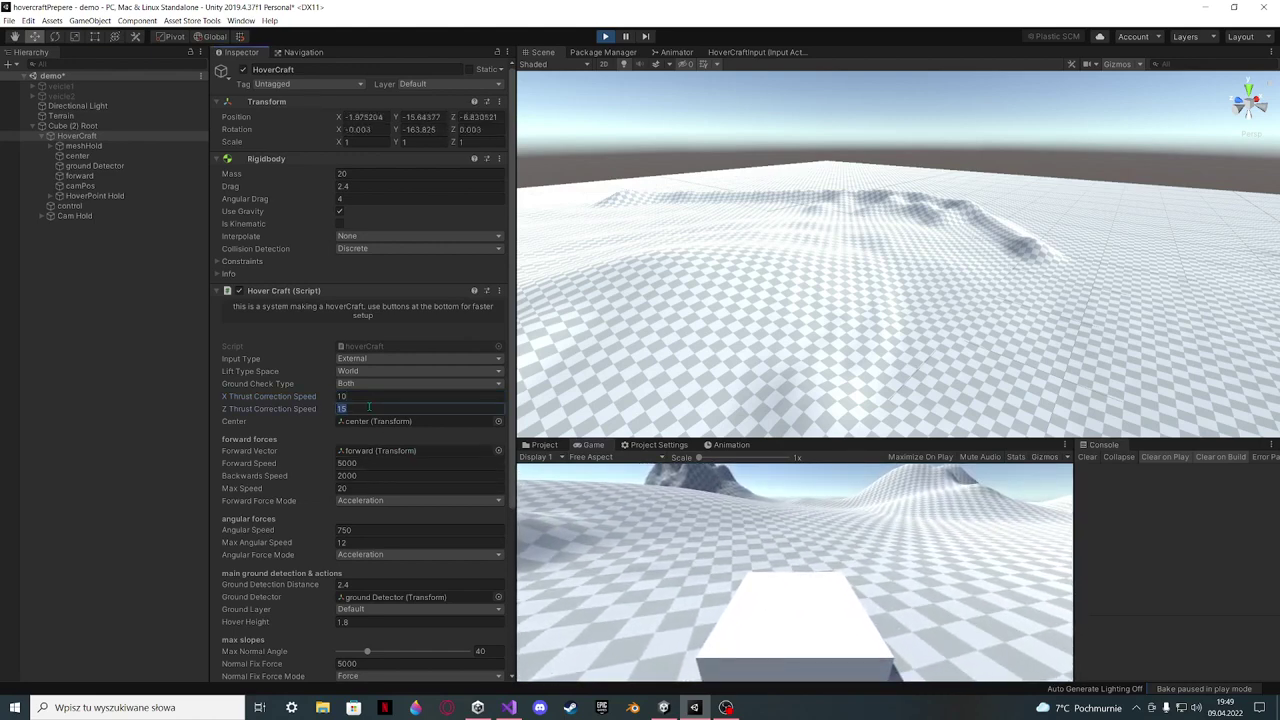
text(3)
click(839, 644)
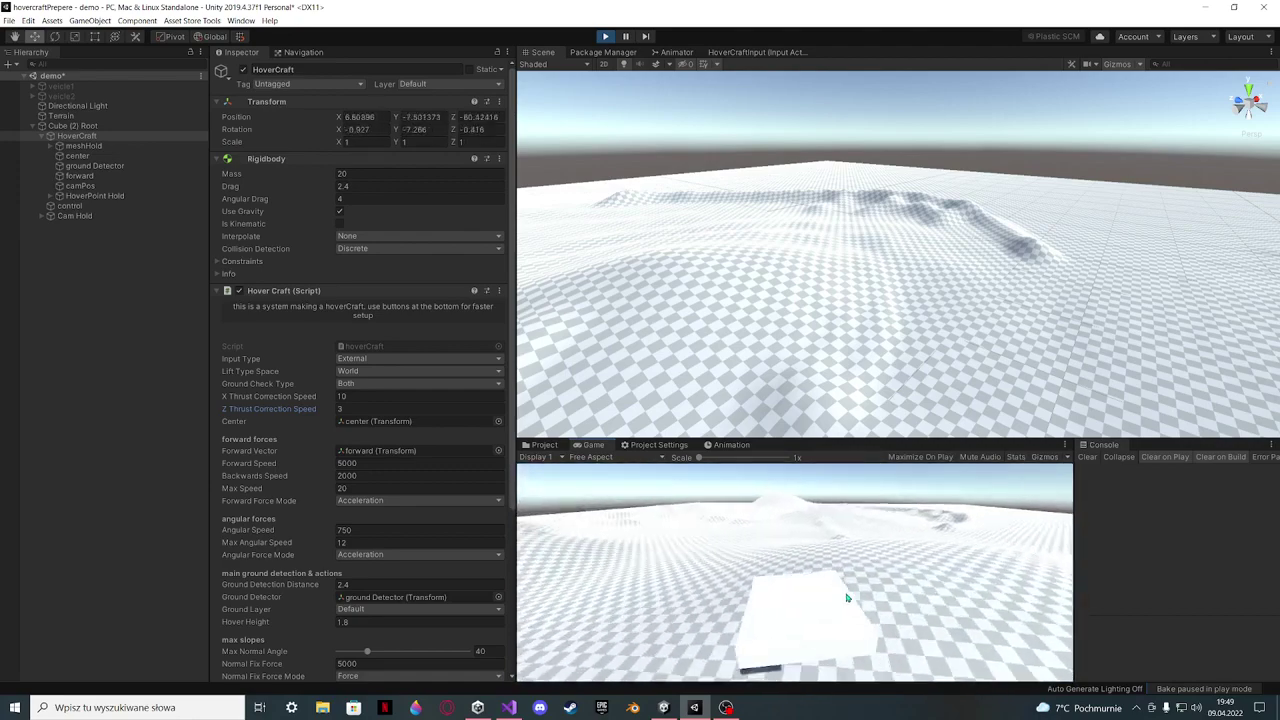
click(604, 36)
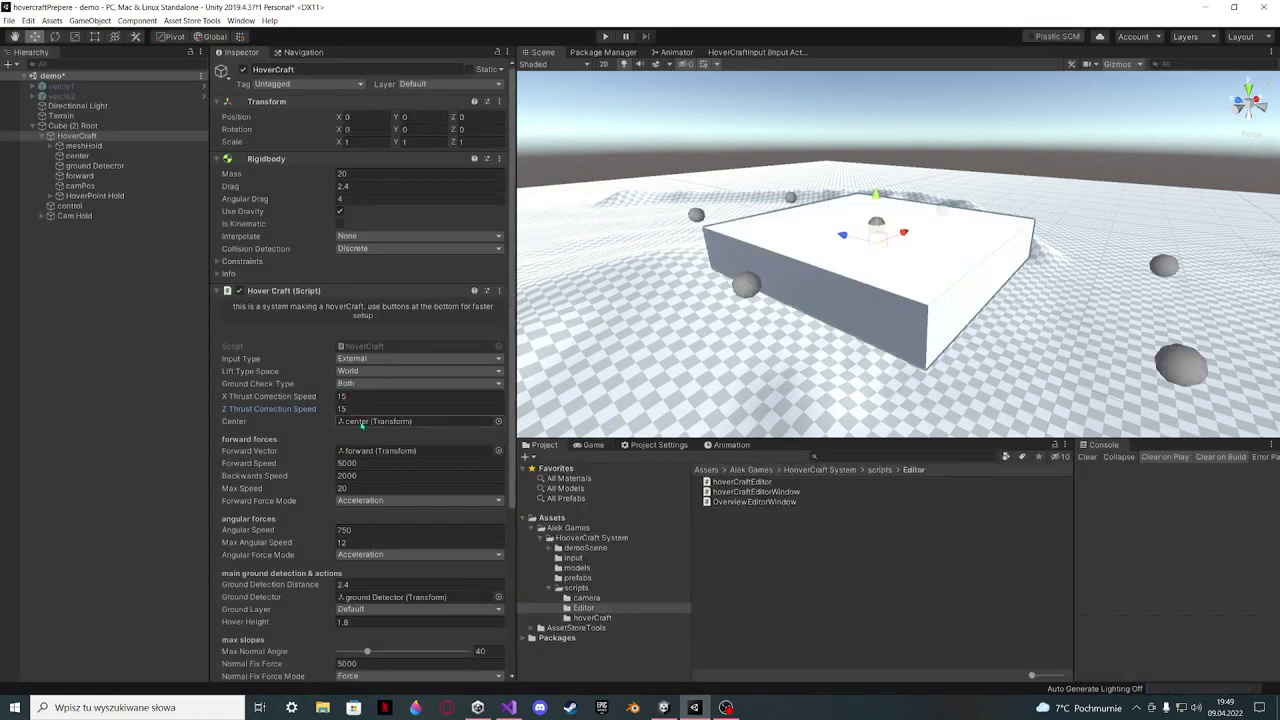
Move the forward child object up and ahead of the hovercraft, to about Y 0.57 and Z 2
scroll(340, 426, down, 3)
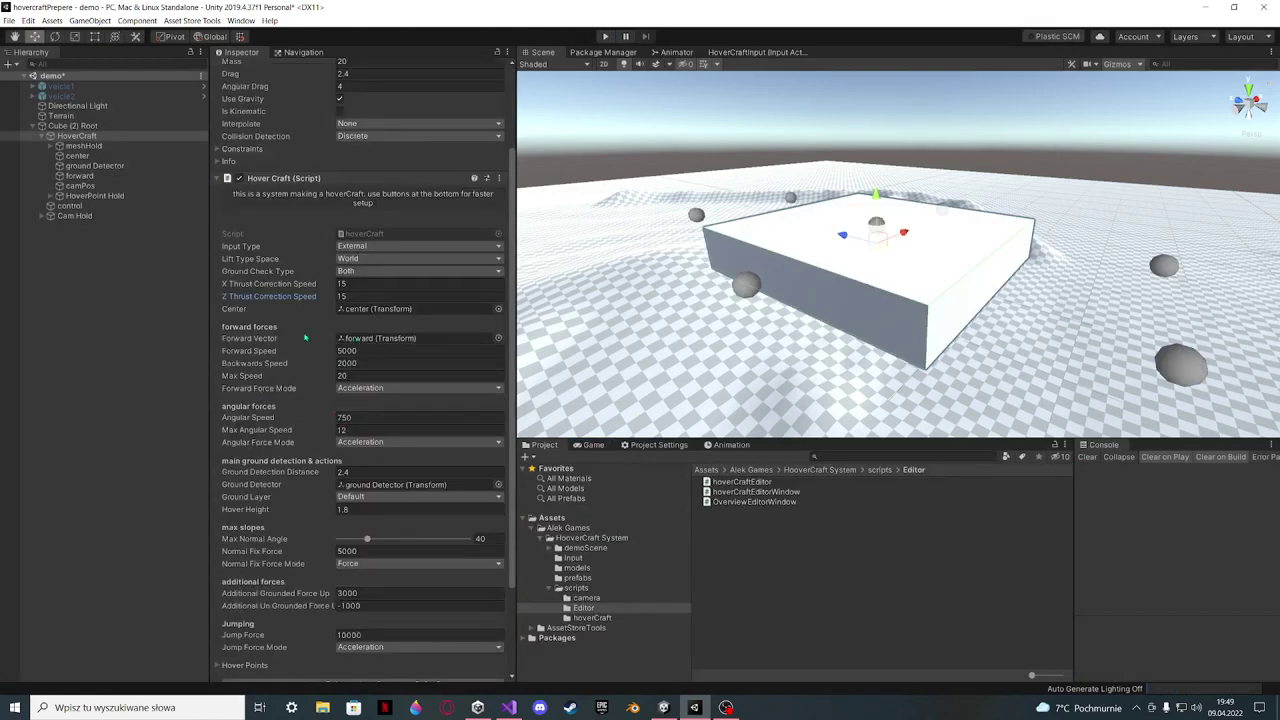
right_drag(930, 300, 1069, 259)
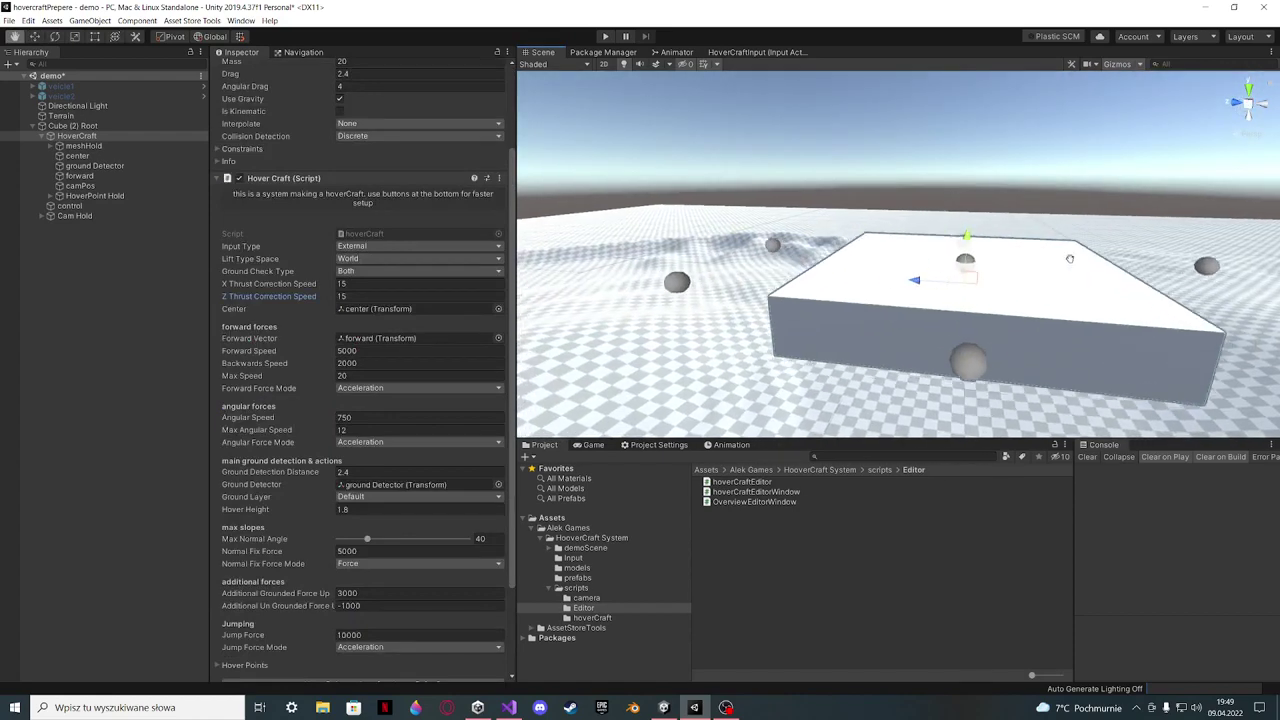
middle_drag(1070, 259, 1077, 253)
scroll(1072, 256, down, 3)
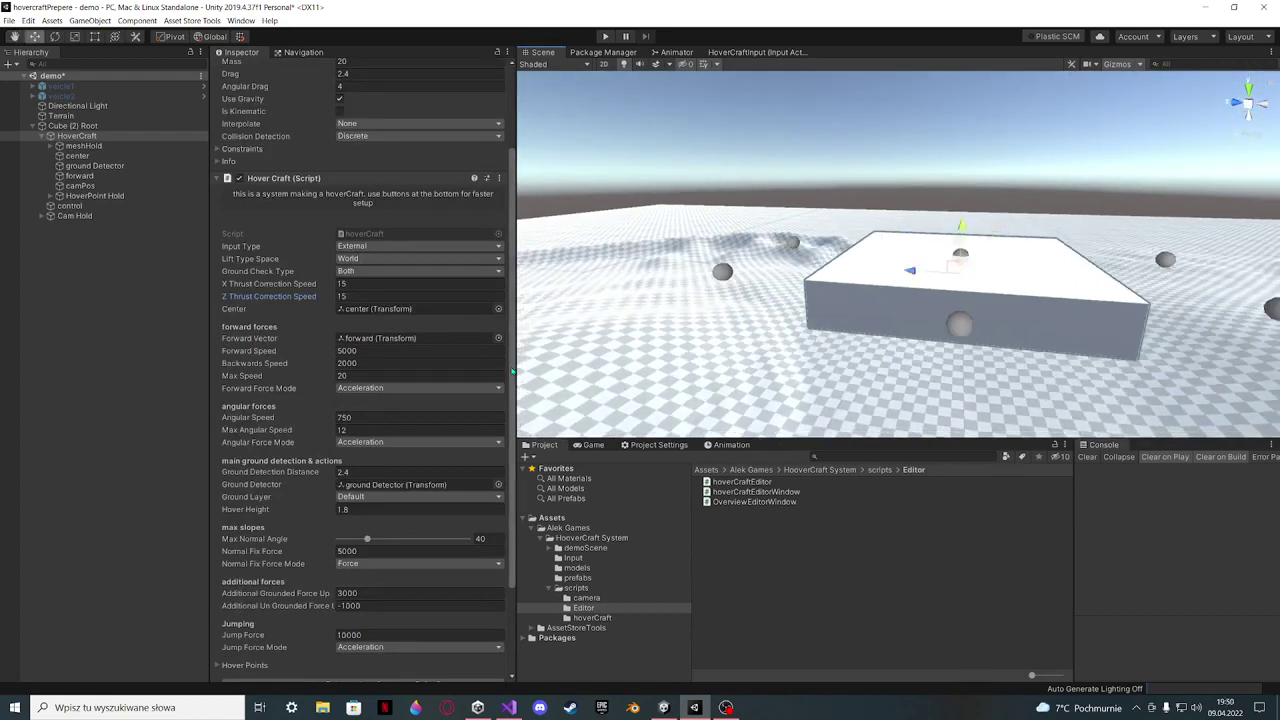
click(84, 177)
middle_drag(797, 229, 900, 194)
right_drag(950, 280, 1055, 220)
middle_drag(1055, 220, 1020, 226)
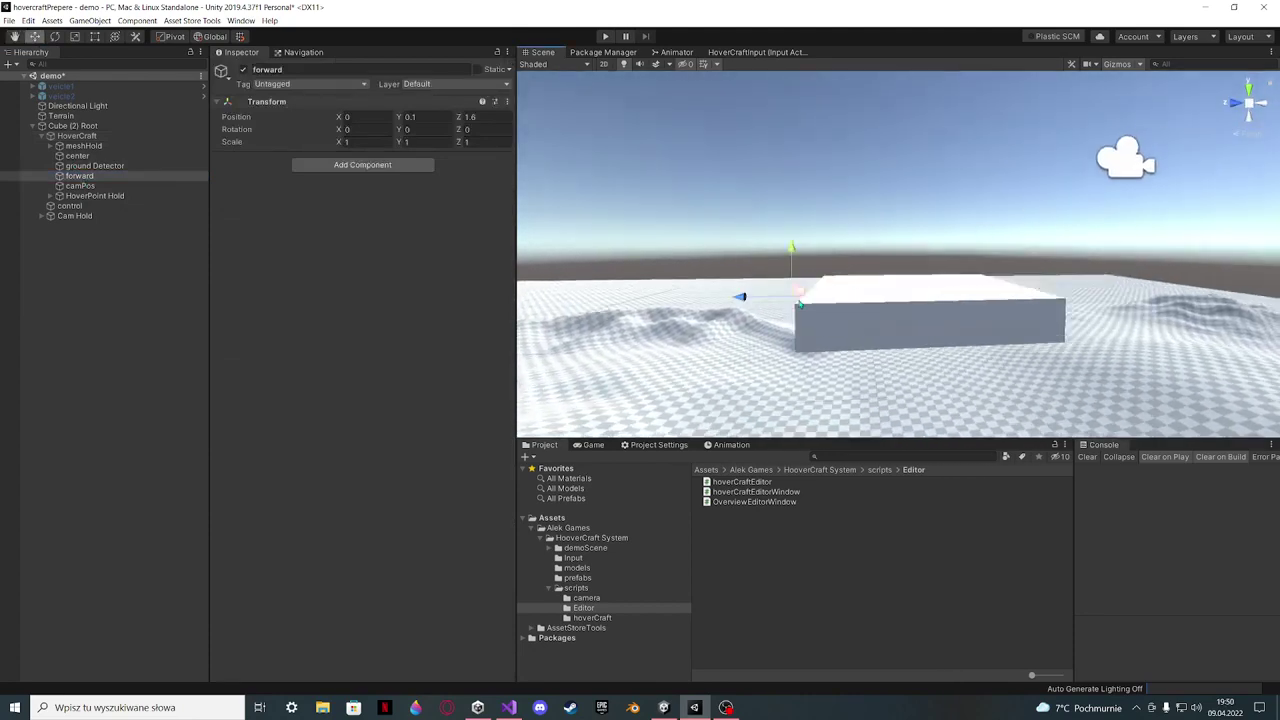
middle_drag(816, 275, 870, 237)
drag(849, 262, 815, 225)
middle_drag(1035, 244, 977, 286)
right_drag(977, 286, 916, 308)
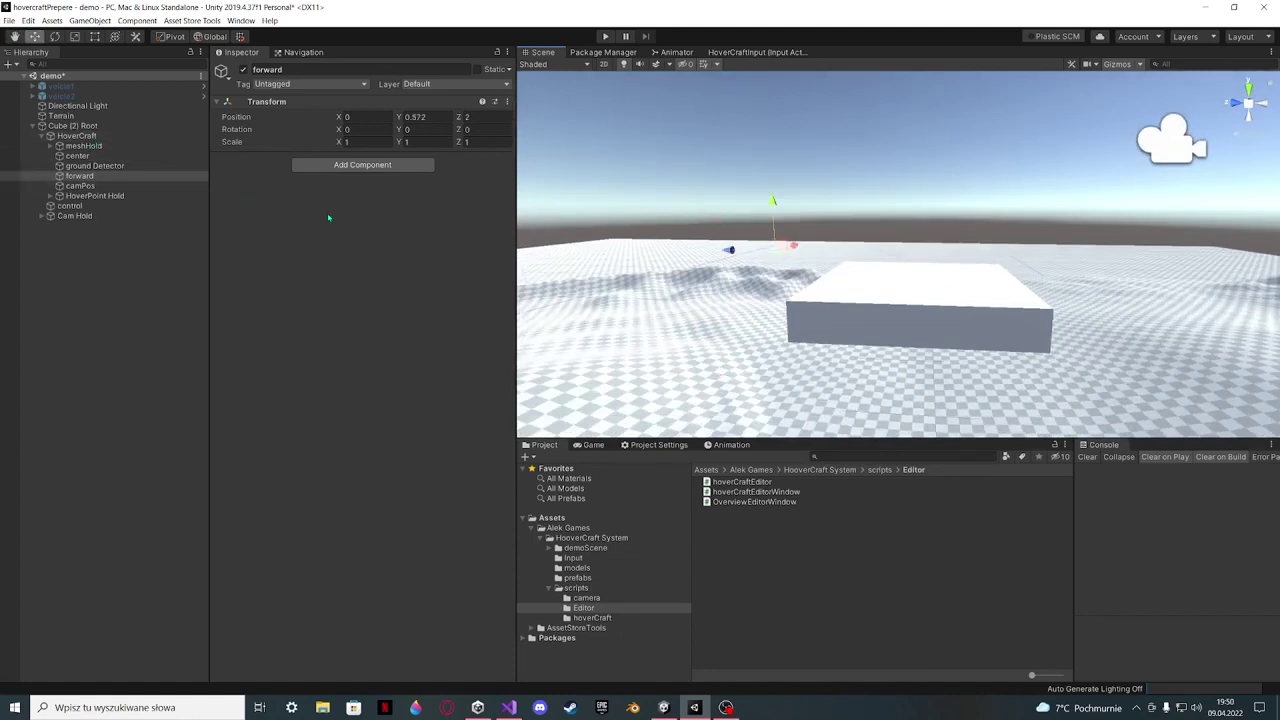
Examine the HoverCraft script's forward, angular and ground detection settings, including the available Forward Force Mode options
click(77, 135)
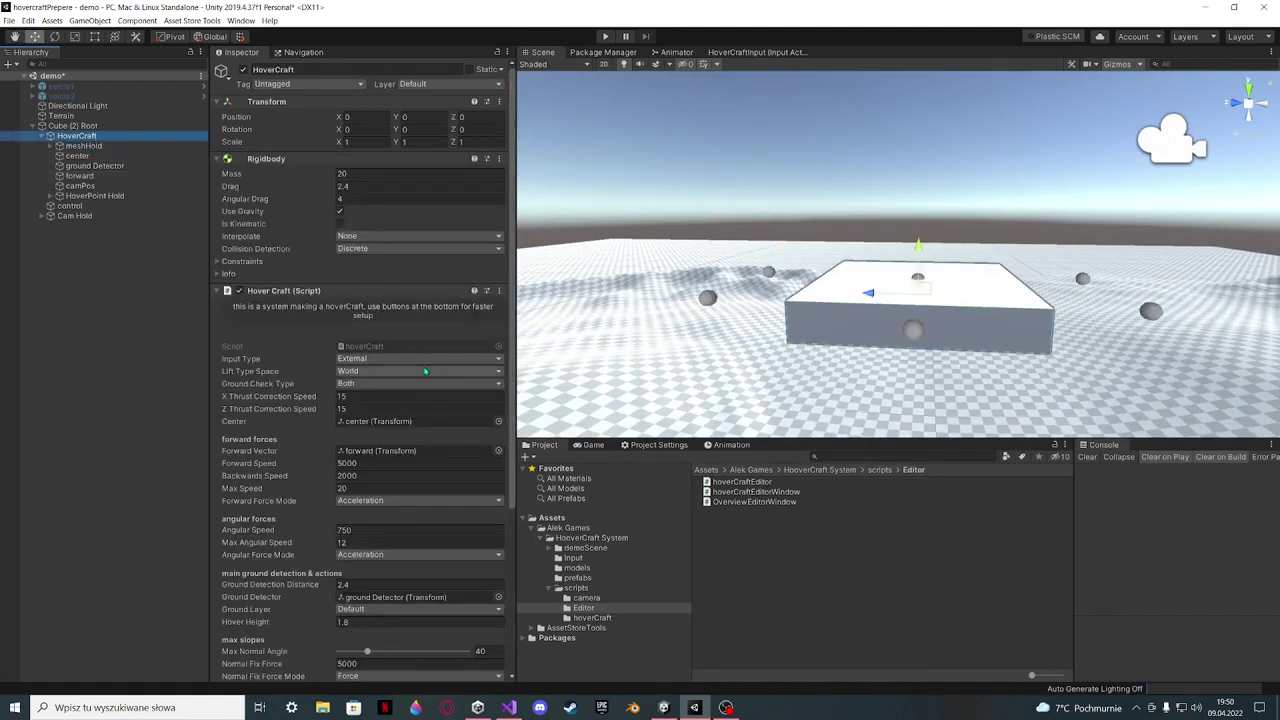
scroll(425, 371, down, 3)
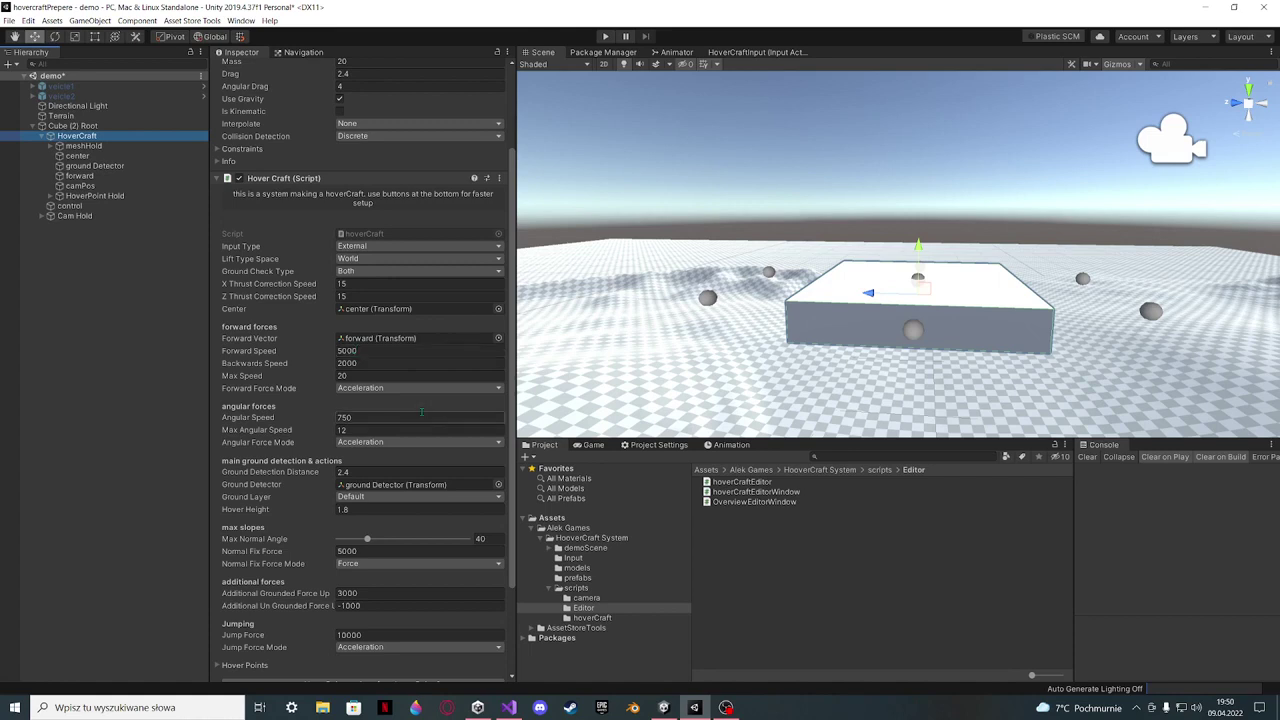
click(358, 376)
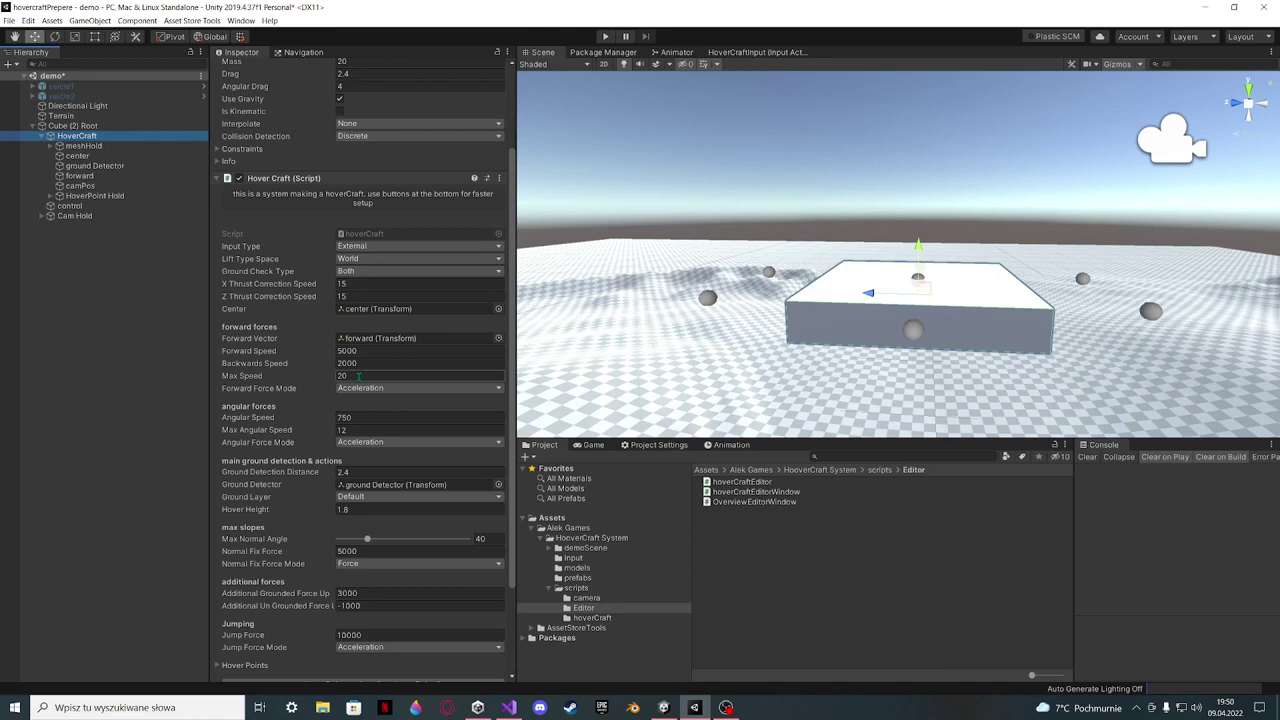
key(Return)
click(372, 388)
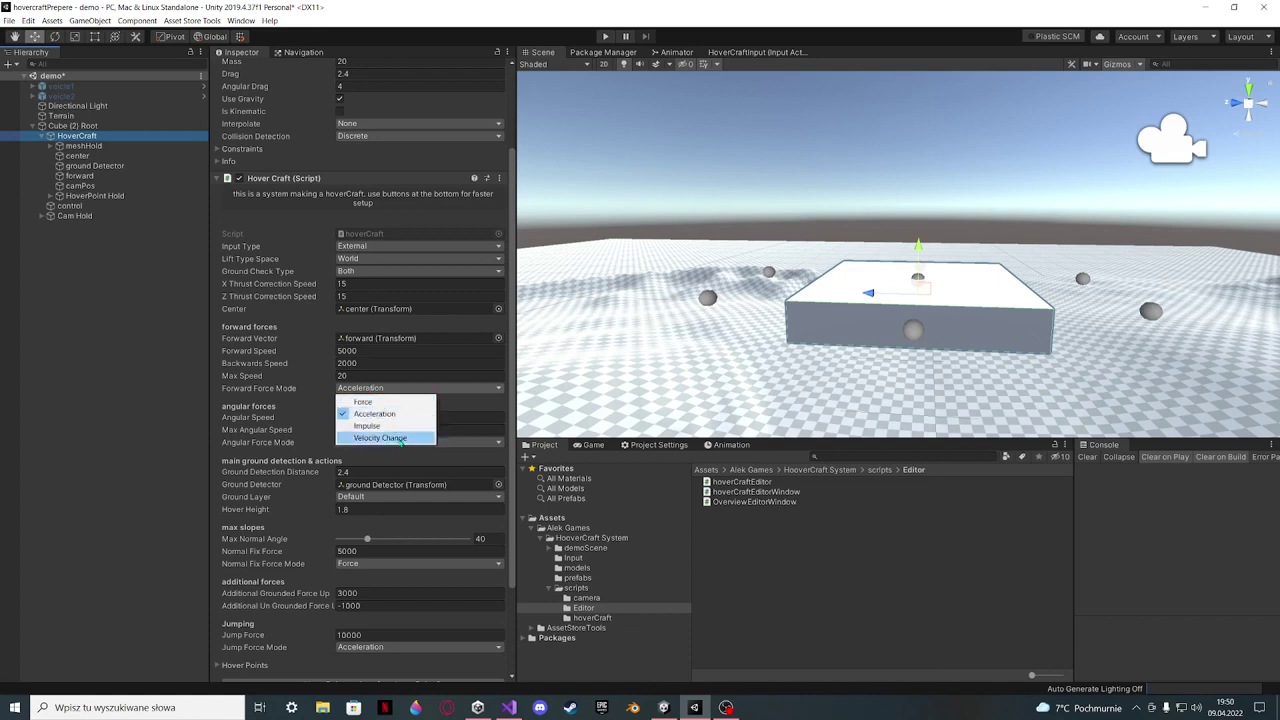
click(290, 410)
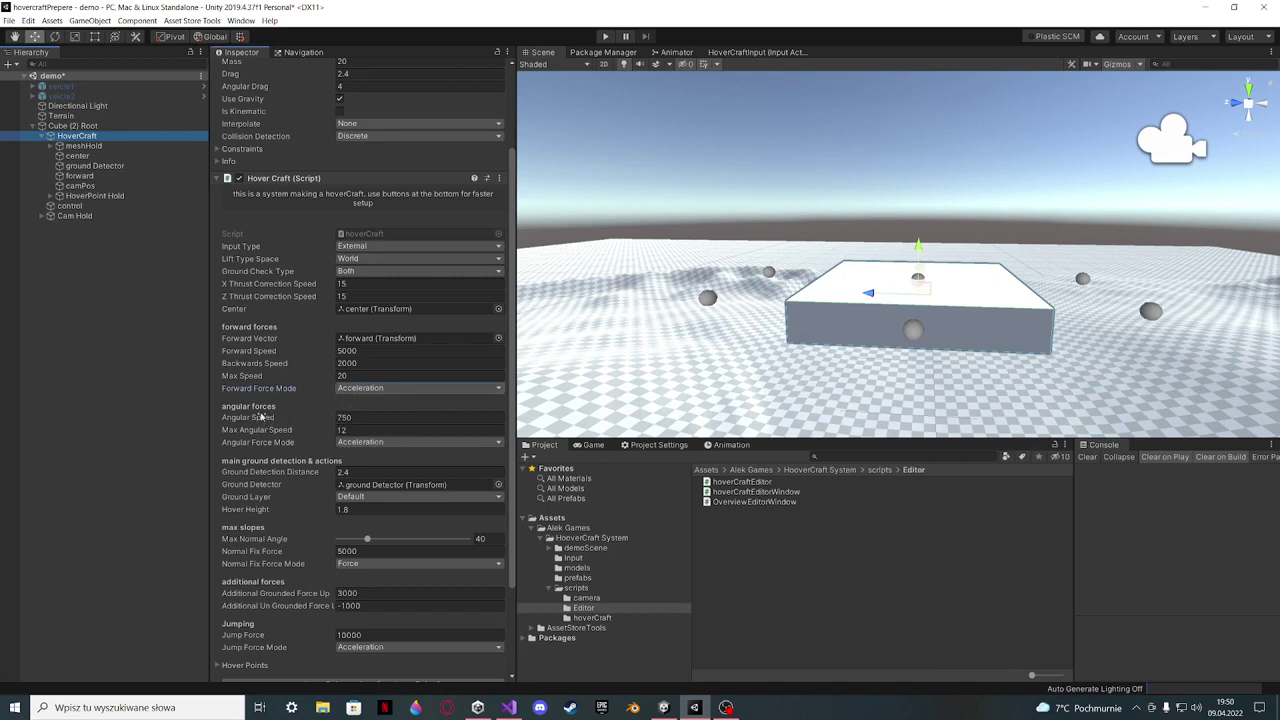
mouse_move(254, 424)
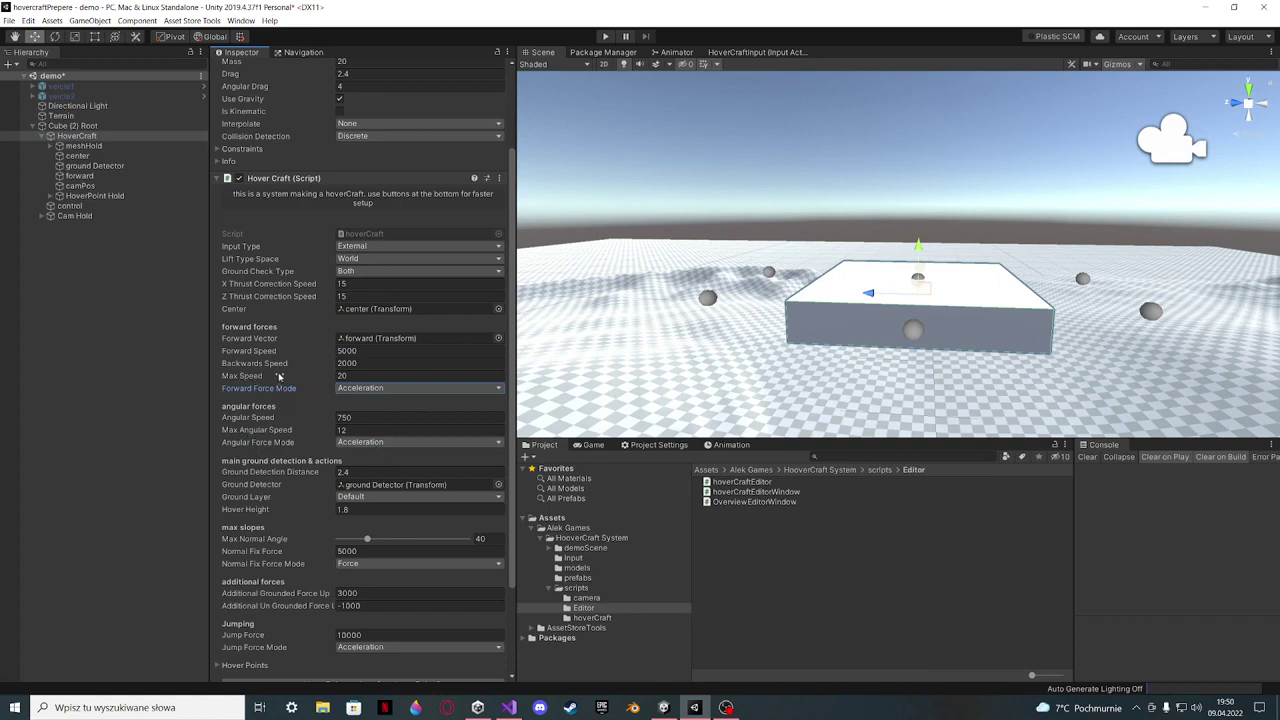
scroll(398, 467, down, 3)
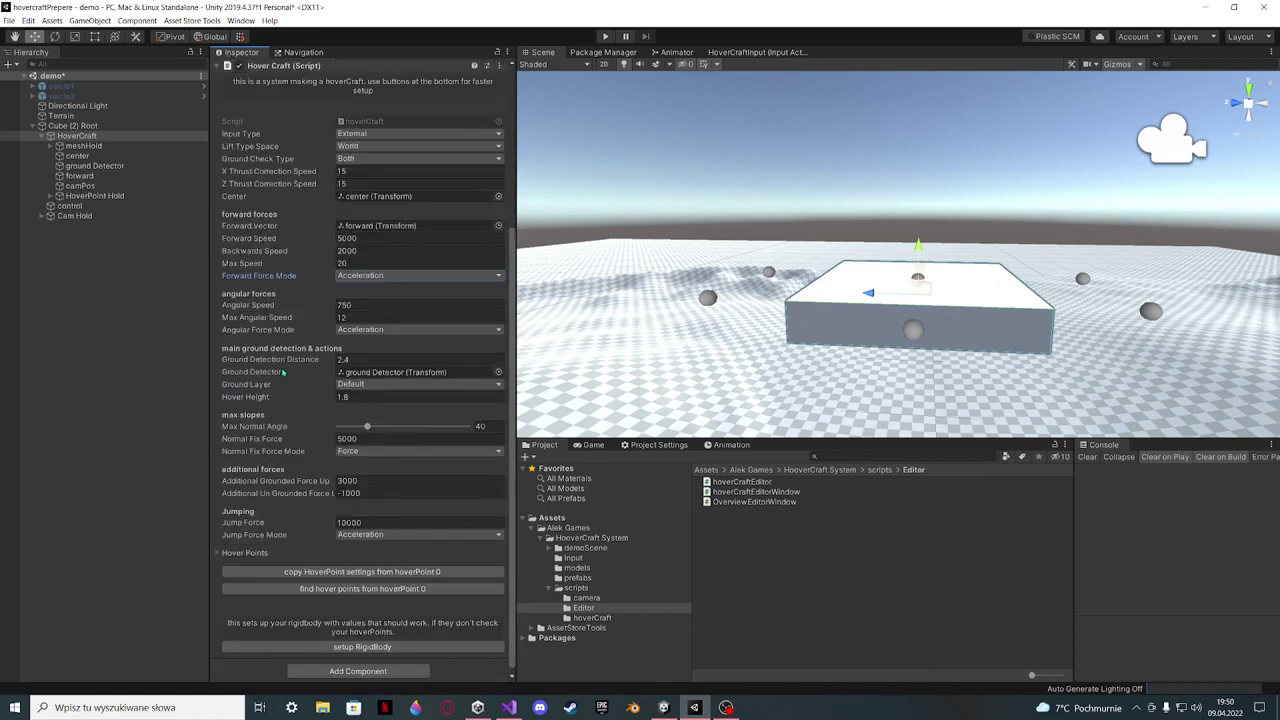
mouse_move(299, 362)
Lower the HoverCraft object in the scene until it floats just above the terrain, and view it up close
scroll(870, 357, down, 15)
middle_drag(870, 357, 877, 216)
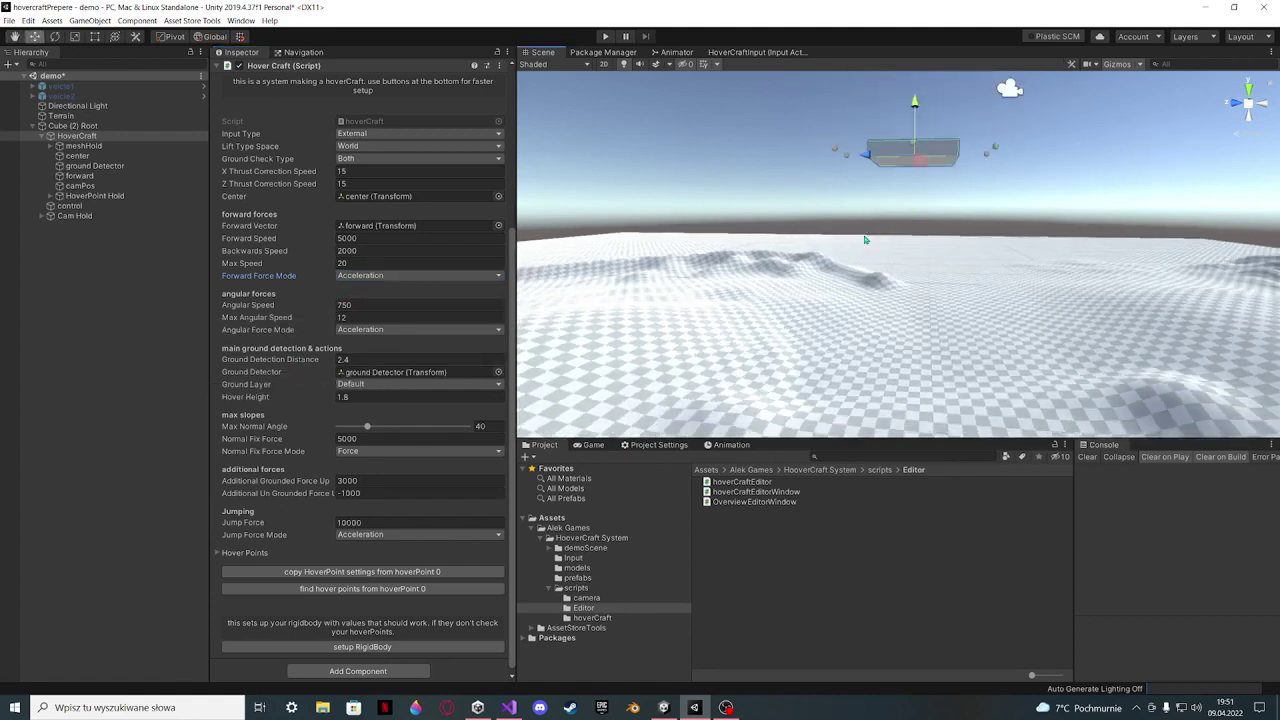
scroll(900, 209, down, 5)
middle_drag(875, 283, 940, 211)
right_drag(940, 211, 934, 130)
drag(937, 91, 941, 283)
right_drag(941, 285, 930, 333)
key(w)
key(s)
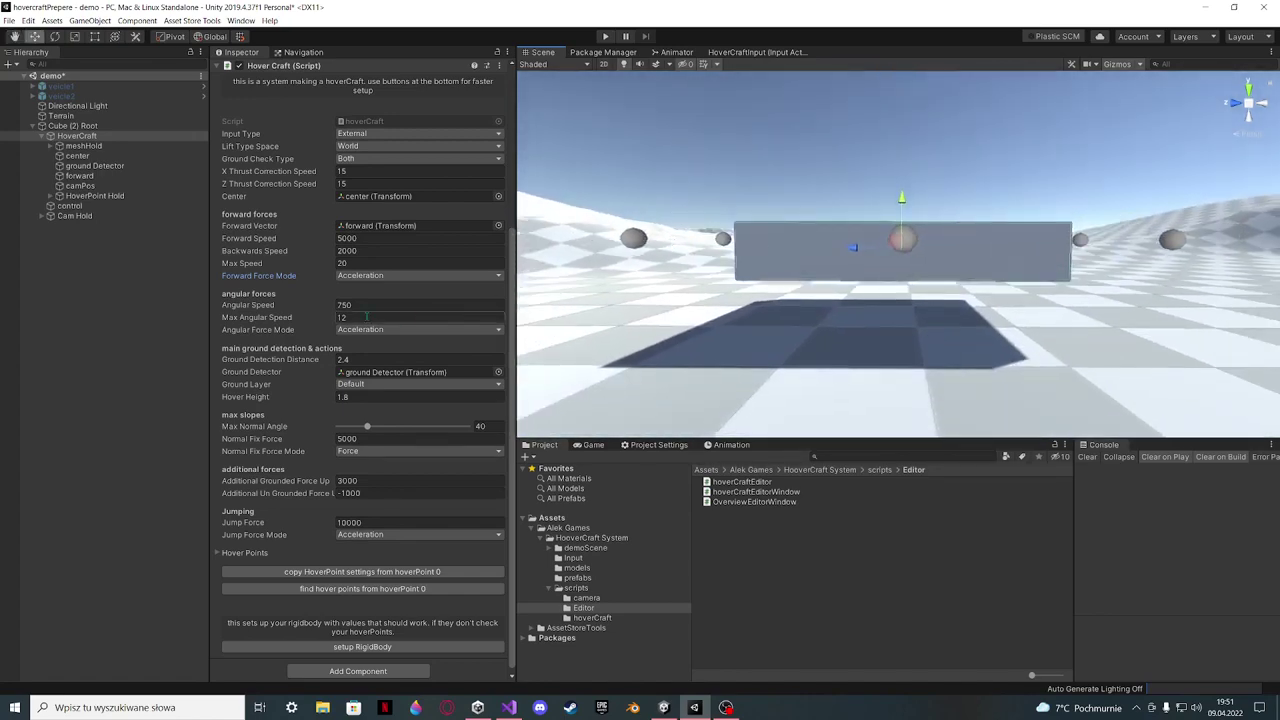
Run the scene in play mode, watch how high the hovercraft floats above the terrain, and stop play mode
click(606, 36)
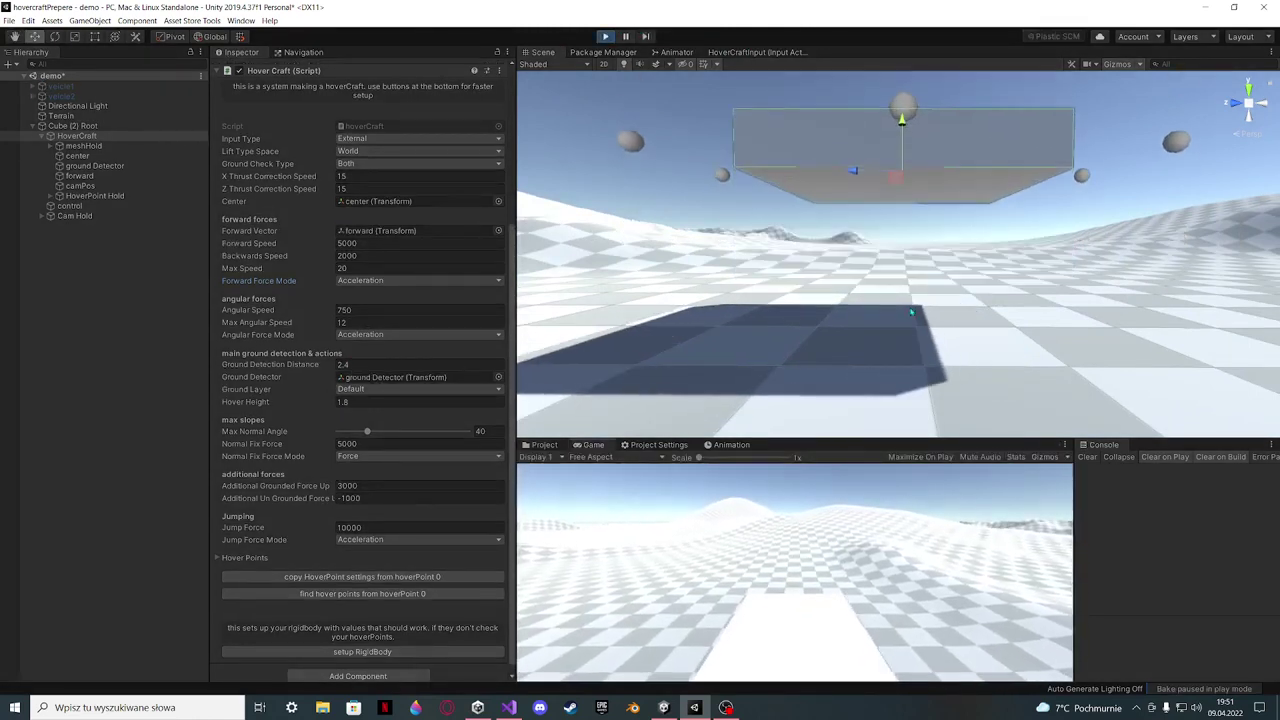
mouse_move(909, 259)
middle_down()
mouse_move(930, 270)
mouse_move(913, 266)
middle_up()
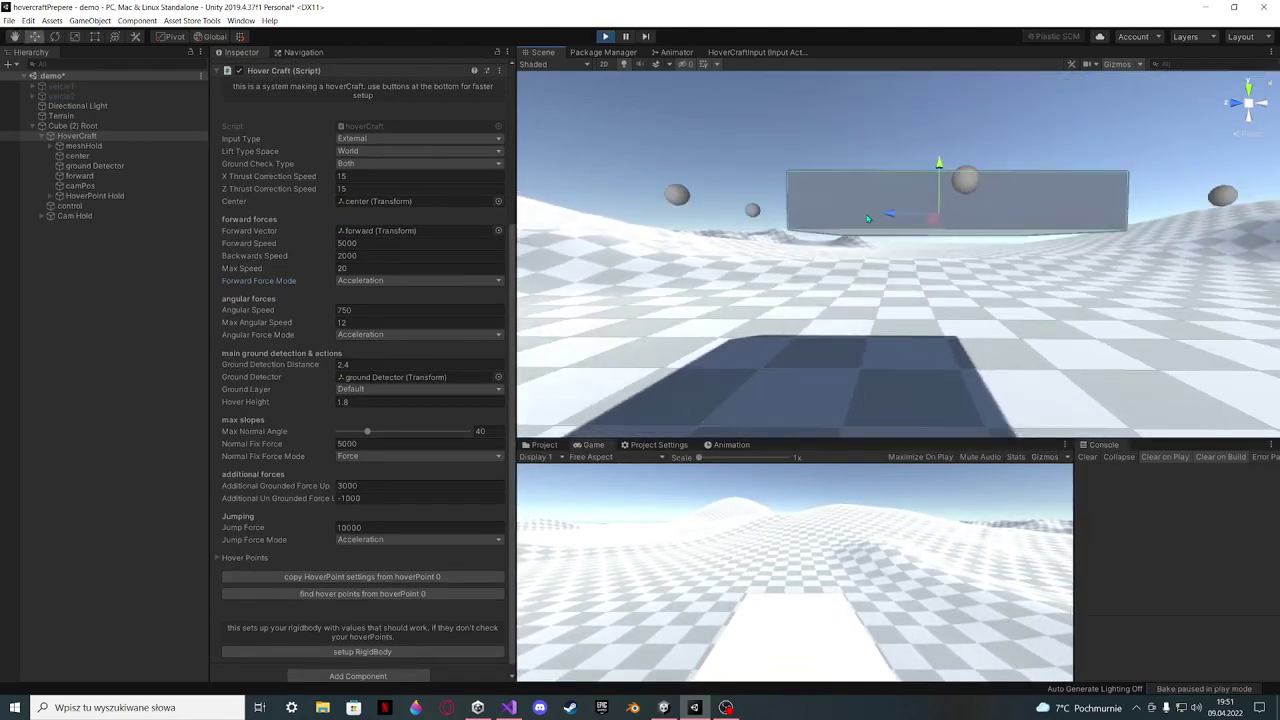
click(607, 37)
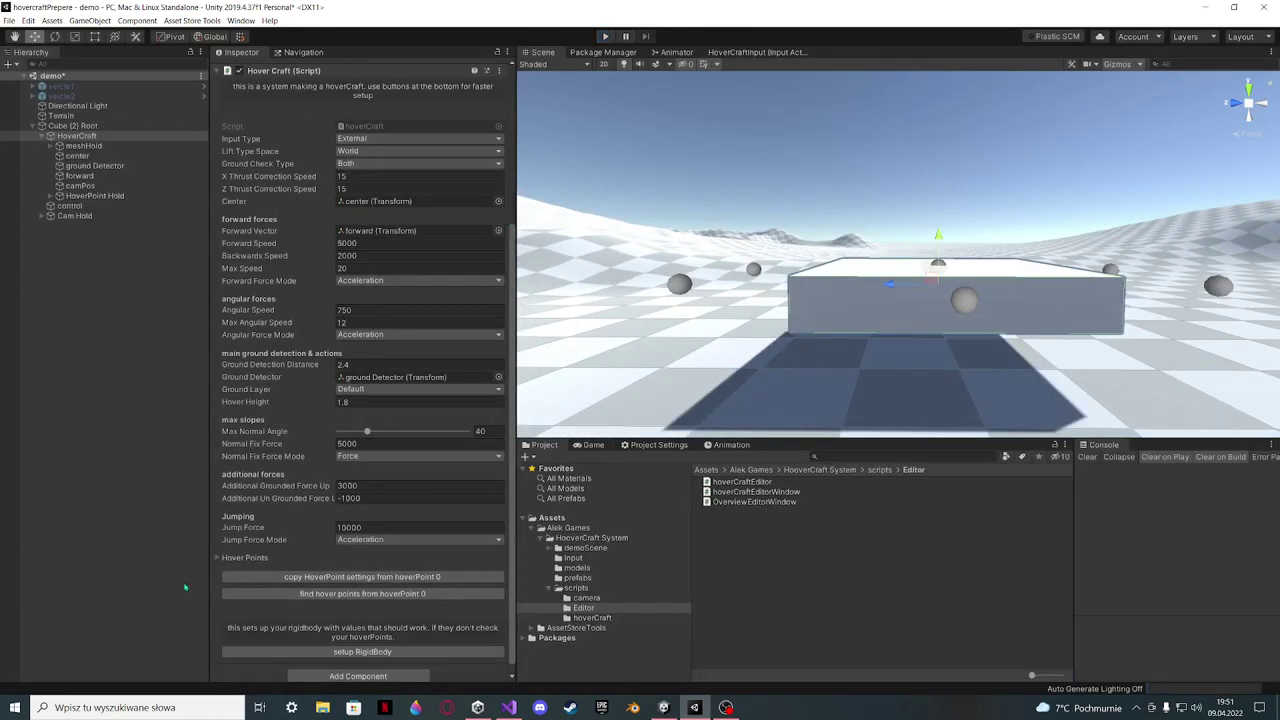
Inspect the HoverCraft script's Hover Points list, including the Element 0 settings, and collapse the list again
click(216, 558)
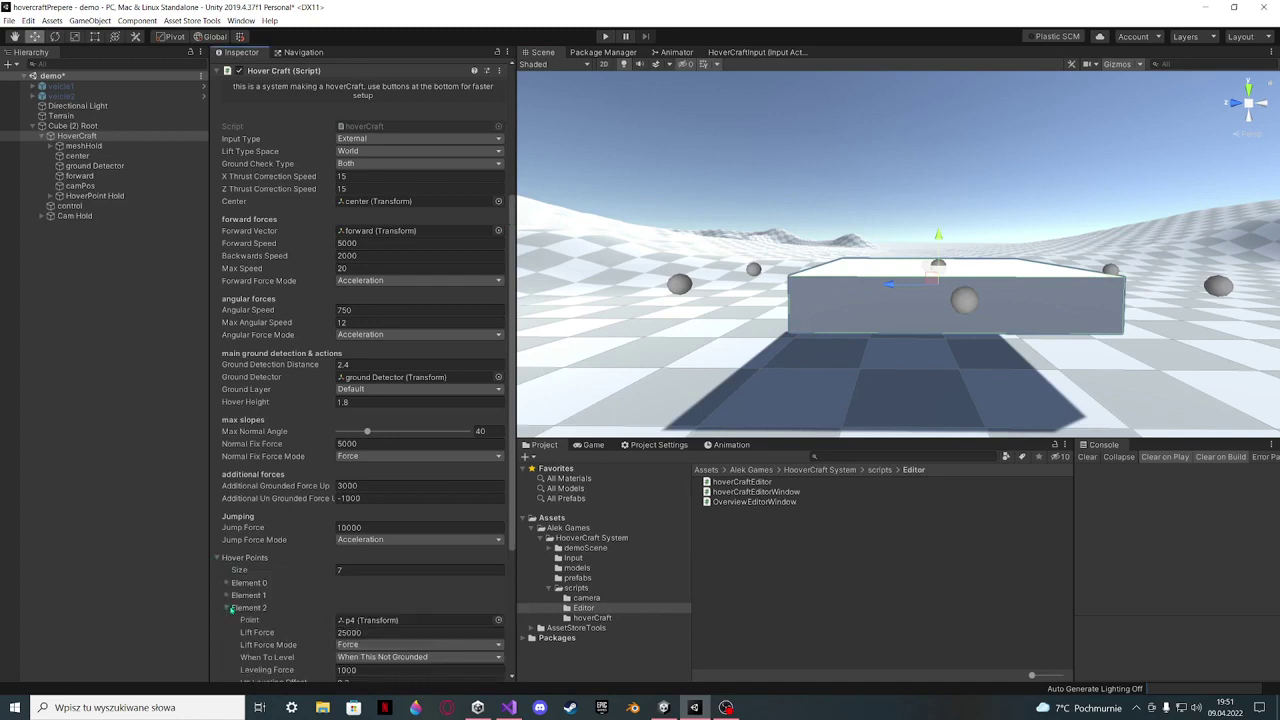
click(227, 608)
click(227, 583)
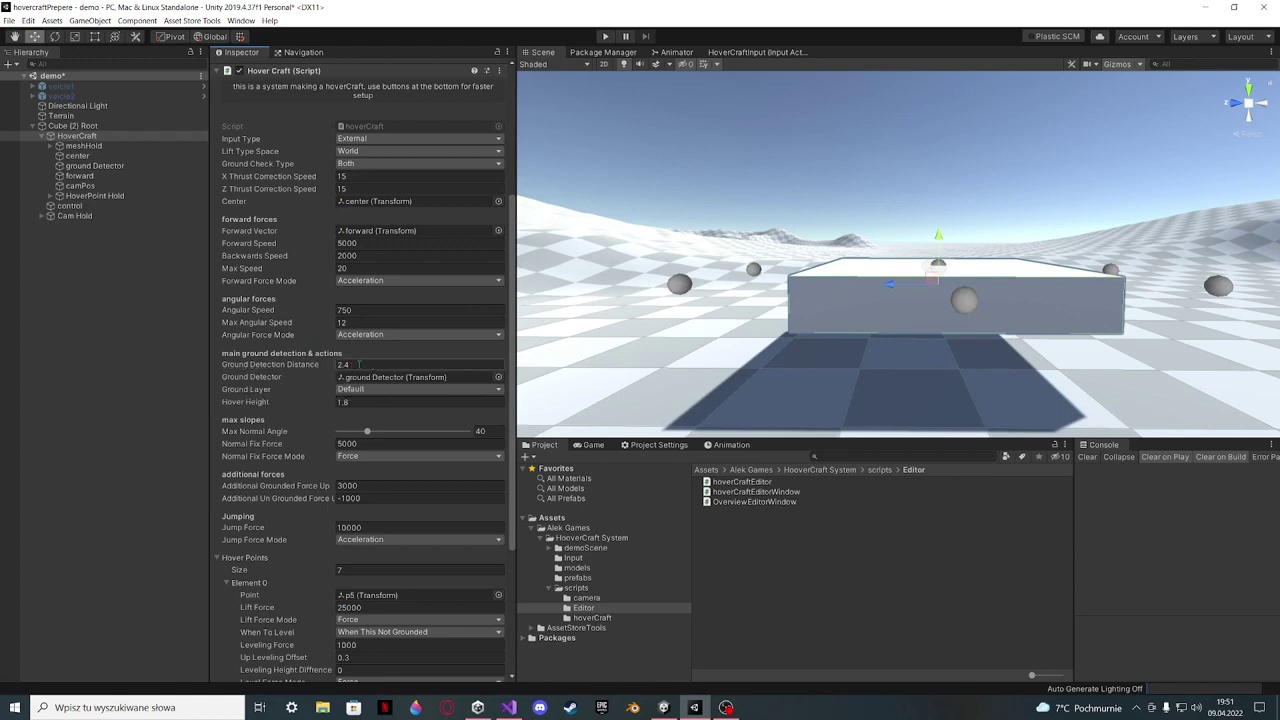
click(224, 558)
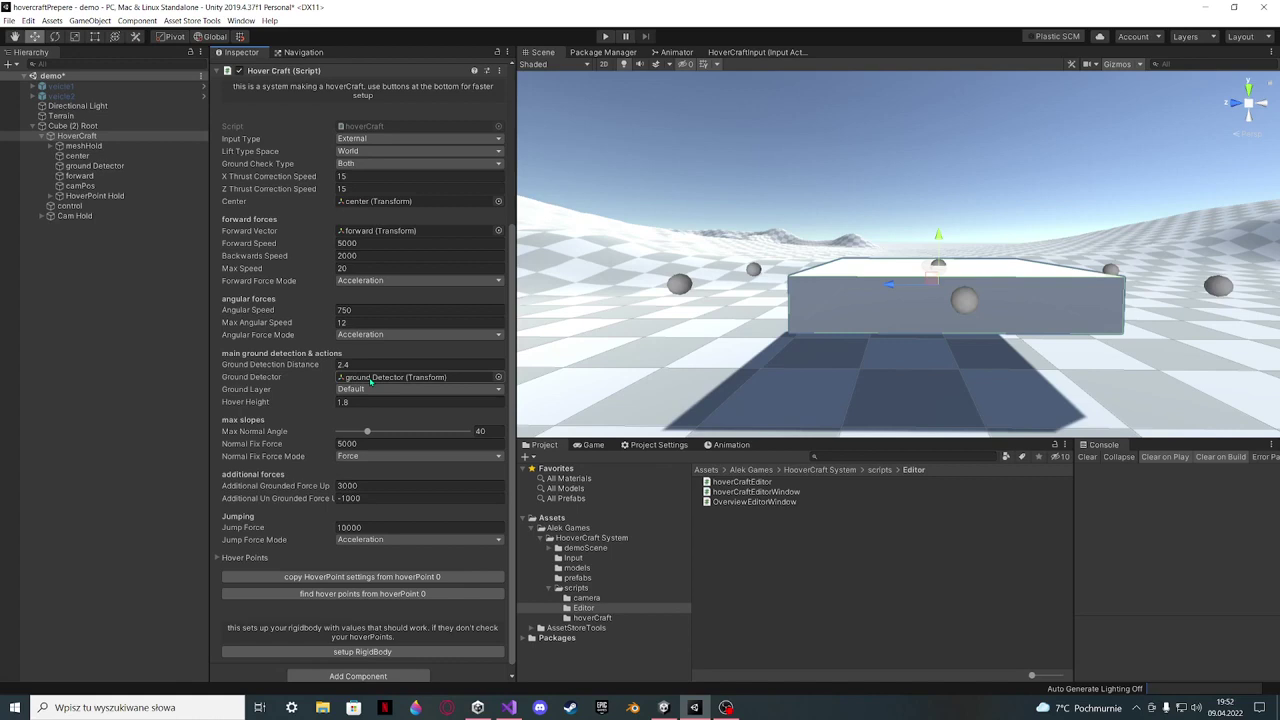
Lower the ground Detector child object below the hovercraft body, to about Y -1.25
click(82, 166)
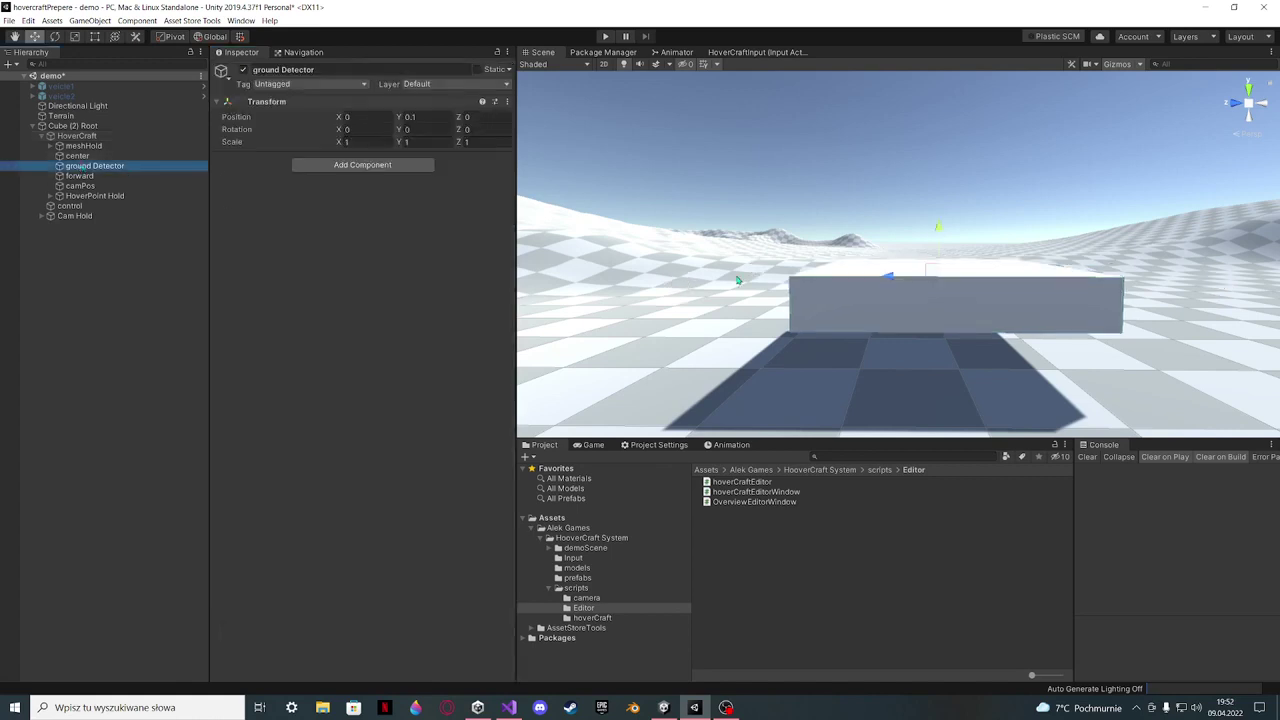
middle_drag(858, 352, 863, 272)
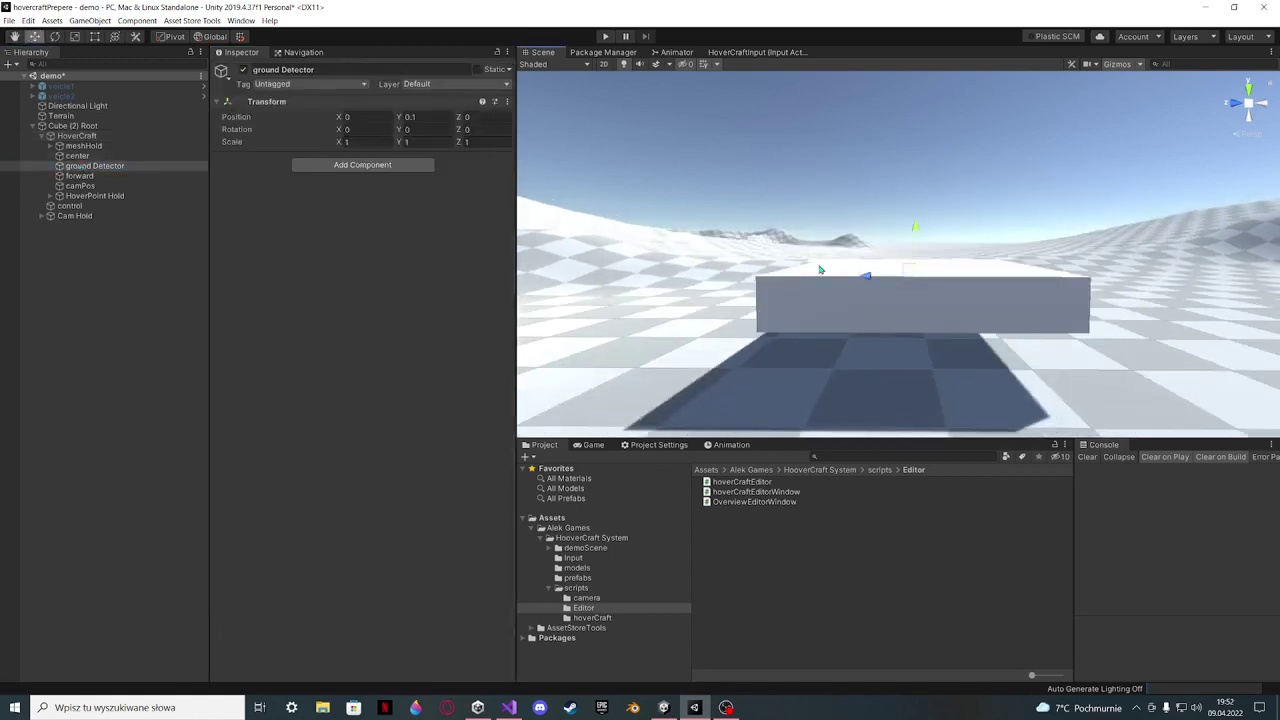
right_drag(863, 272, 880, 254)
middle_drag(880, 254, 886, 236)
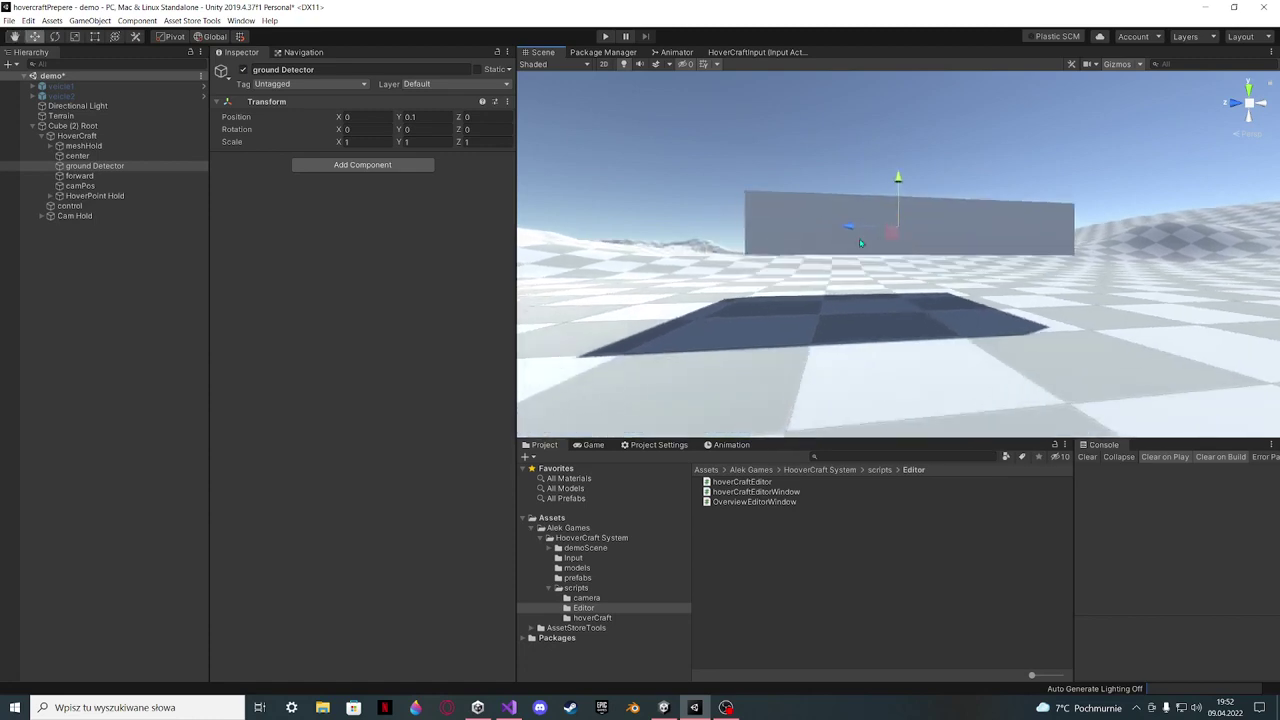
drag(900, 183, 899, 299)
middle_drag(899, 299, 866, 287)
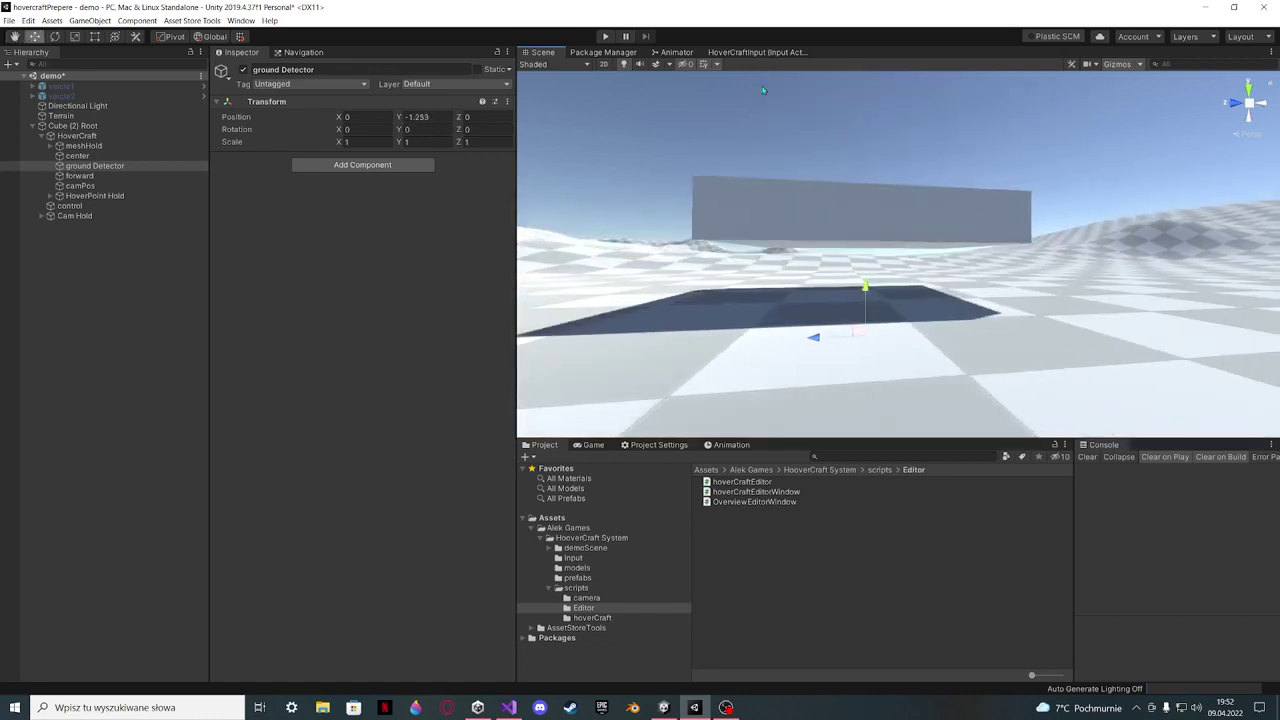
Raise the ground Detector back into the hovercraft body, to about Y -0.05, and undo both of its moves
mouse_move(951, 286)
middle_down()
mouse_move(954, 259)
mouse_move(955, 270)
middle_up()
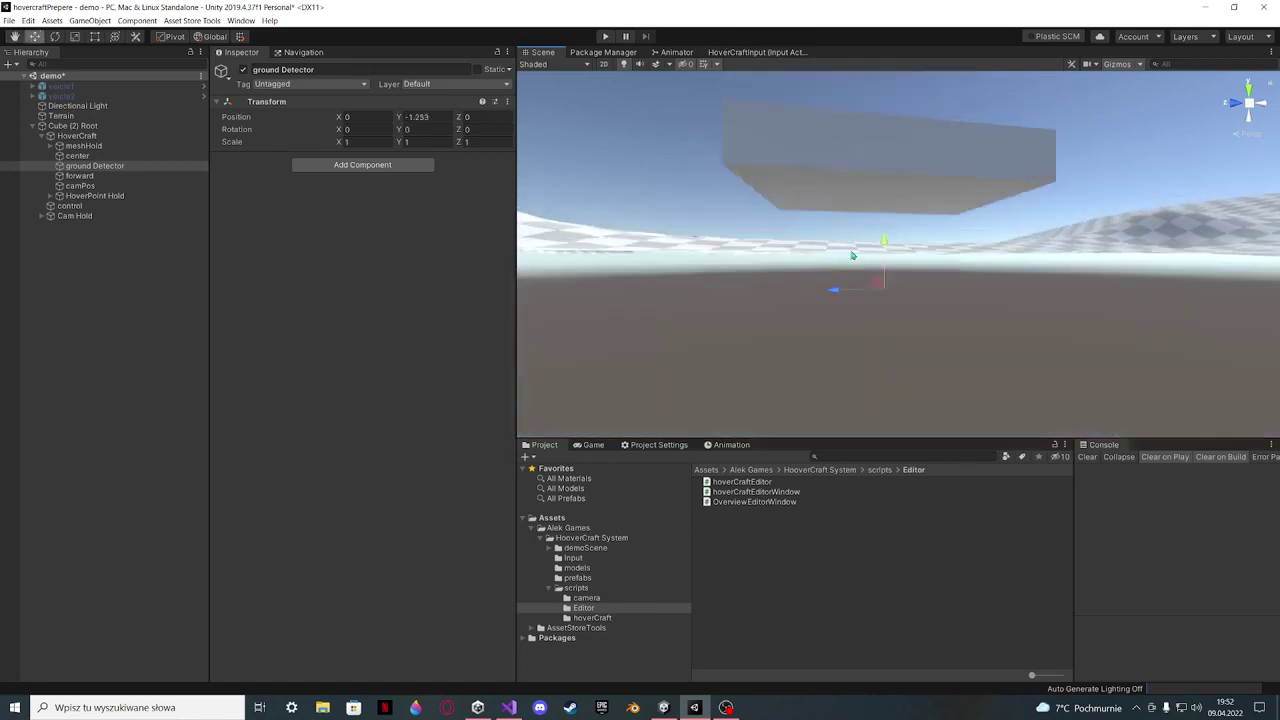
middle_drag(880, 205, 877, 266)
drag(884, 305, 909, 204)
middle_drag(910, 204, 928, 225)
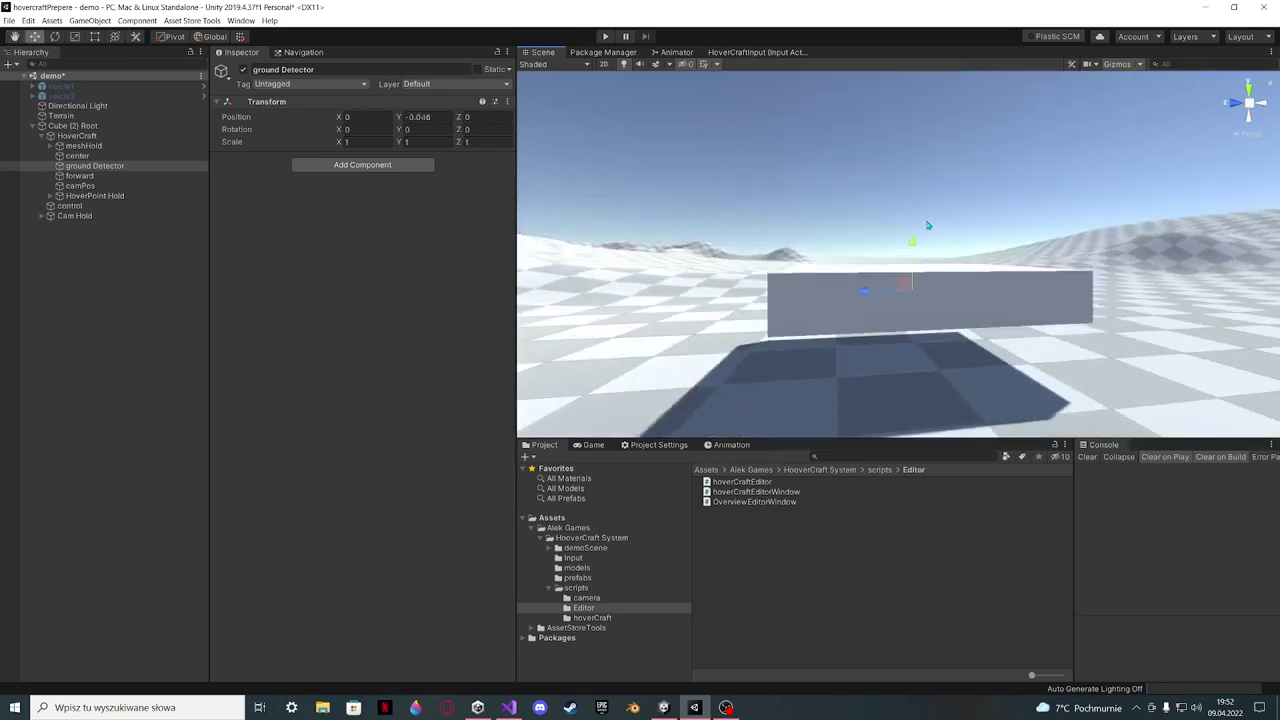
key(ctrl+z)
key(ctrl+z)
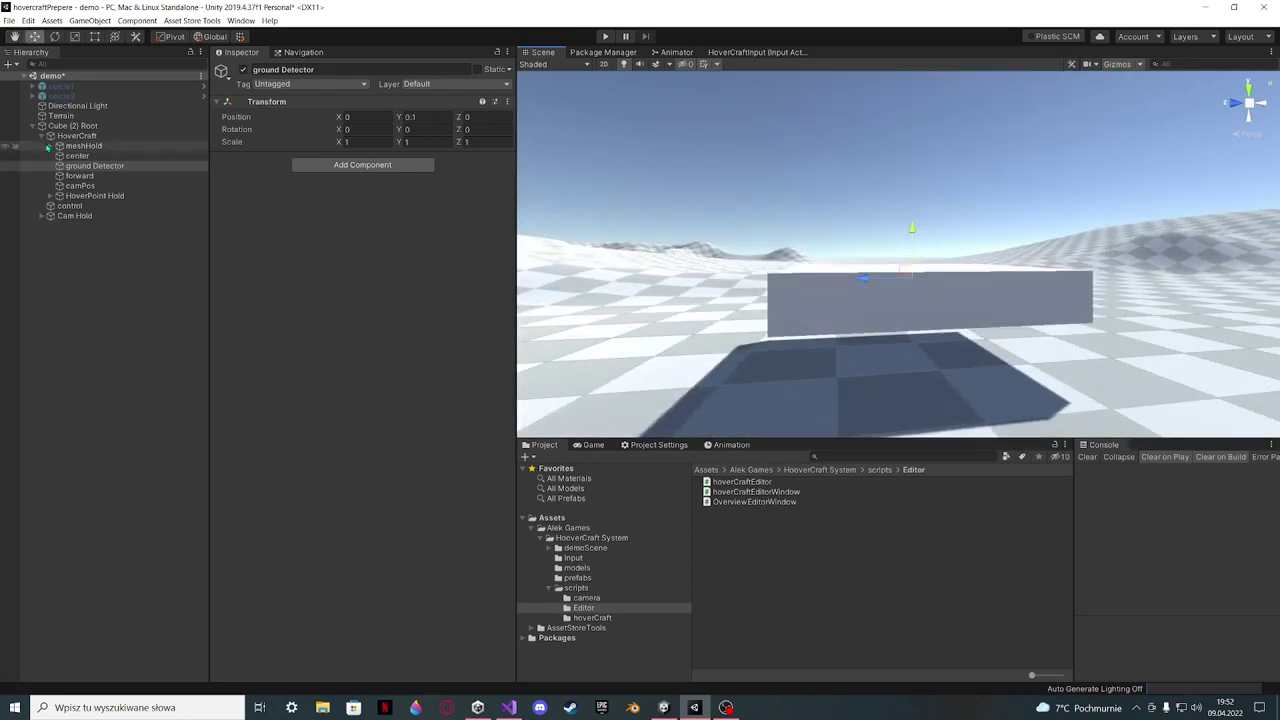
Examine the HoverCraft script's Ground Detection Distance, Hover Height and Max Normal Angle settings
click(86, 136)
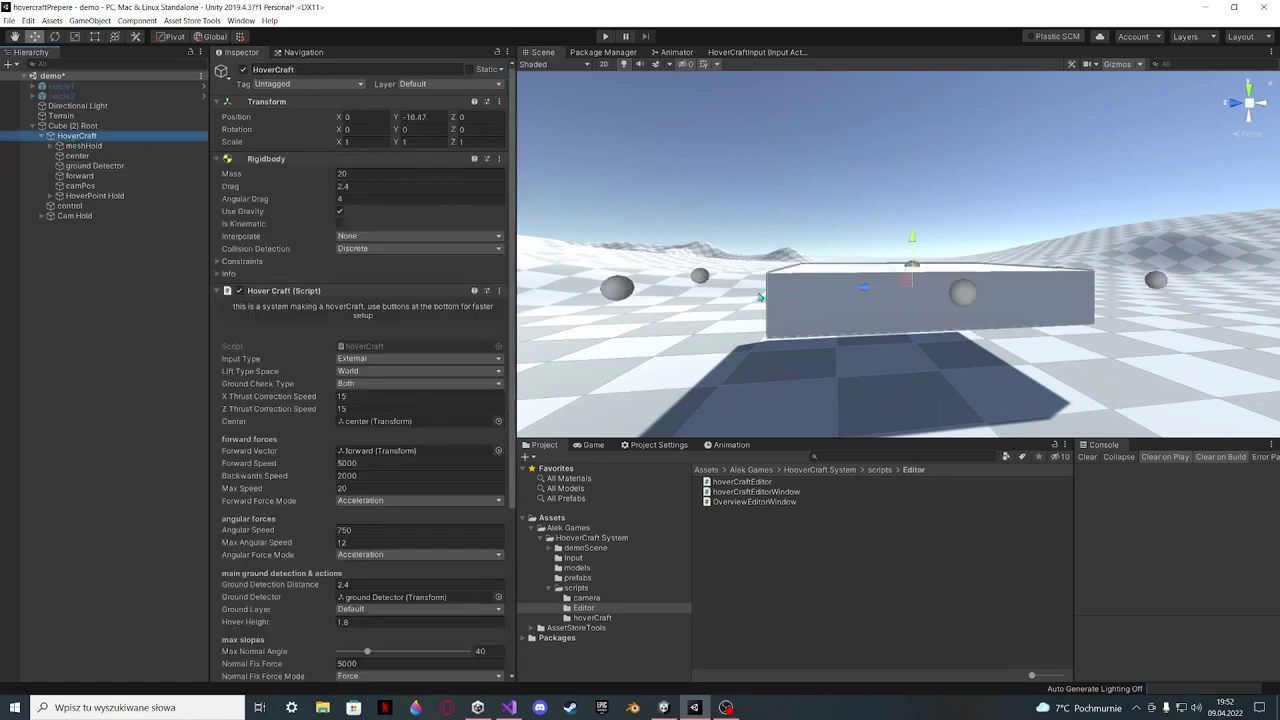
scroll(433, 372, down, 5)
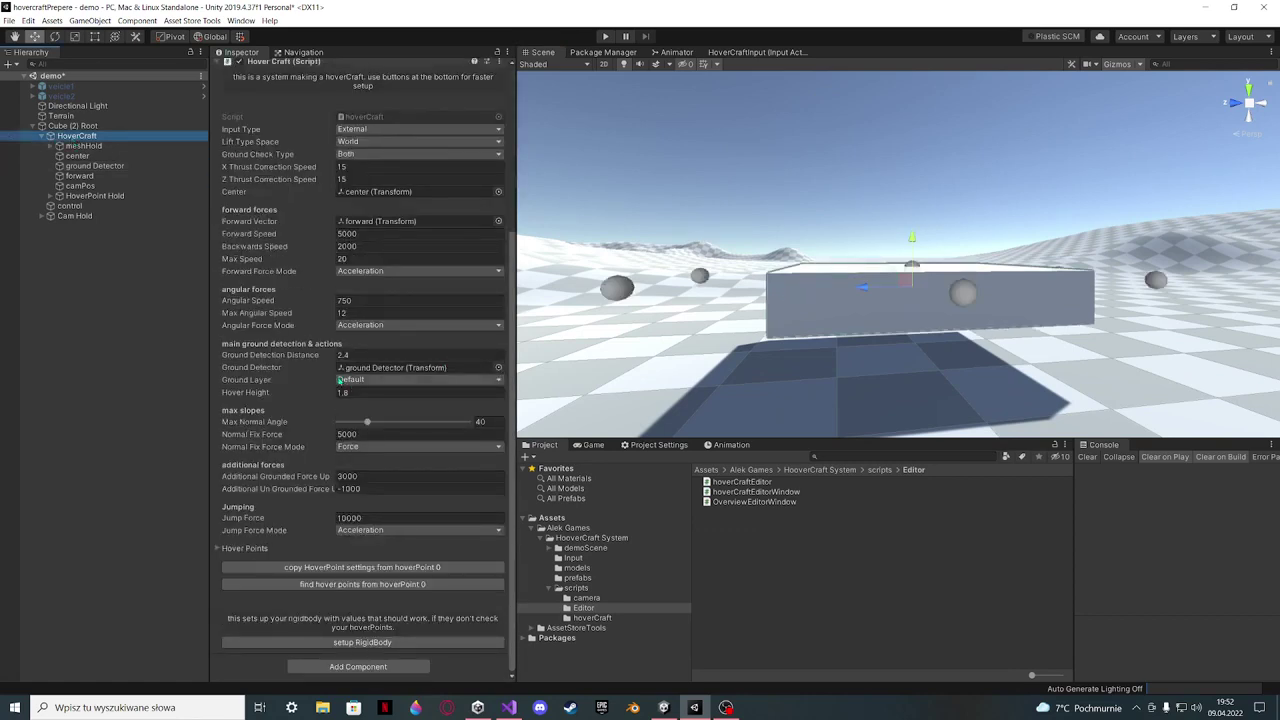
mouse_move(266, 396)
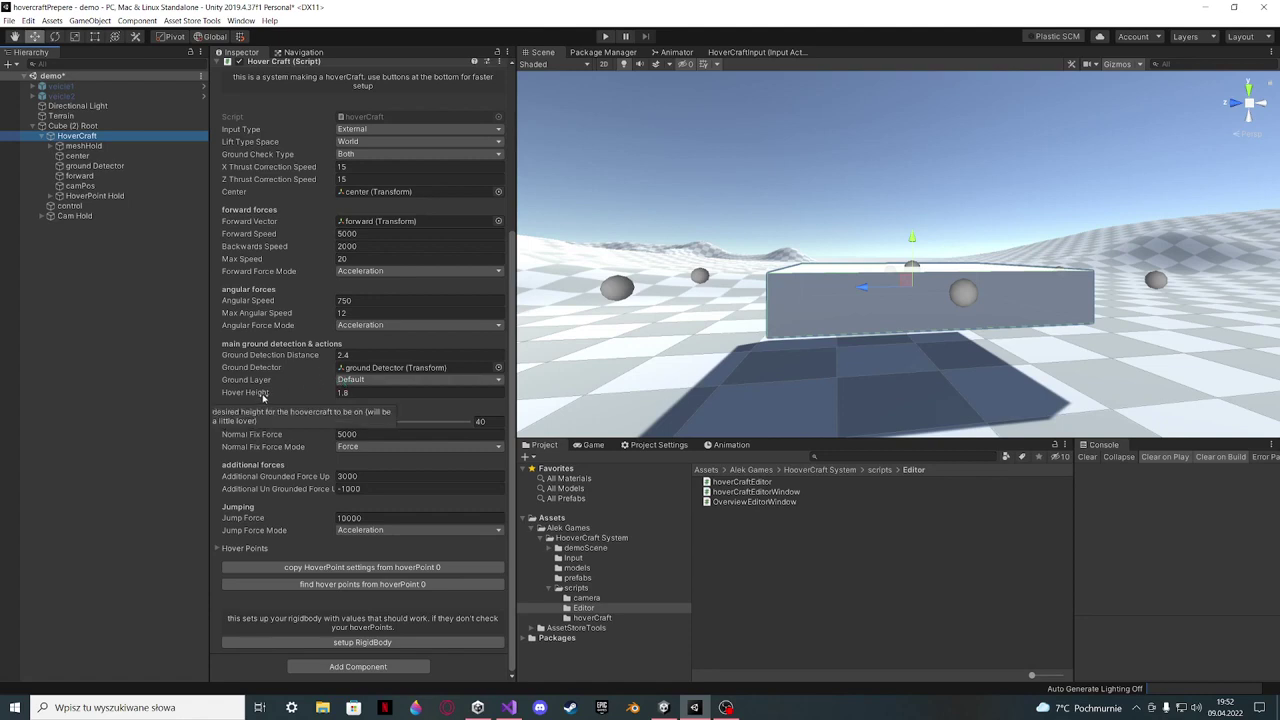
mouse_move(262, 360)
click(345, 356)
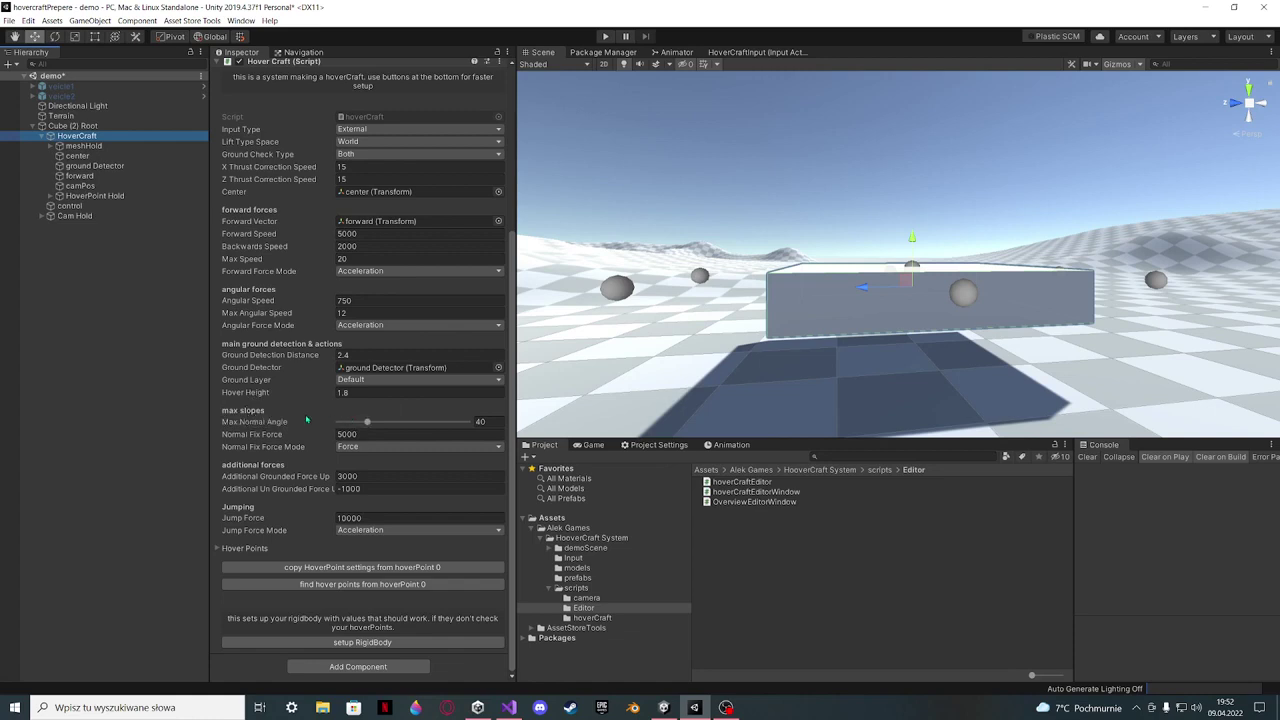
mouse_move(264, 426)
Move the HoverCraft object sideways across the flat terrain in the scene
right_drag(1012, 296, 1240, 298)
middle_drag(560, 290, 791, 275)
middle_drag(880, 274, 900, 281)
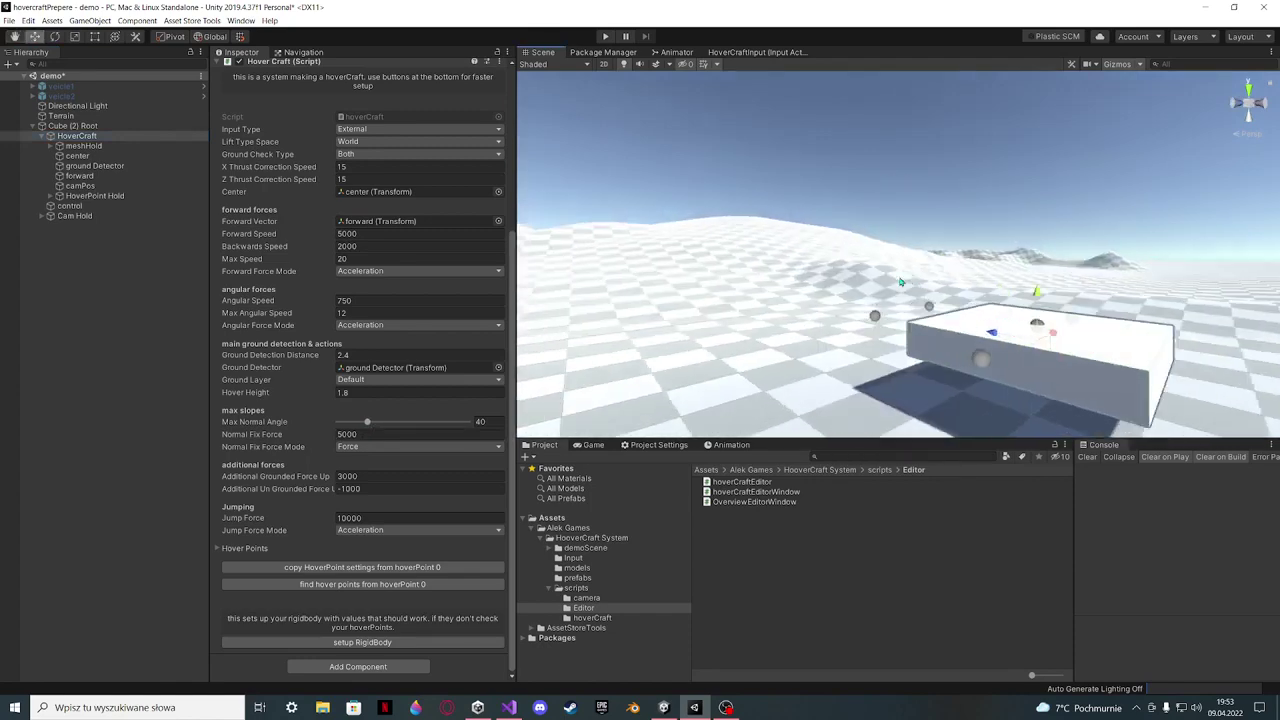
right_drag(900, 282, 1000, 290)
middle_drag(826, 337, 800, 314)
scroll(898, 290, up, 4)
scroll(898, 290, down, 5)
alt+drag(1100, 270, 880, 331)
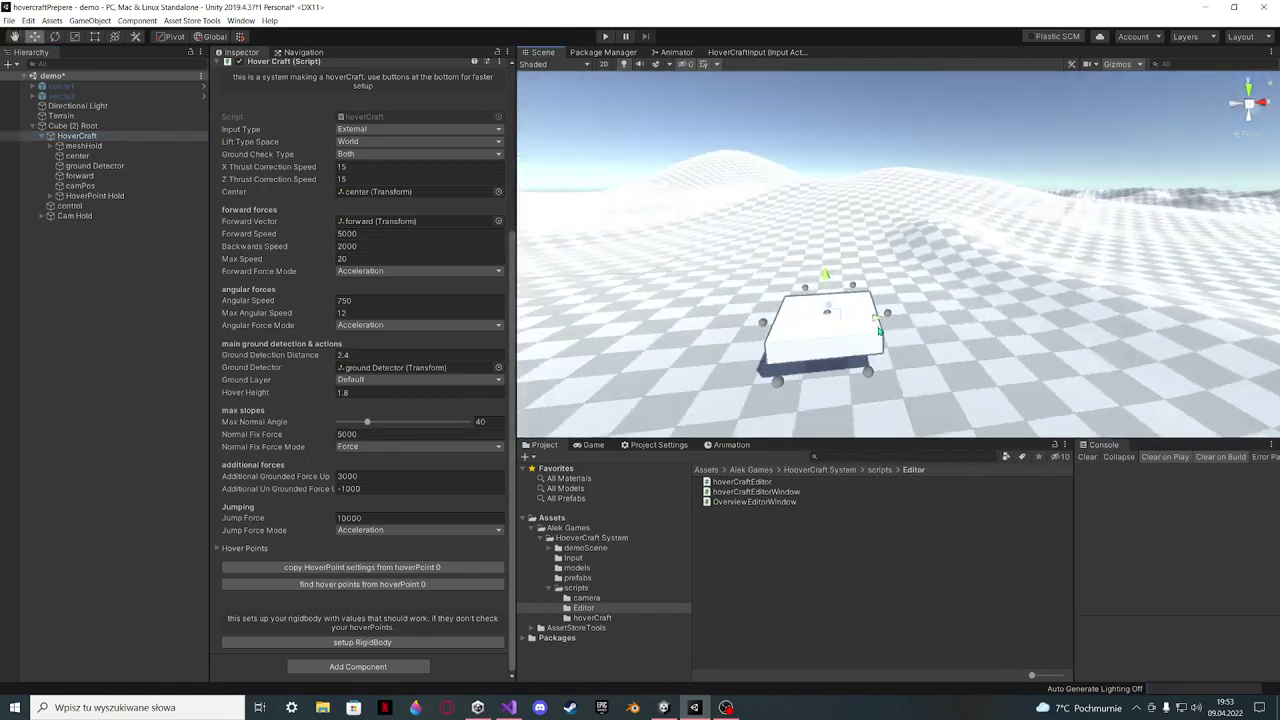
right_drag(876, 326, 915, 320)
scroll(838, 312, down, 2)
drag(824, 312, 1028, 294)
scroll(945, 290, up, 5)
scroll(878, 305, down, 3)
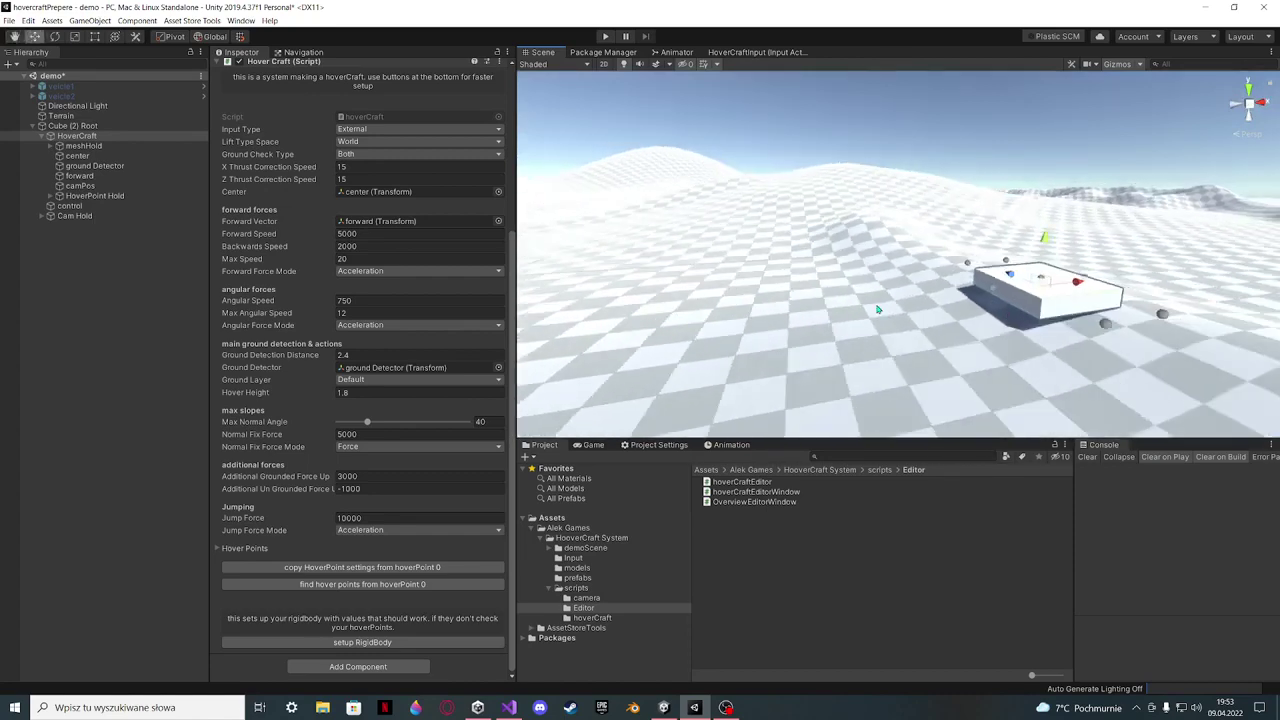
Move the HoverCraft object across the terrain to the foot of the small hill, and view it up close
right_drag(877, 310, 863, 307)
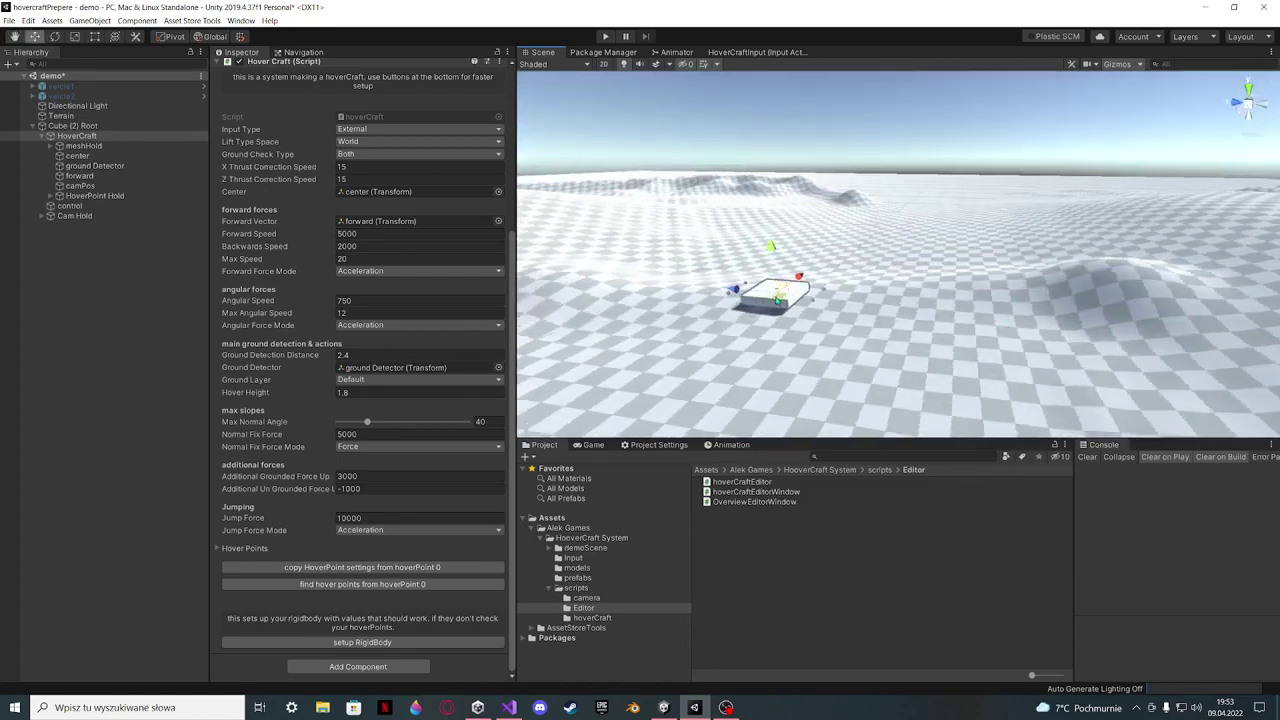
drag(778, 298, 1068, 261)
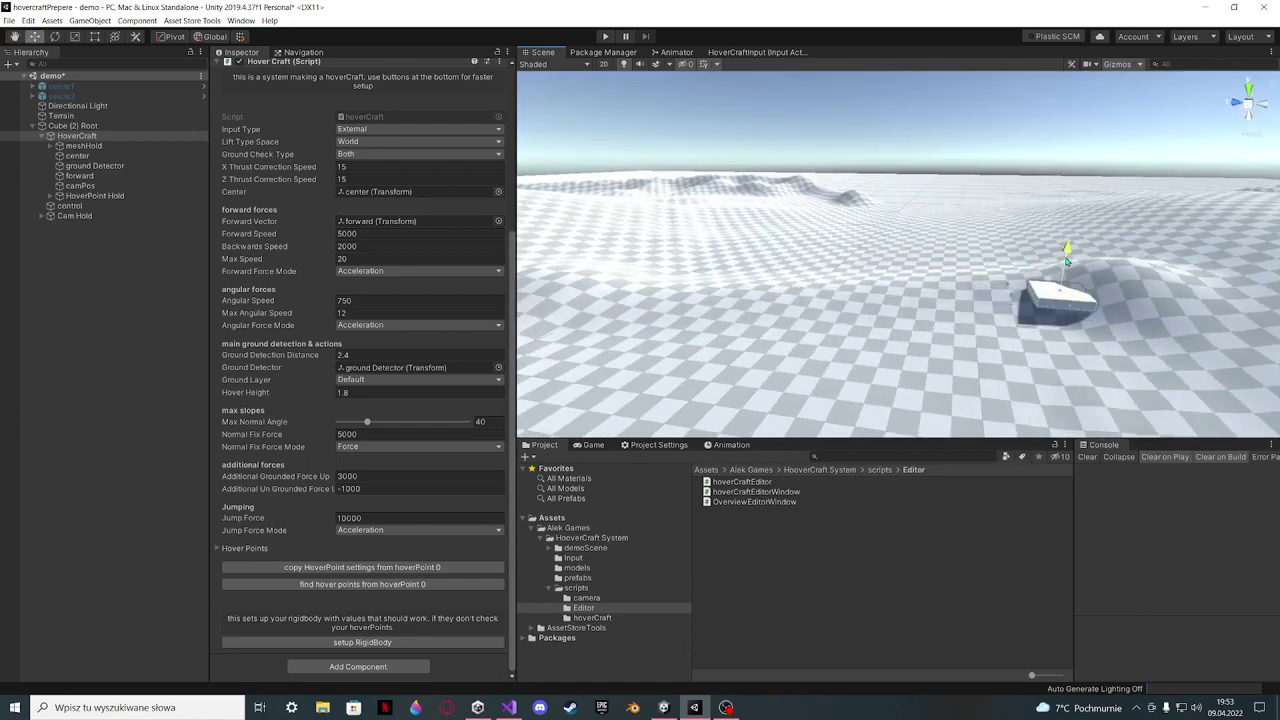
scroll(1067, 261, up, 5)
middle_drag(1067, 261, 990, 240)
scroll(960, 275, down, 4)
middle_drag(952, 288, 903, 258)
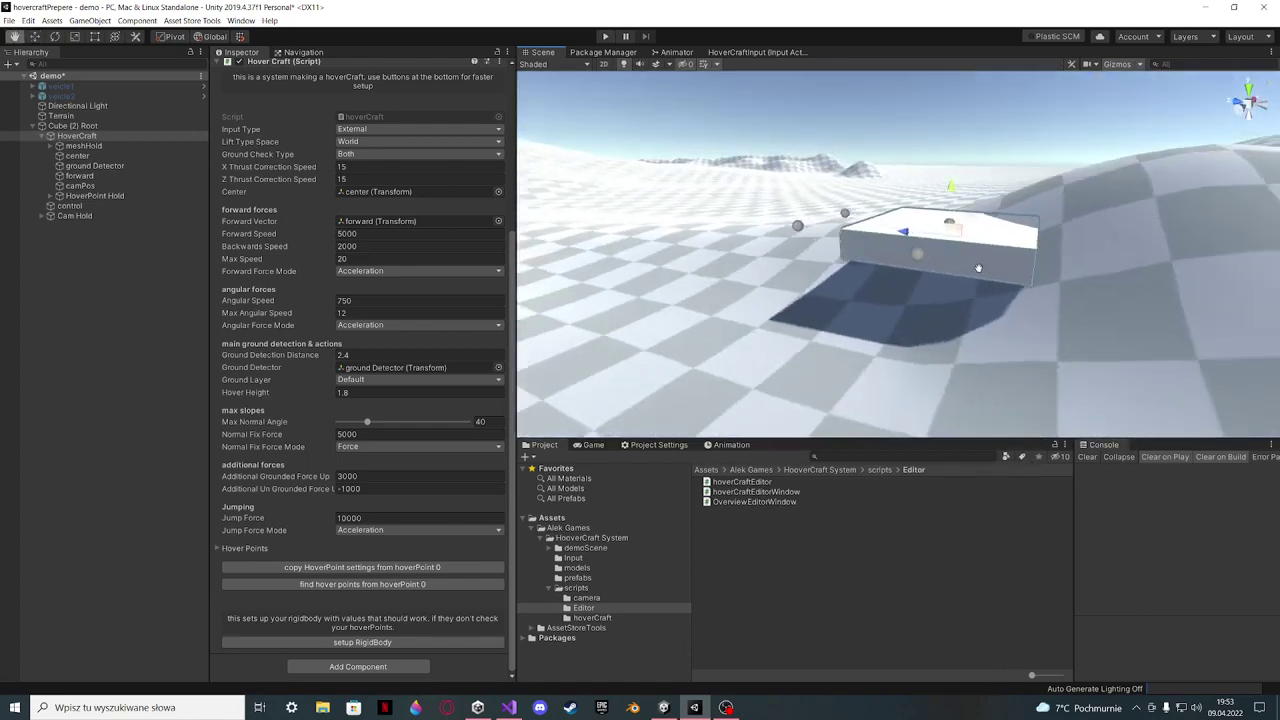
Tilt the HoverCraft along the hill's slope, to a rotation of about X 20.7 and Z 24.6
key(e)
drag(863, 198, 864, 225)
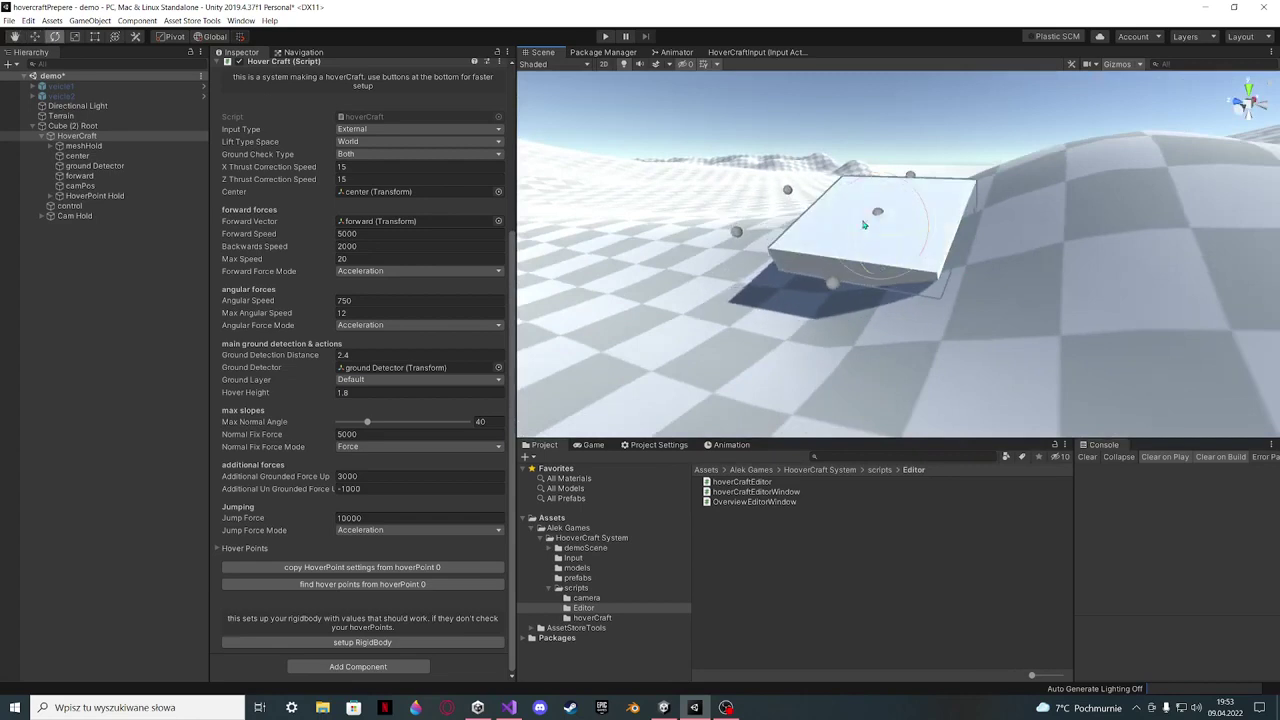
drag(895, 181, 883, 157)
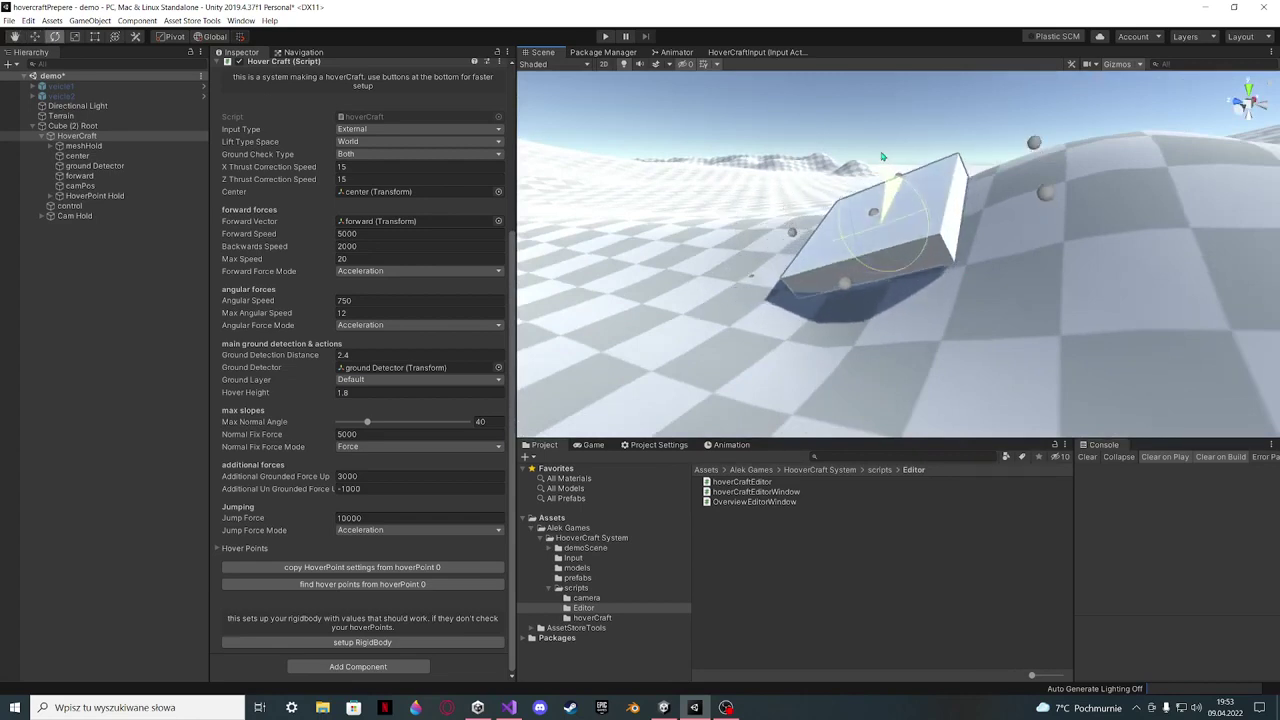
Move the tilted HoverCraft away from the hillside, to about X 7.7, Y -15.5 and Z -13.4
key(w)
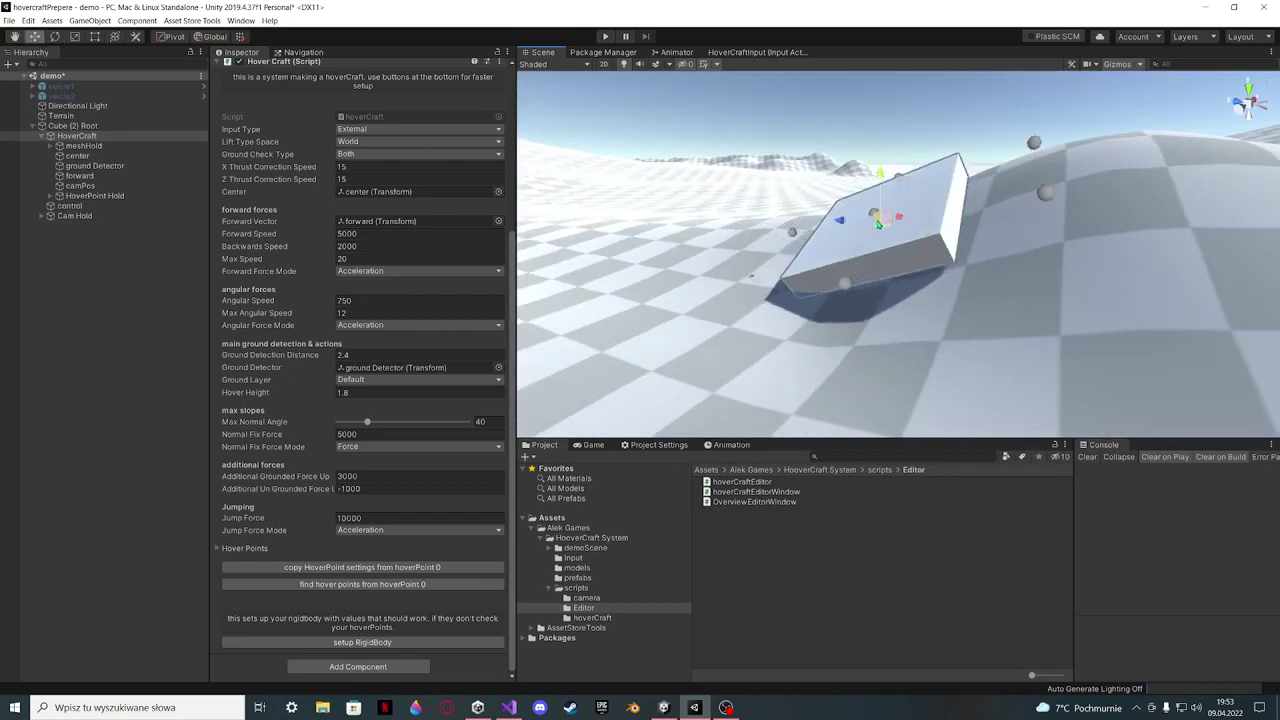
drag(878, 224, 862, 203)
middle_drag(862, 203, 887, 223)
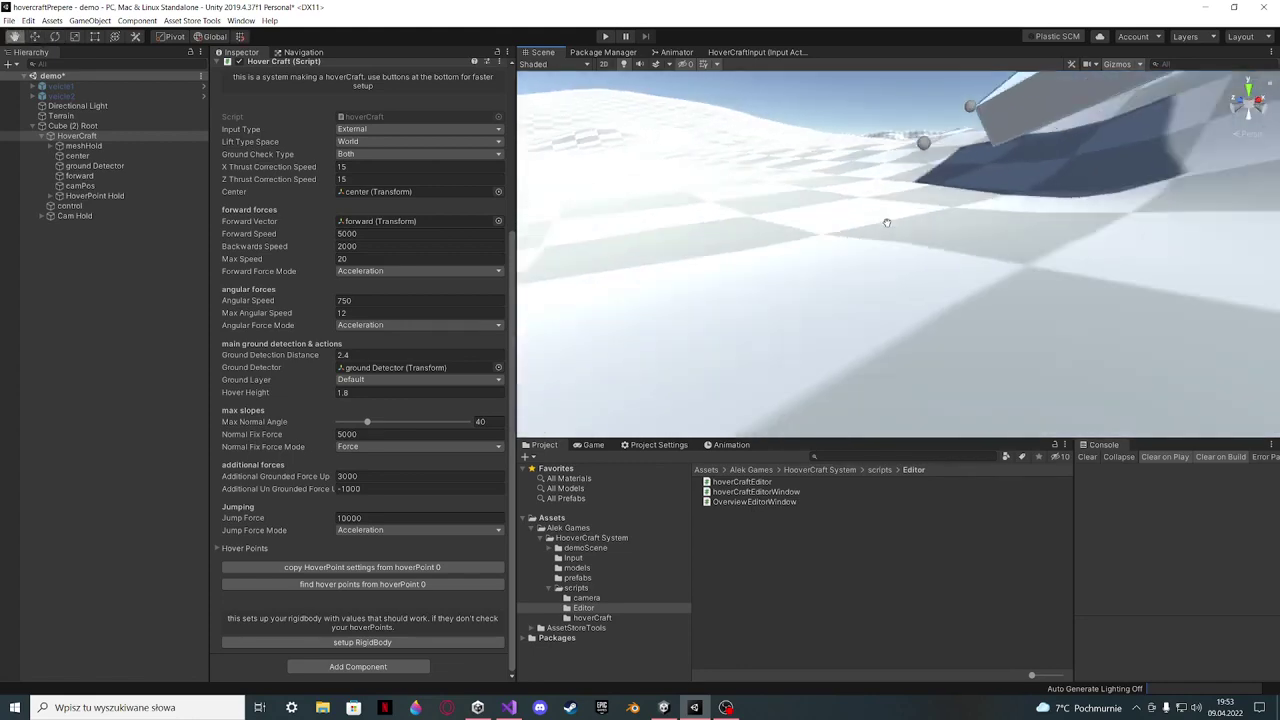
right_drag(886, 222, 857, 235)
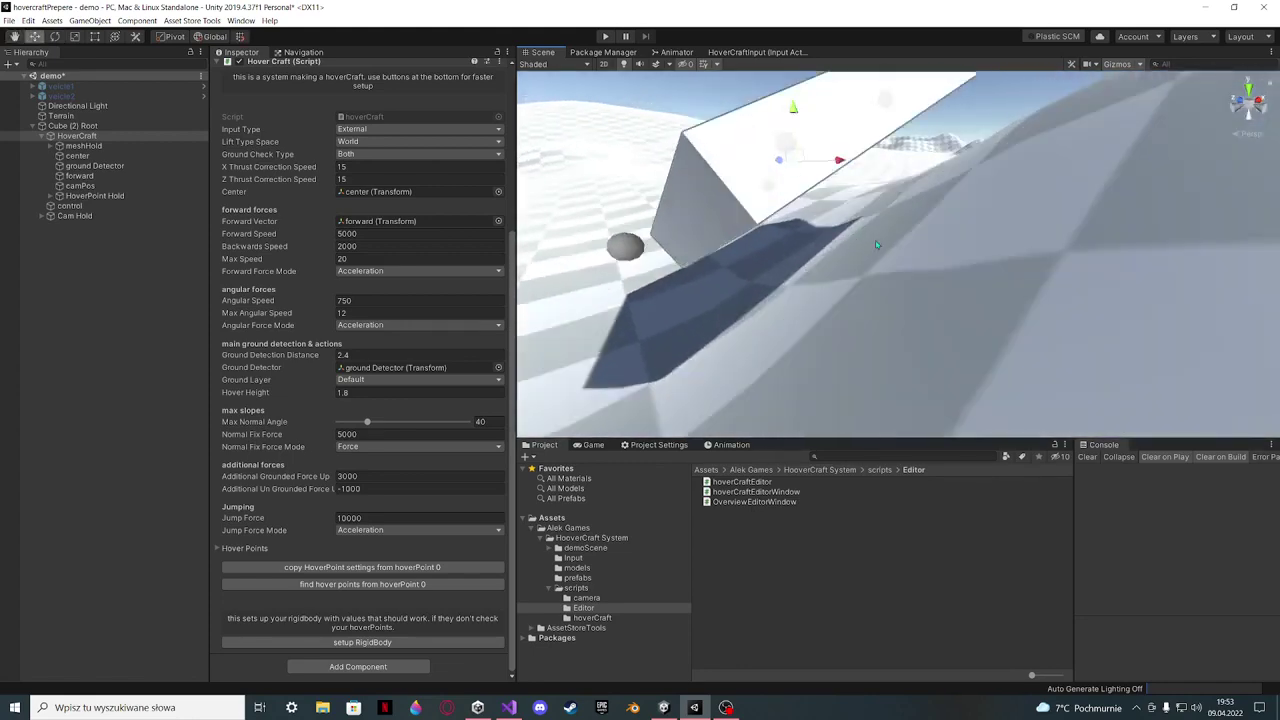
key(f)
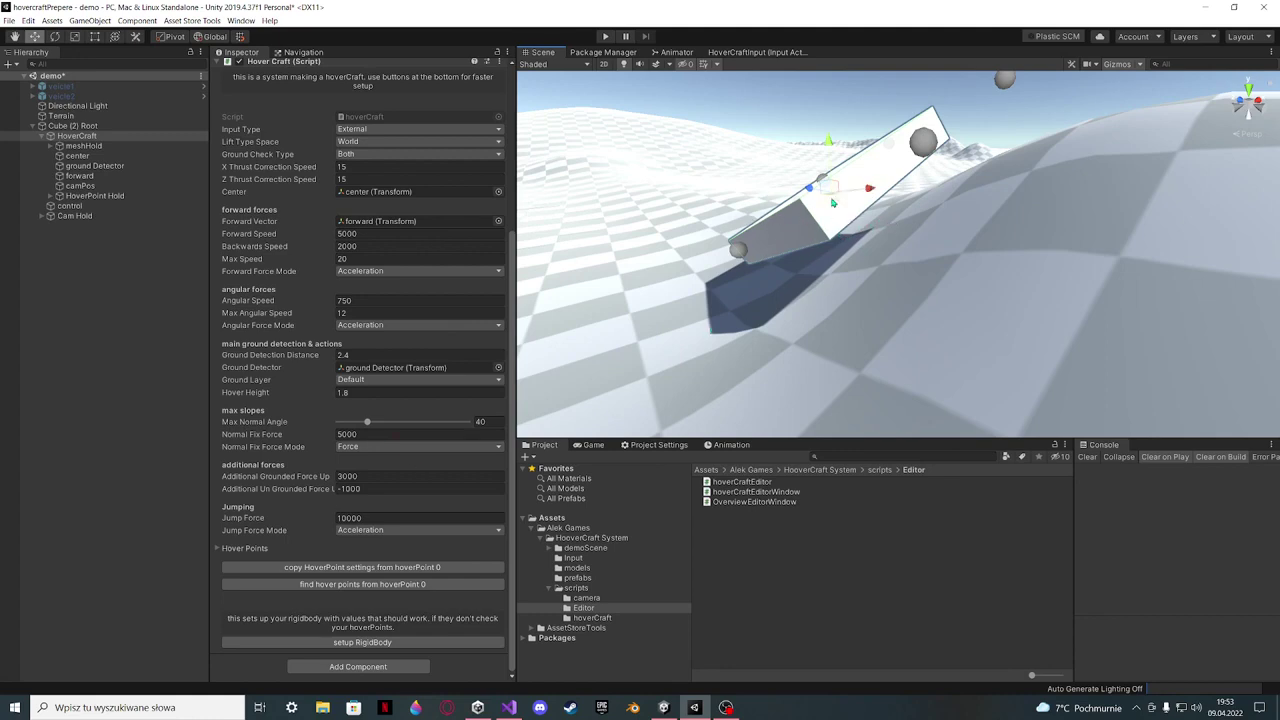
key(f)
drag(903, 247, 680, 240)
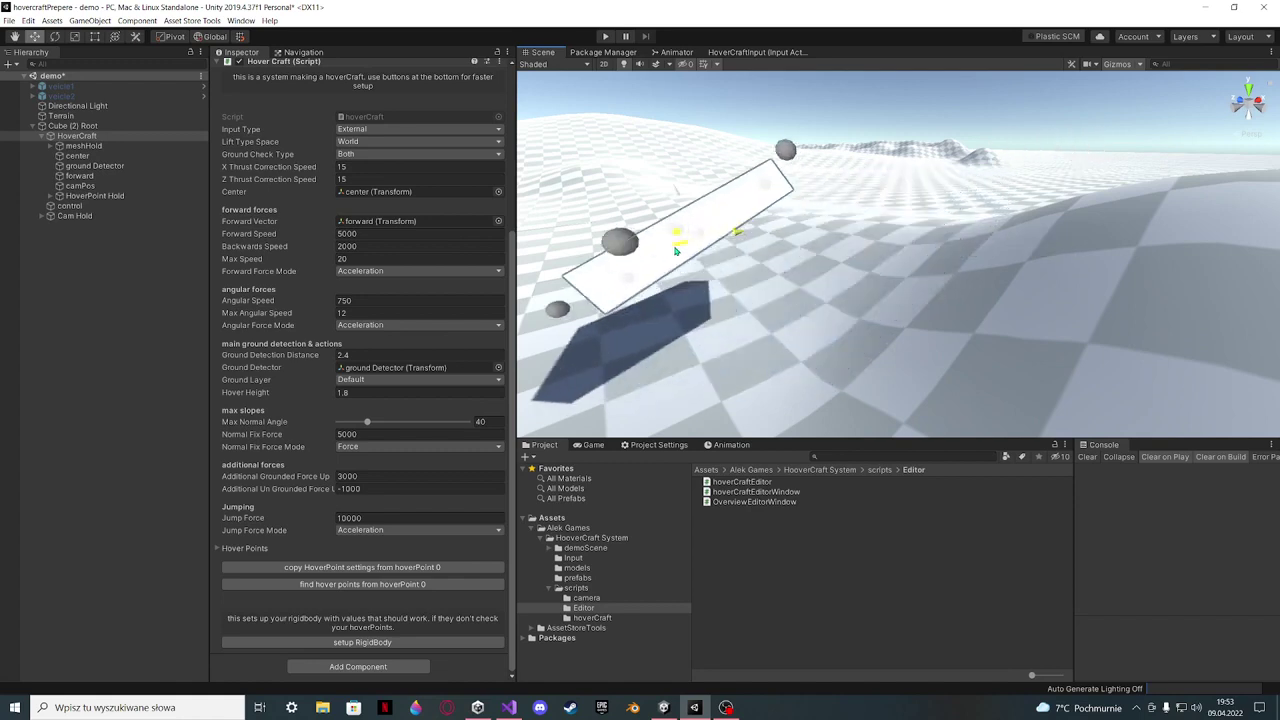
Level the HoverCraft by setting its X and Z rotation to 0
click(368, 130)
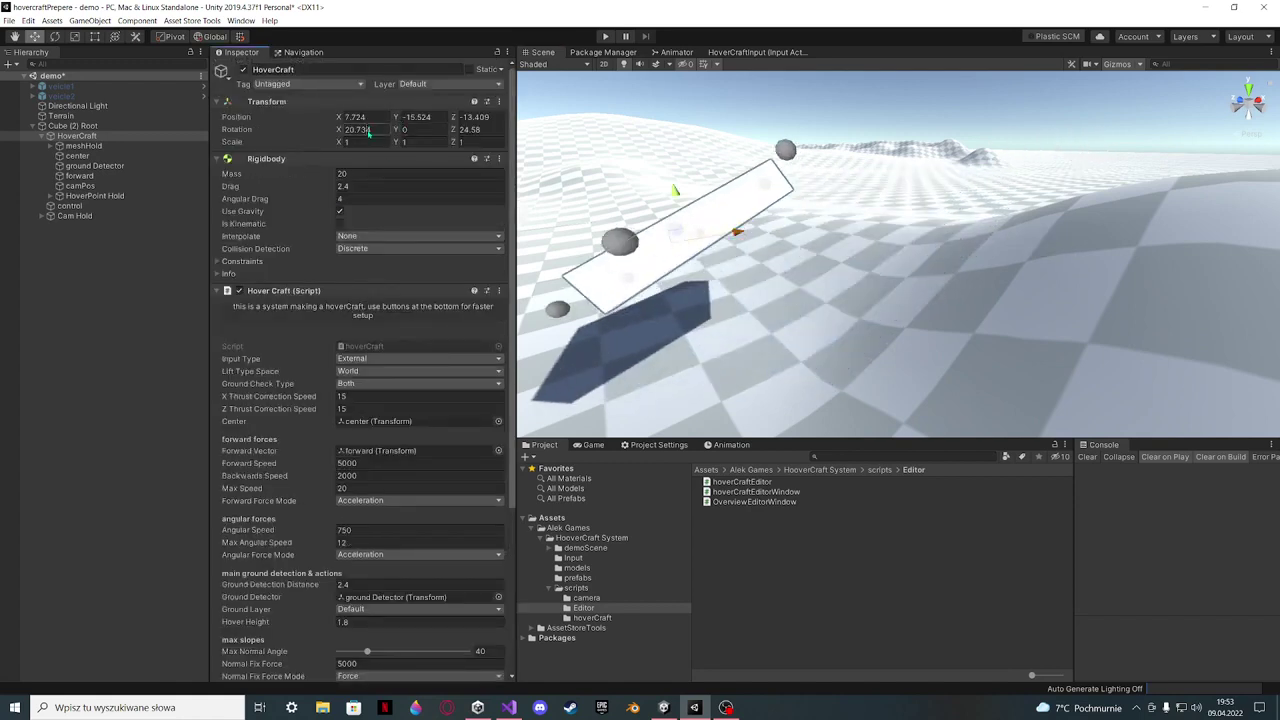
text(0)
click(466, 129)
text(0)
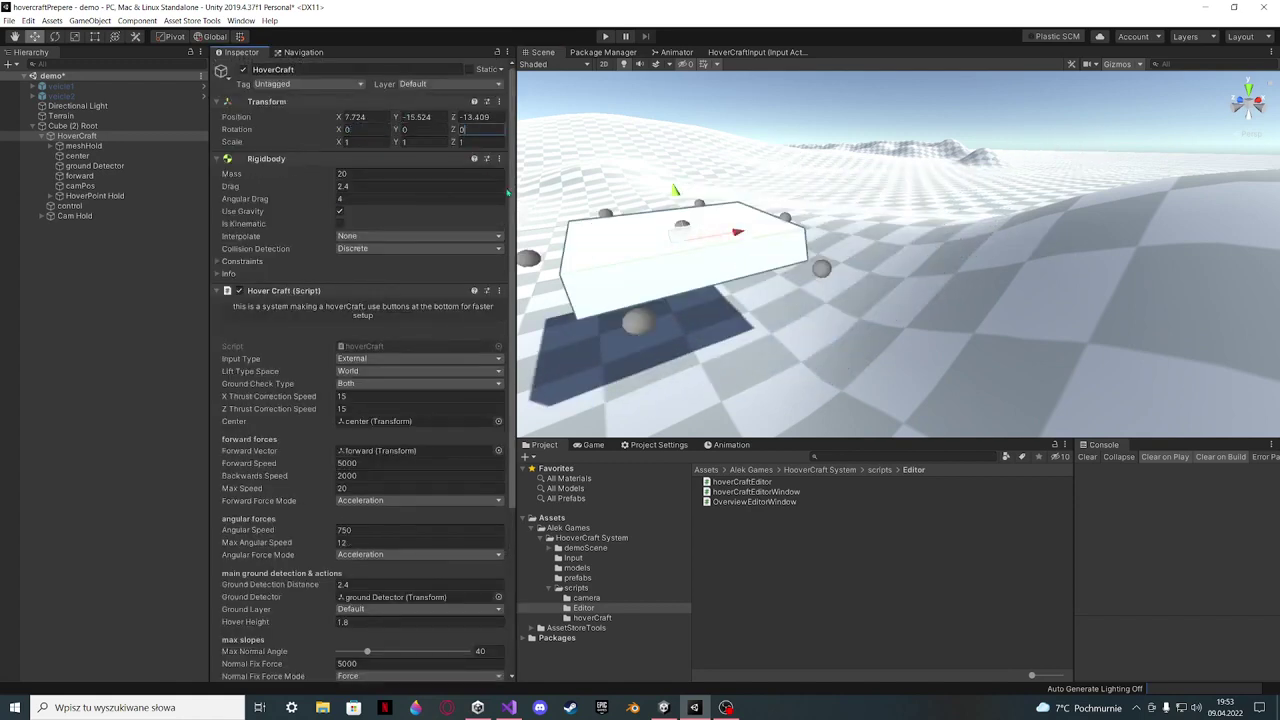
Widen the Inspector until the HoverCraft script's long Additional Un Grounded Force Up label is fully readable
scroll(454, 312, down, 4)
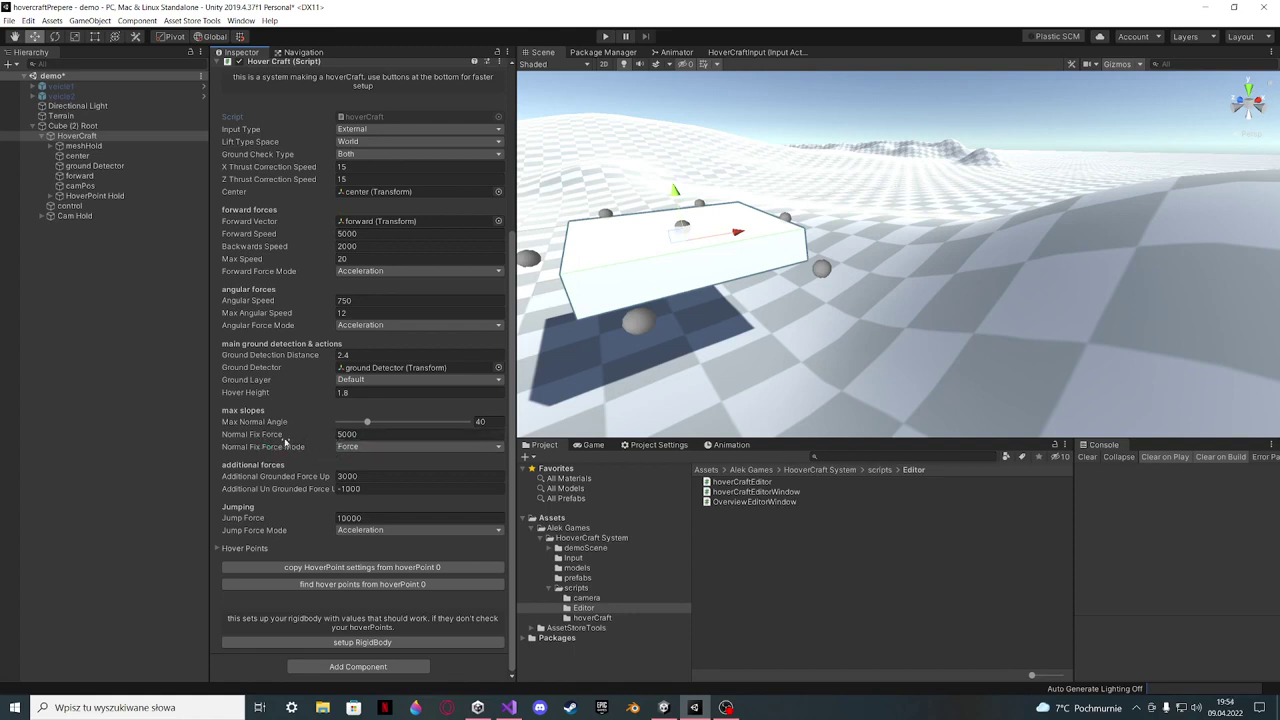
mouse_move(291, 441)
drag(209, 487, 184, 487)
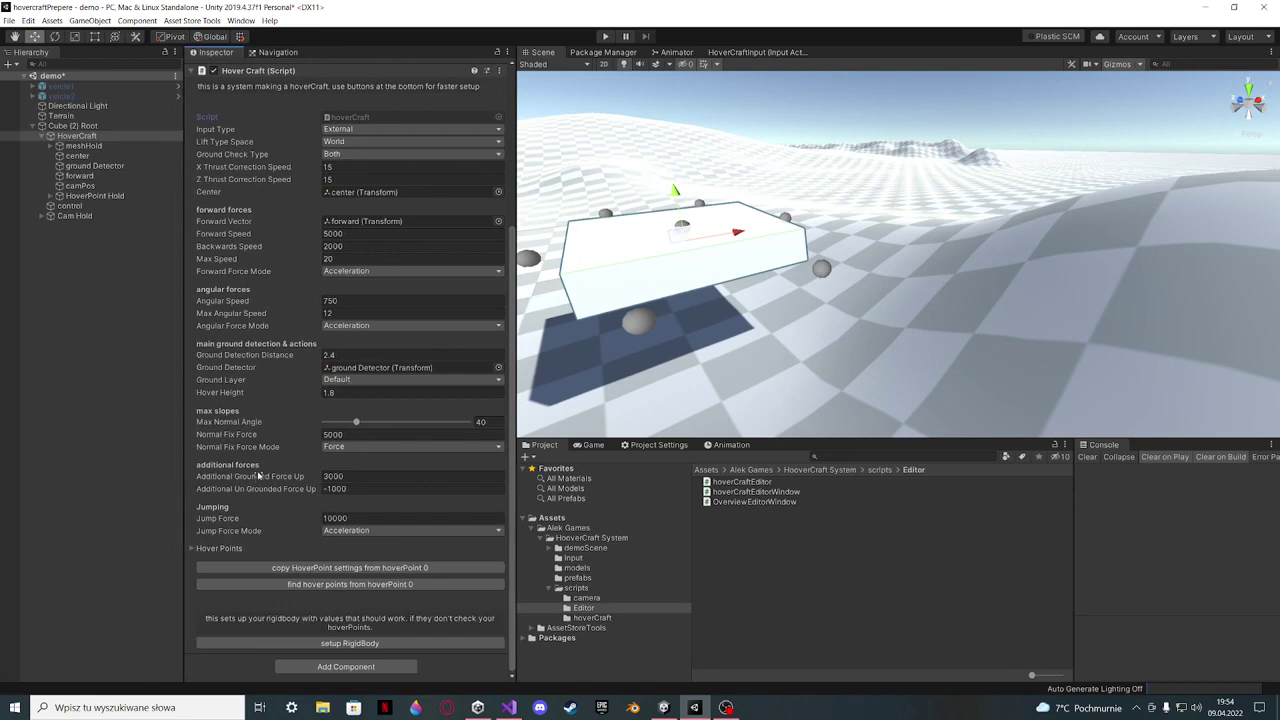
drag(185, 200, 255, 197)
drag(520, 317, 624, 316)
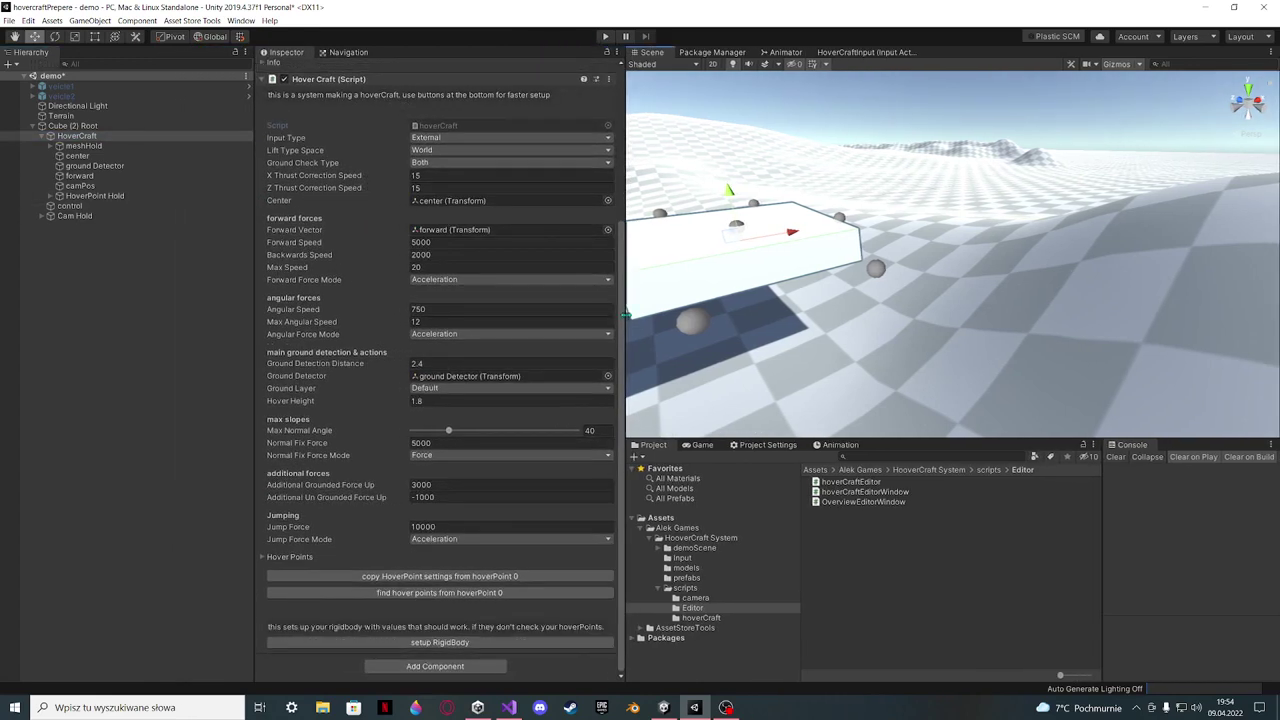
Review the additional force and jumping settings, and expand Hover Points with its Element 1 and Element 2
mouse_move(372, 486)
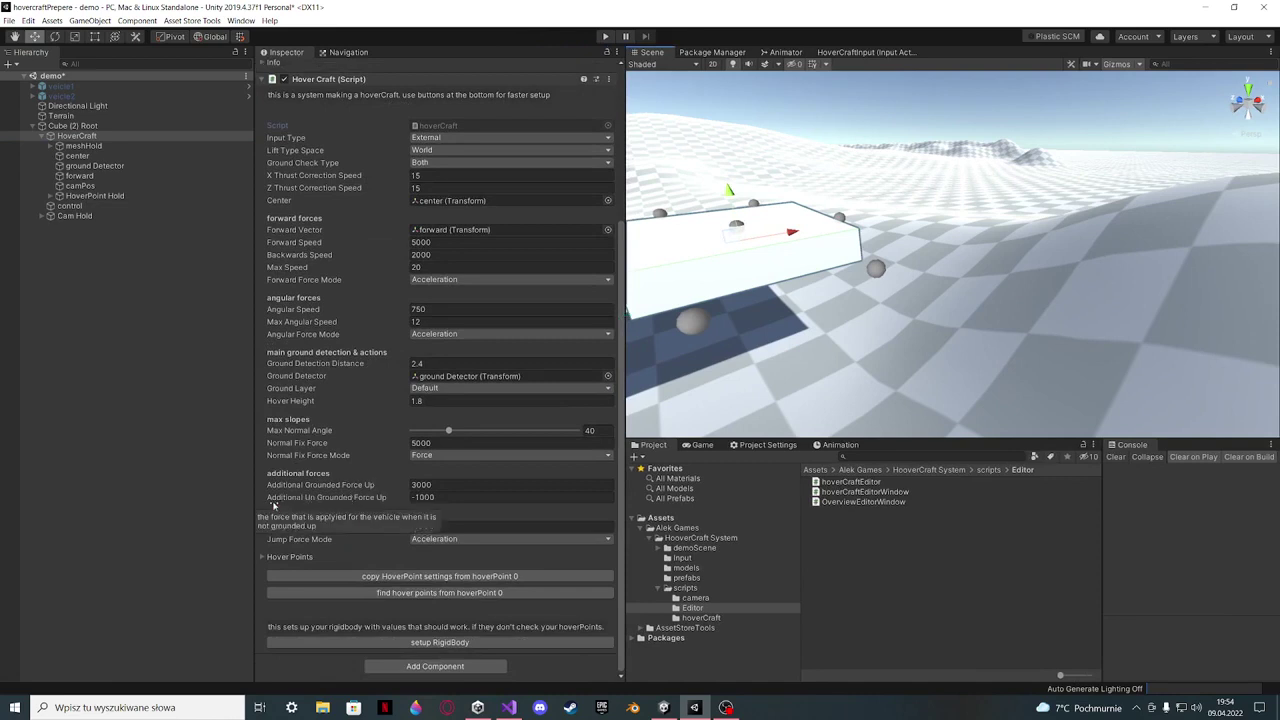
mouse_move(299, 531)
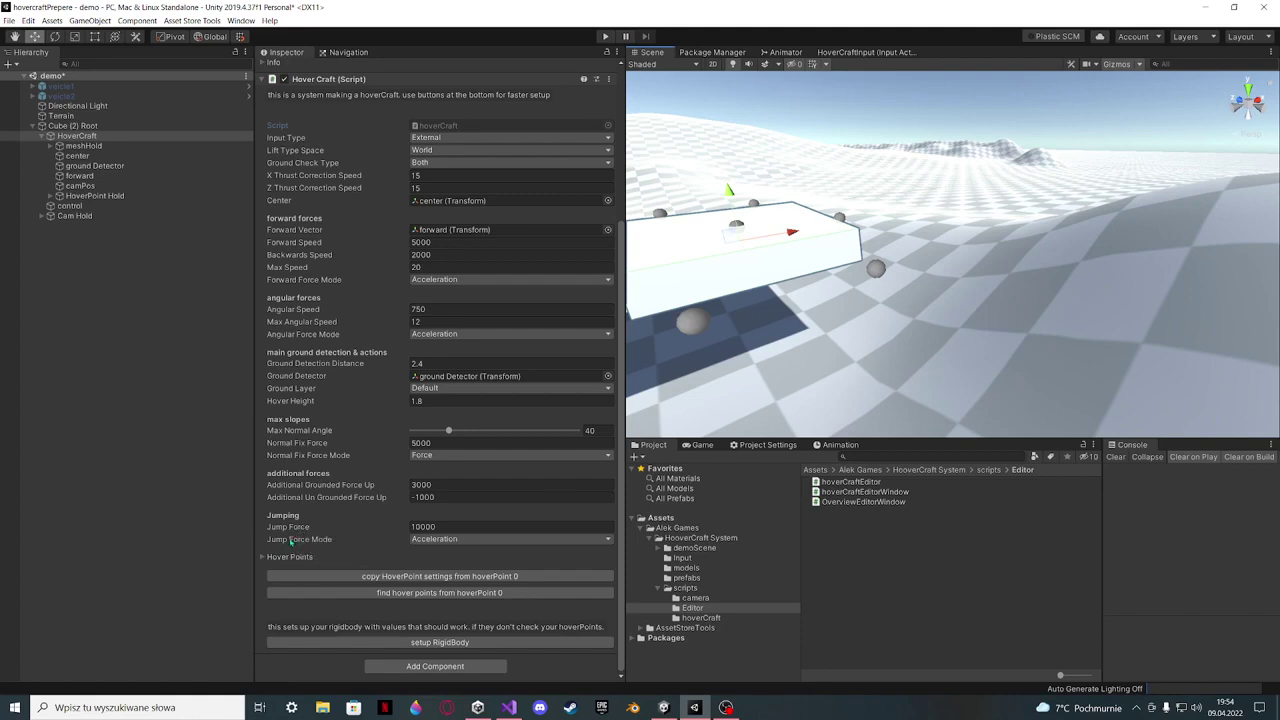
click(268, 559)
scroll(323, 425, down, 5)
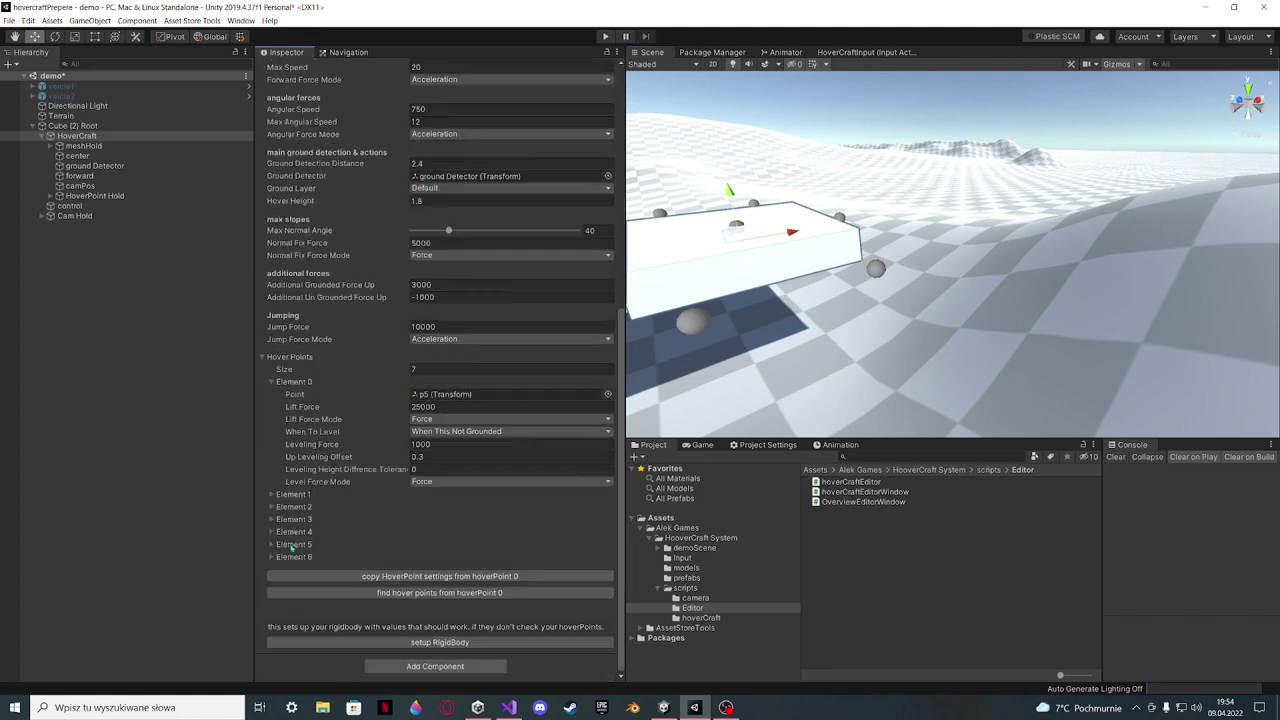
click(285, 496)
click(282, 607)
scroll(320, 460, down, 5)
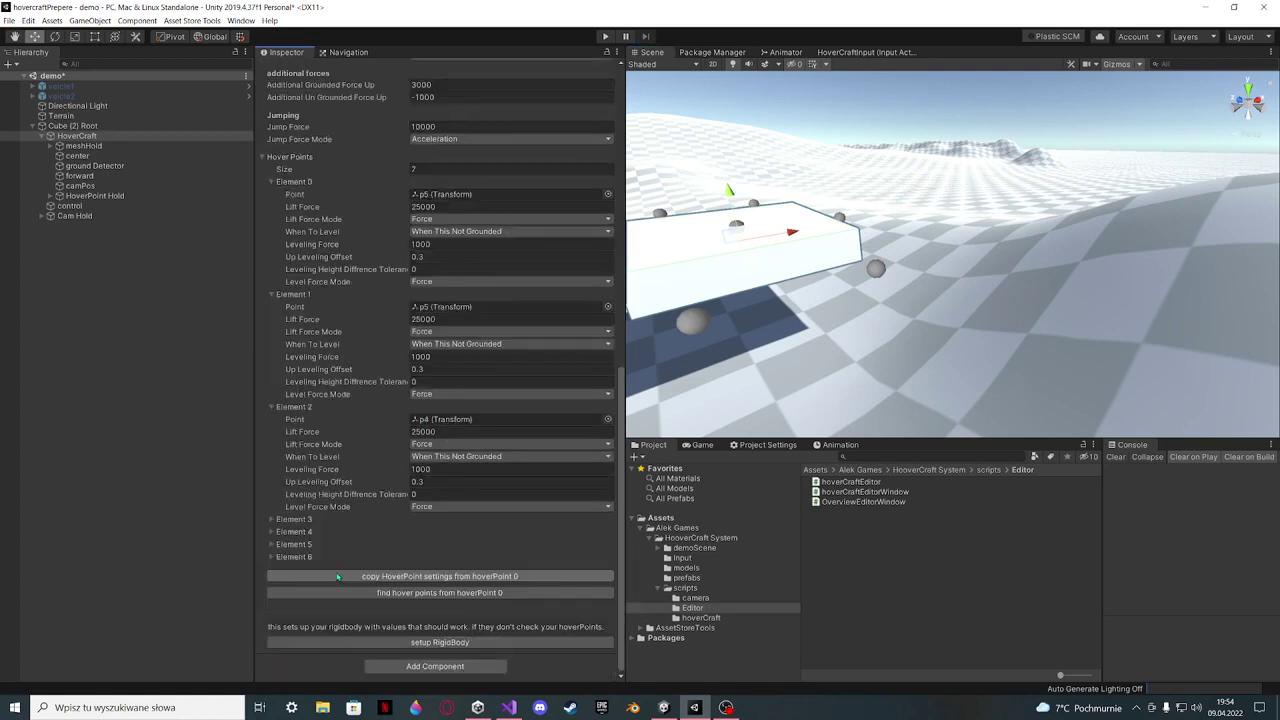
Collapse Elements 0 and 1 of the Hover Points list so that only Element 2's settings are shown
scroll(346, 318, up, 3)
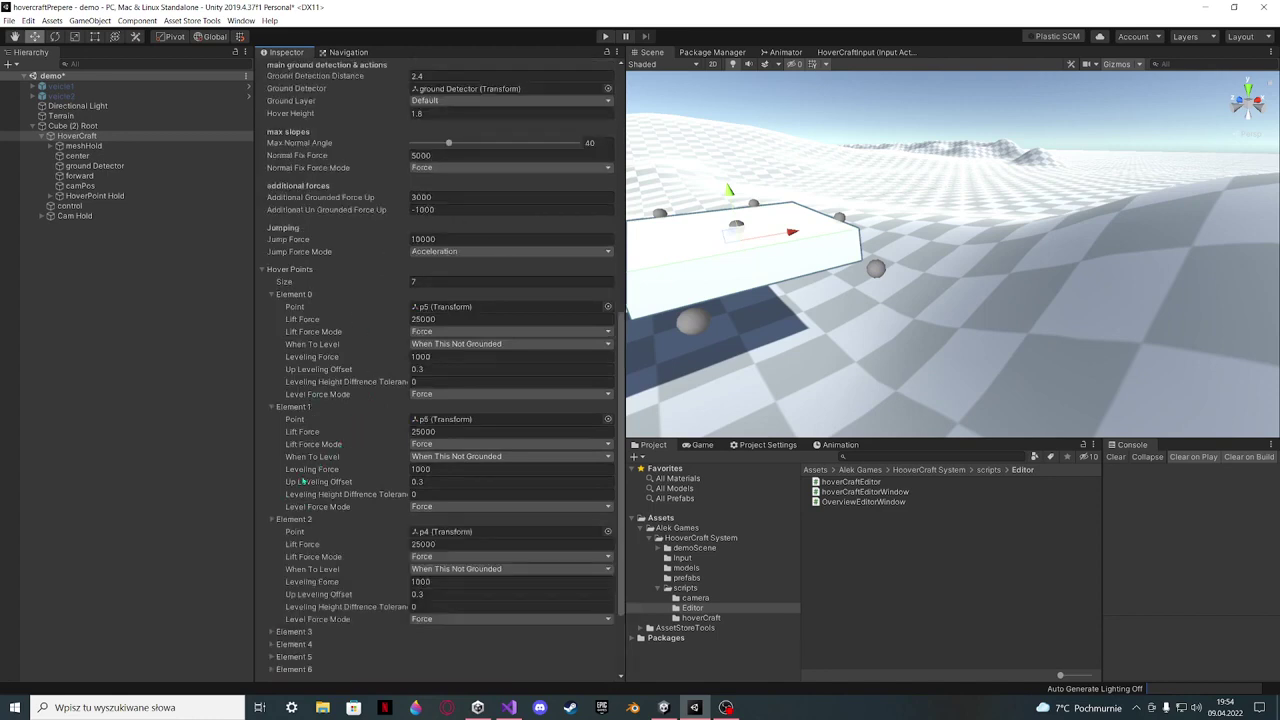
click(290, 519)
click(293, 408)
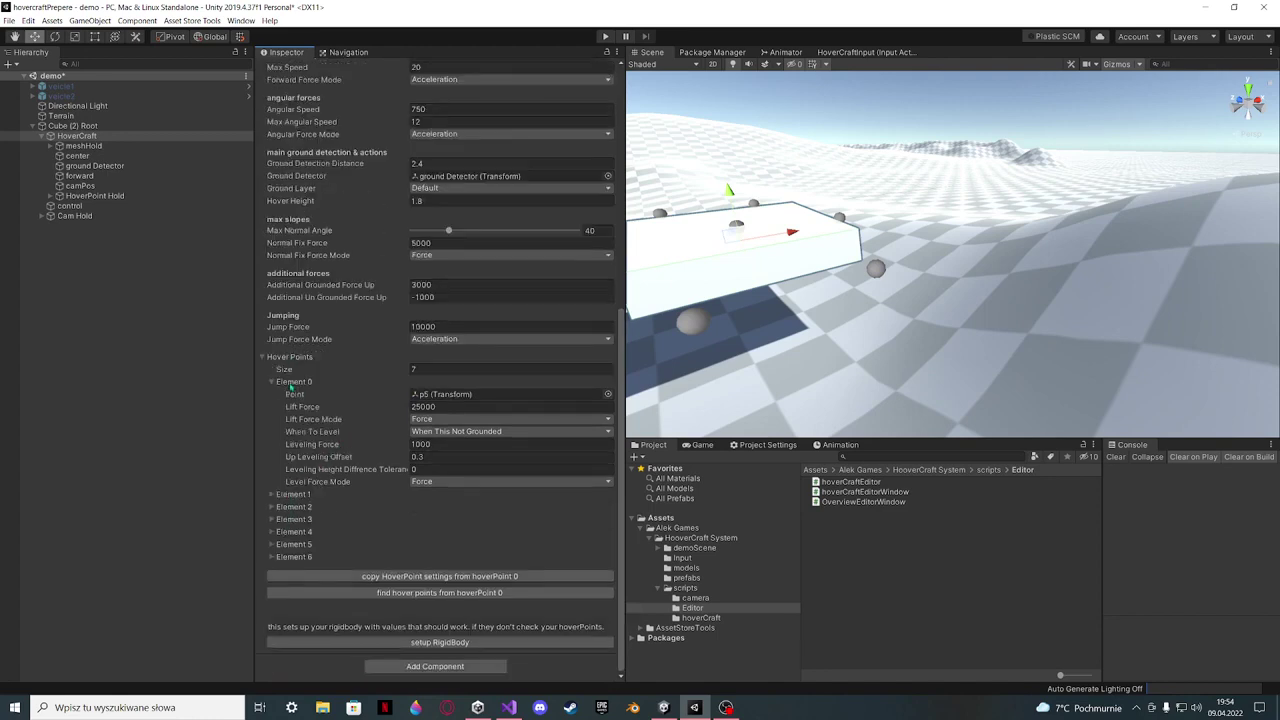
click(294, 382)
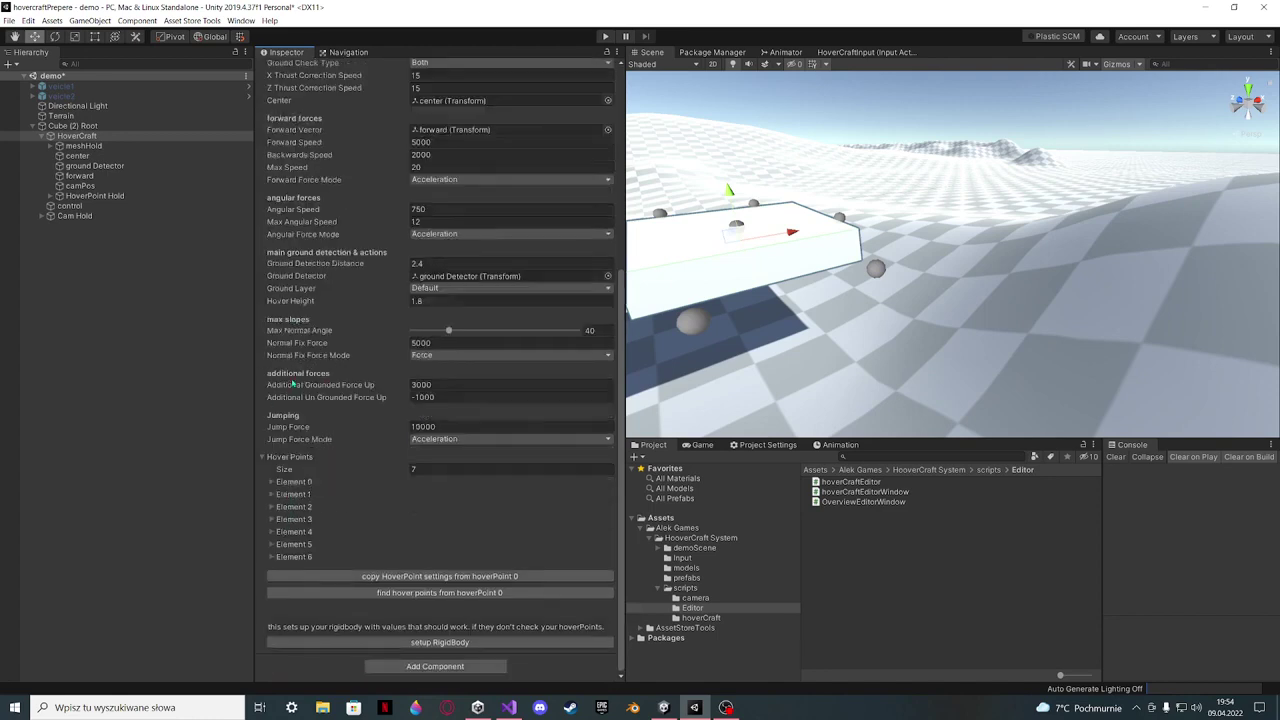
click(291, 507)
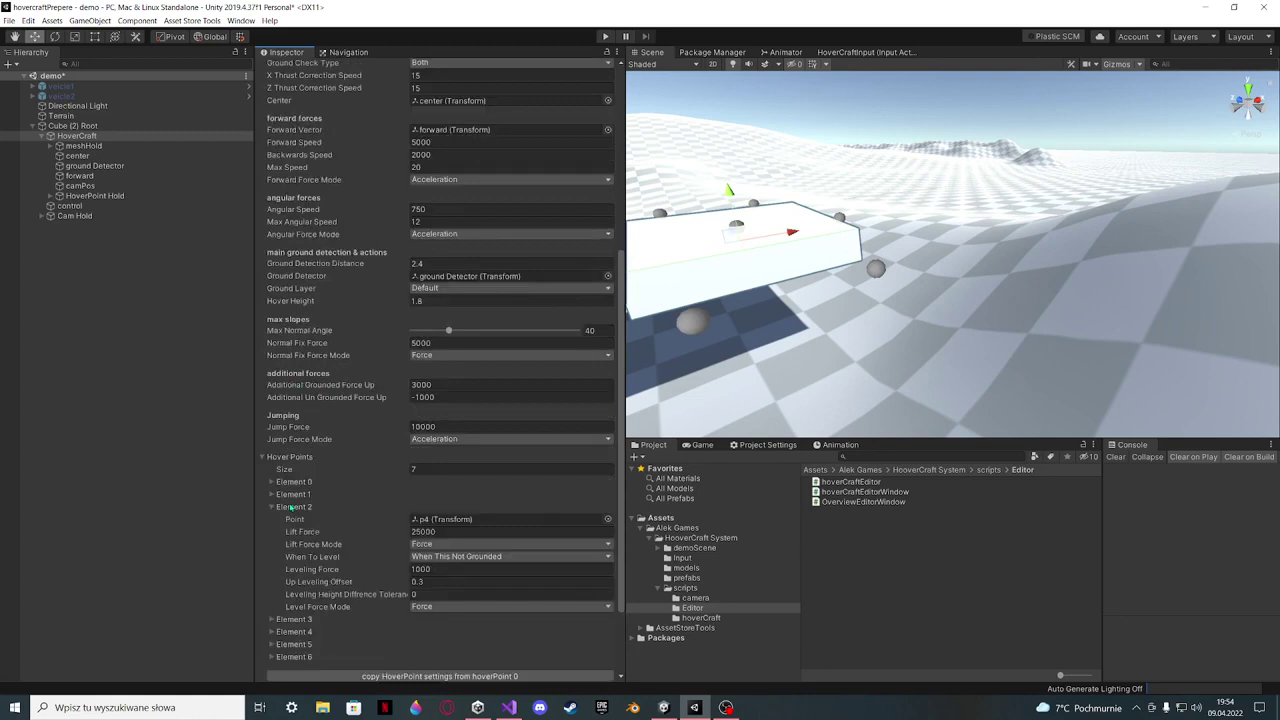
Expand HoverPoint Hold and inspect its hover points p0 to p5 one by one in the scene
click(50, 196)
click(77, 207)
click(78, 217)
click(79, 237)
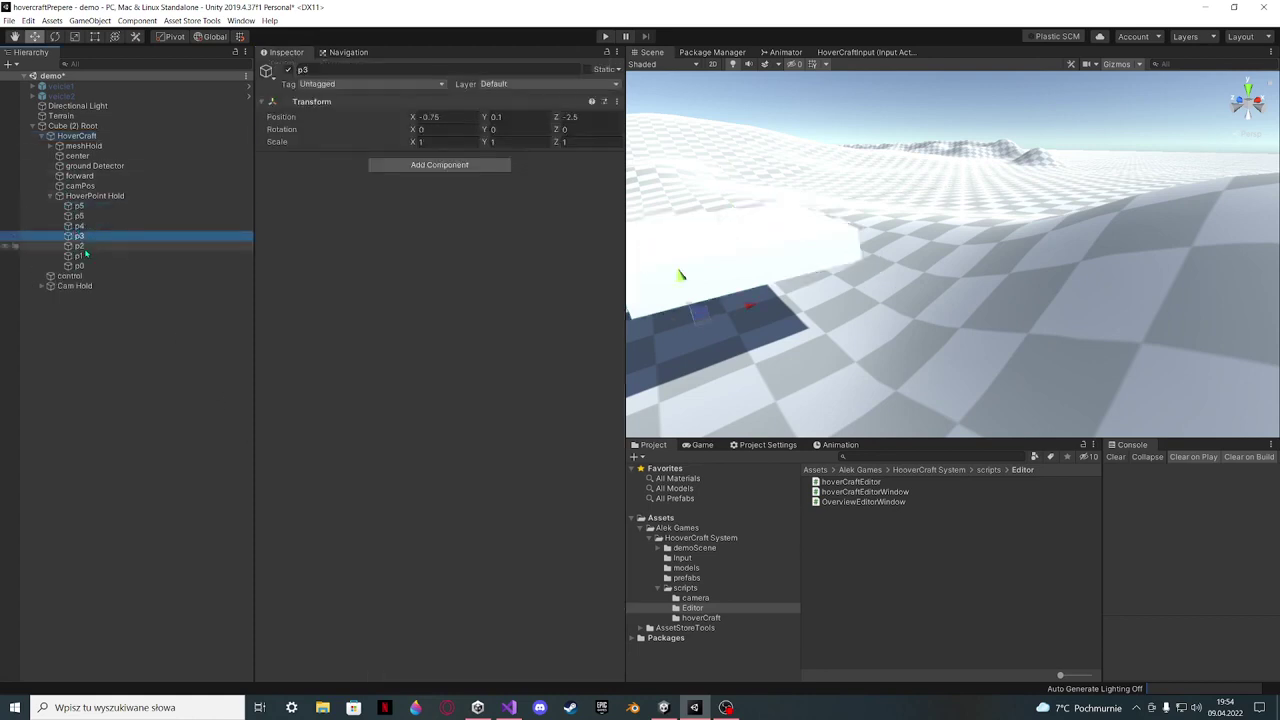
click(85, 247)
click(85, 257)
click(80, 266)
click(79, 236)
click(79, 216)
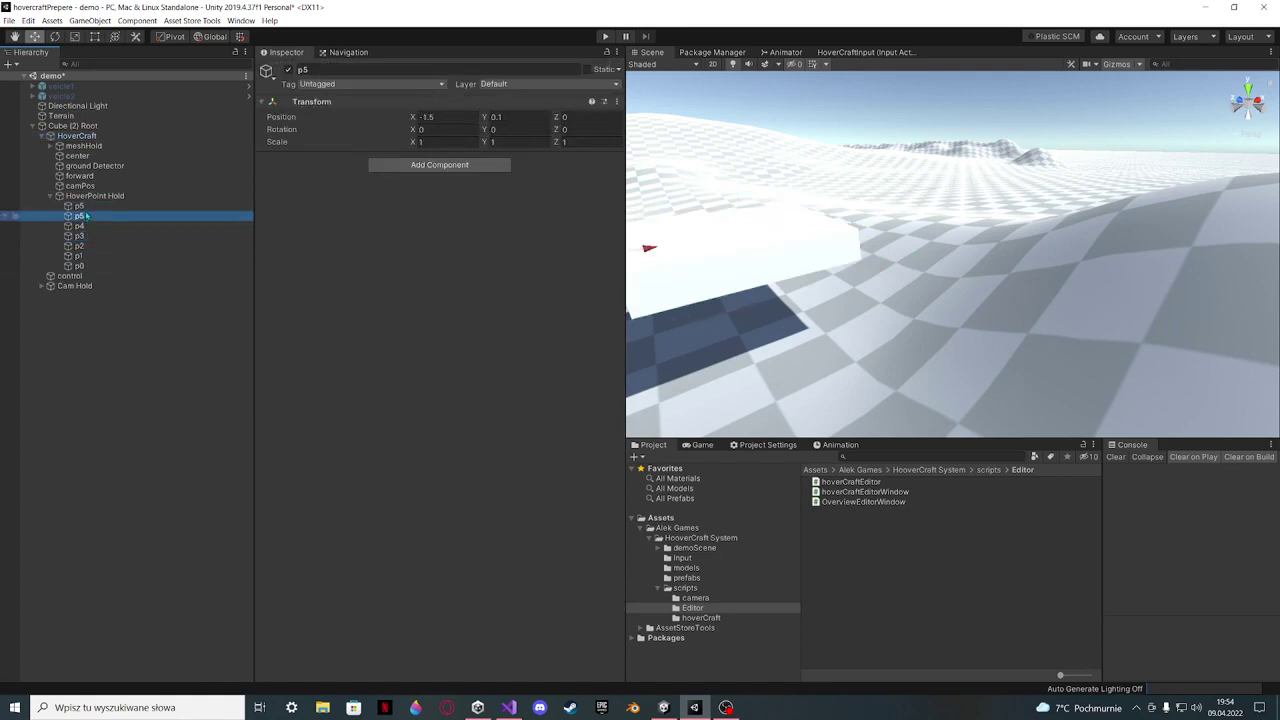
click(75, 205)
Collapse HoverPoint Hold and look through the HoverCraft's forward, ground Detector and meshHold children
click(50, 196)
click(79, 176)
click(88, 166)
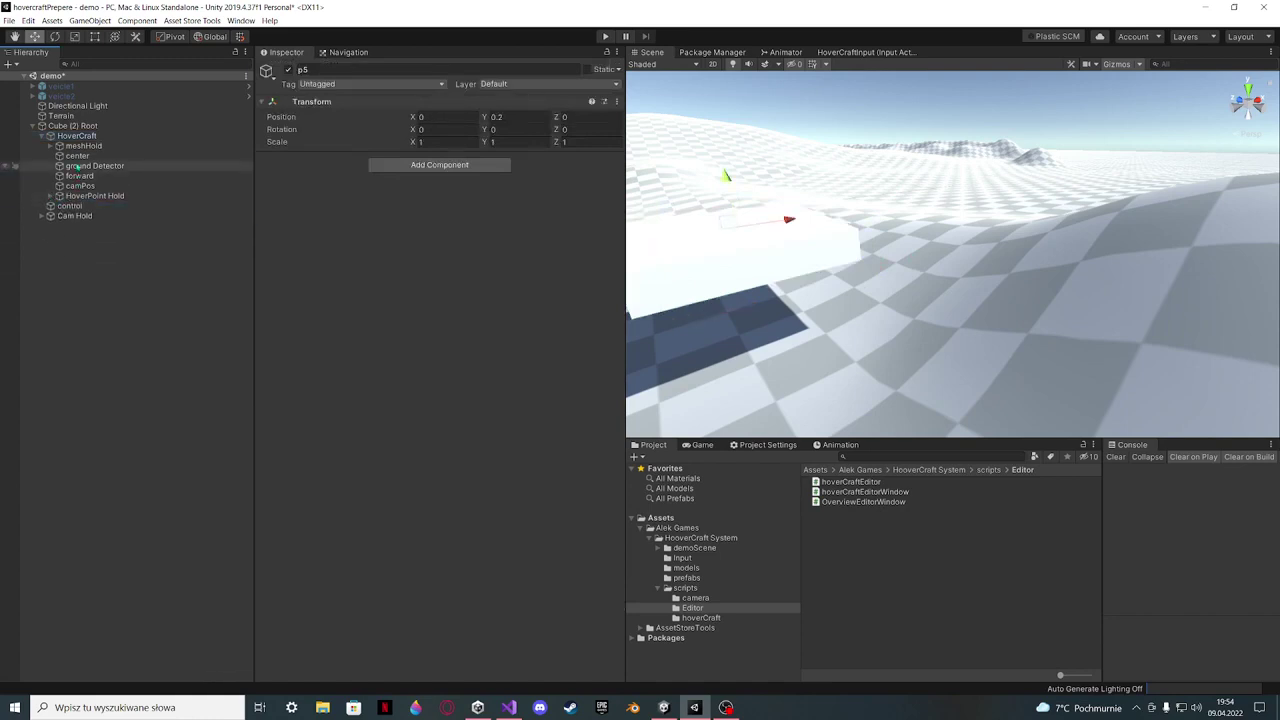
click(80, 146)
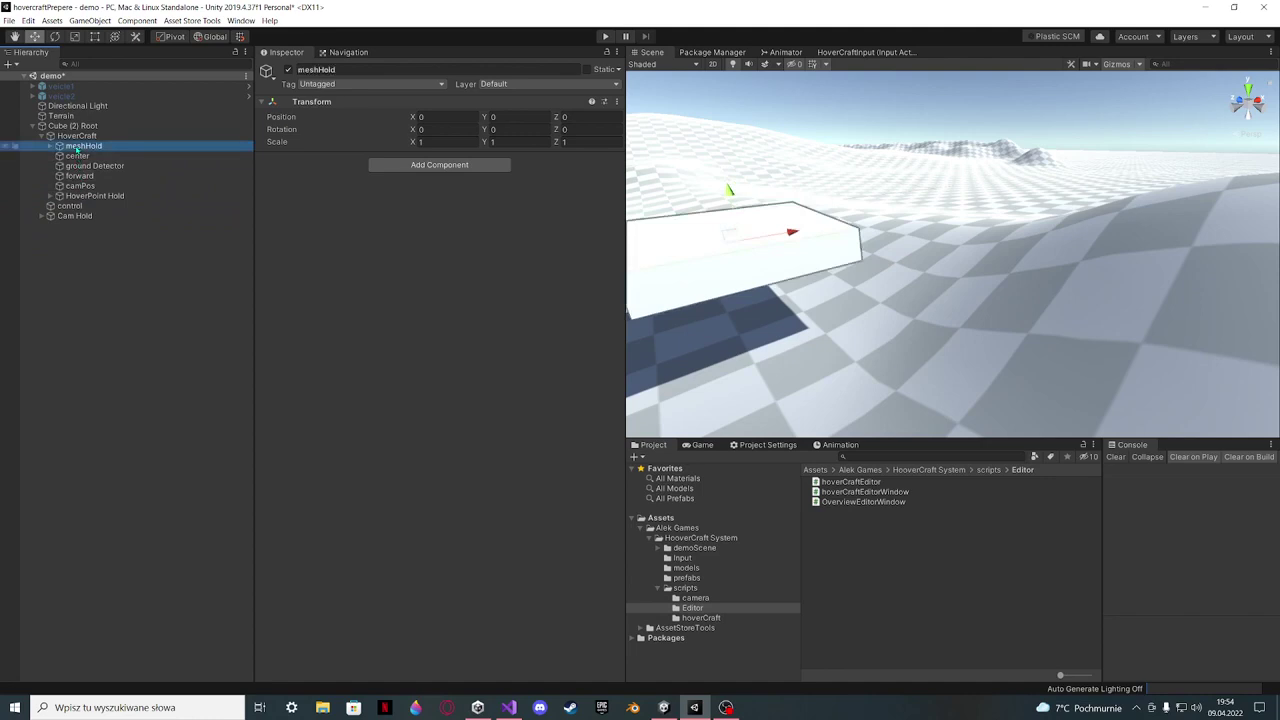
Reselect the HoverCraft and show Element 0's settings instead of Element 2's in its Hover Points list
click(77, 135)
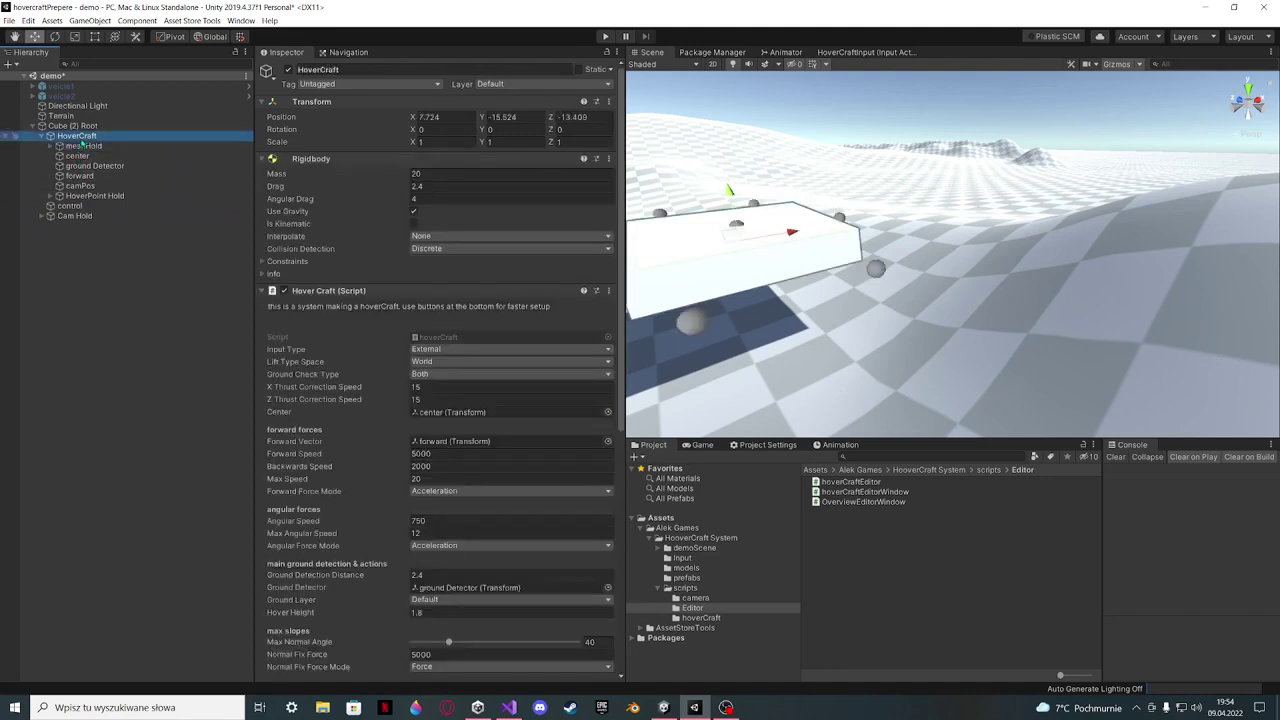
scroll(337, 357, down, 10)
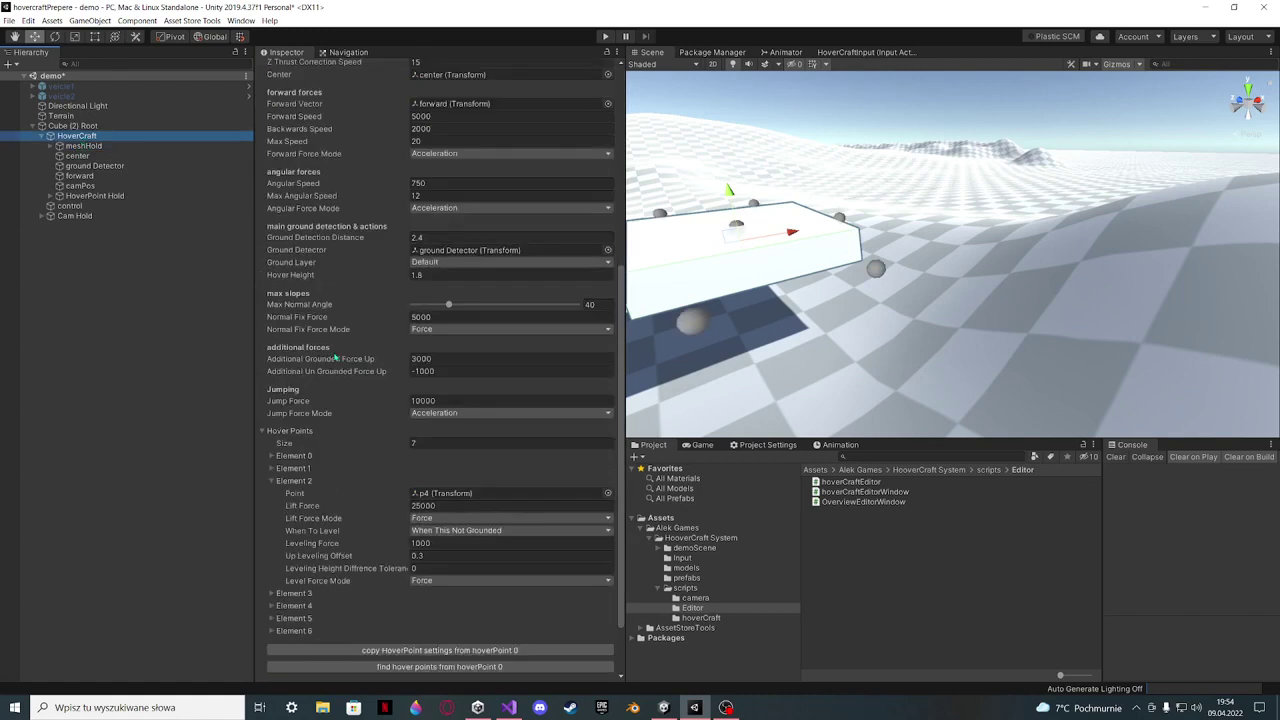
click(277, 482)
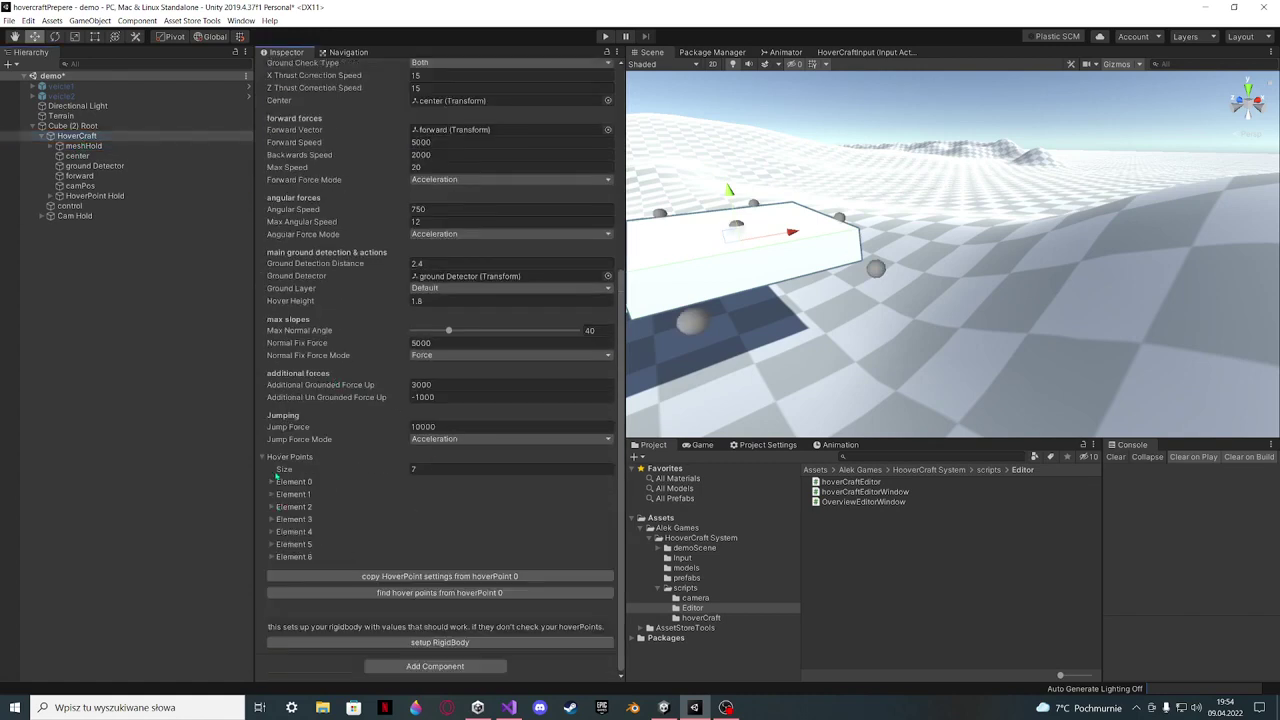
click(276, 482)
scroll(475, 485, down, 3)
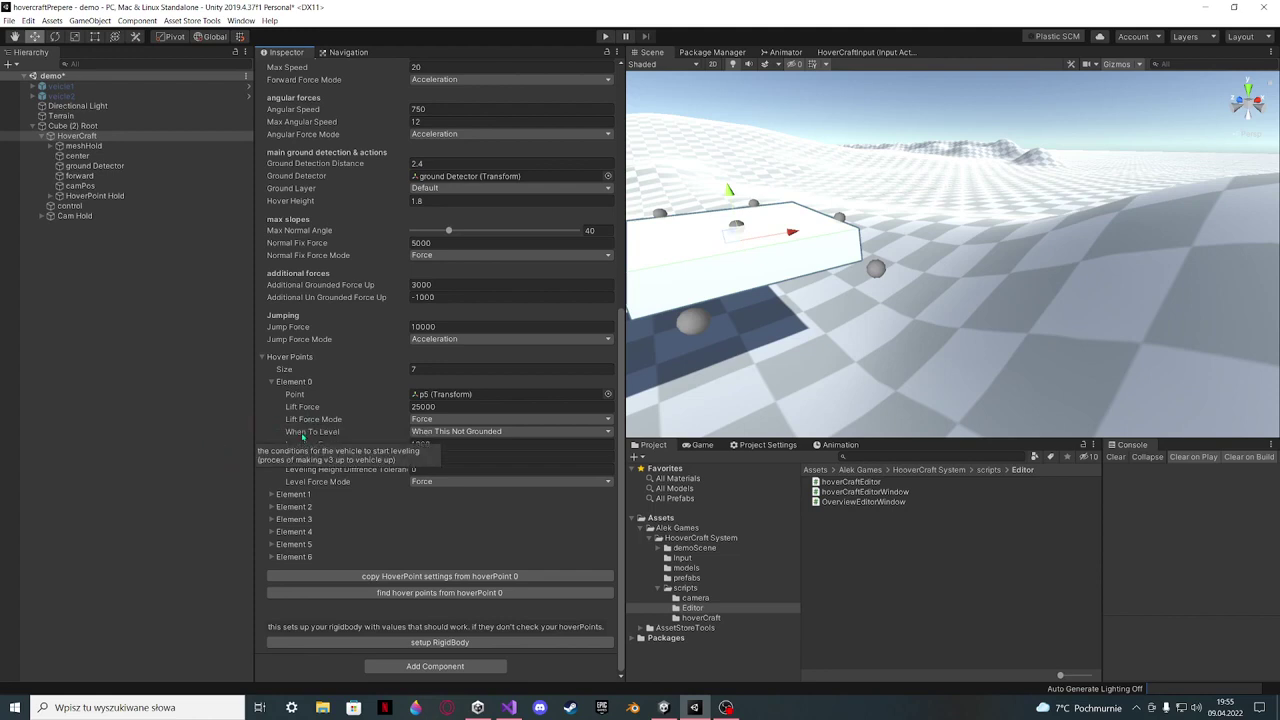
Run the game, test-drive the hovercraft forward over the hills with turns both ways, and stop the run
click(605, 36)
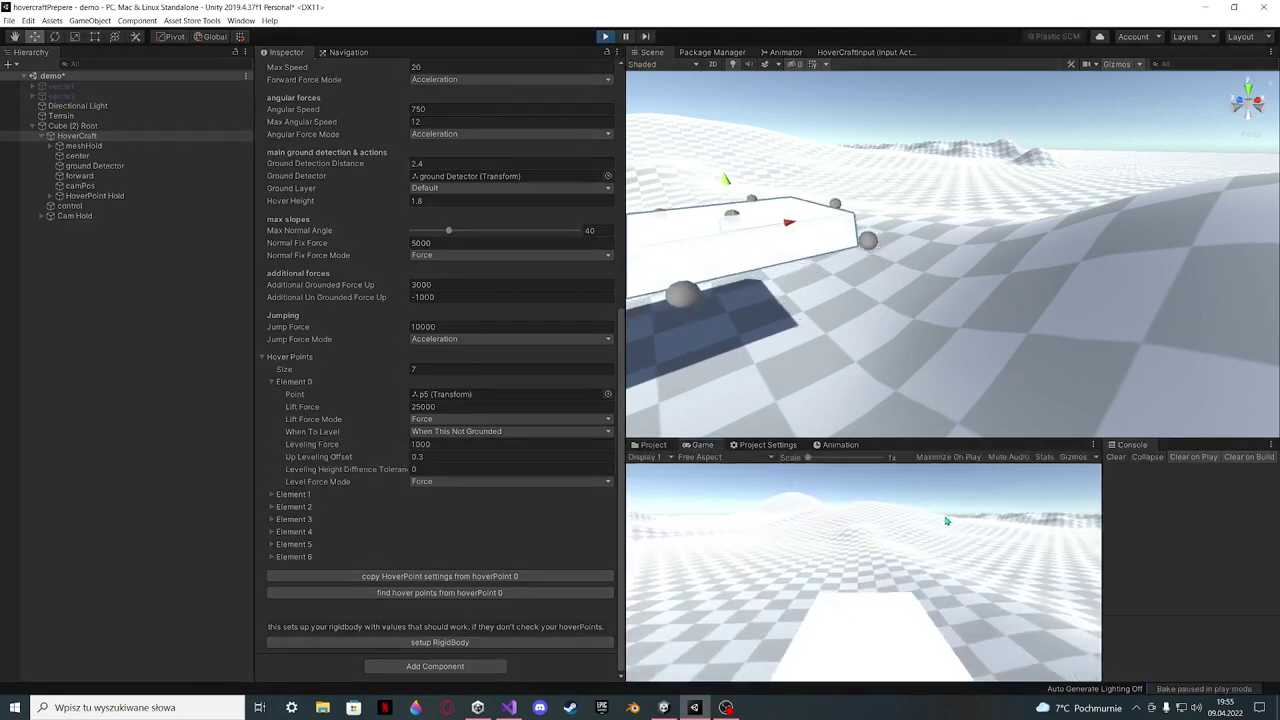
key(w)
key(d)
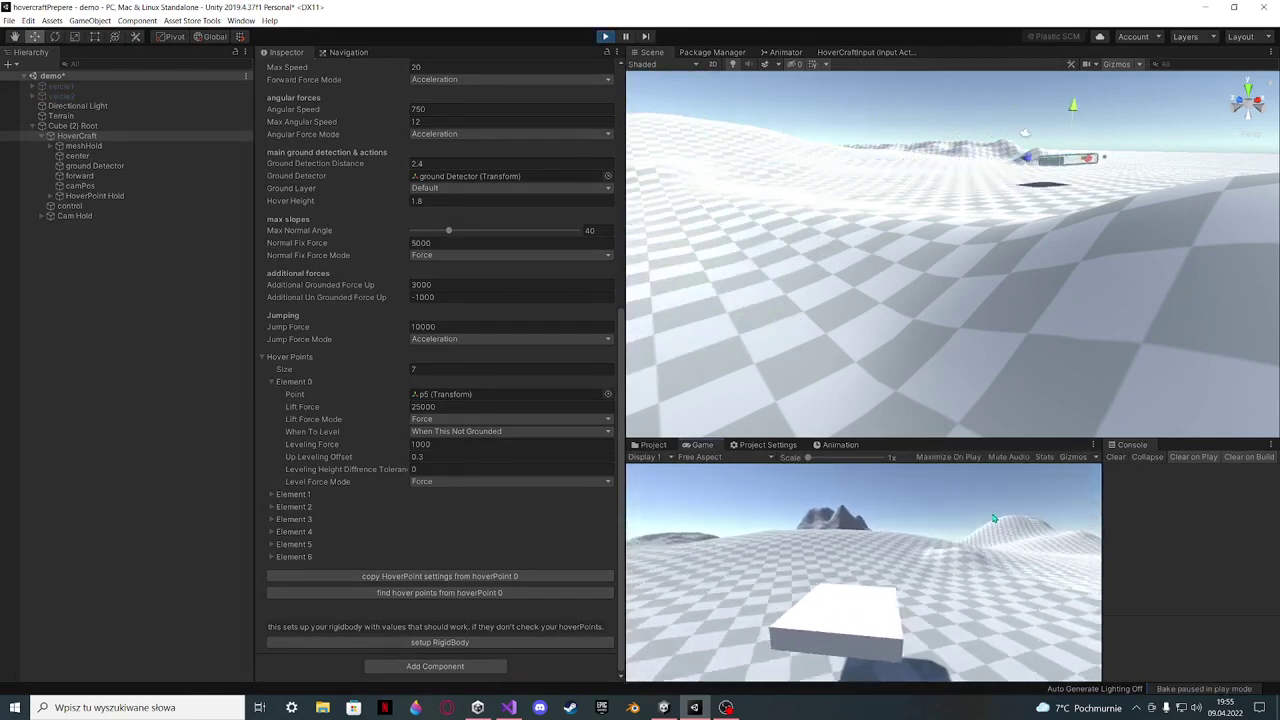
key(w)
key(a)
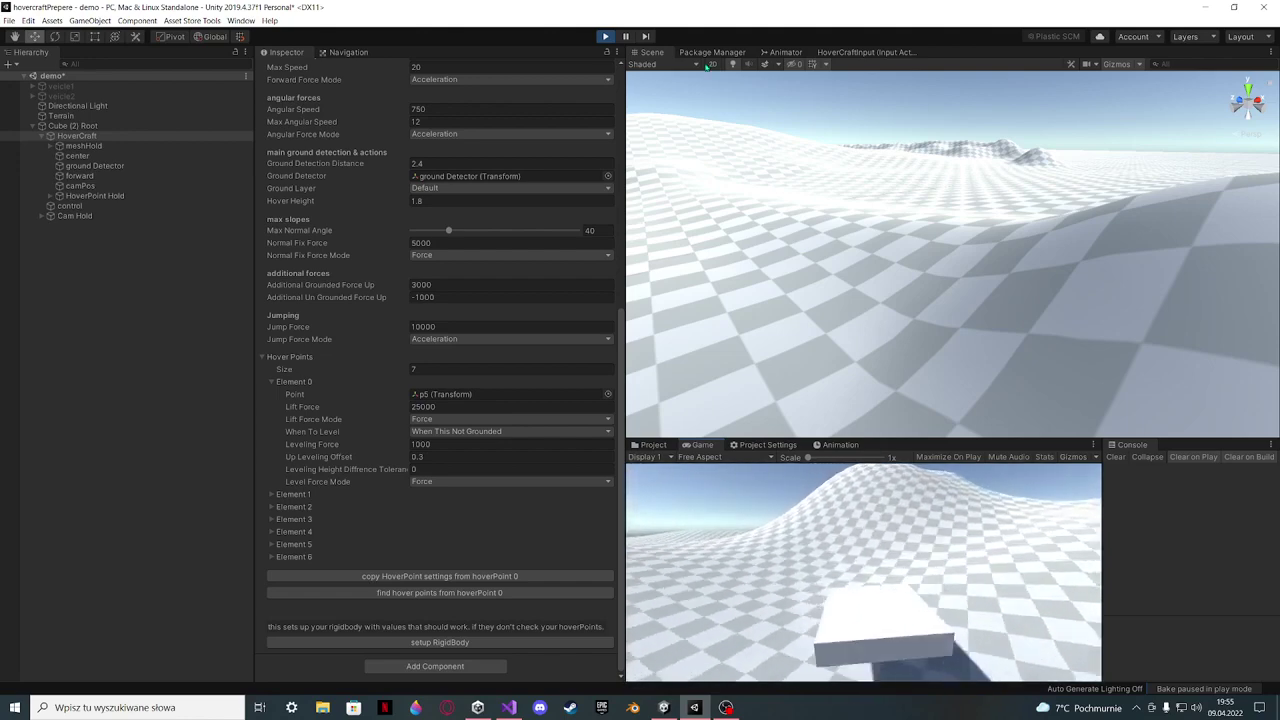
click(605, 37)
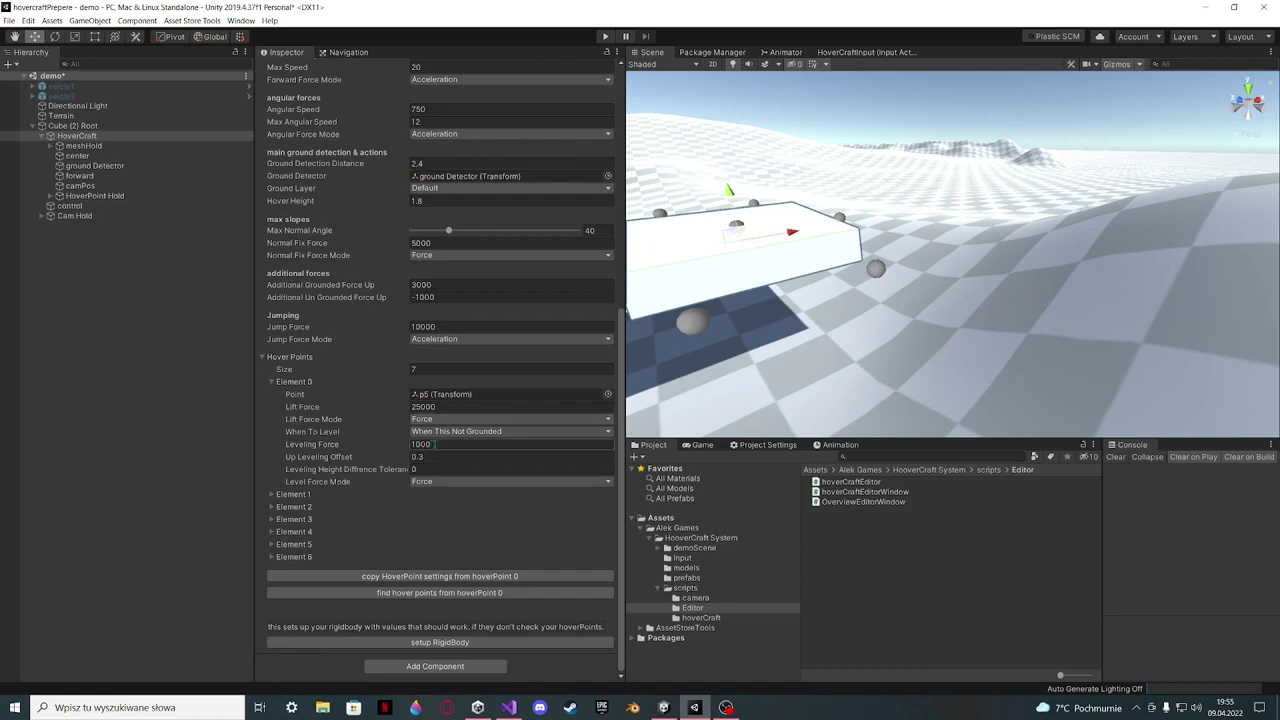
Examine Element 0's When To Level options and its Up Leveling Offset description without changing the setting
key(Return)
click(425, 432)
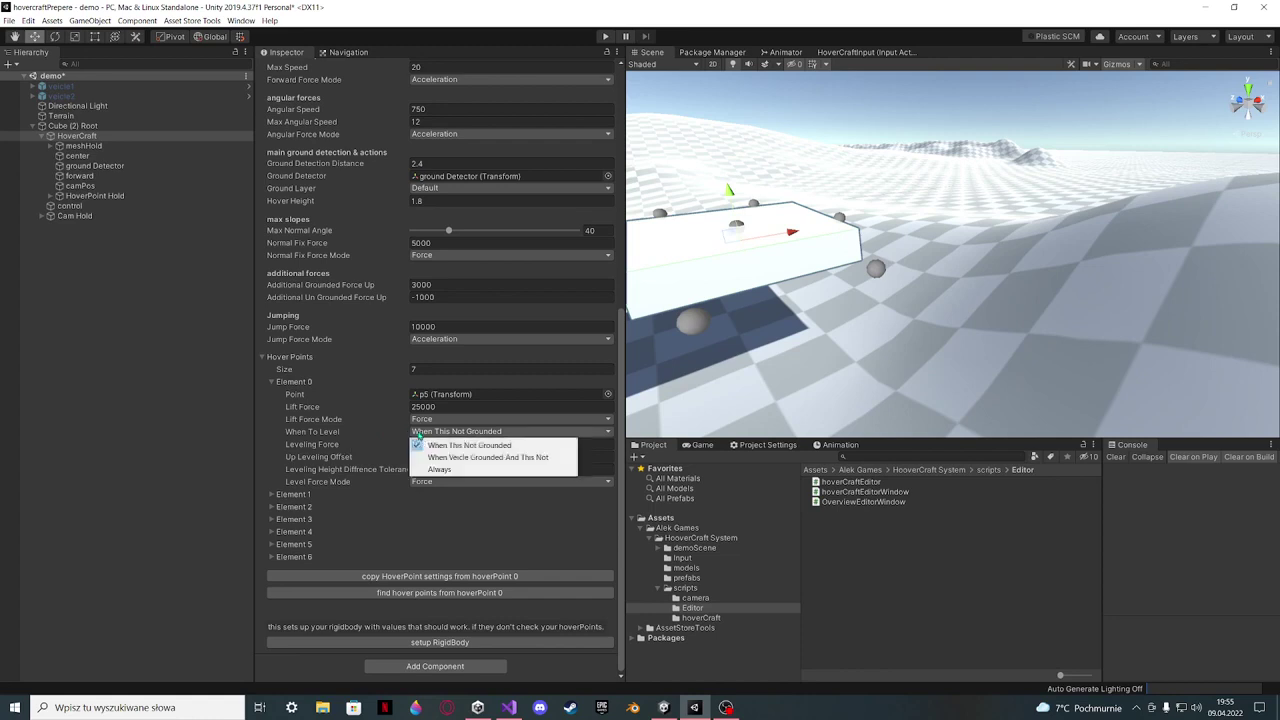
click(276, 439)
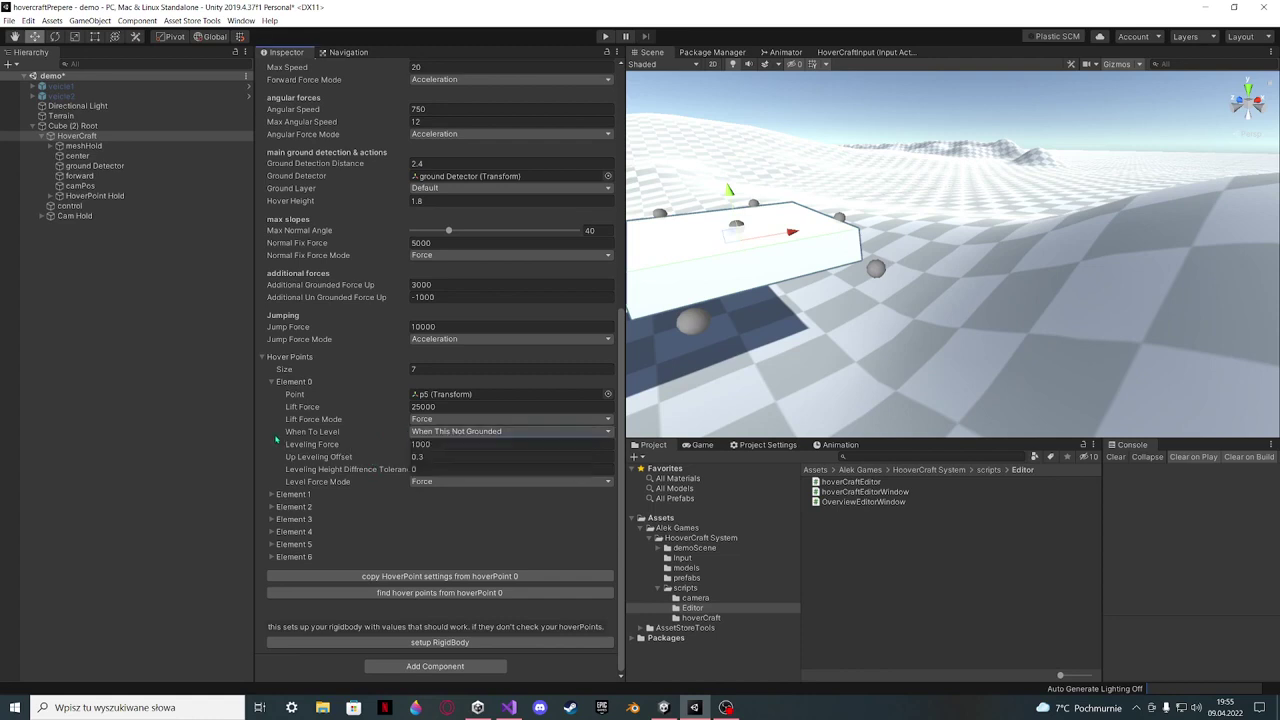
click(423, 432)
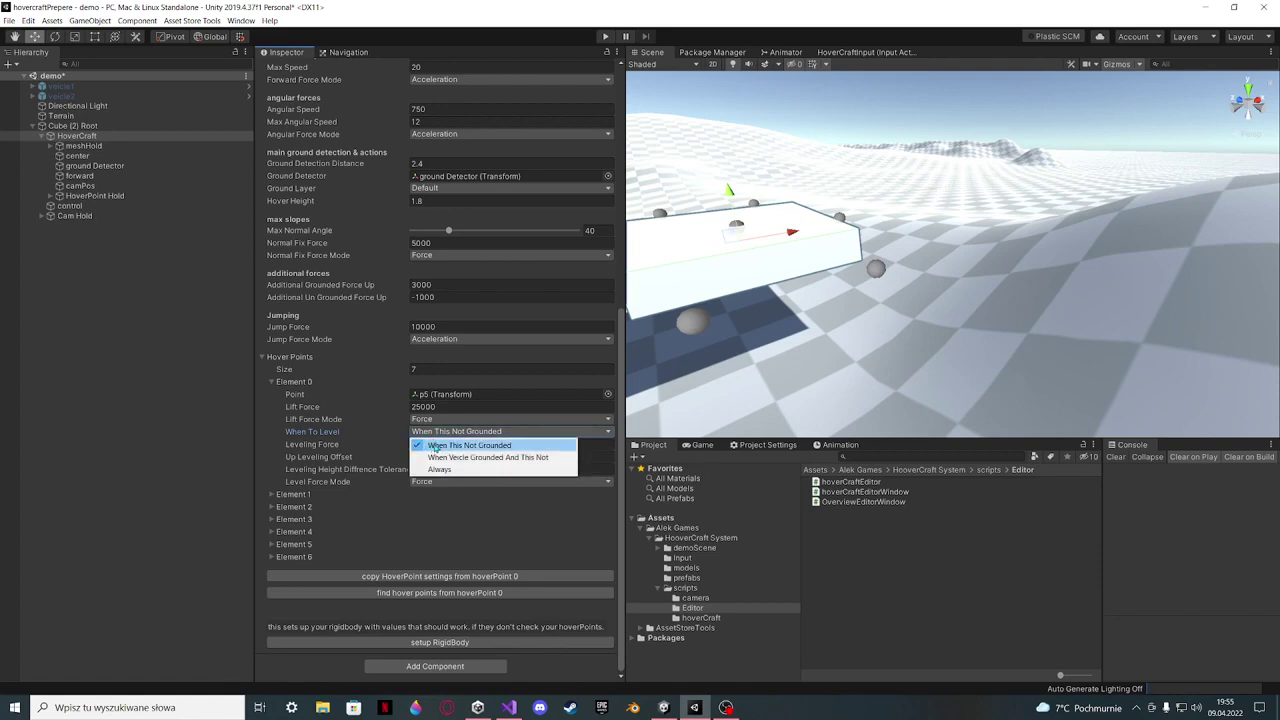
click(263, 444)
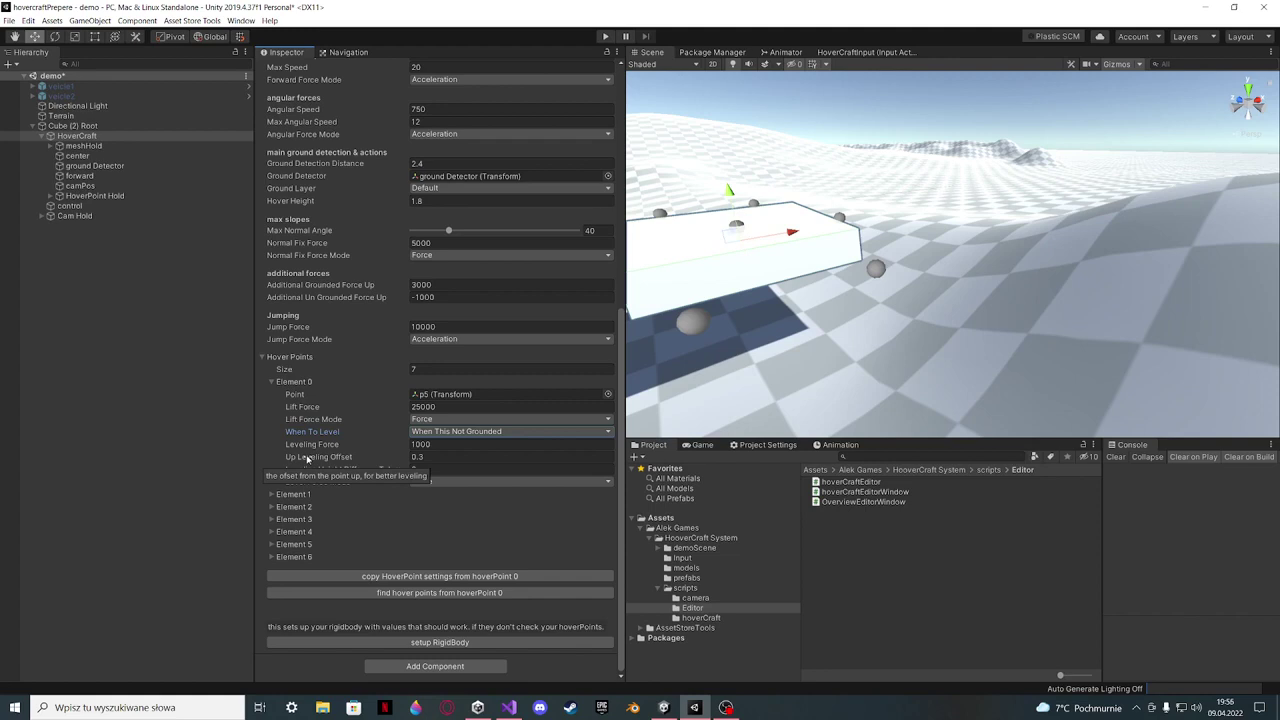
right_drag(978, 229, 859, 187)
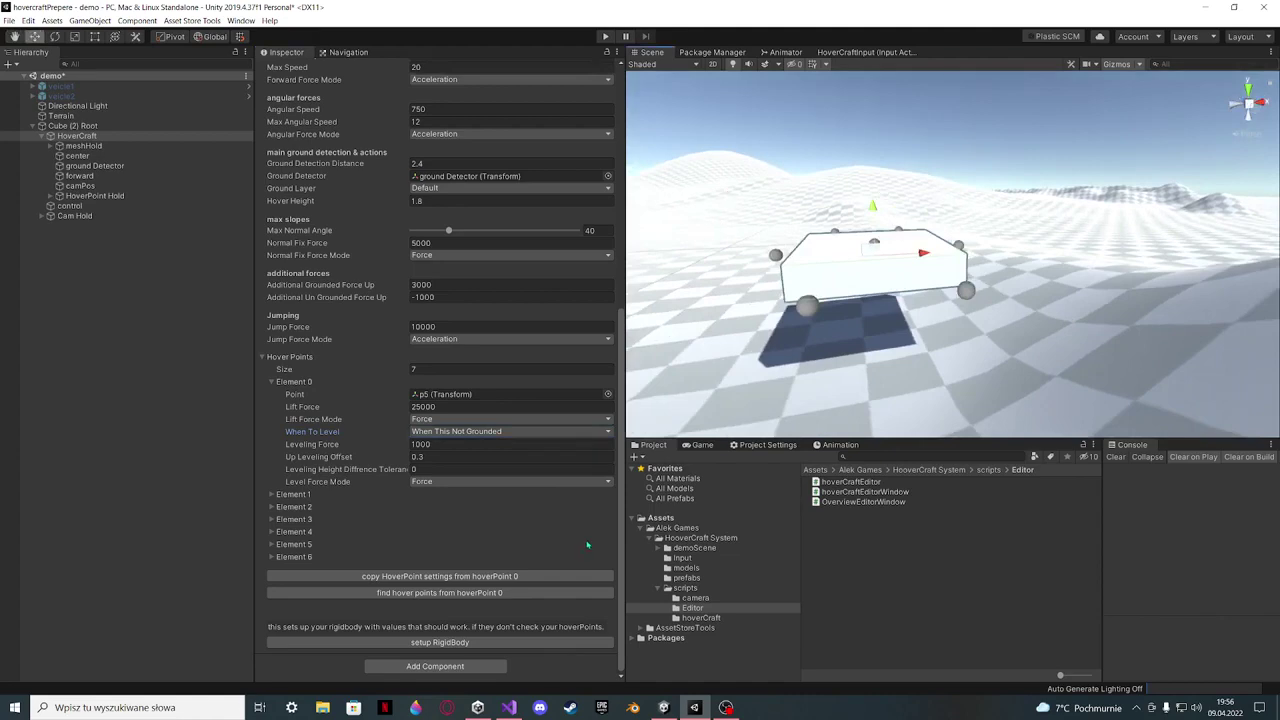
Switch to Visual Studio and examine the leveling logic in the hover() method of hoverCraft.cs, collapsing the input parse region
click(509, 707)
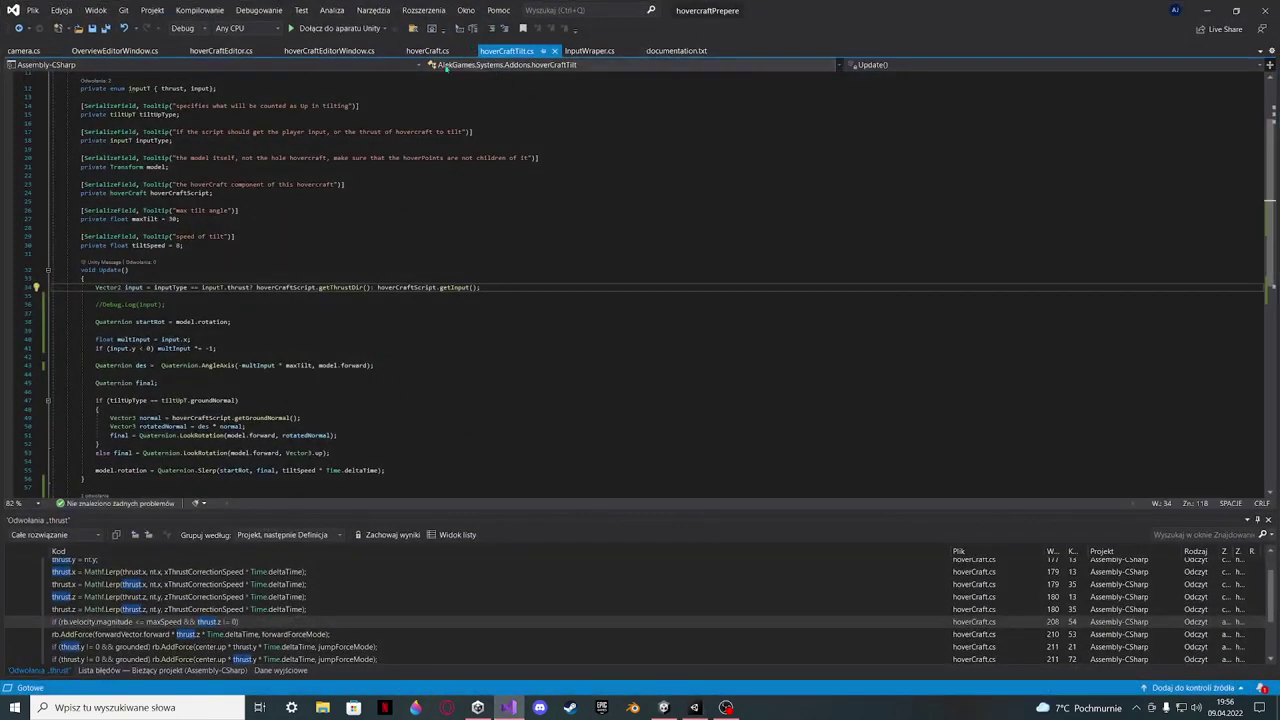
click(427, 50)
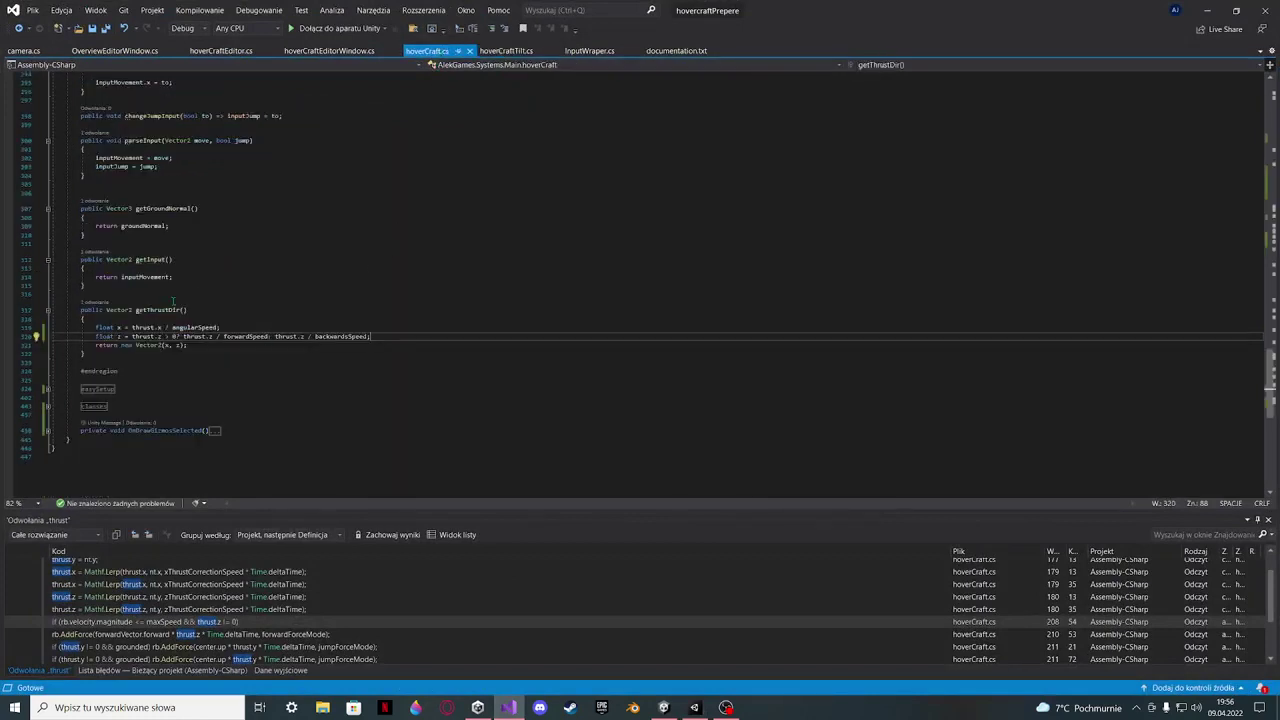
scroll(172, 300, up, 8)
click(46, 173)
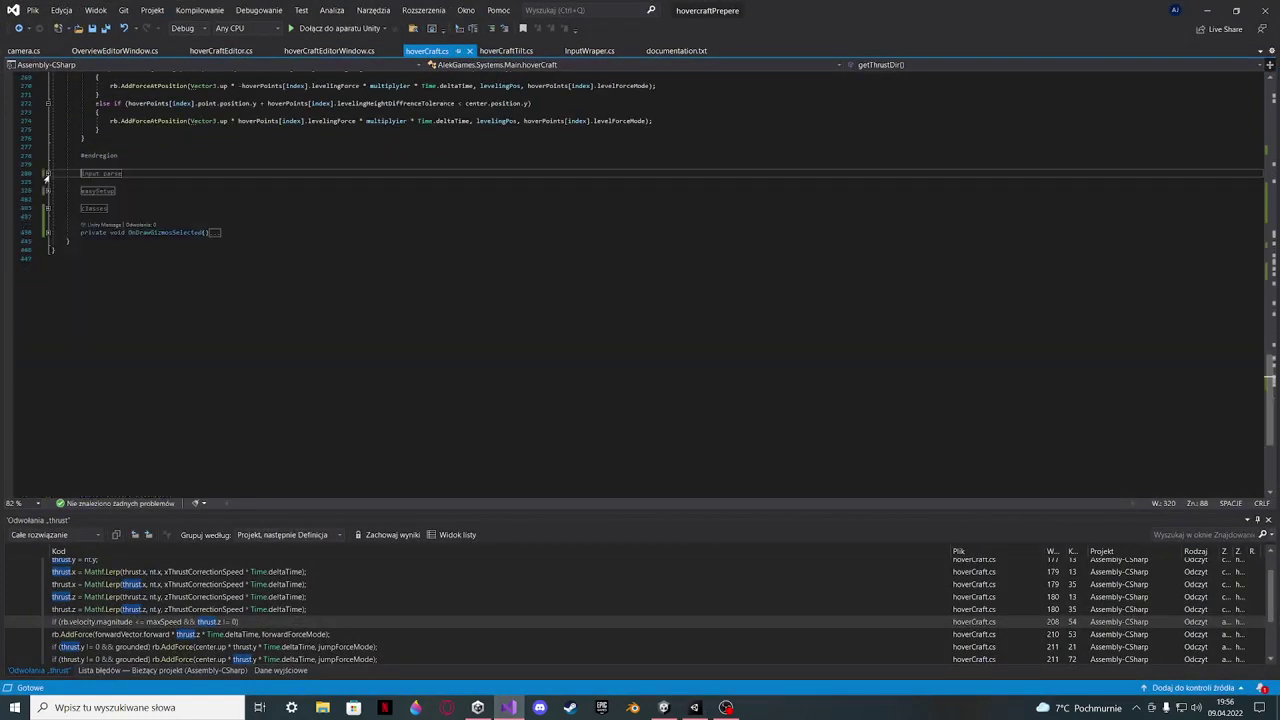
scroll(58, 233, up, 19)
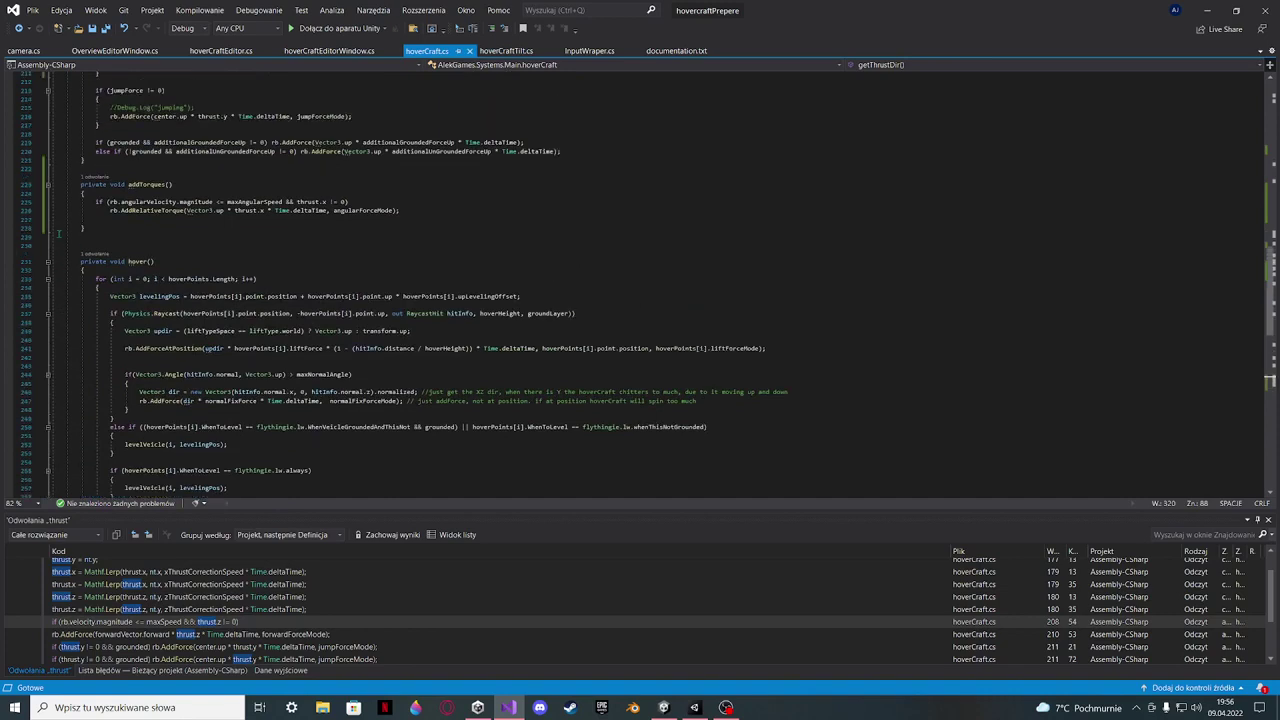
scroll(102, 270, down, 3)
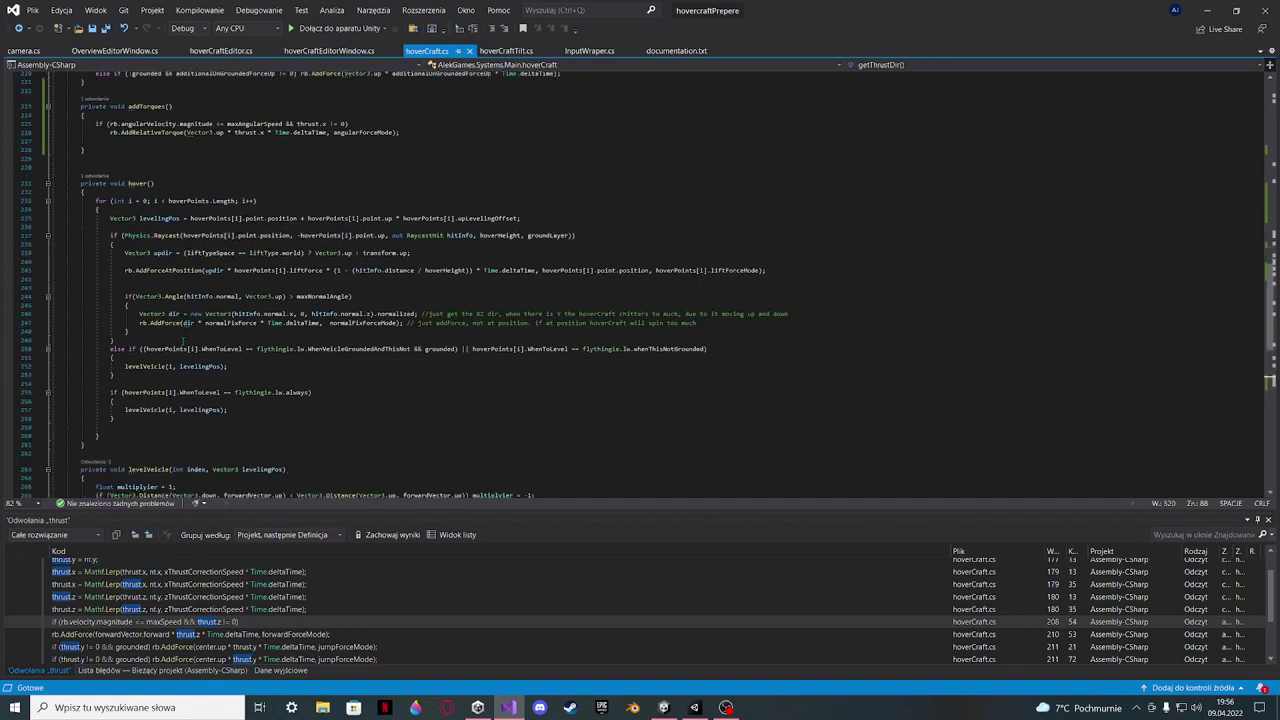
mouse_move(170, 298)
mouse_move(140, 255)
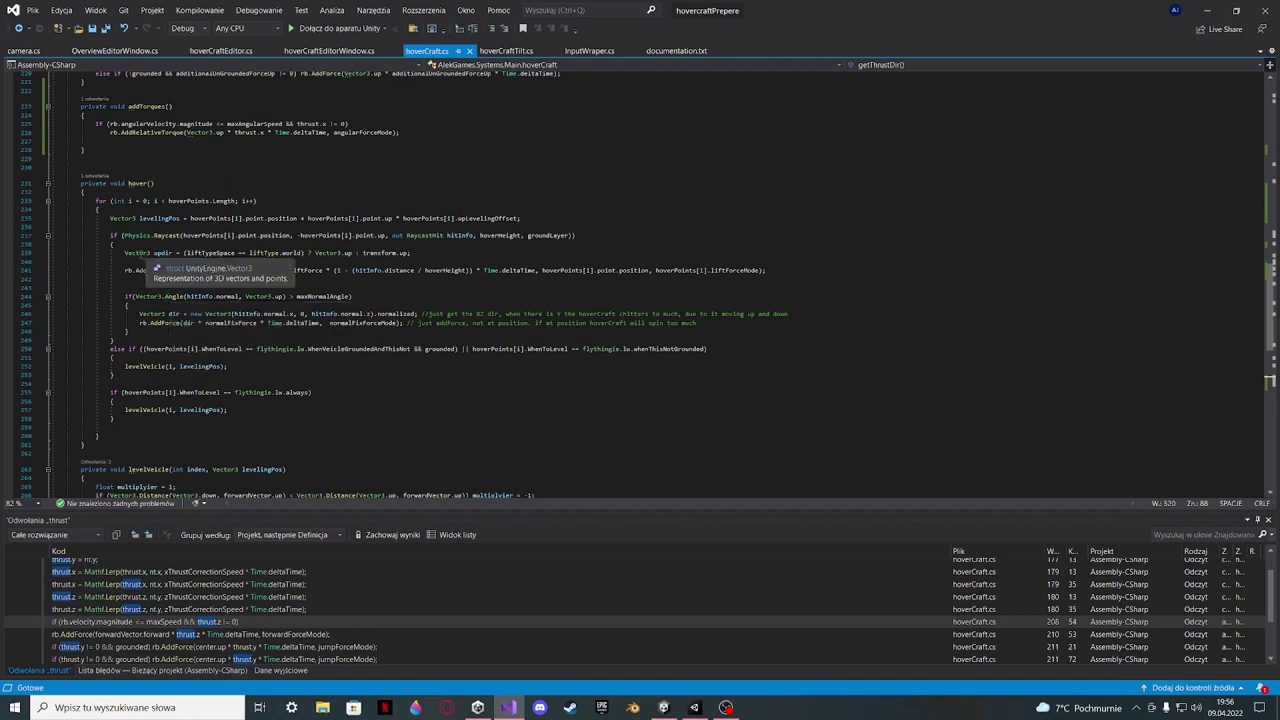
Return to Unity and keep Element 0's When To Level option at When This Not Grounded
click(1207, 10)
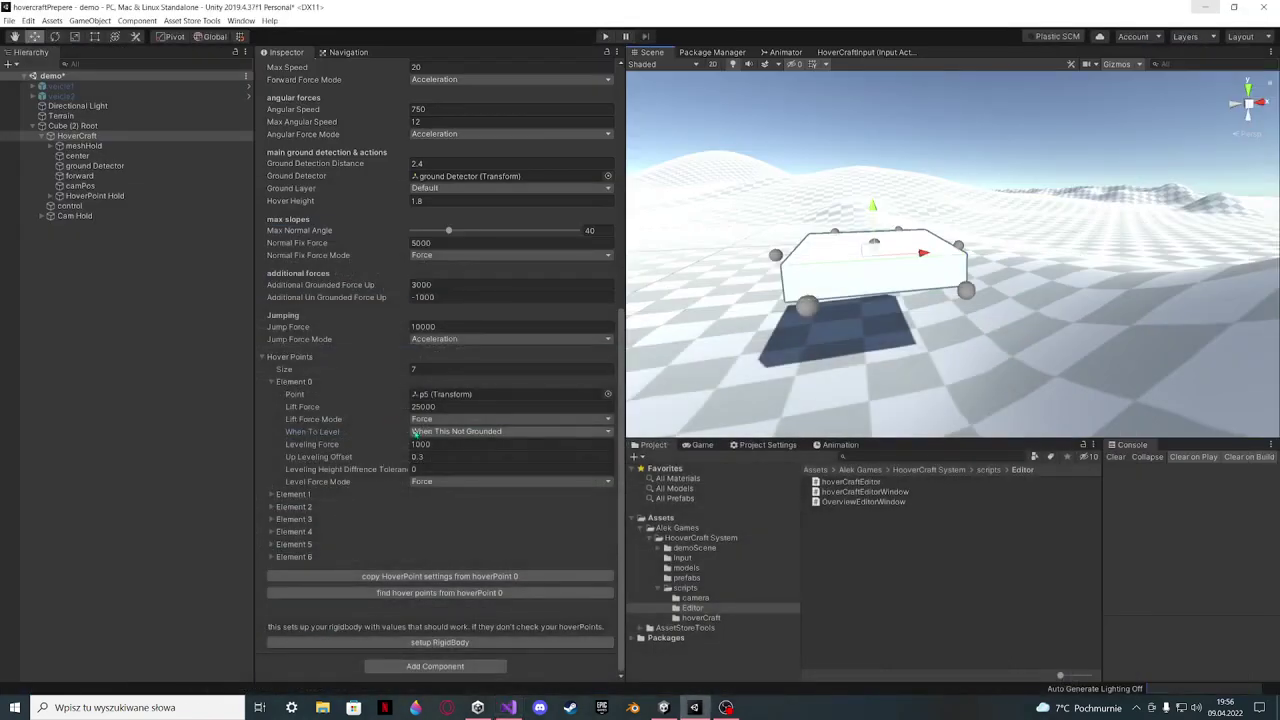
click(422, 444)
key(Return)
Rotate the HoverCraft about 90 degrees so that it stands on its side above the terrain
key(e)
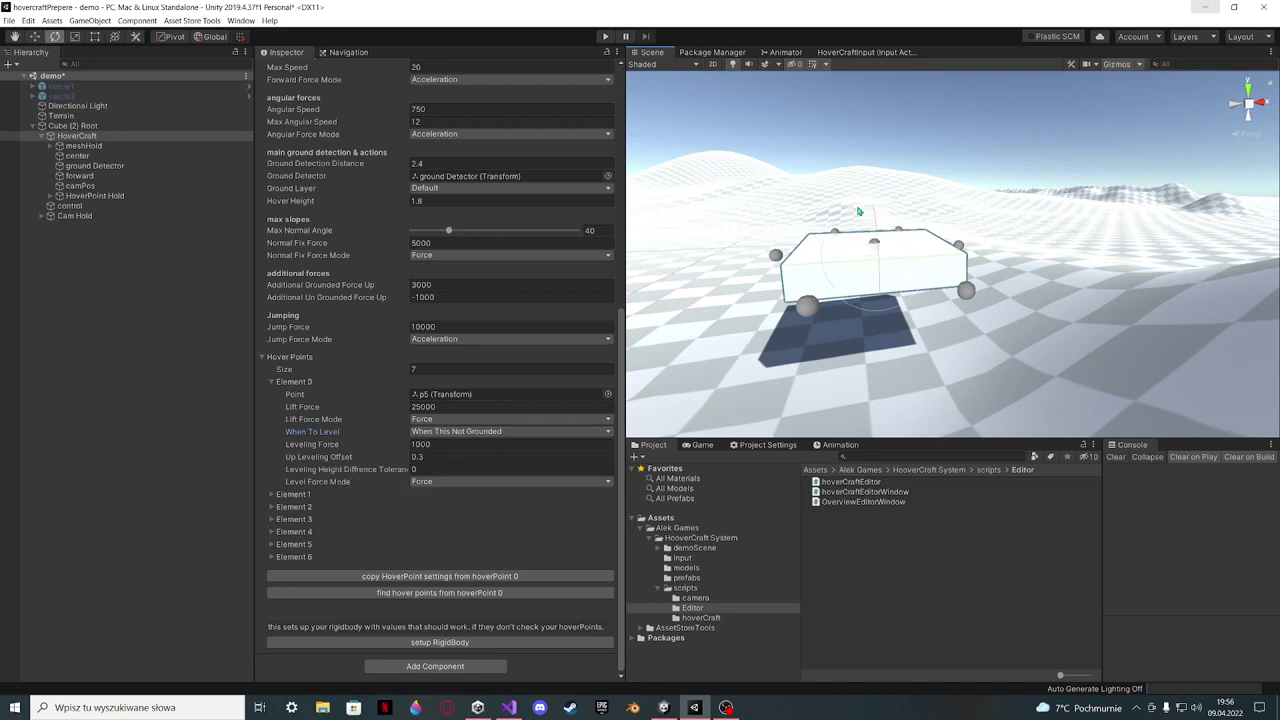
drag(858, 211, 706, 261)
mouse_move(869, 221)
middle_down()
mouse_move(873, 240)
mouse_move(884, 216)
middle_up()
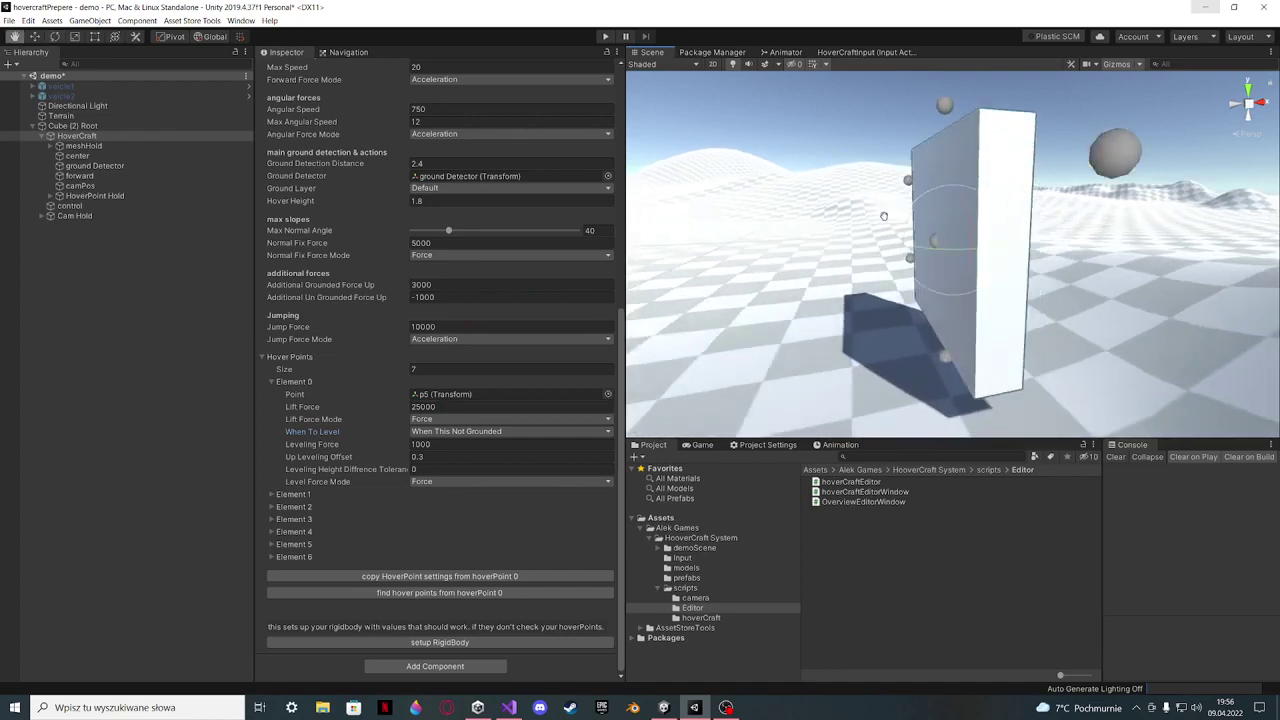
right_drag(884, 216, 883, 224)
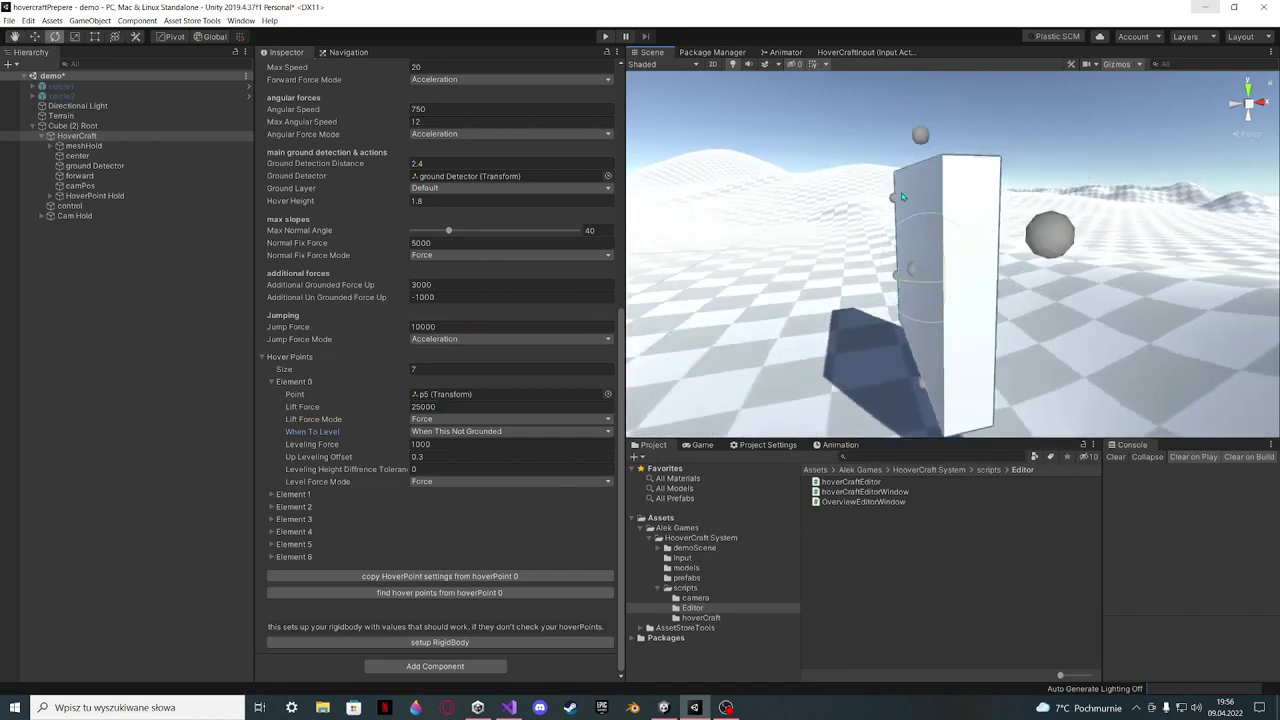
Rotate the HoverCraft back to lie flat above the terrain and set its Z rotation to 0
right_drag(976, 165, 897, 271)
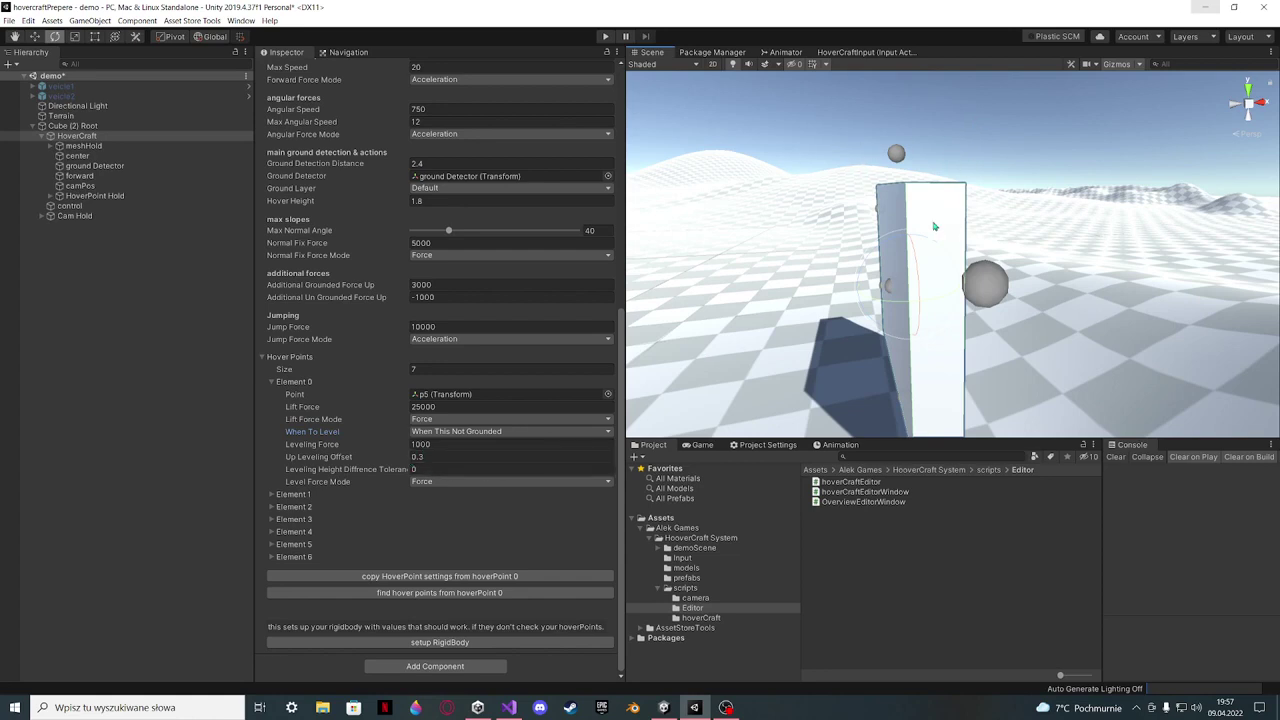
drag(878, 252, 1104, 269)
scroll(460, 200, up, 7)
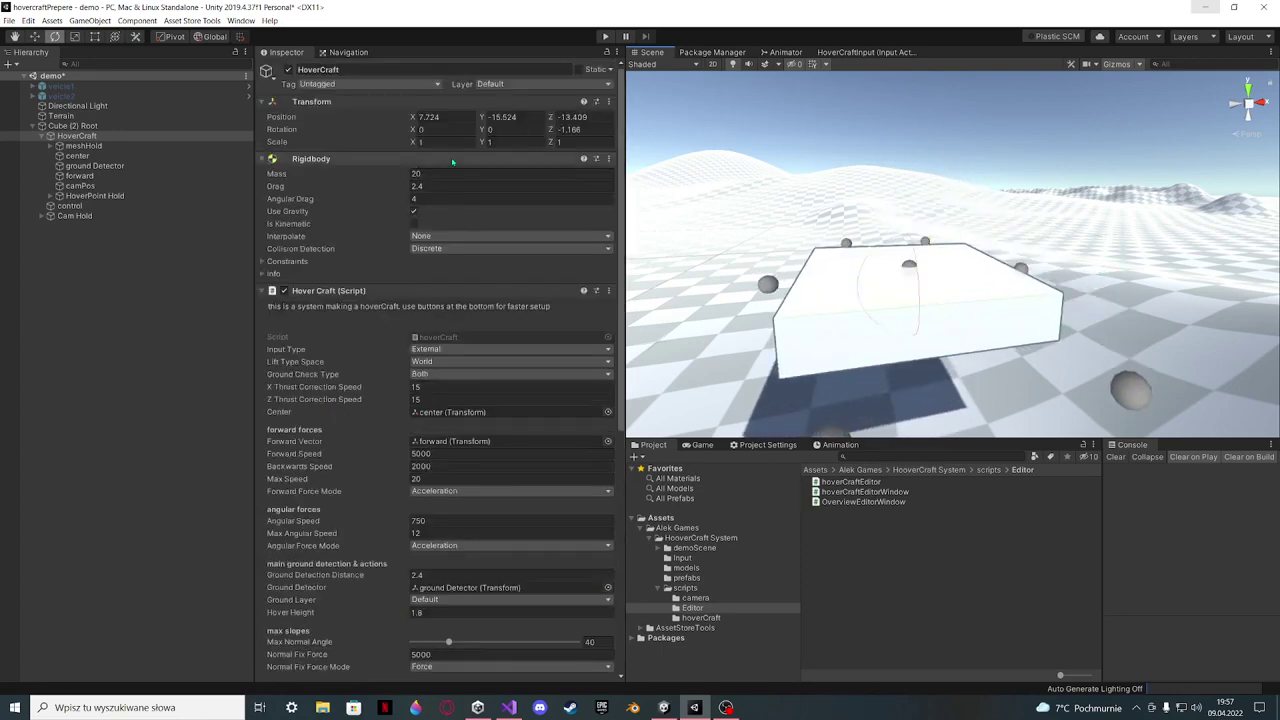
click(591, 131)
Set Element 0's Up Leveling Offset to -0.3 in the HoverCraft's hover points
scroll(440, 420, down, 10)
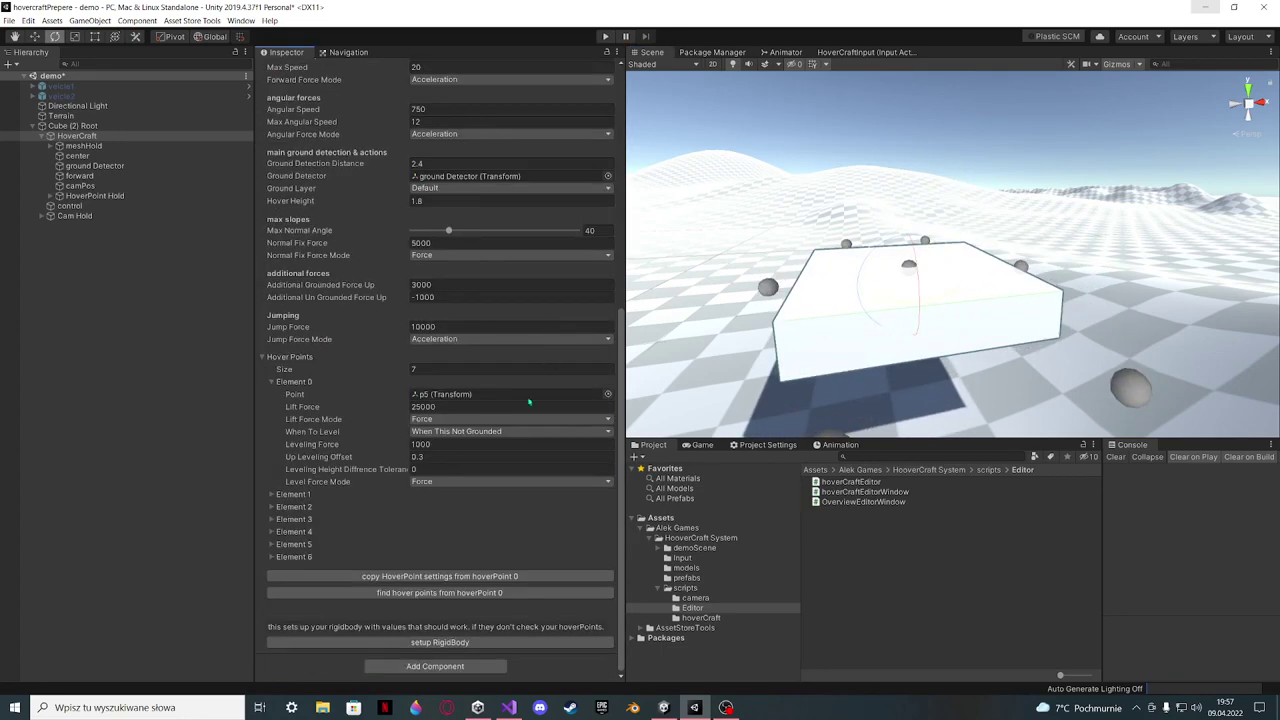
click(435, 456)
text(-0.3)
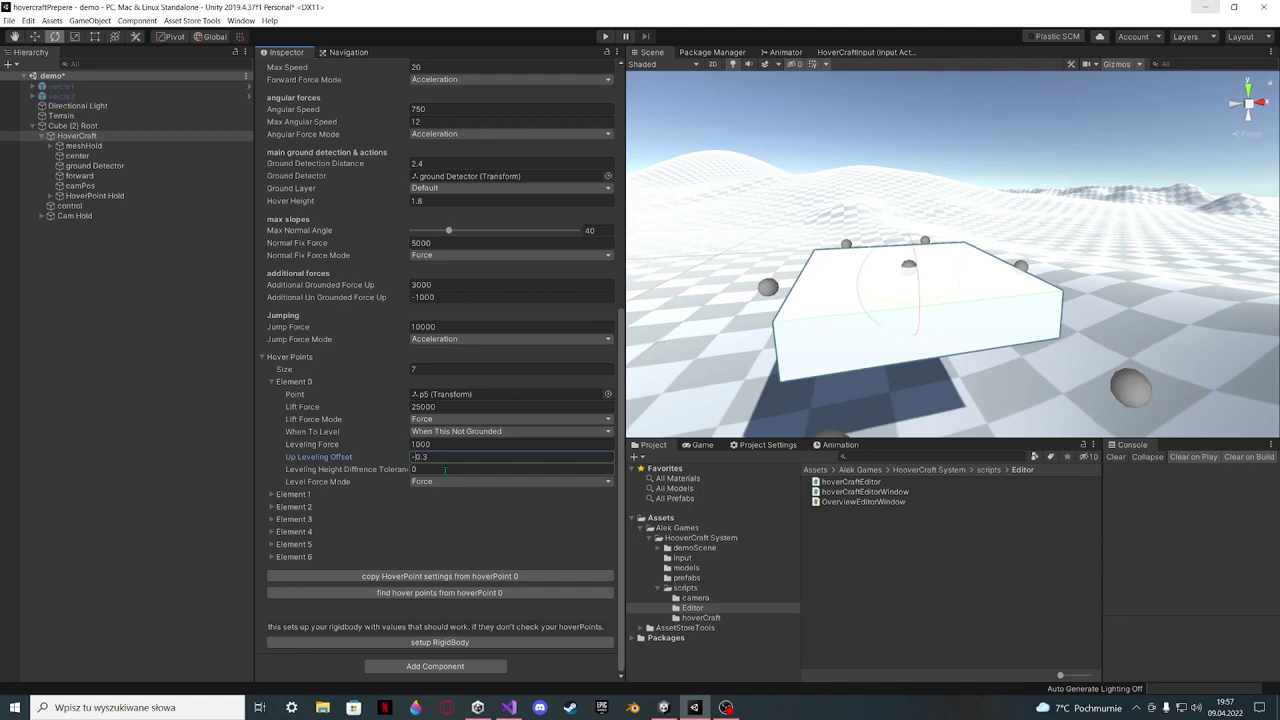
mouse_move(349, 467)
Set Element 0's Lift Force to 0 and briefly test the hovercraft in Play mode
click(425, 406)
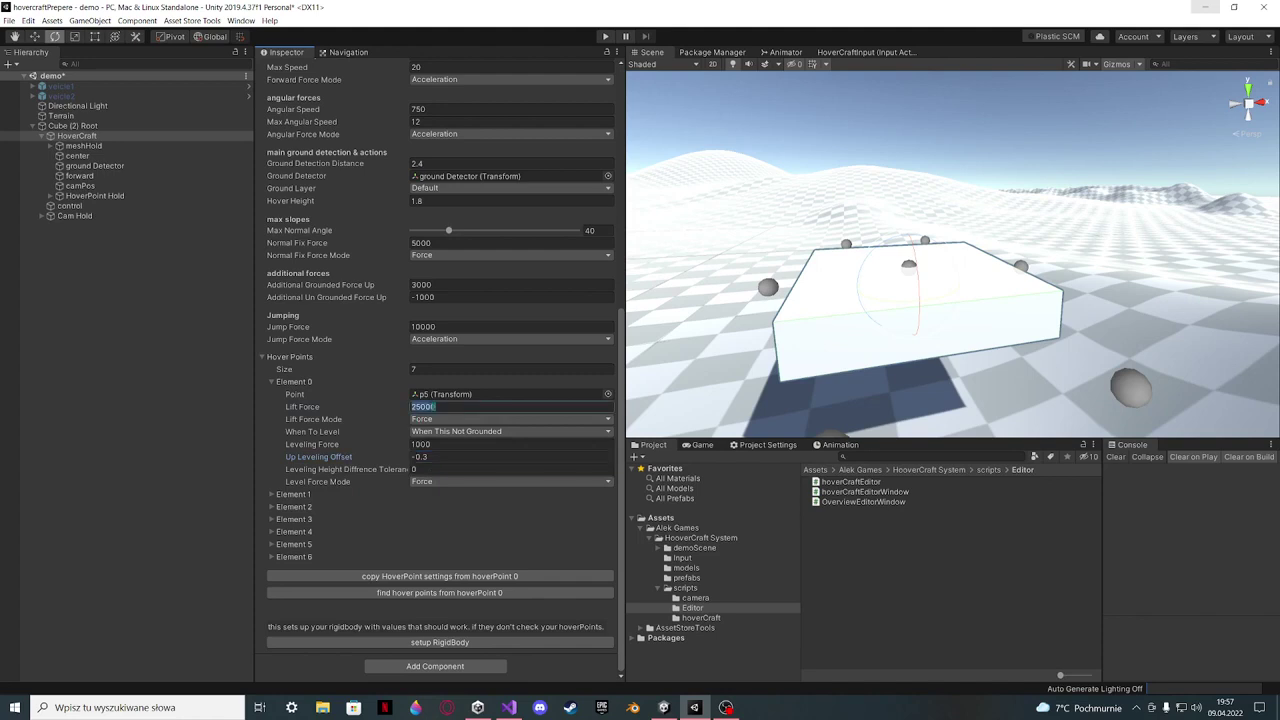
text(20000)
click(291, 494)
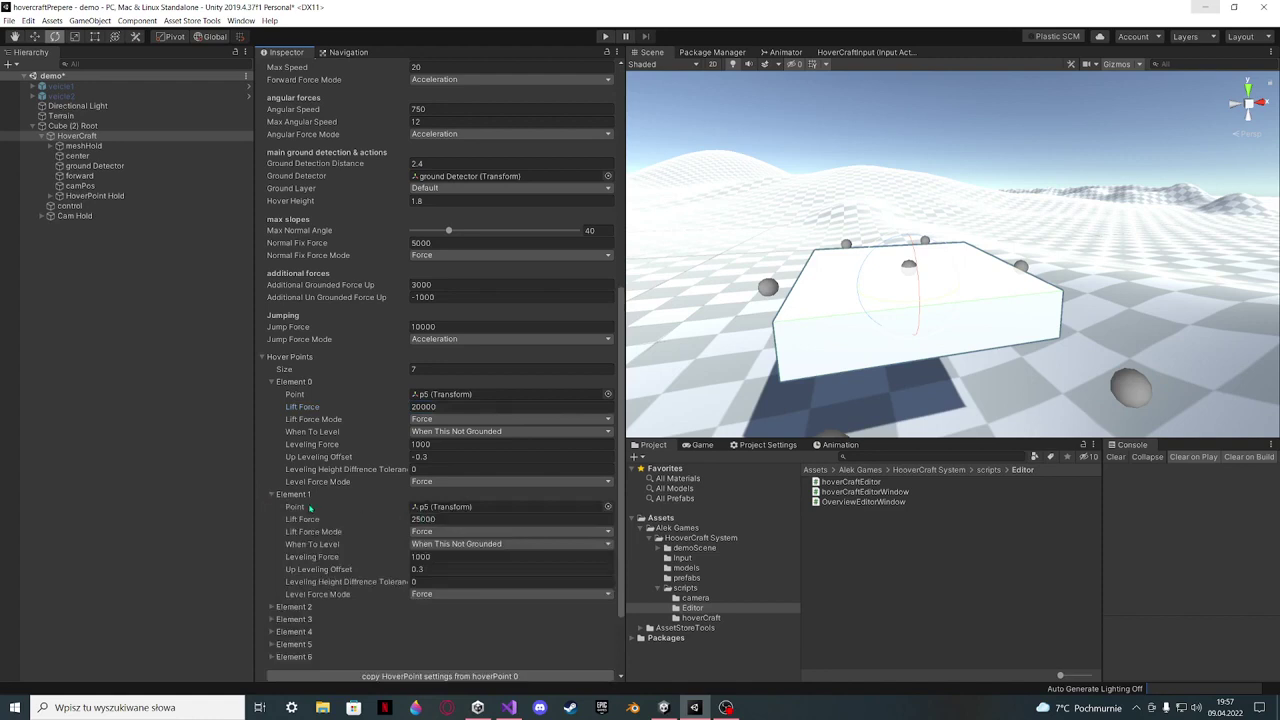
click(425, 406)
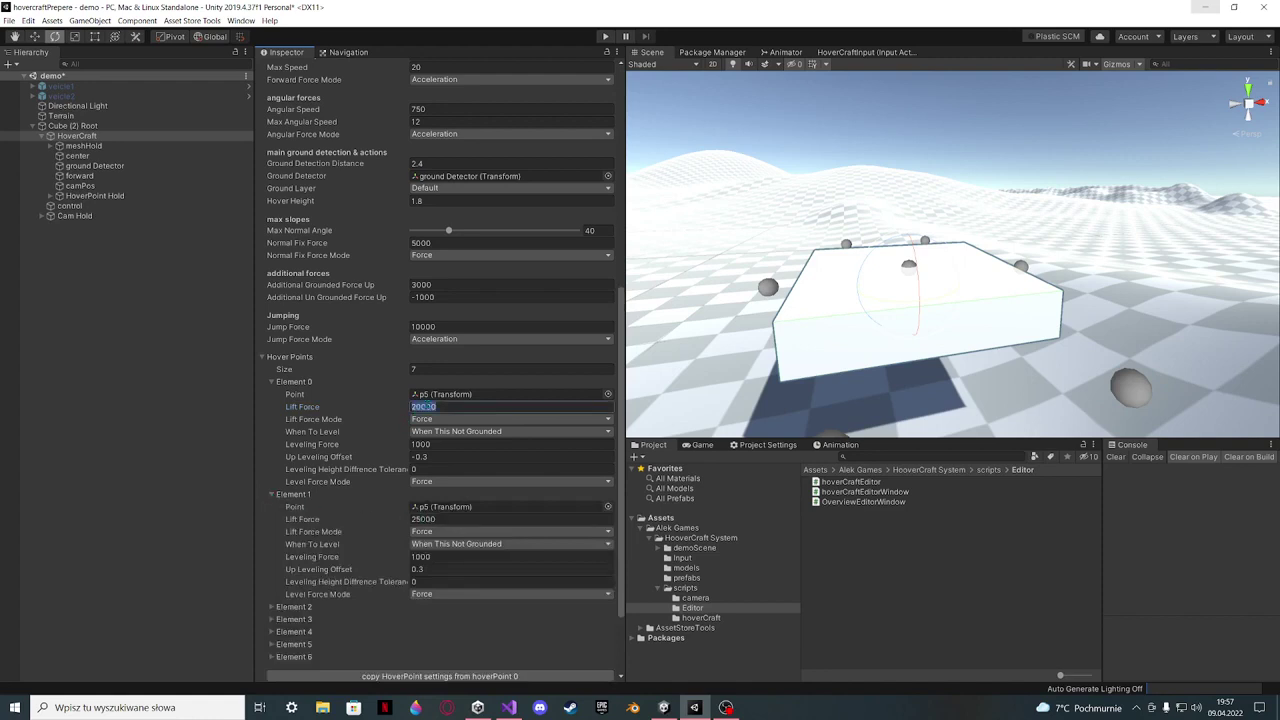
text(0)
click(605, 36)
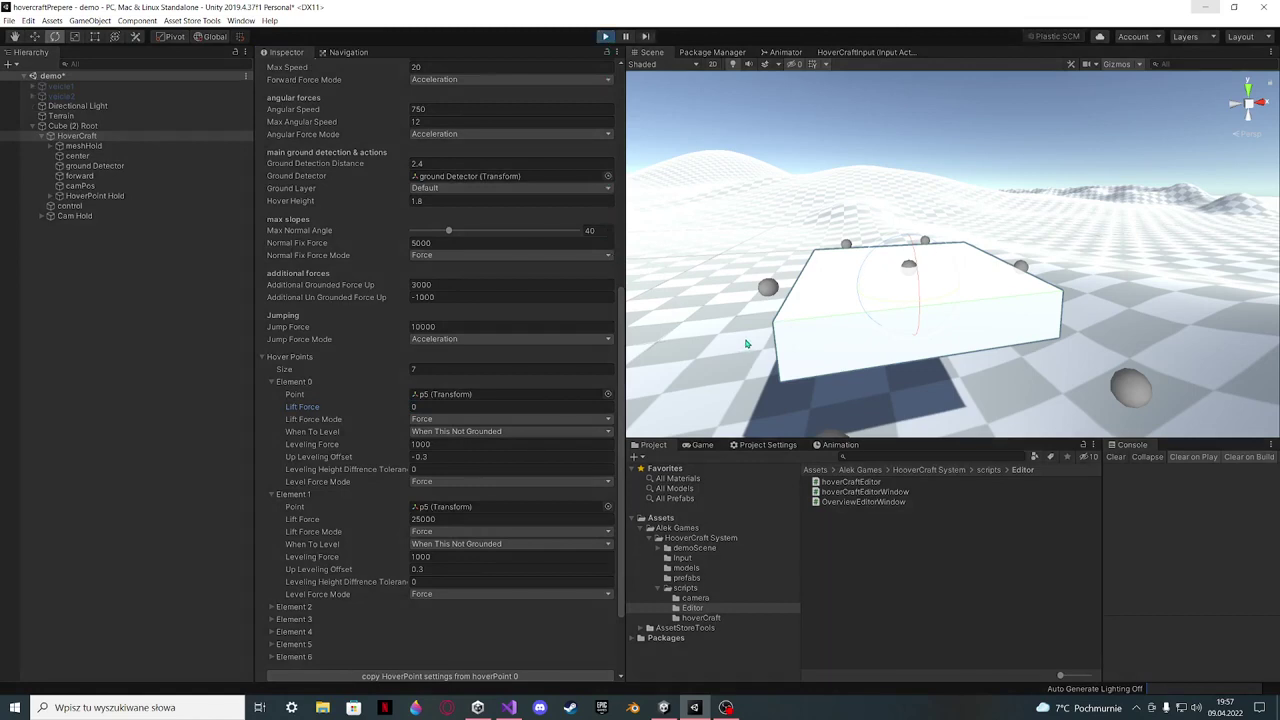
key(ctrl+p)
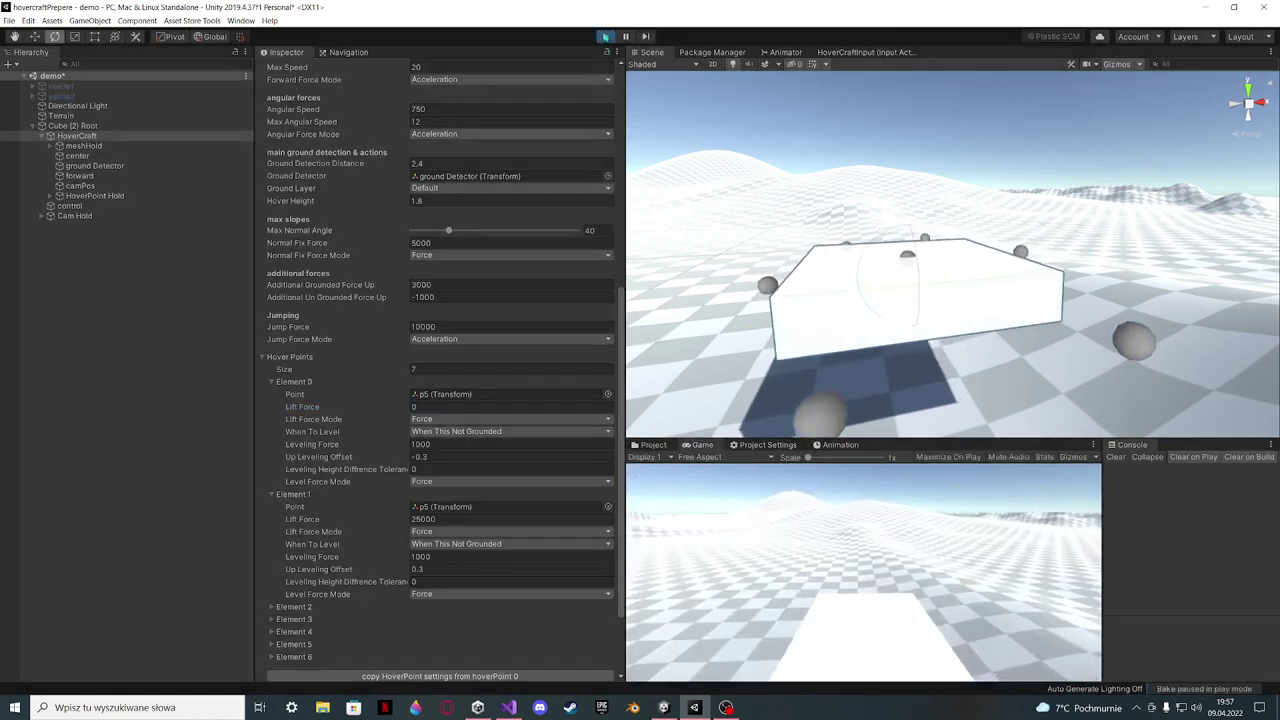
Locate Element 0's point p5 under HoverPoint Hold and examine where it sits on the hovercraft
click(455, 395)
click(97, 208)
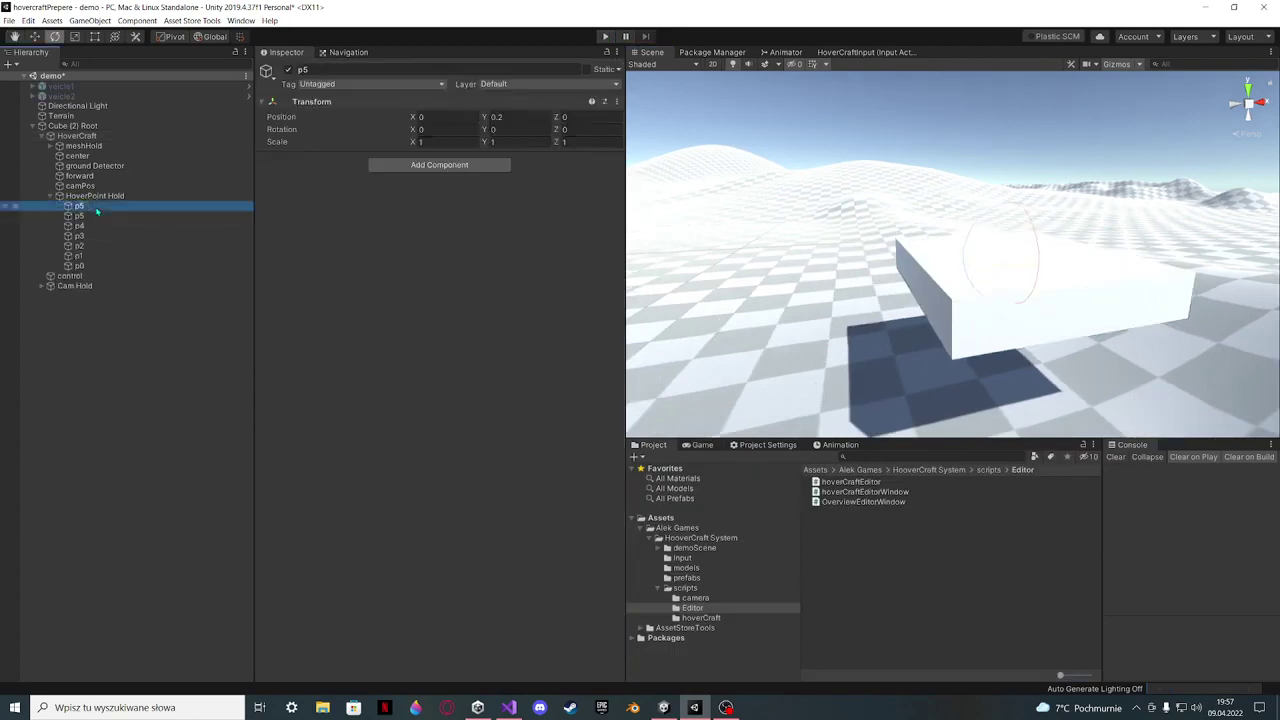
middle_drag(943, 163, 945, 194)
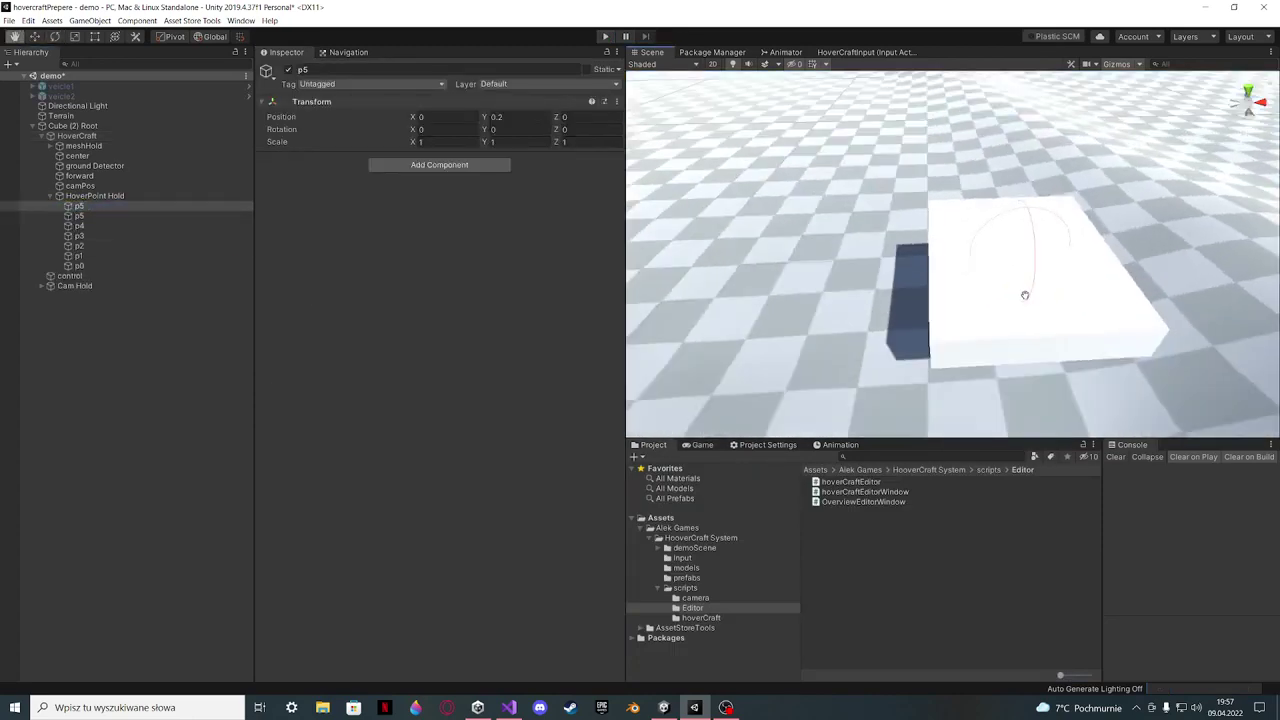
Set the Lift Force of the HoverCraft's hover point Elements 1 and 2 to 0
click(77, 135)
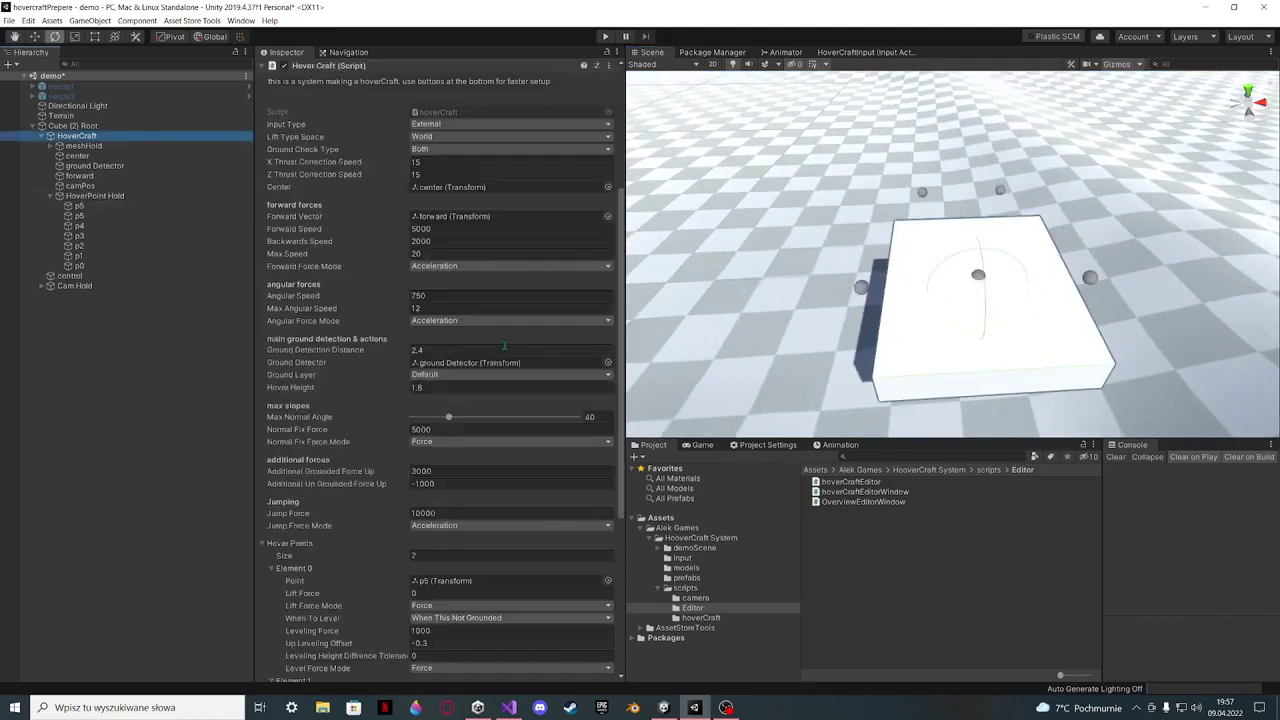
scroll(447, 387, down, 10)
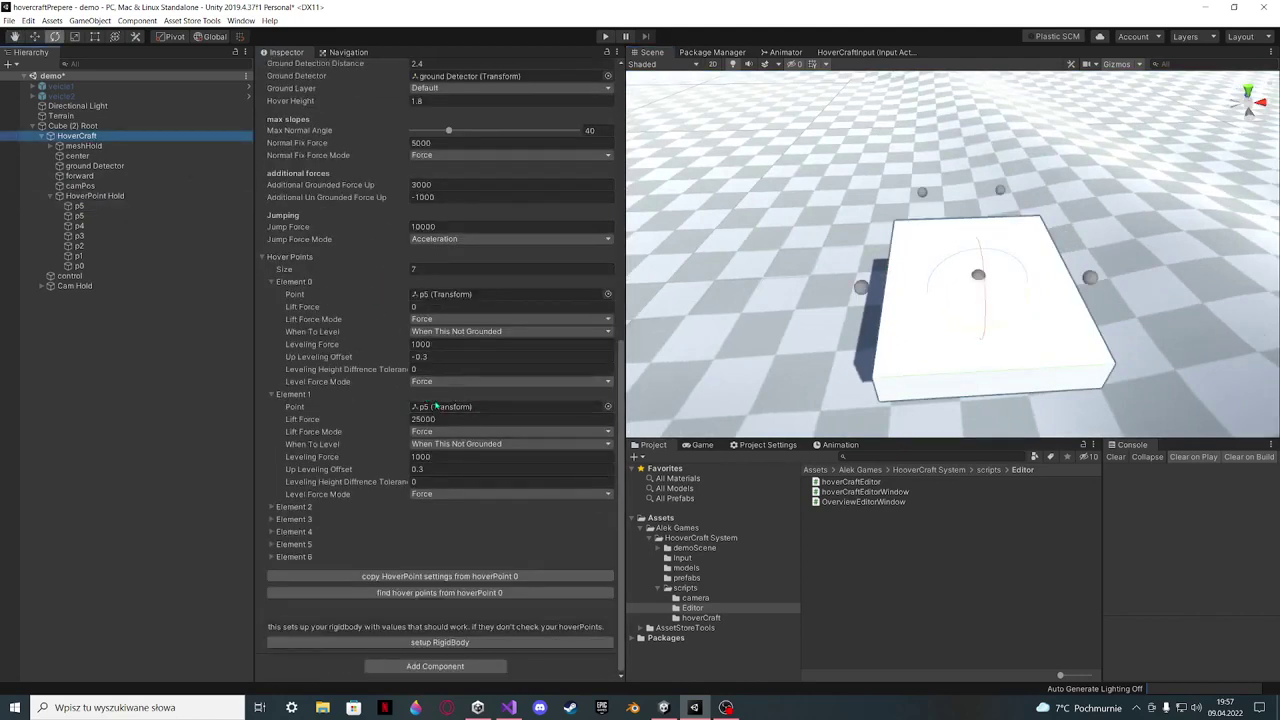
click(459, 419)
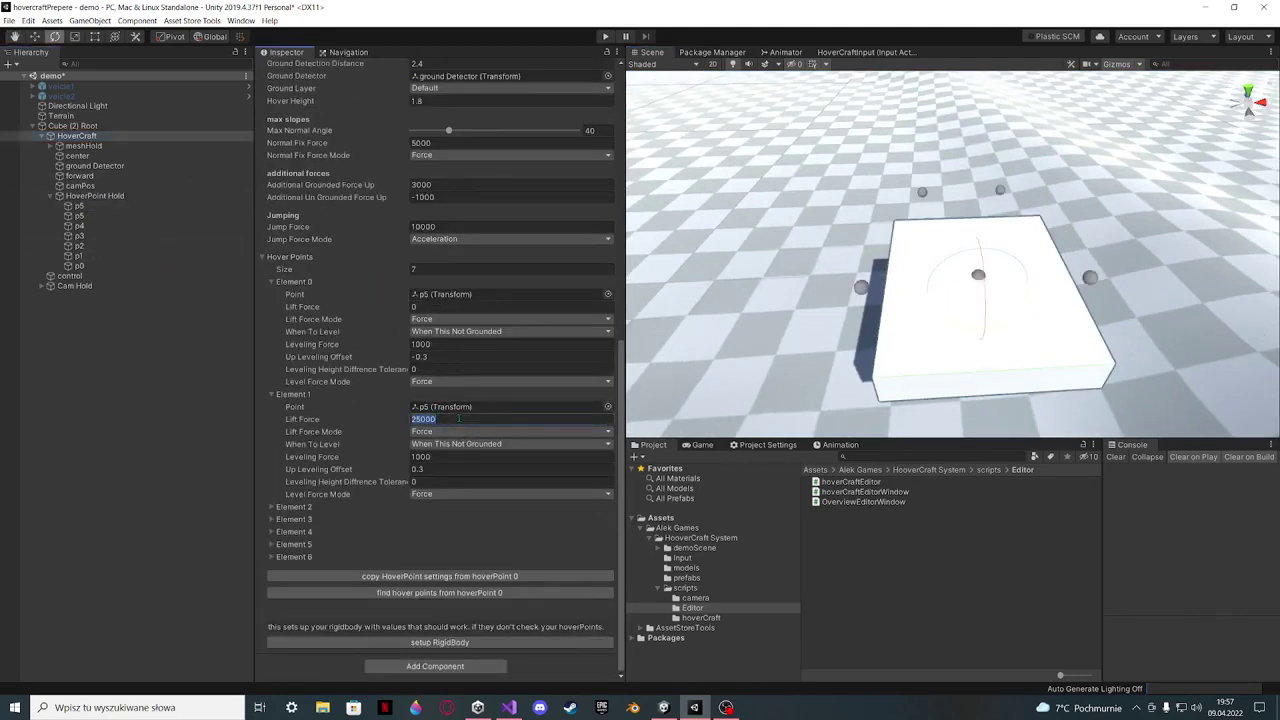
text(0)
click(413, 507)
click(438, 531)
text(0)
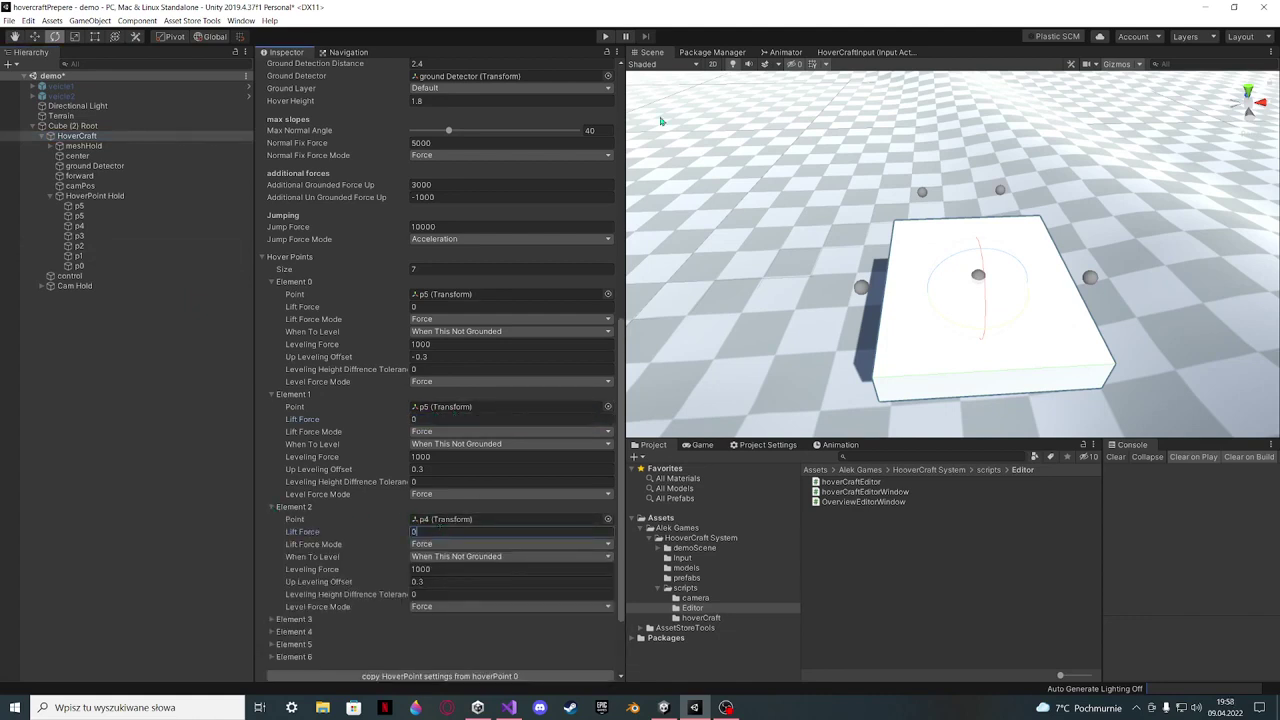
key(Return)
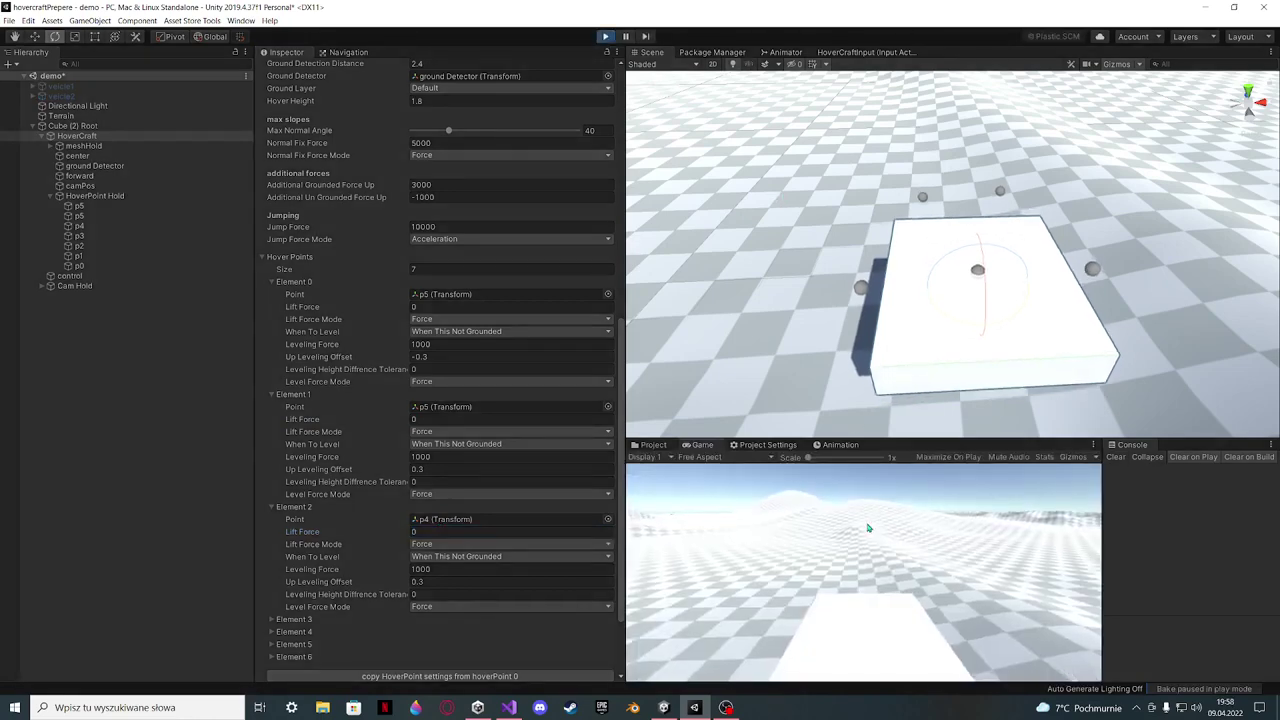
Test the hovercraft in Play mode with the Lift Force of Elements 3 and 4 set to 0, and end the play session
alt+drag(946, 291, 972, 158)
alt+drag(1016, 242, 966, 250)
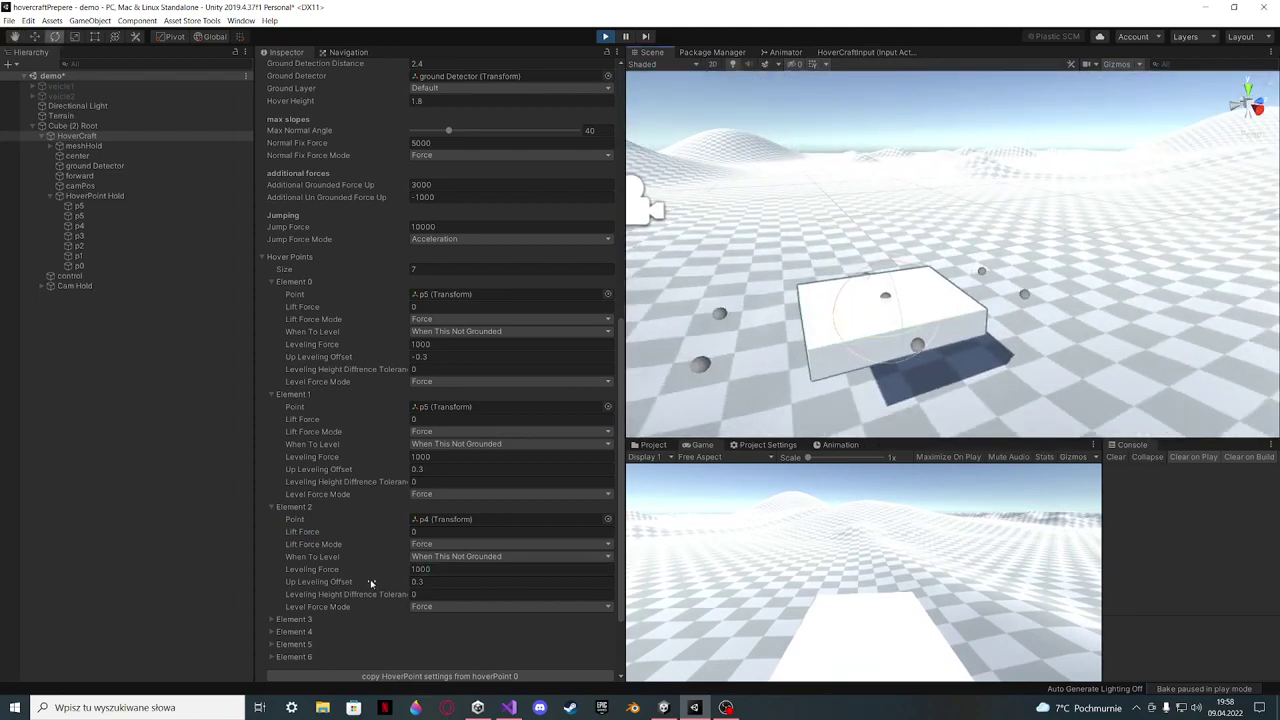
scroll(300, 560, down, 3)
click(274, 519)
click(416, 543)
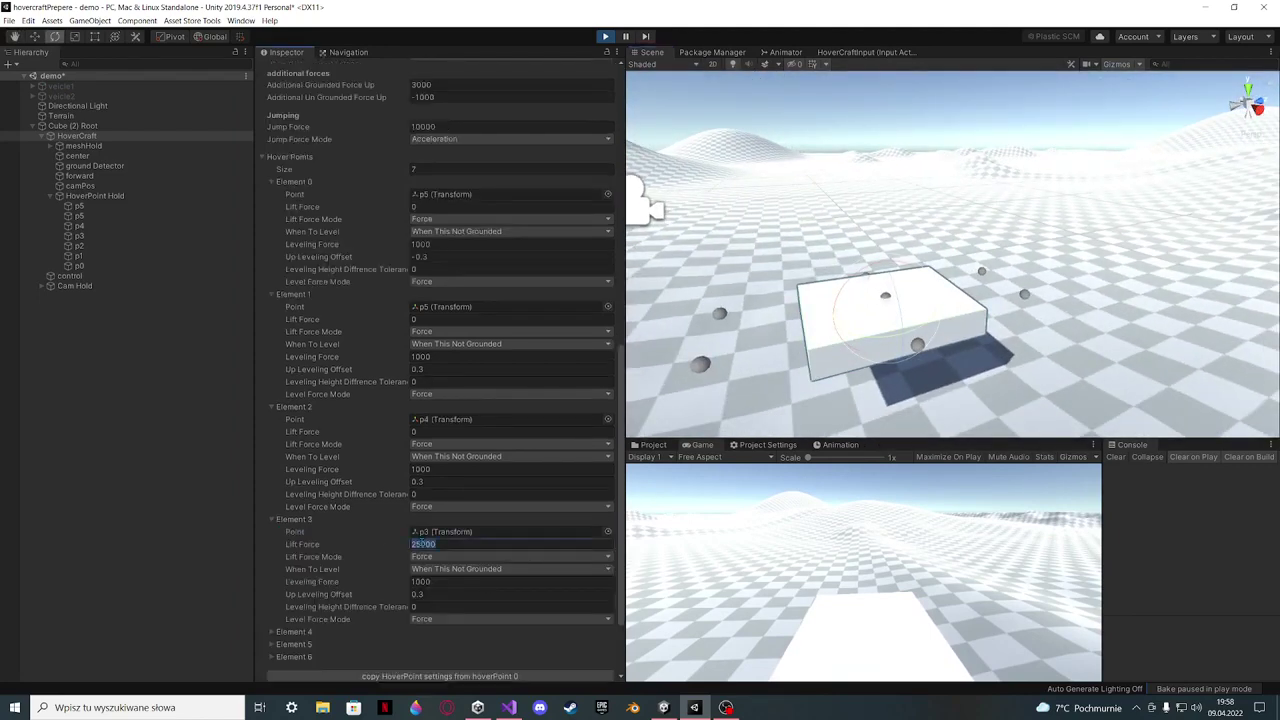
scroll(419, 543, down, 3)
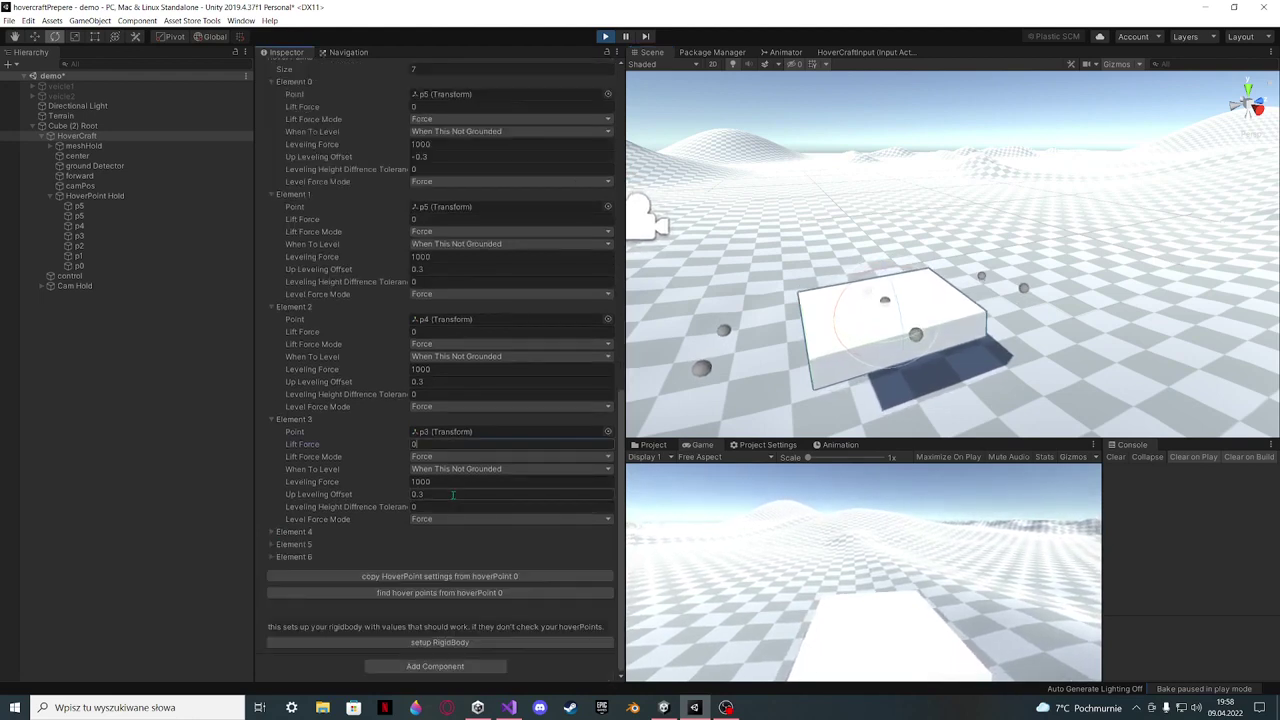
click(284, 535)
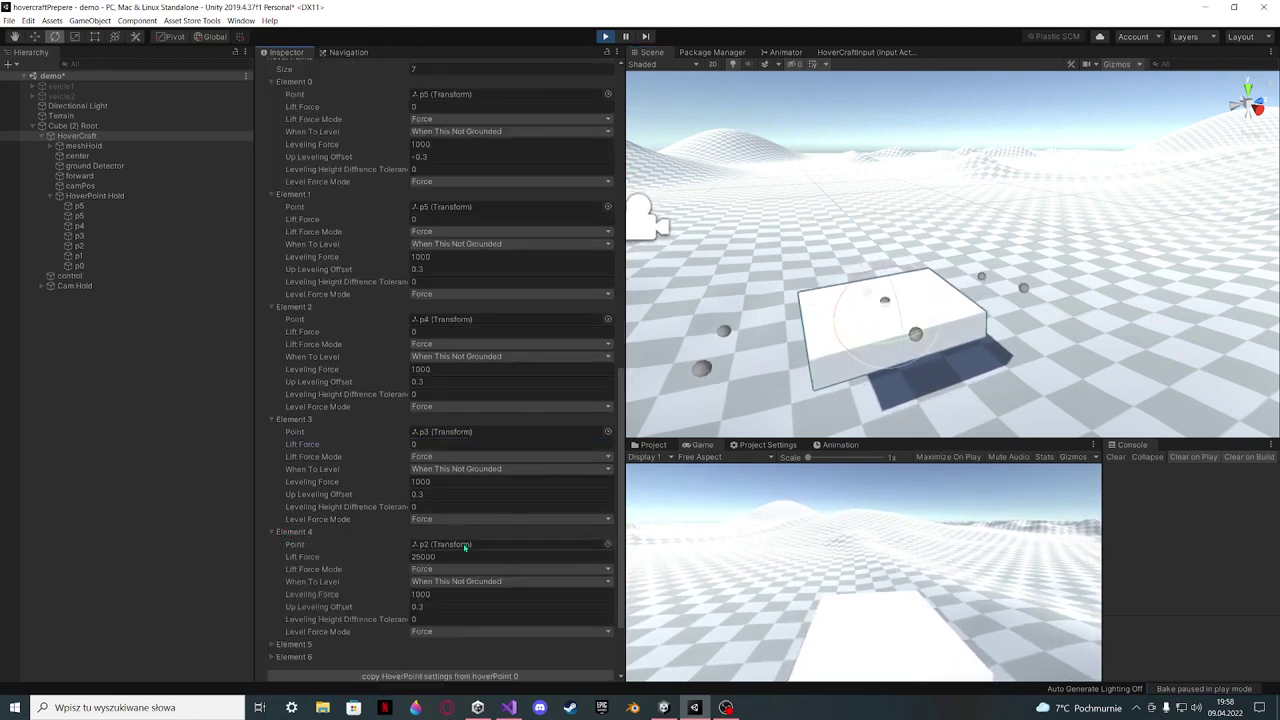
click(460, 556)
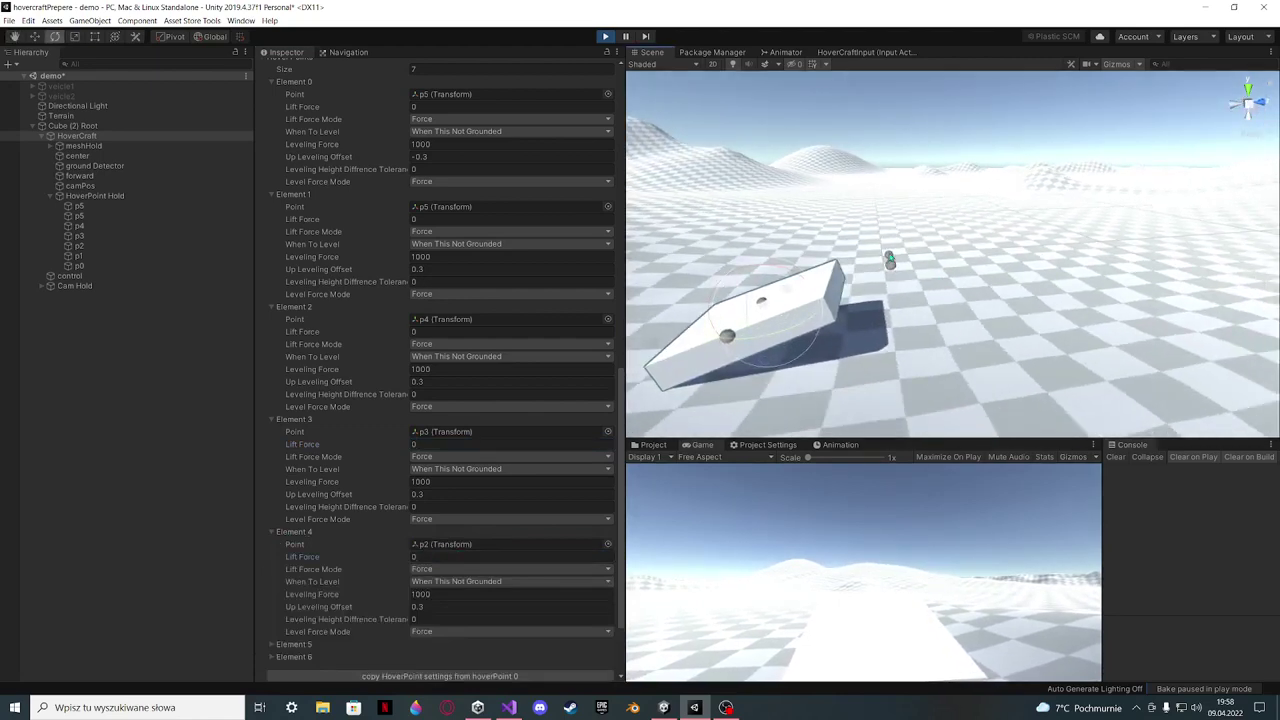
click(605, 36)
Set Element 0's Lift Force to 25000 and copy the settings of hoverPoint 0 to all hover points
click(452, 331)
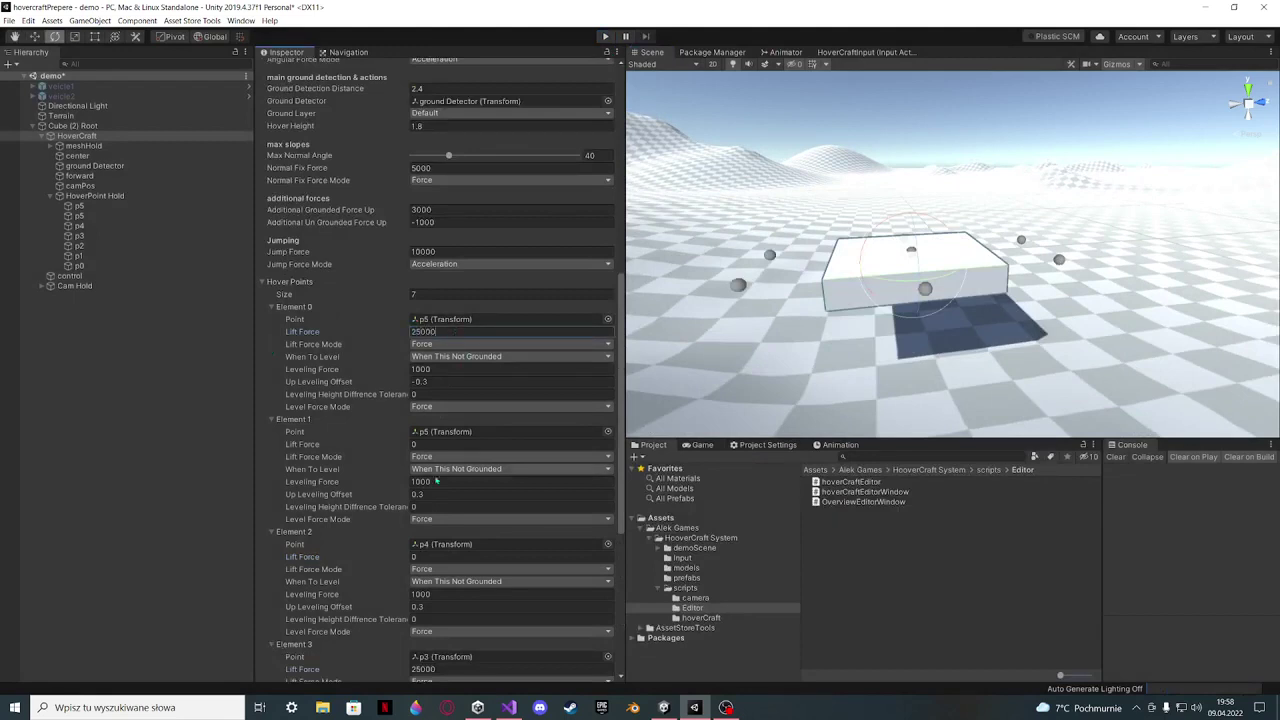
scroll(436, 481, down, 5)
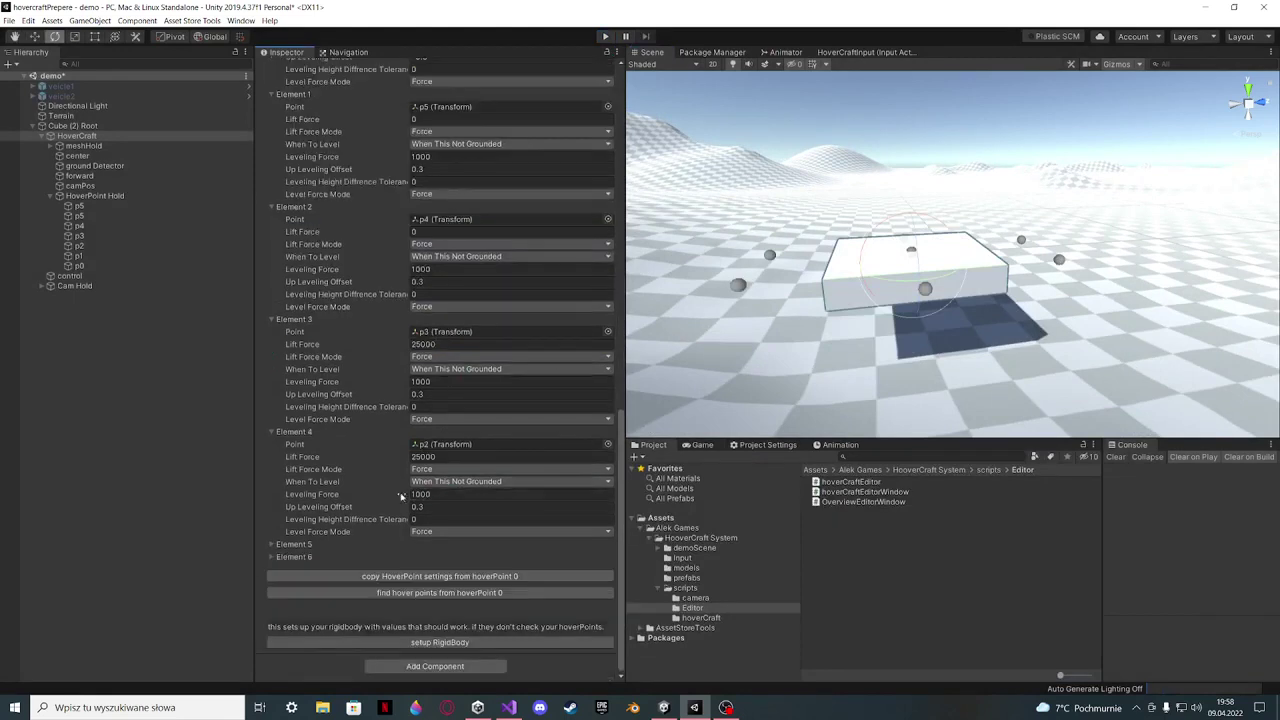
click(487, 577)
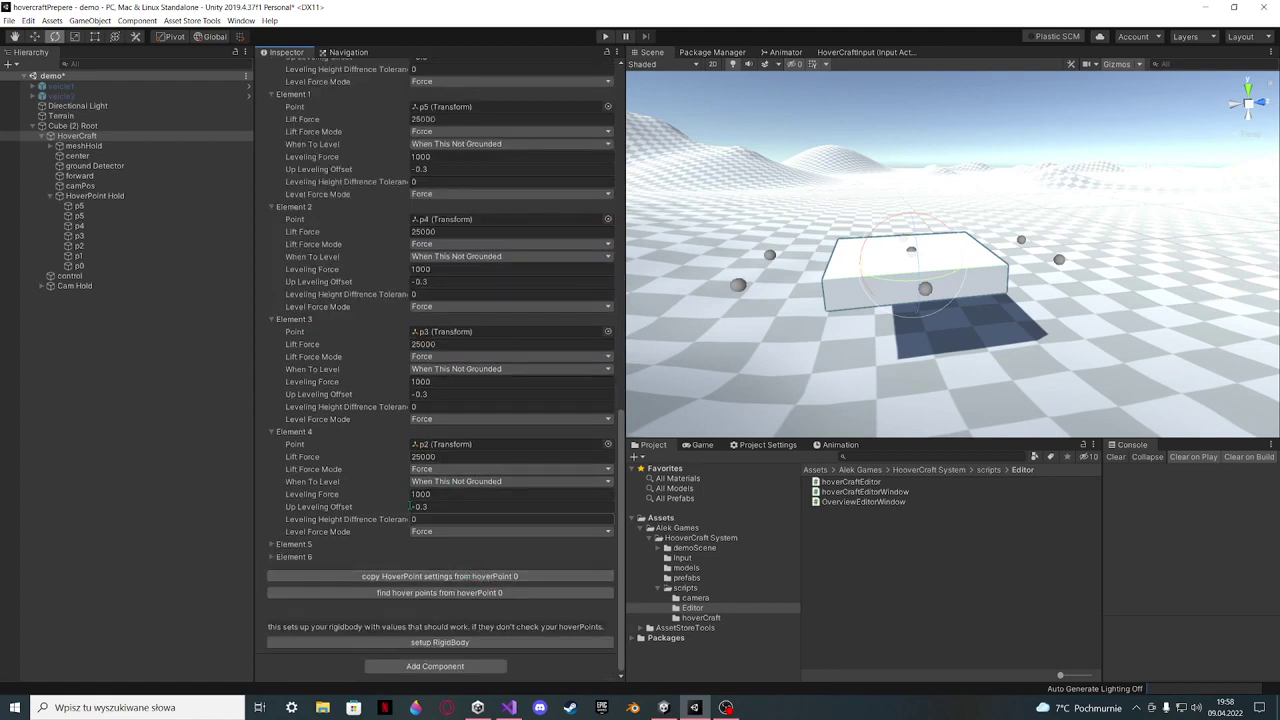
Set the Hover Points size to 1 and back to 7 to fill the list with copies of Element 0
scroll(432, 86, up, 5)
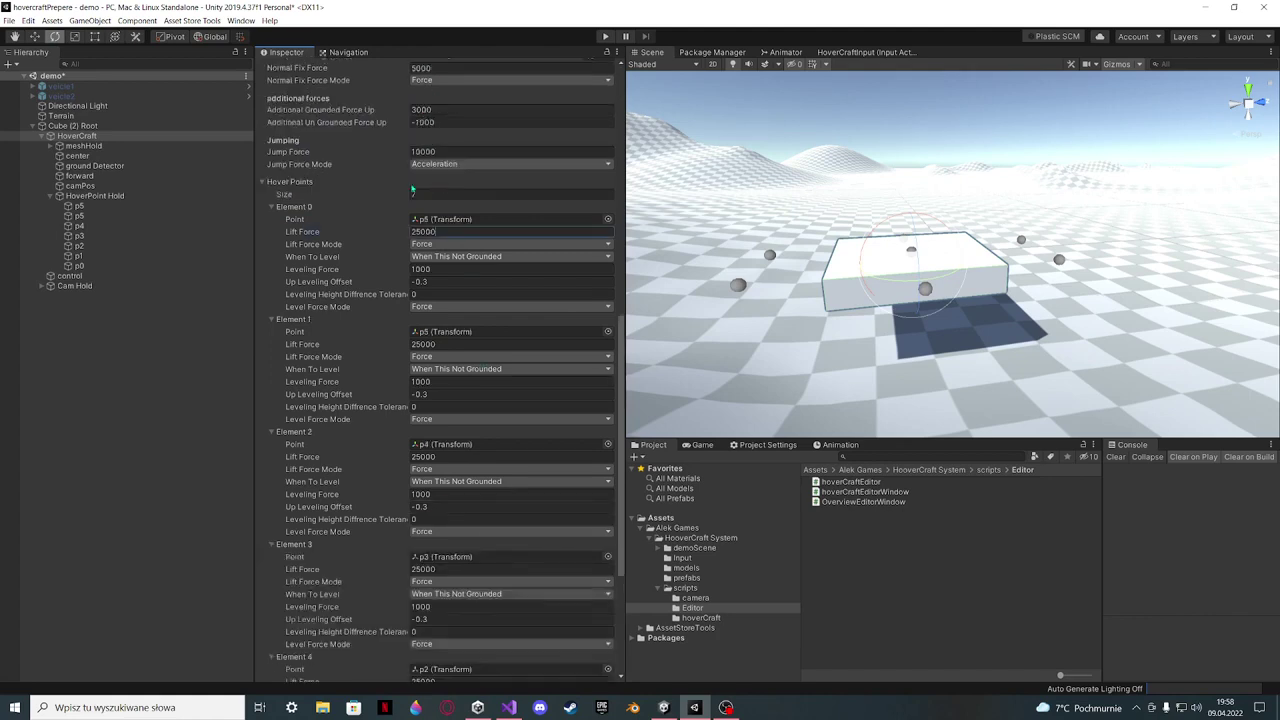
scroll(477, 404, down, 5)
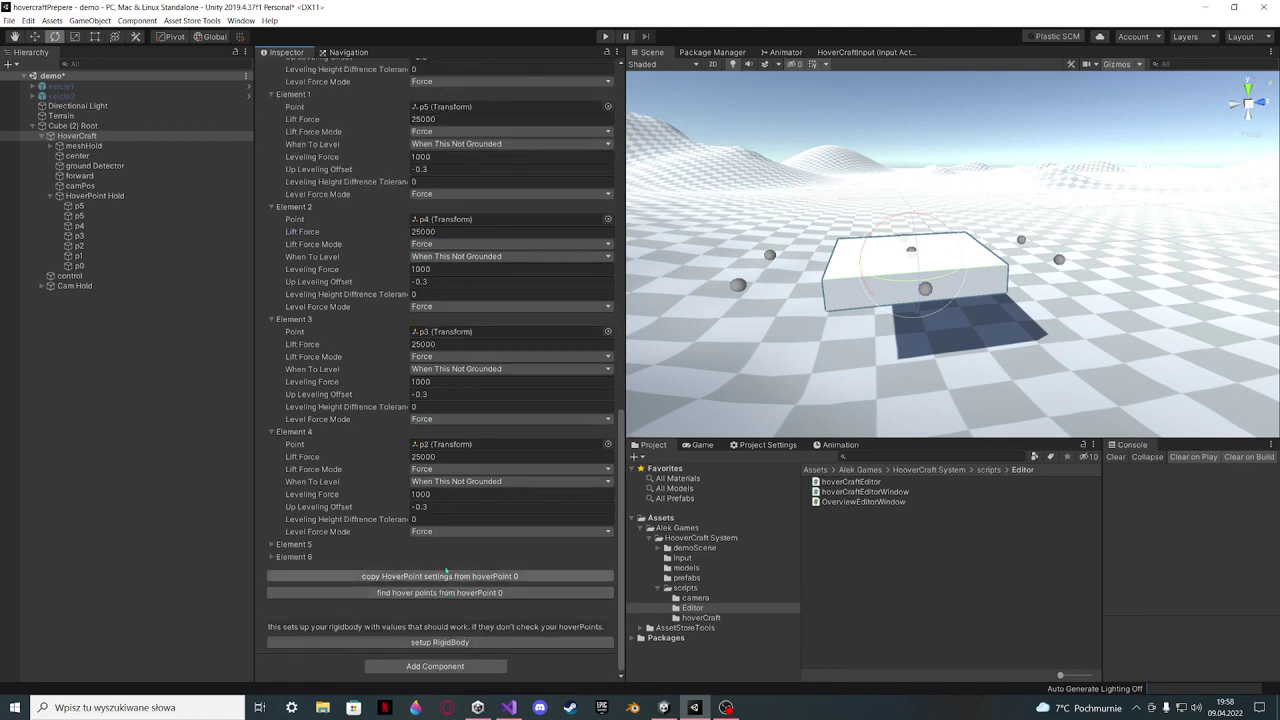
scroll(532, 369, up, 7)
click(446, 306)
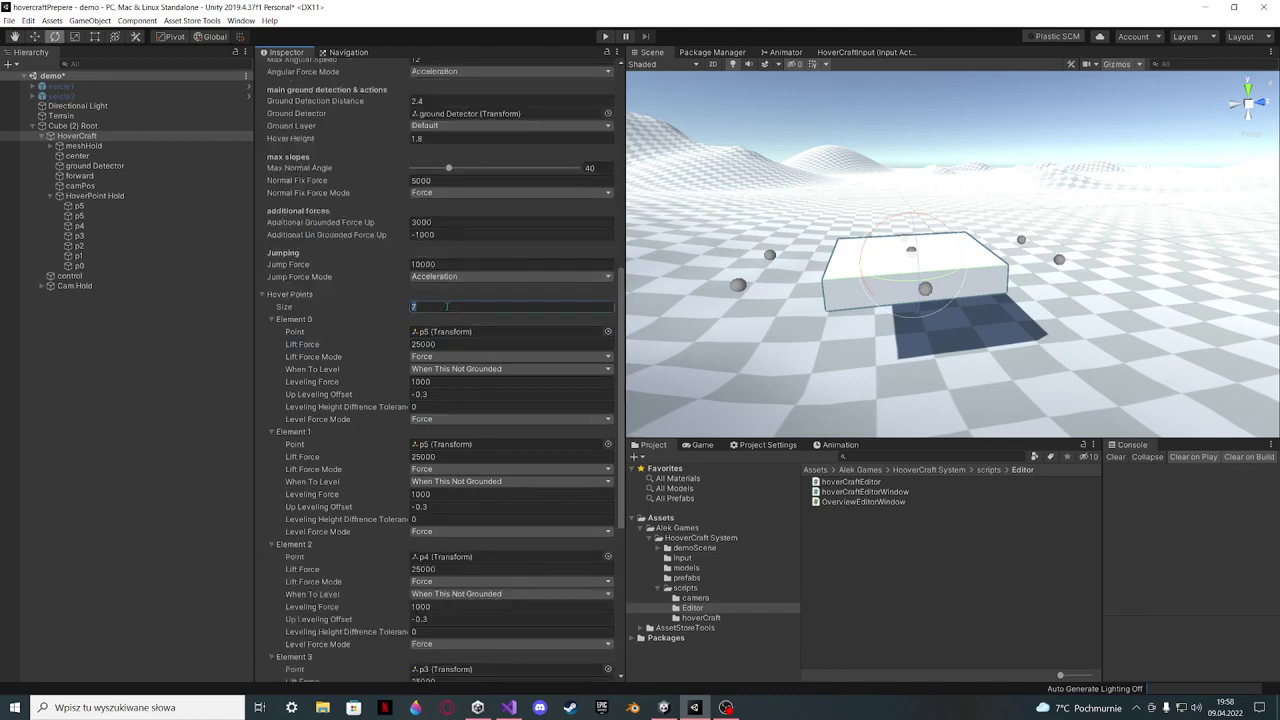
text(1)
key(Return)
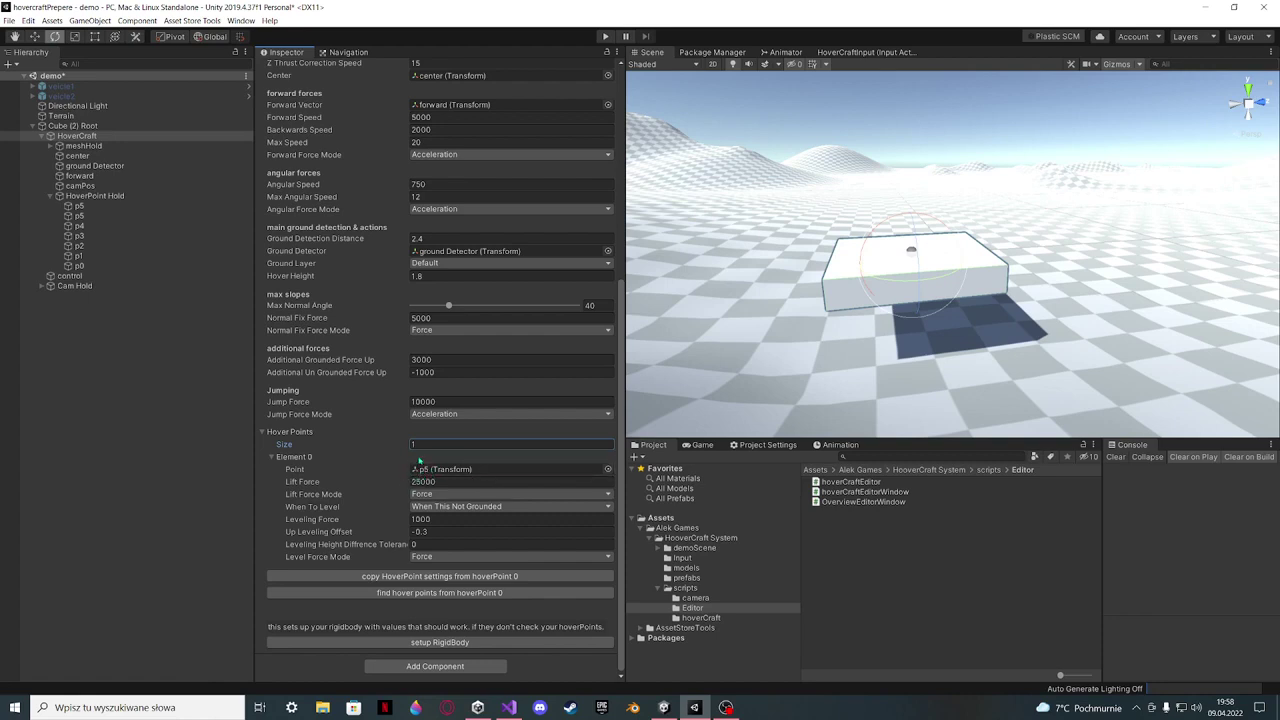
click(422, 444)
text(7)
key(Return)
scroll(430, 585, down, 5)
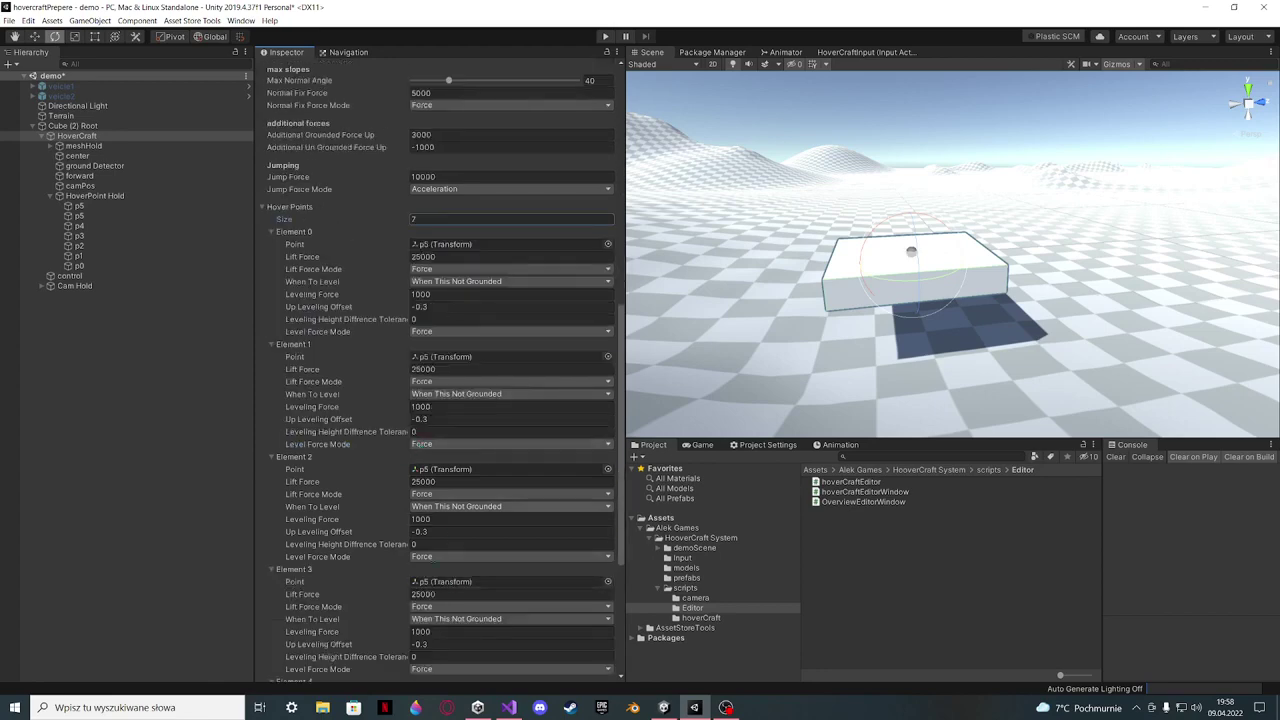
scroll(443, 468, up, 5)
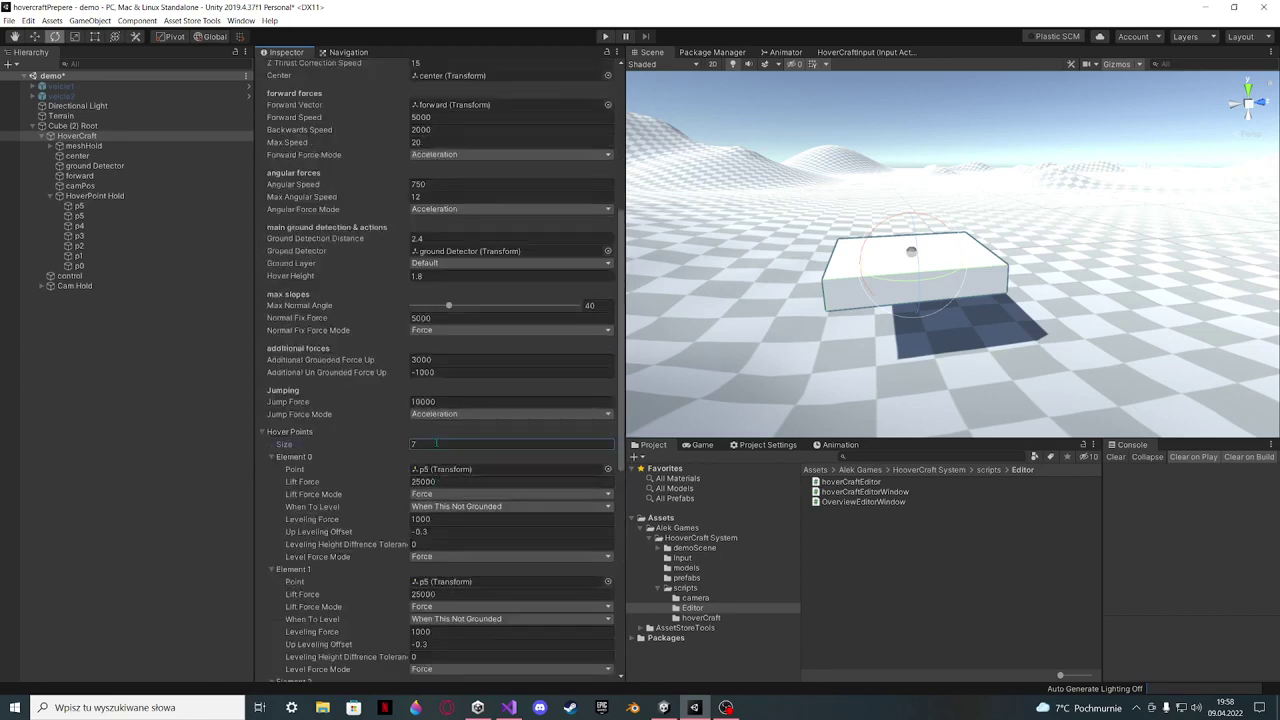
Reduce the Hover Points size to 1 and rebuild the list by finding hover points from hoverPoint 0
key(Return)
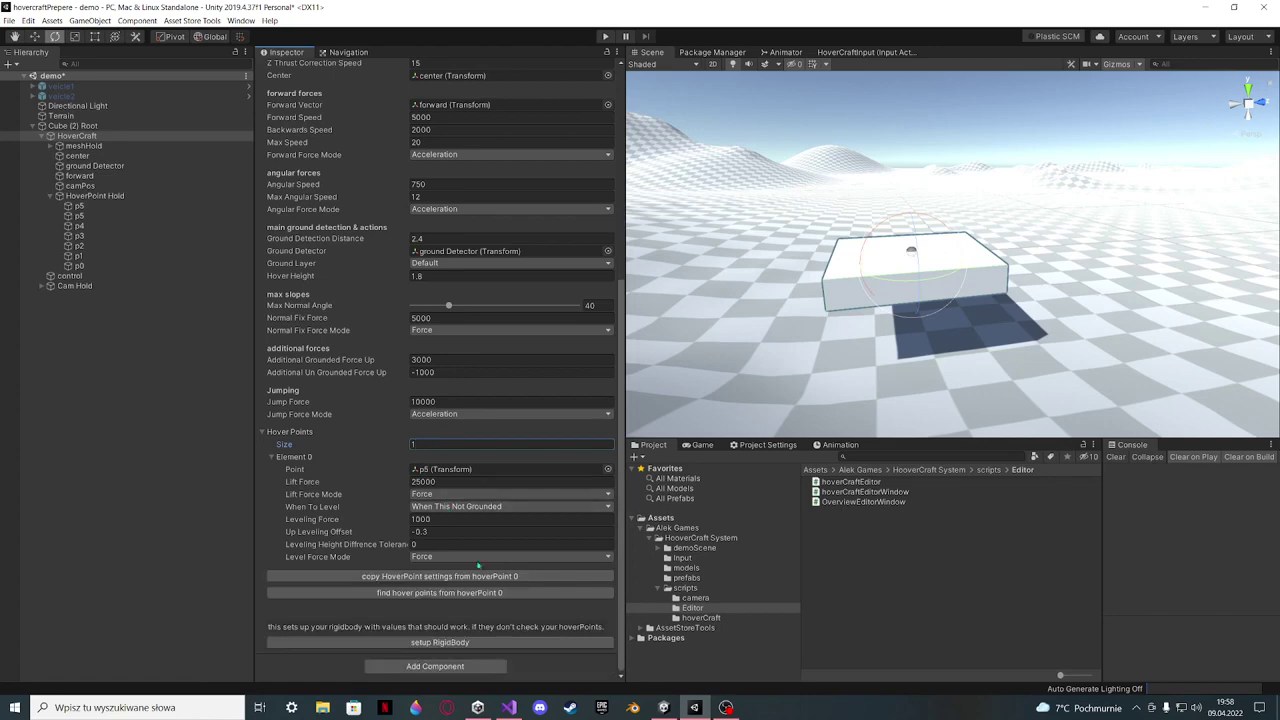
text(7)
key(Return)
scroll(470, 540, down, 2)
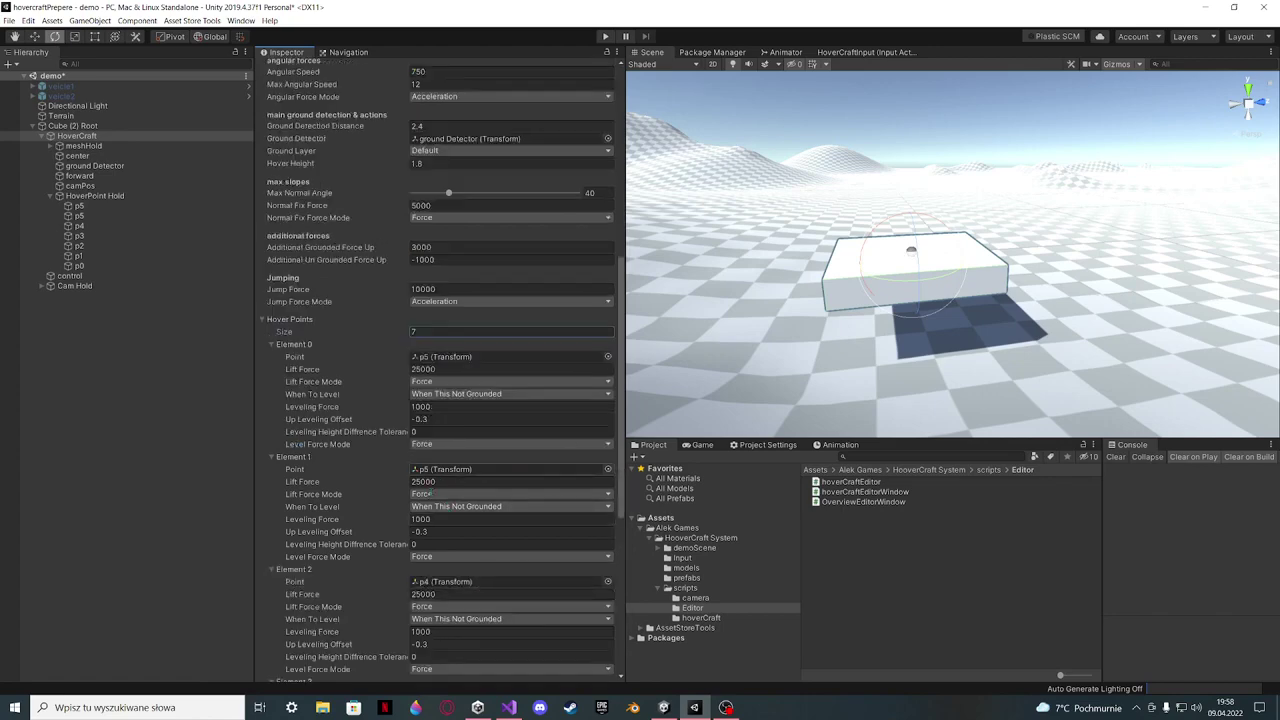
Collapse the Hover Points list, apply the automatic RigidBody setup, and collapse HoverPoint Hold in the hierarchy
scroll(366, 450, up, 5)
click(270, 544)
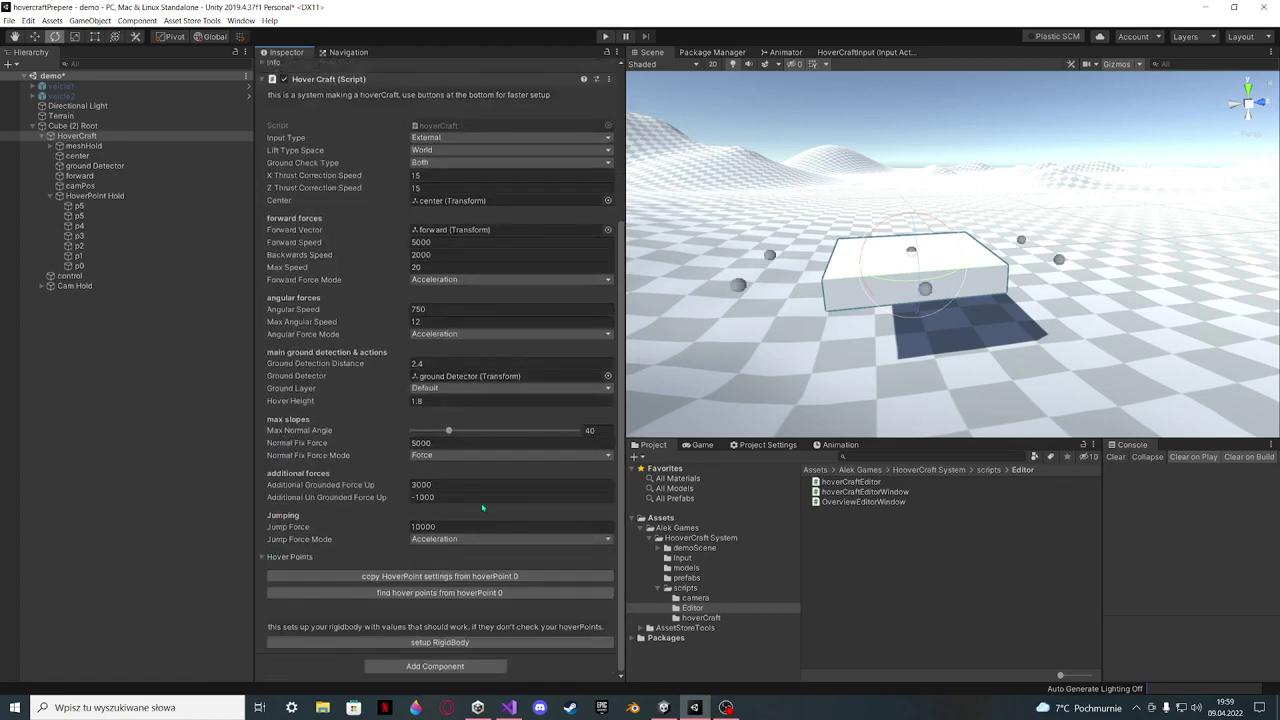
click(467, 643)
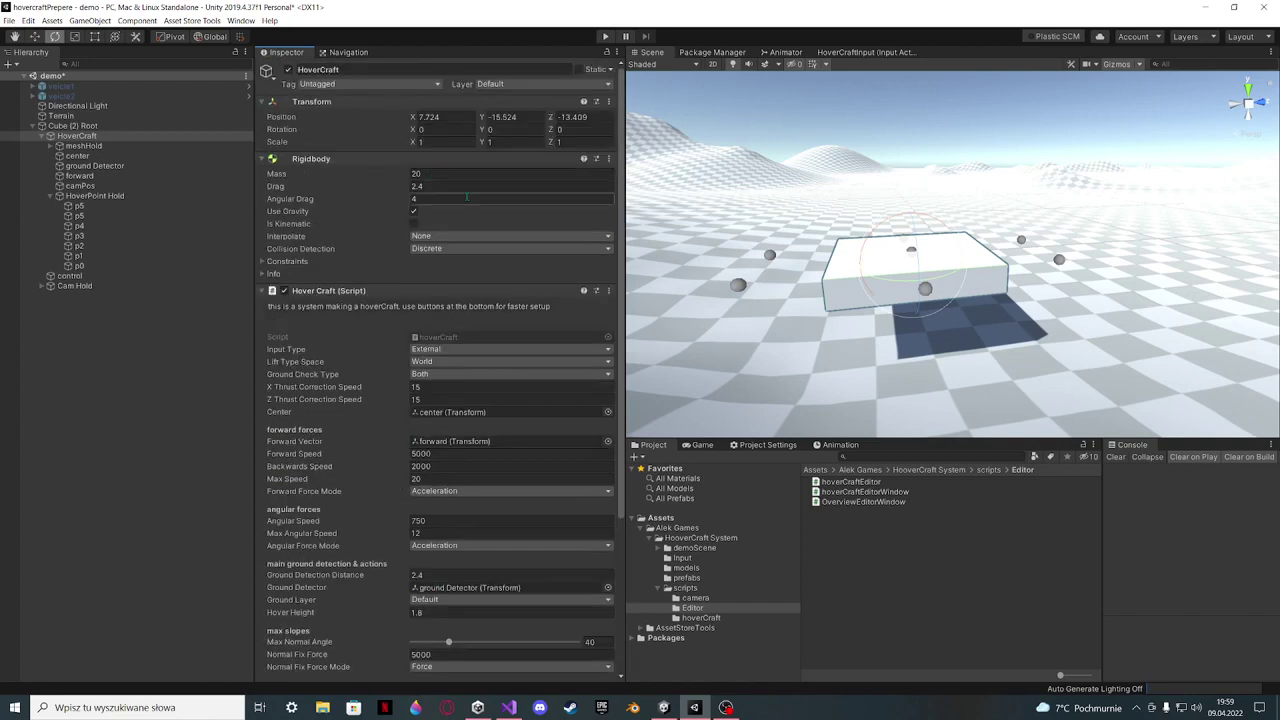
click(51, 196)
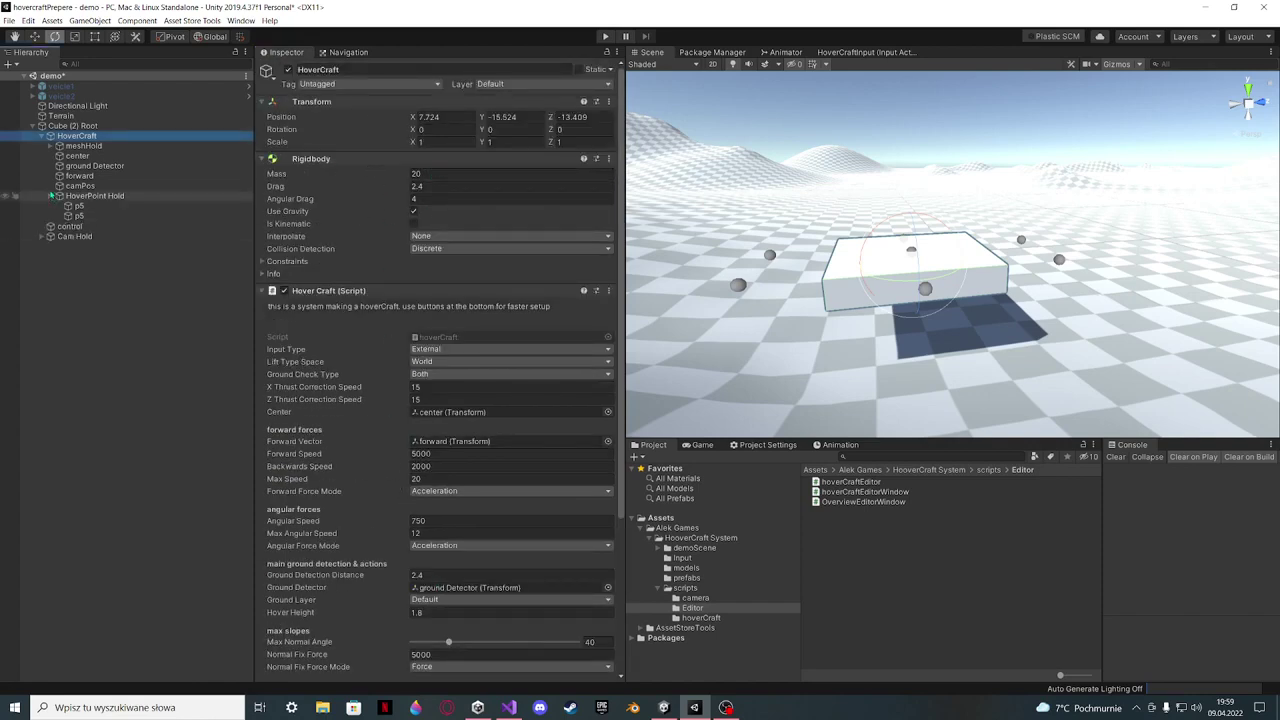
Collapse the HoverCraft hierarchy, select the control object, and view the Tilt Up Type options of its Hover Craft Tilt script
click(50, 196)
click(44, 137)
click(68, 146)
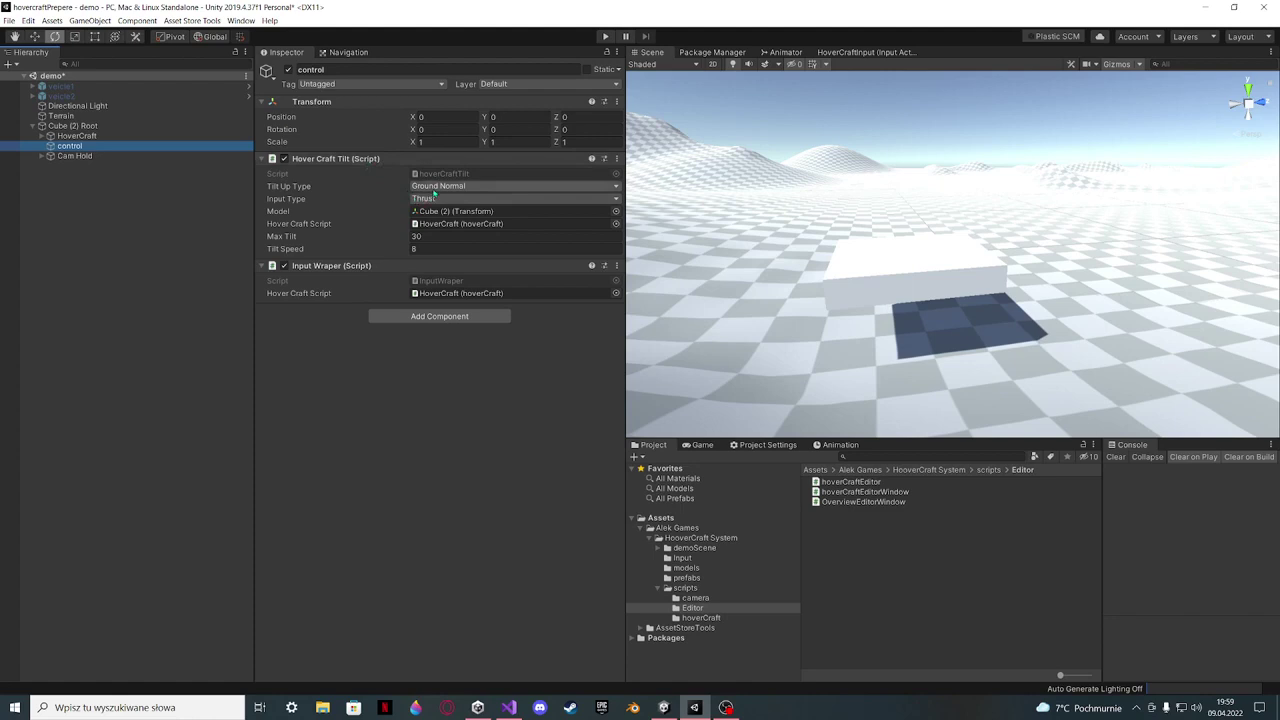
click(434, 189)
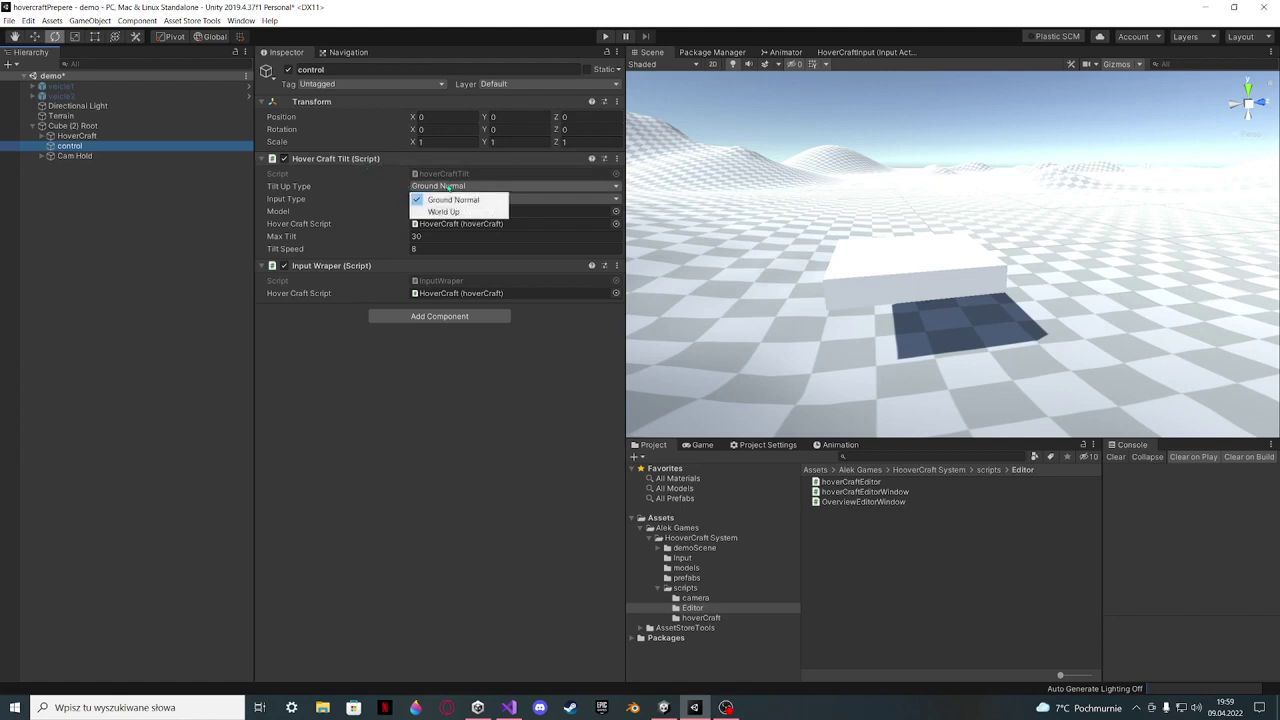
click(386, 189)
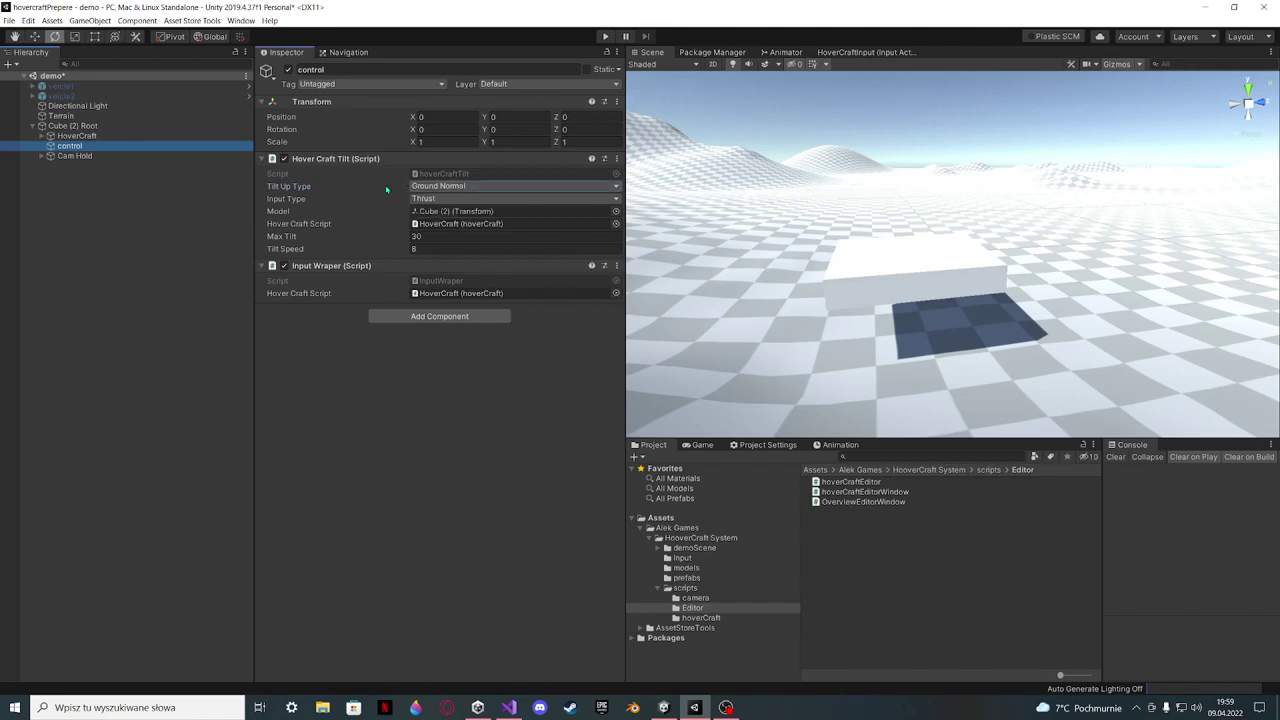
Switch to Visual Studio and examine how hoverCraftTilt.cs calculates the tilt rotation from AngleAxis and the ground normal, then return to Unity
click(509, 707)
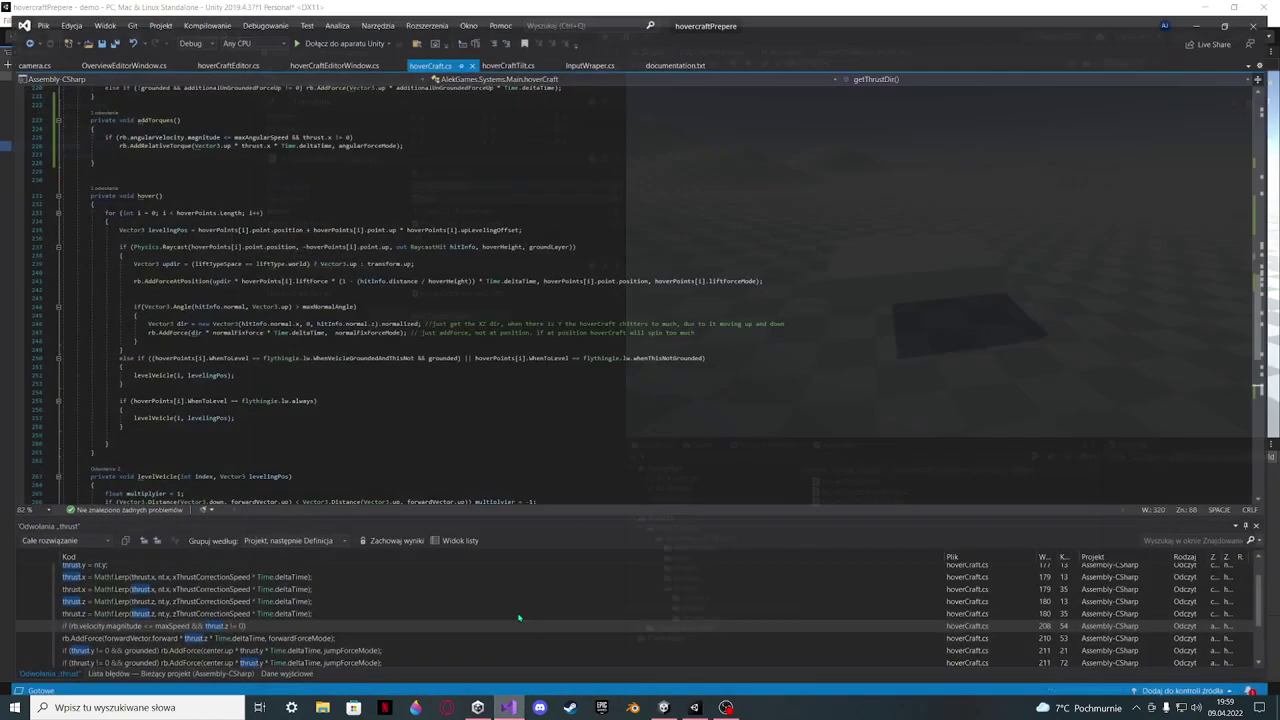
click(497, 51)
scroll(322, 315, down, 3)
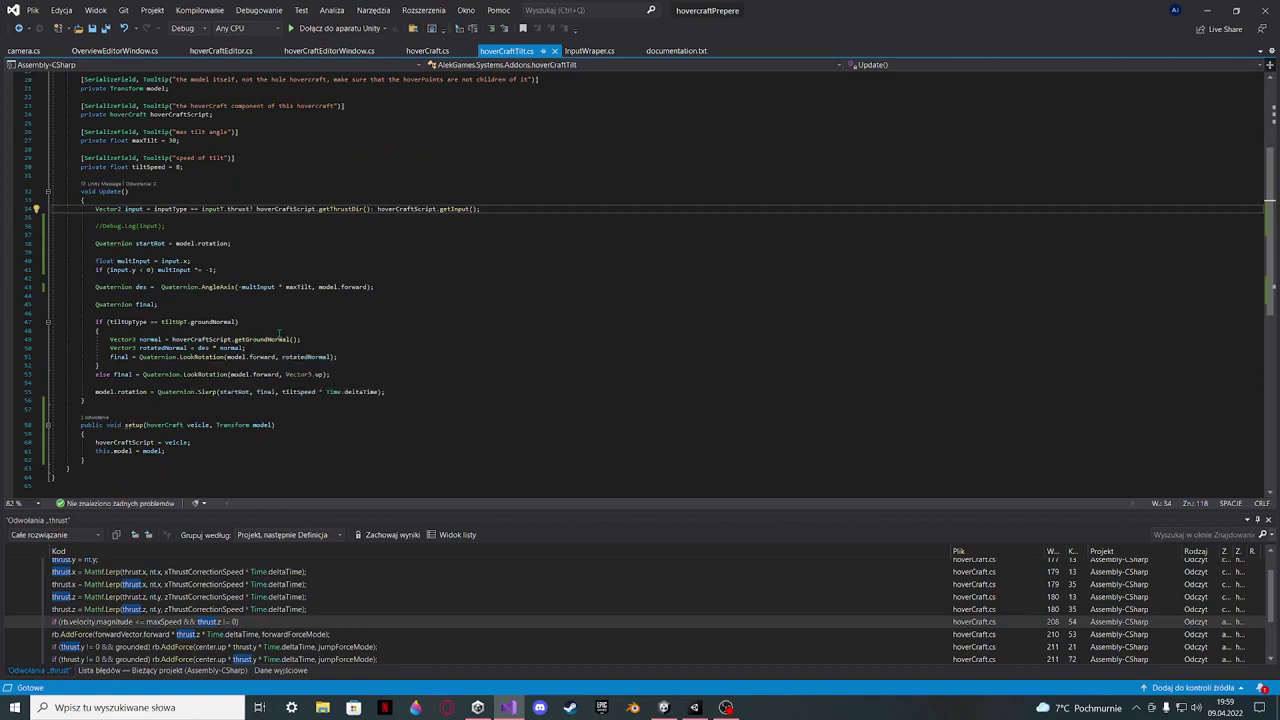
click(243, 348)
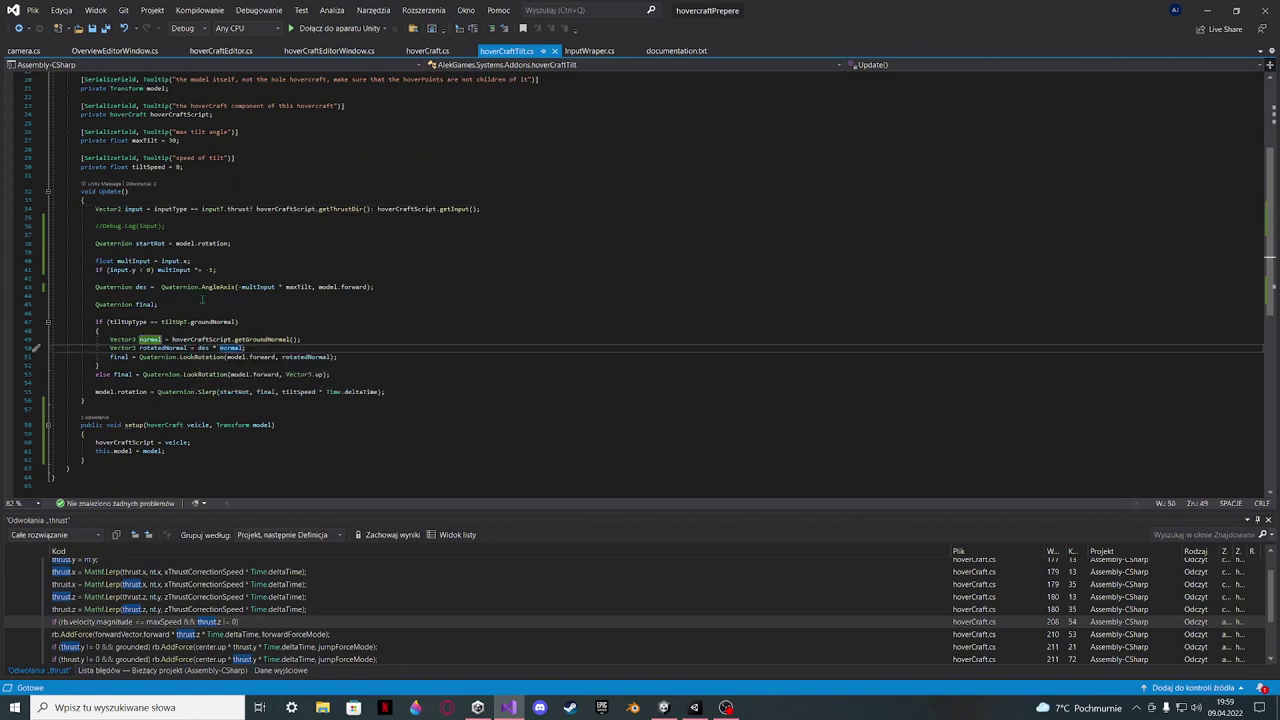
click(216, 287)
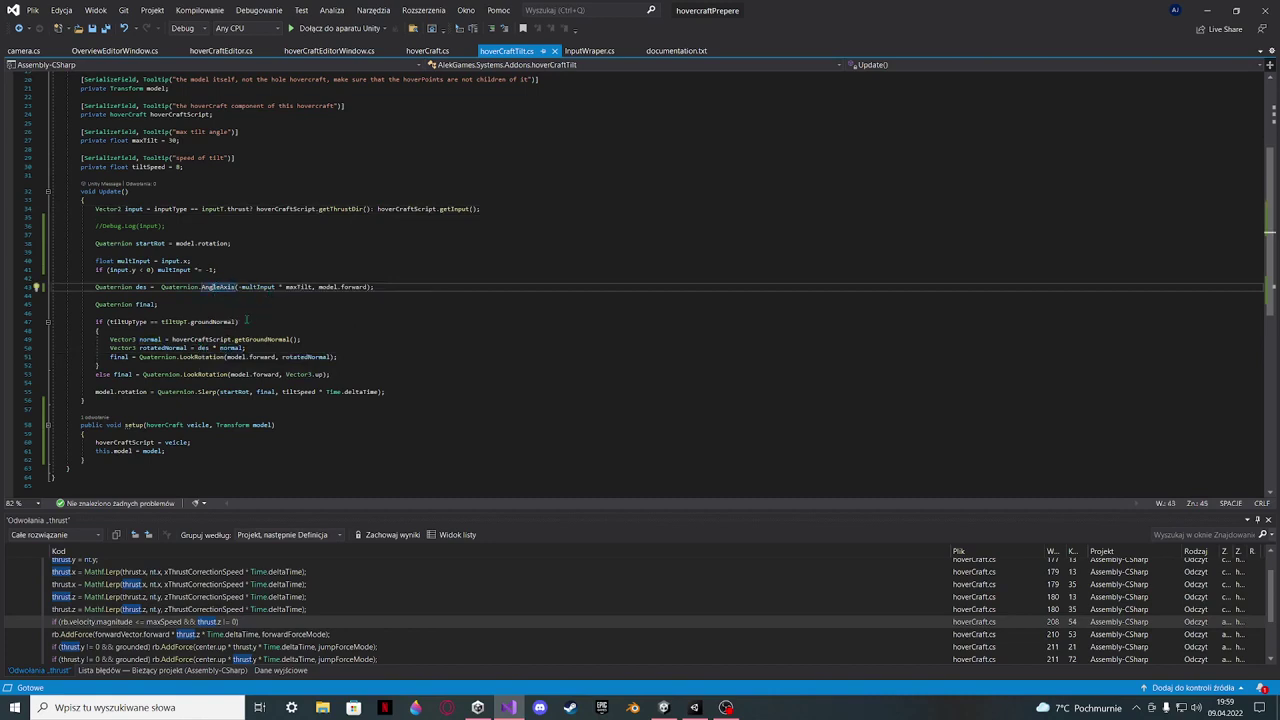
click(205, 349)
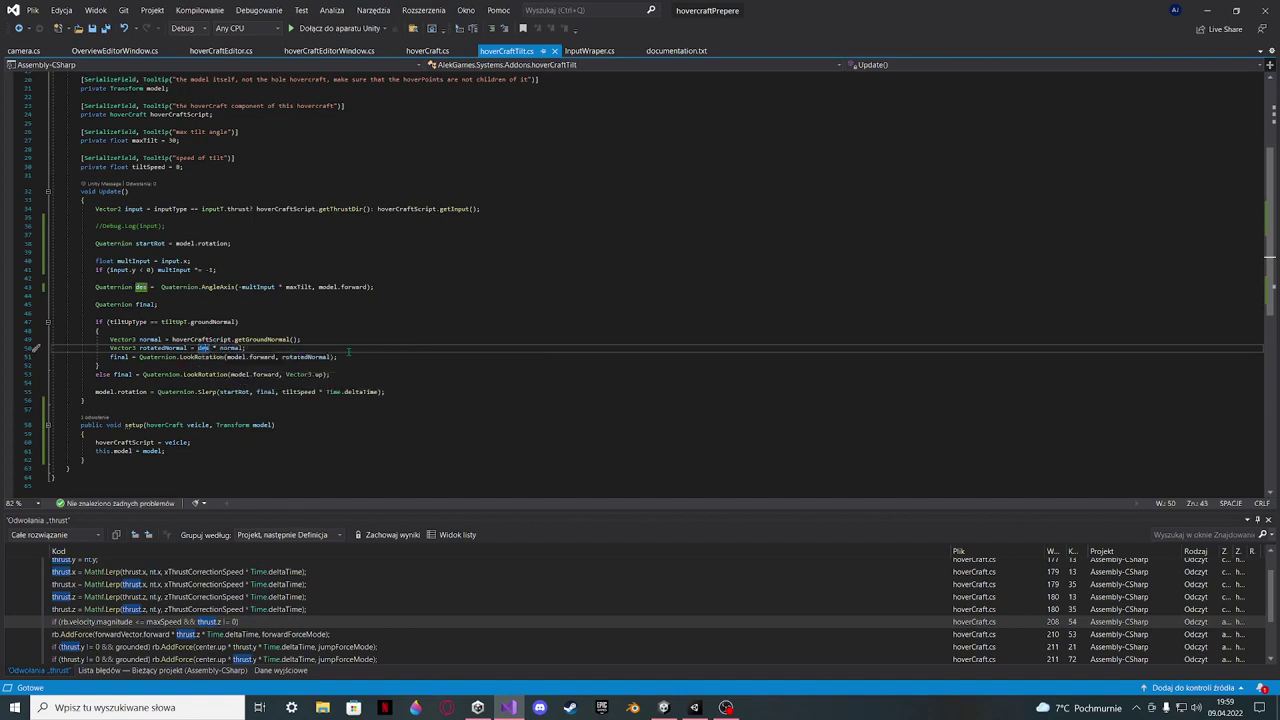
click(1208, 12)
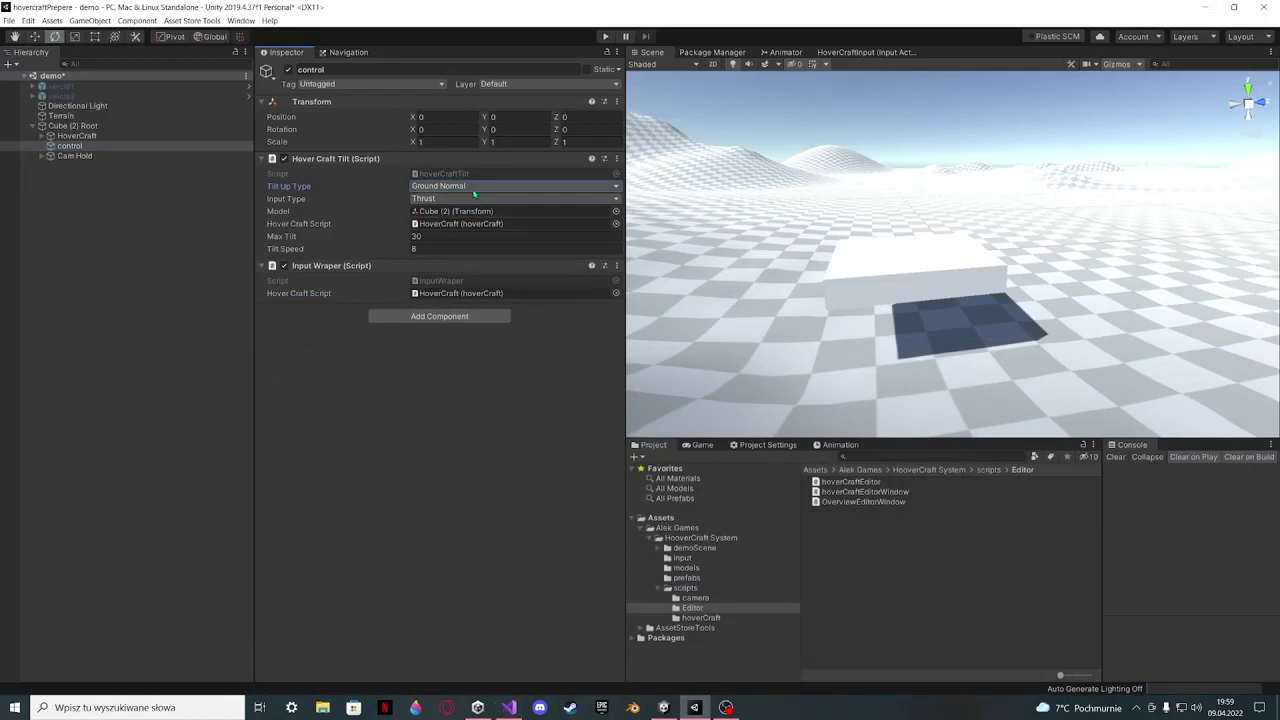
Set control's Tilt Up Type to World Up and test the hovercraft in a play mode run
click(473, 186)
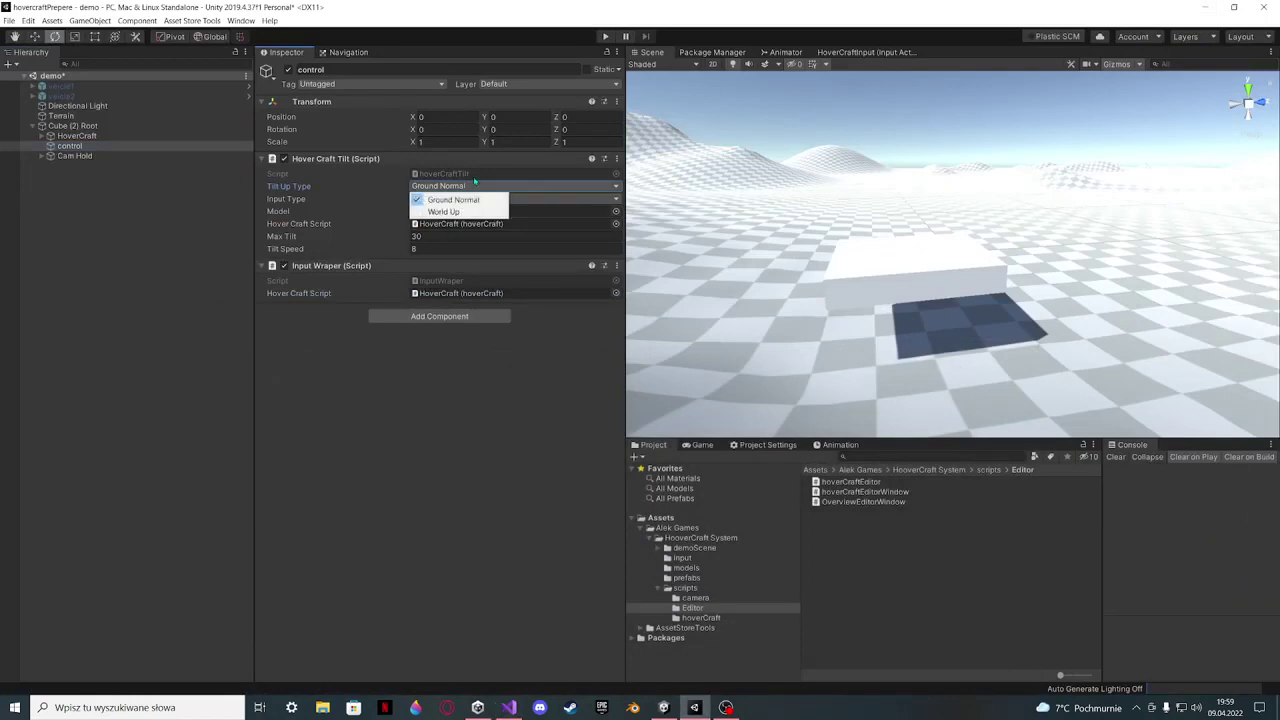
click(467, 212)
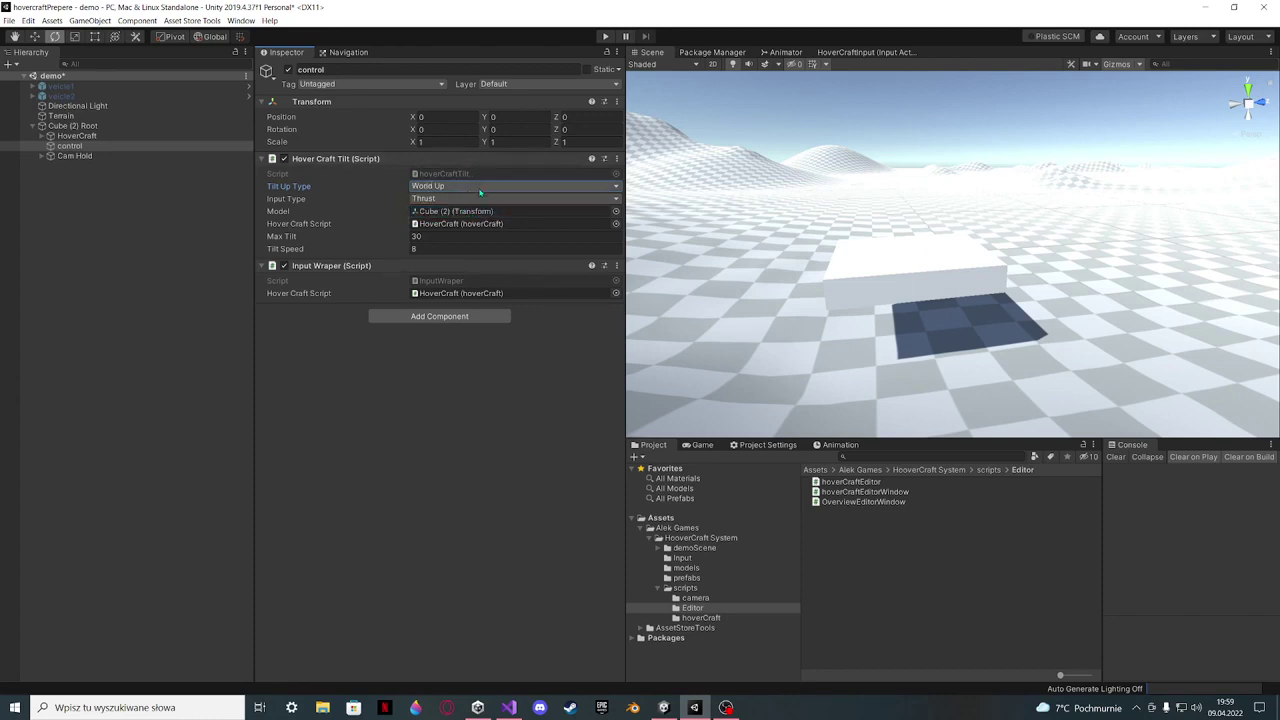
click(604, 36)
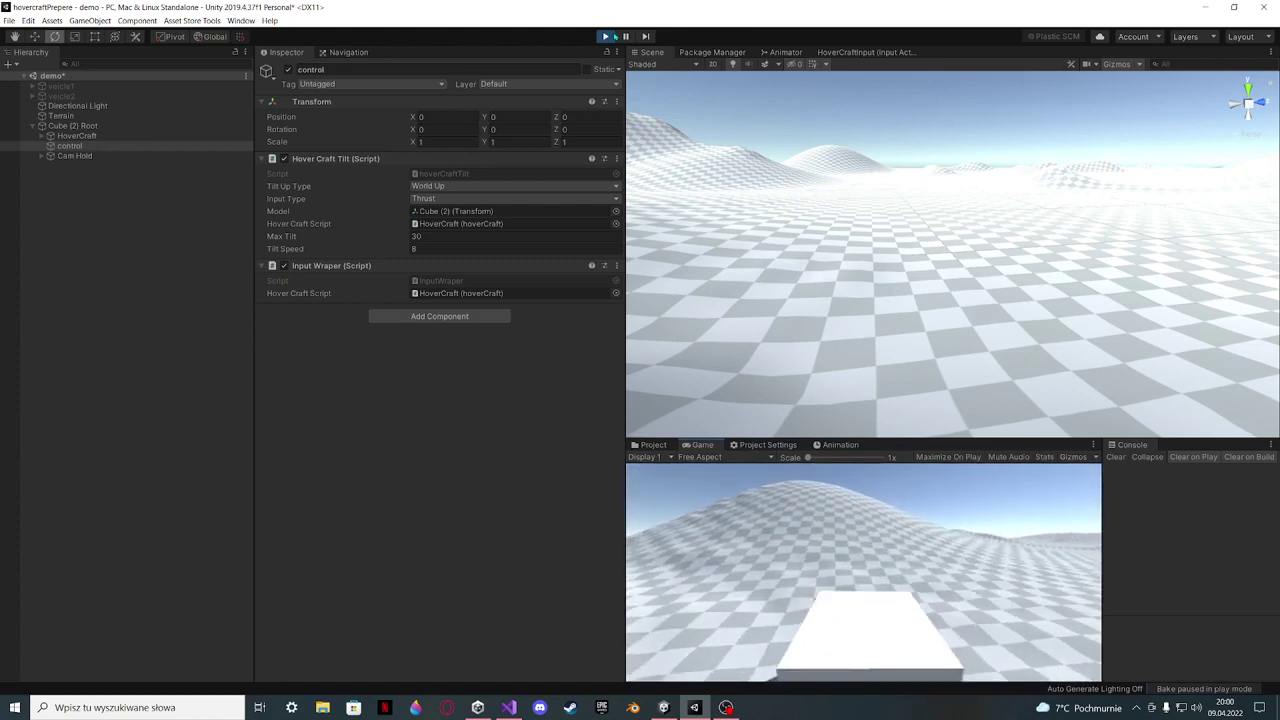
click(606, 36)
Set control's Tilt Up Type to Ground Normal and test the tilt by driving and turning the hovercraft in play mode
click(447, 186)
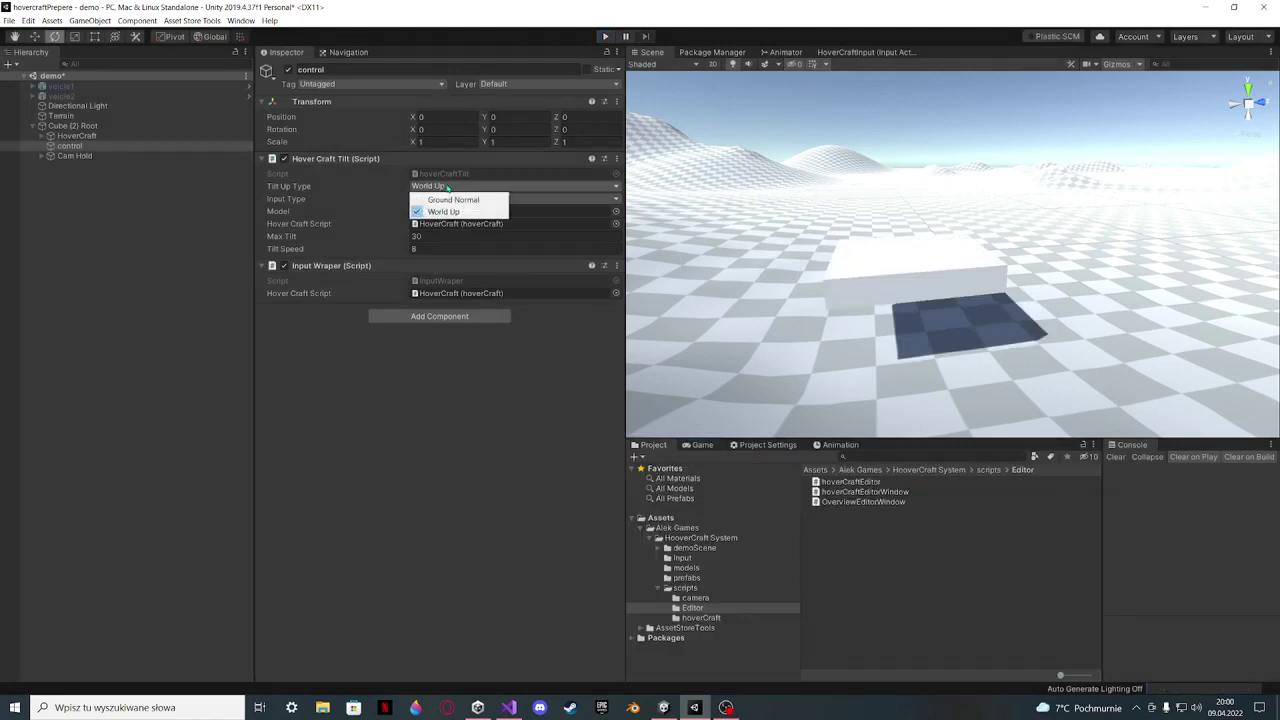
click(453, 199)
click(605, 36)
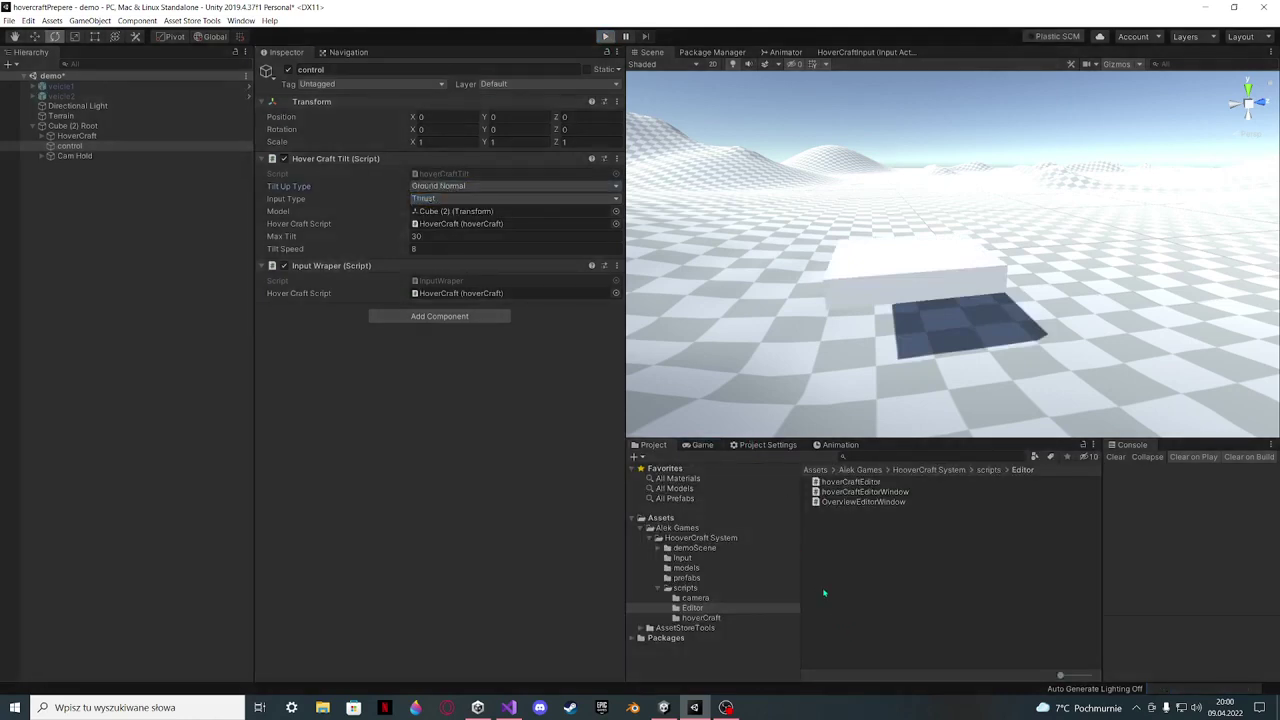
key(w)
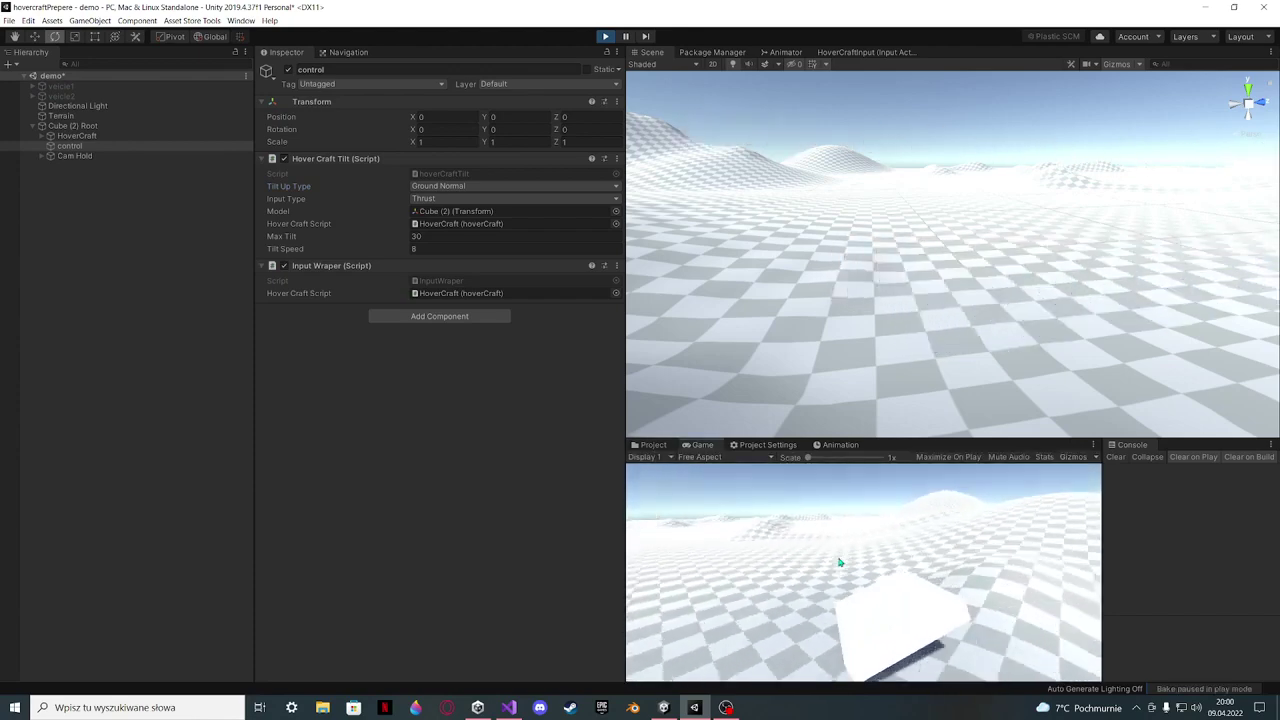
key(a)
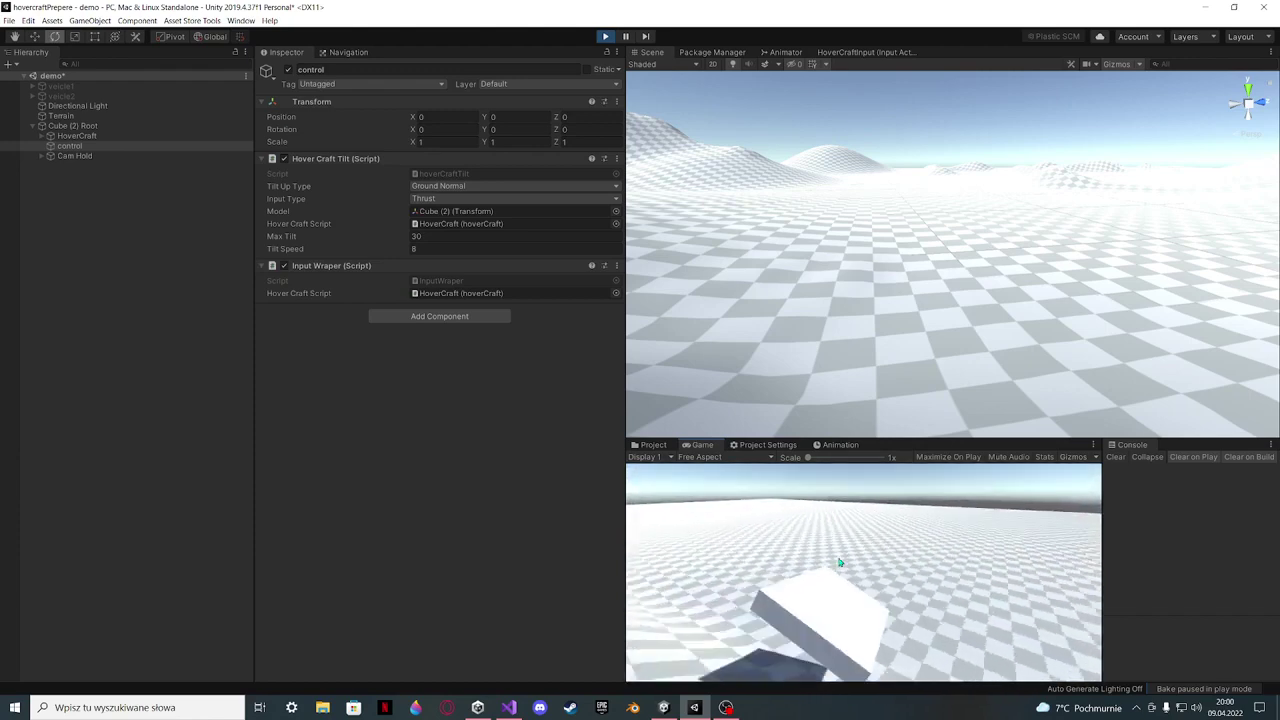
key(ctrl+p)
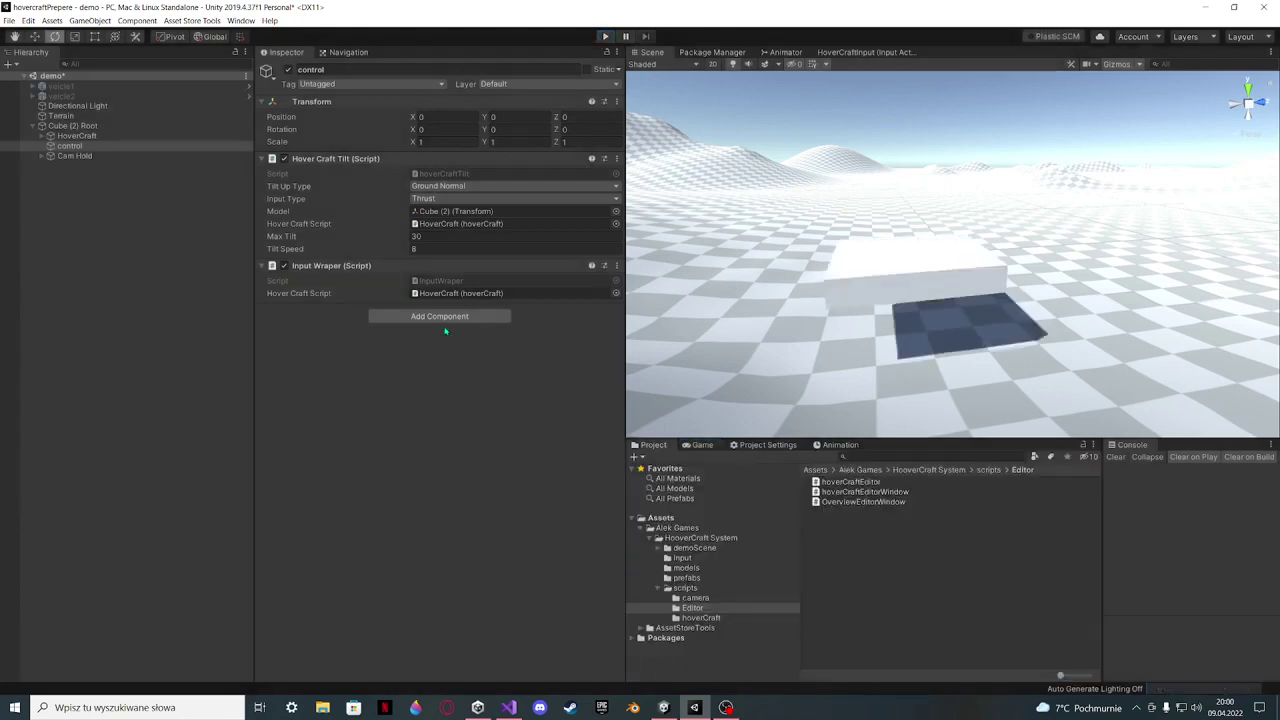
Locate the tilt script's Model object, Cube (2), in the hierarchy and inspect it and its parent meshHold
click(452, 211)
click(75, 157)
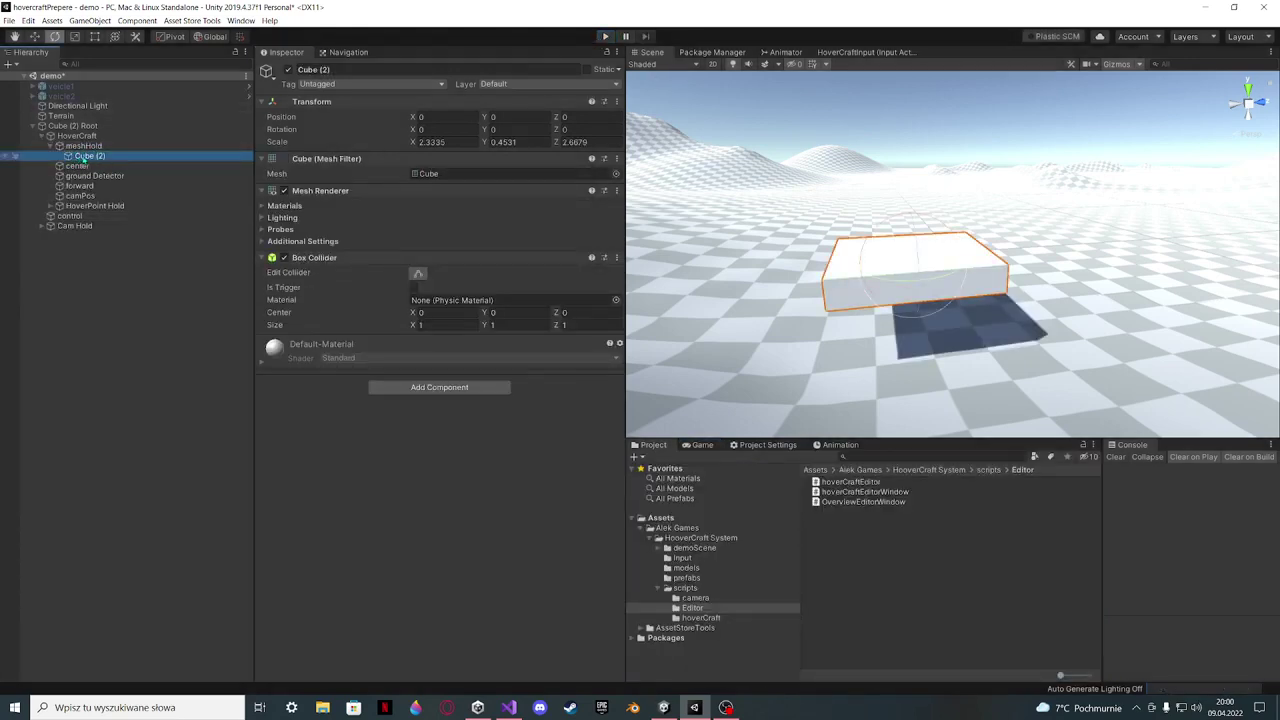
click(90, 147)
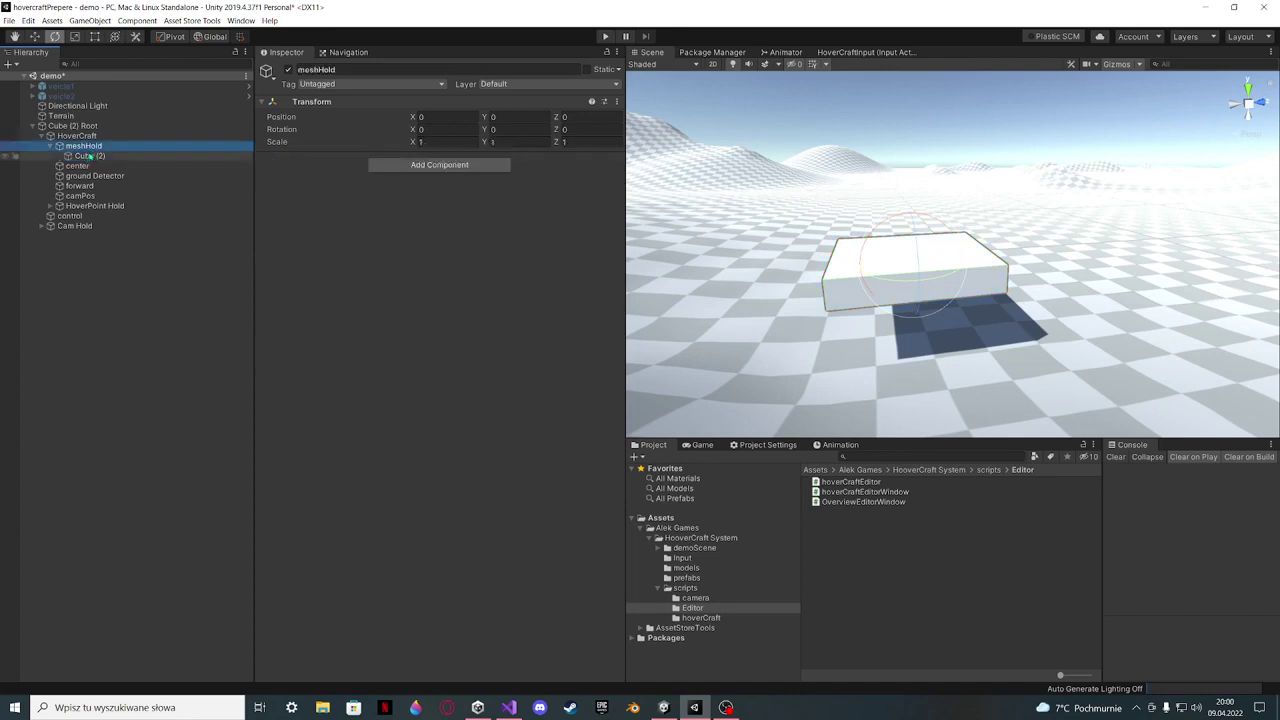
Activate veicle2 and inspect the Hover Craft settings of its veicle object
click(236, 97)
click(288, 69)
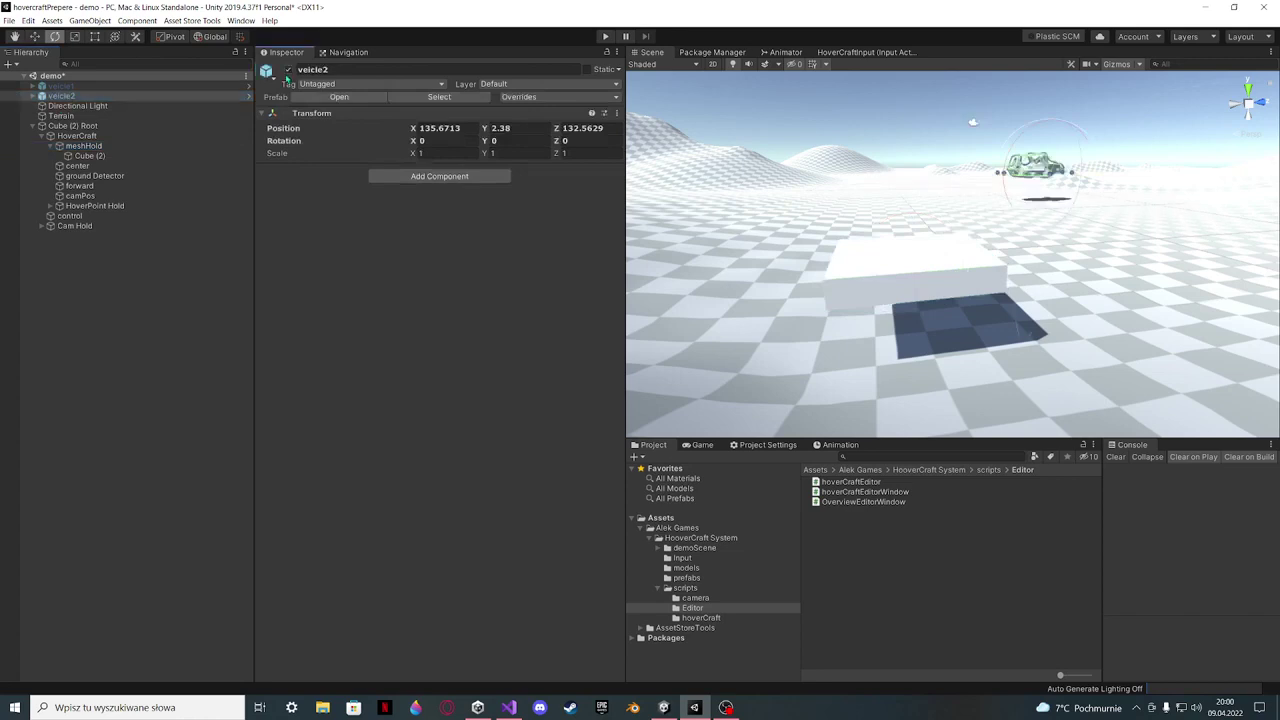
click(34, 96)
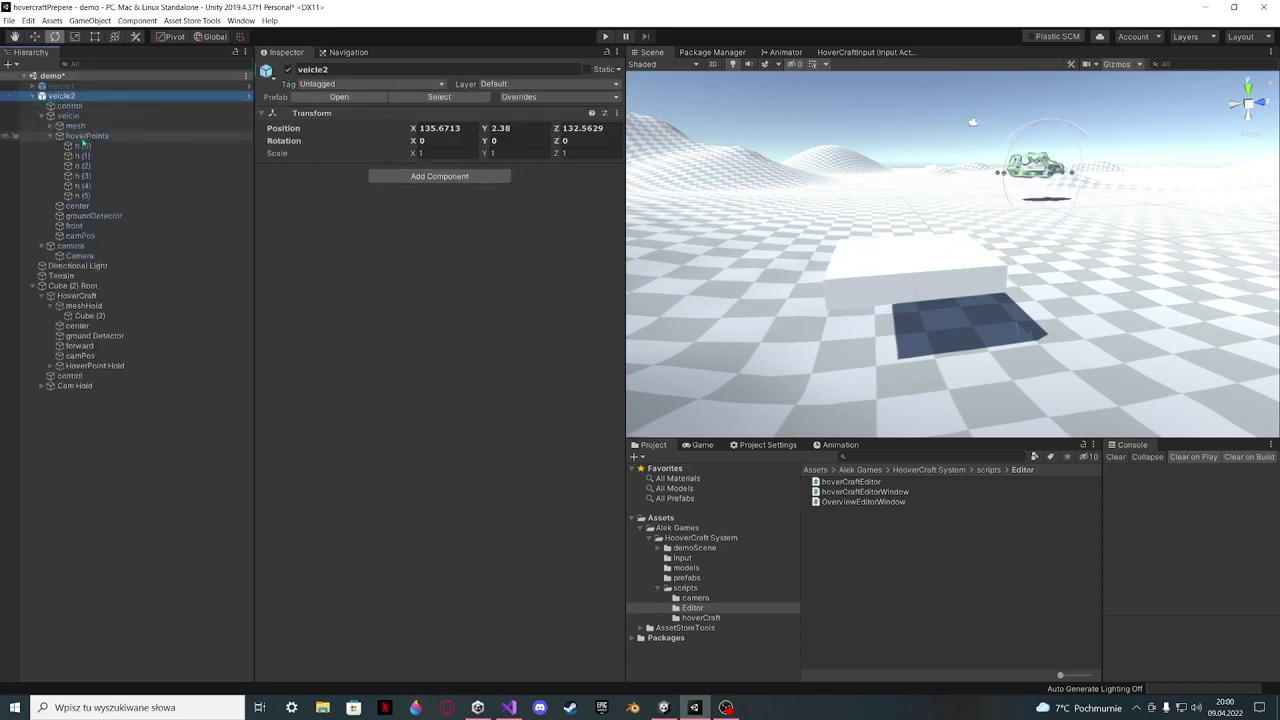
click(70, 116)
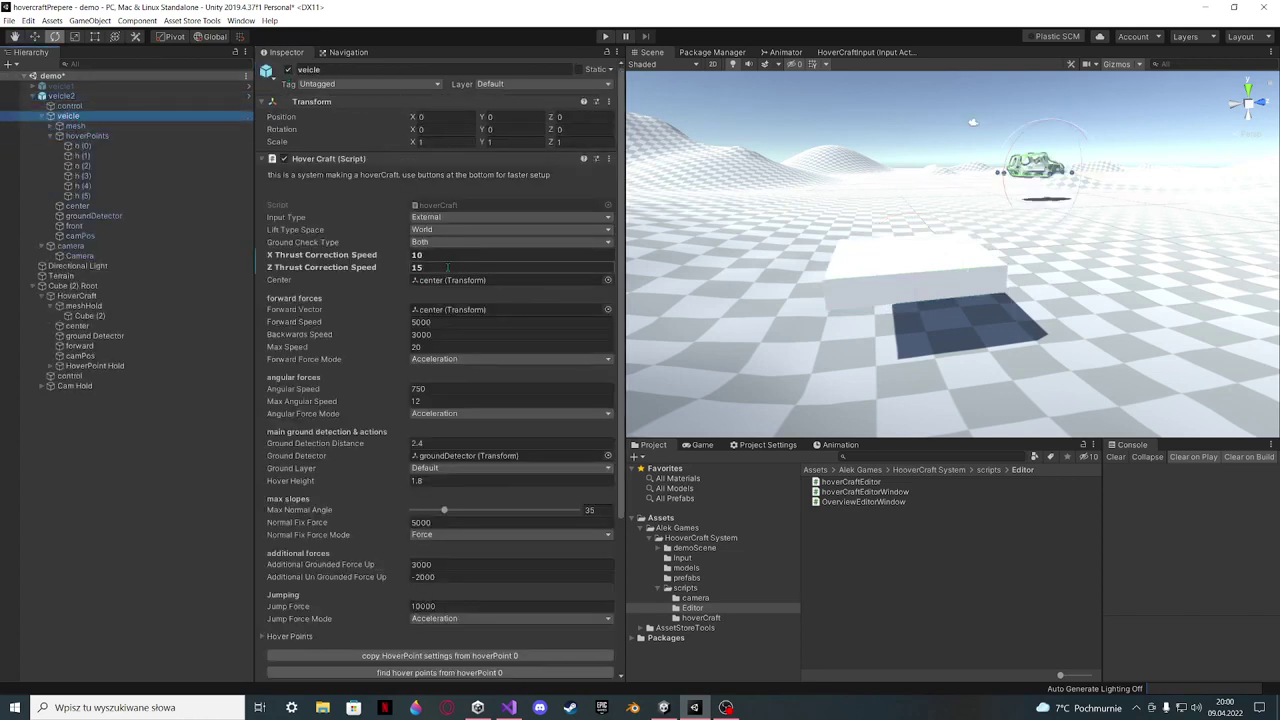
click(49, 136)
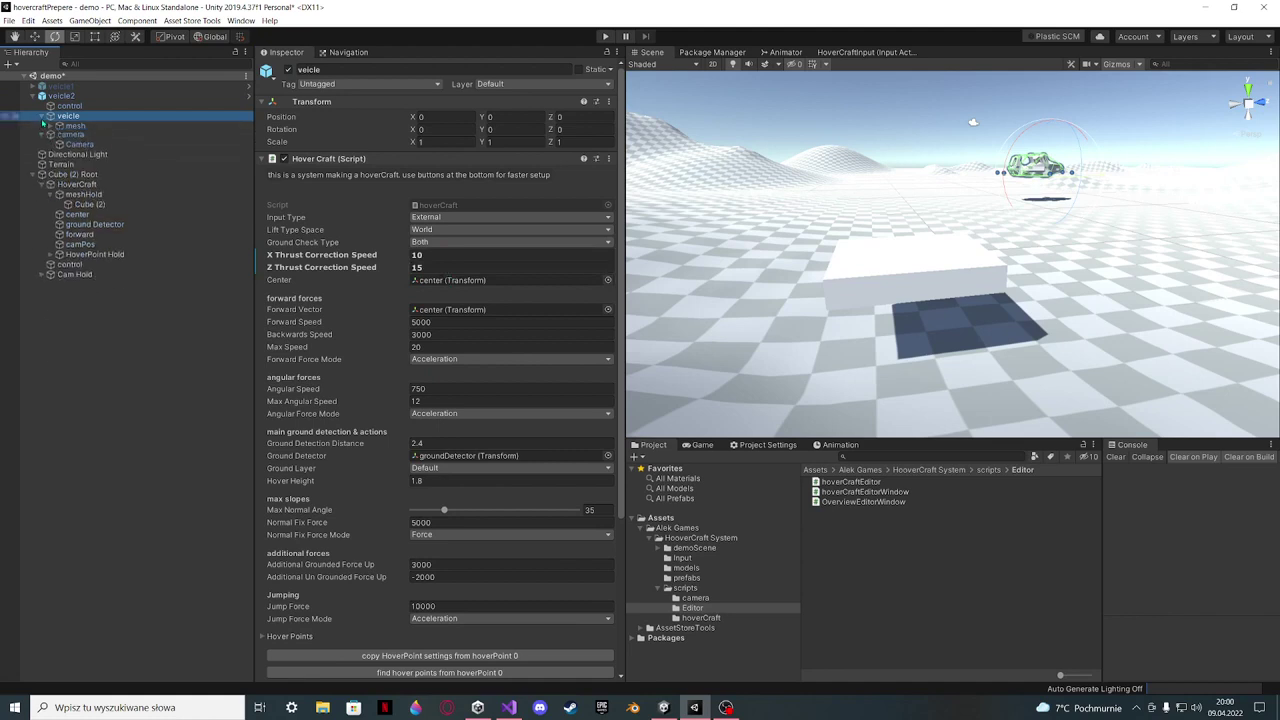
click(41, 116)
Trace the Model reference of veicle2's control to mesh, inspect its child hooverCar2, and frame mesh in the scene
click(70, 106)
click(437, 212)
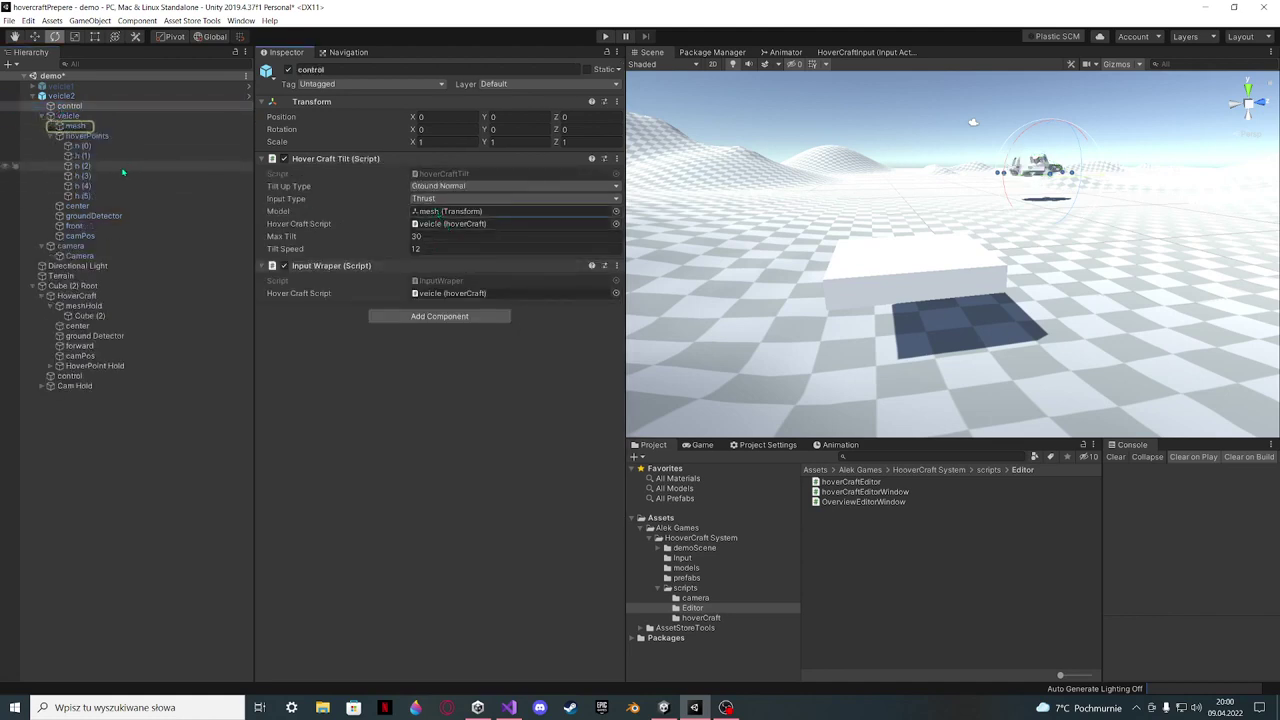
click(76, 126)
click(59, 127)
click(67, 136)
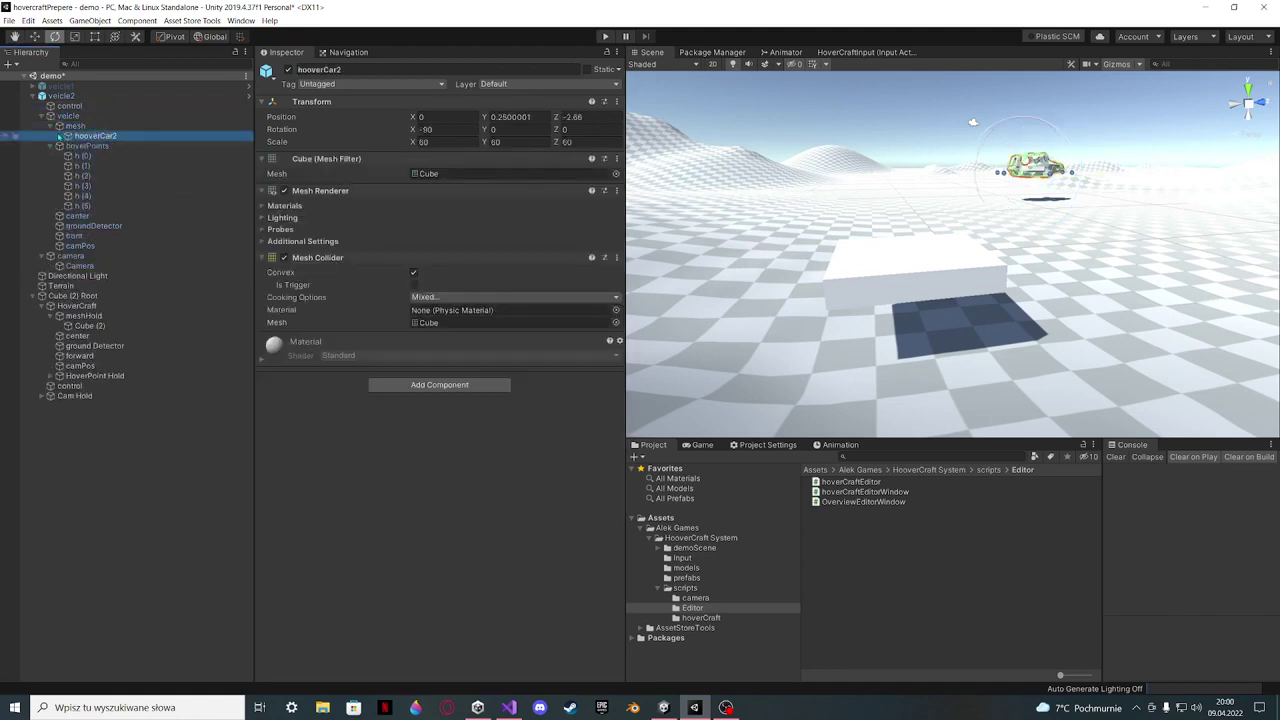
click(54, 127)
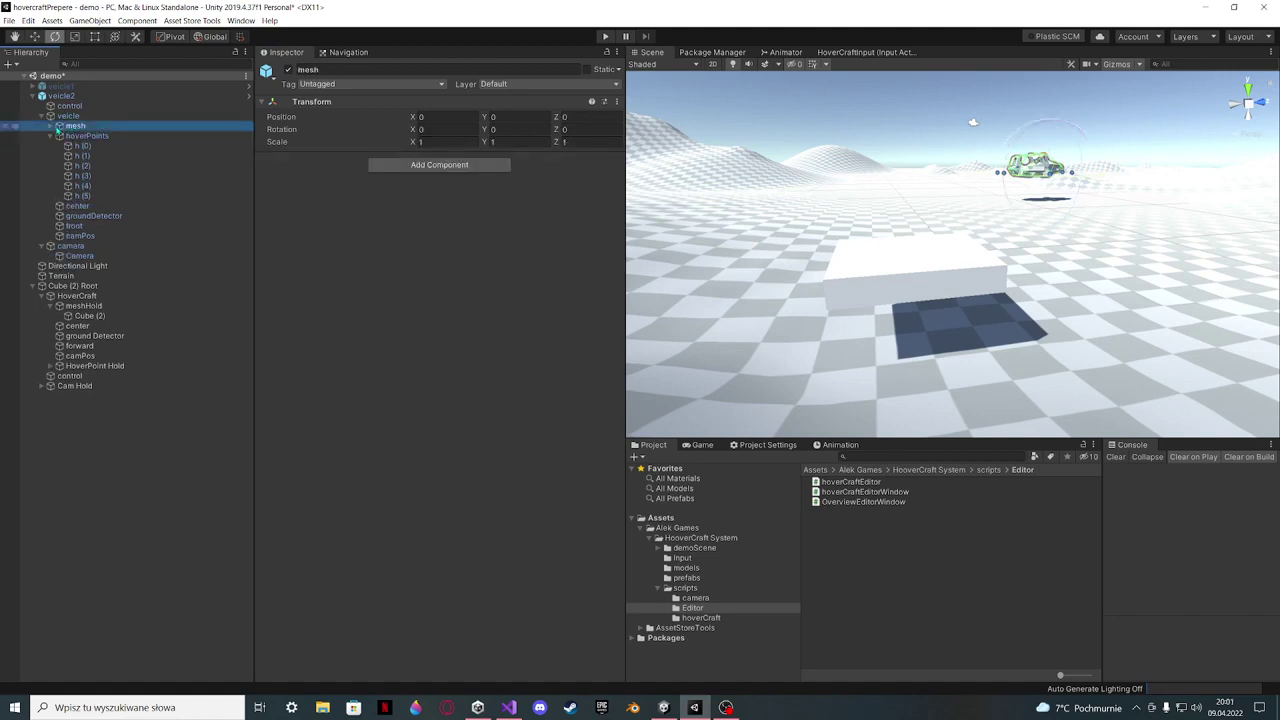
key(f)
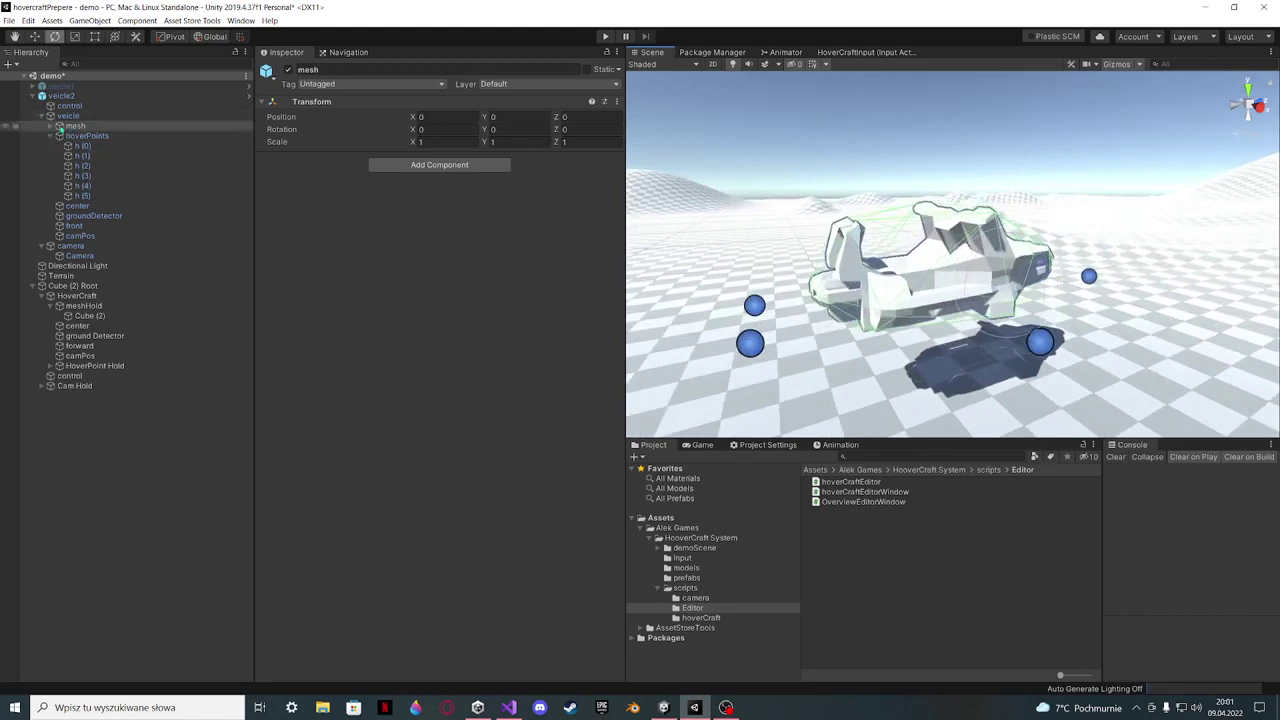
Inspect hooverCar2 under mesh once more, then collapse veicle2's hierarchy and deactivate veicle2
click(52, 127)
click(85, 135)
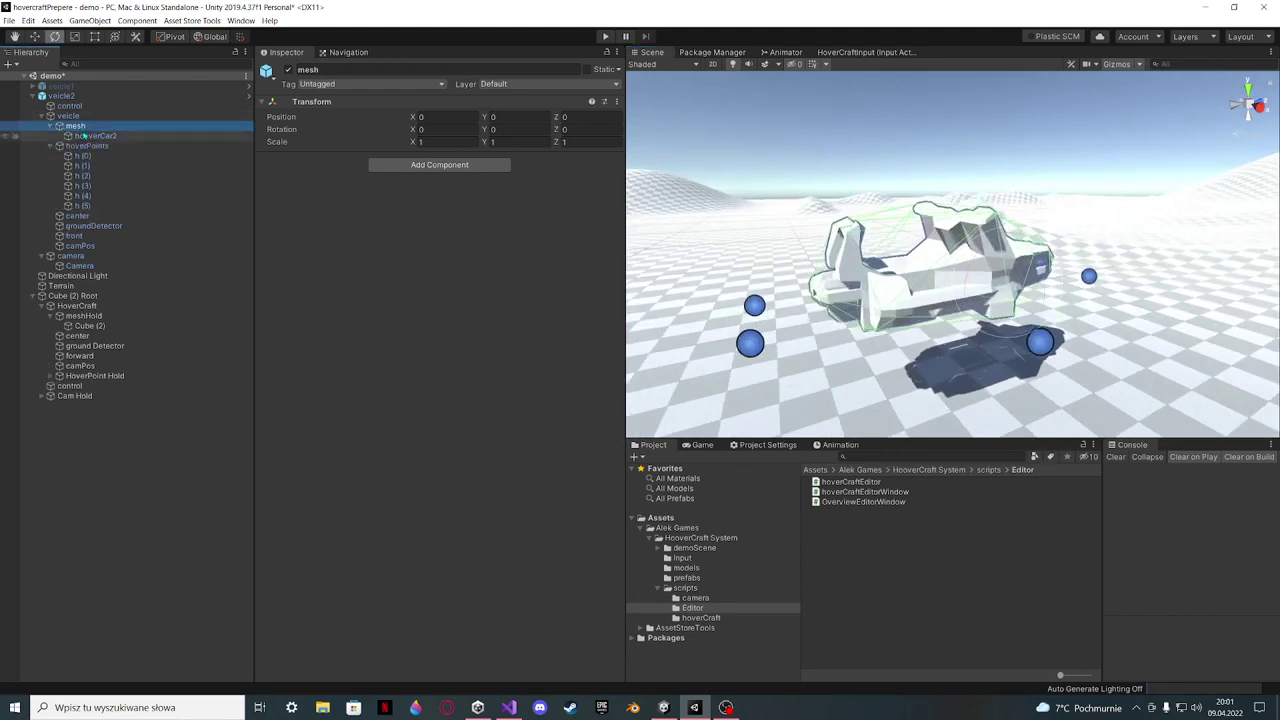
key(Left)
key(Left)
key(Left)
key(Left)
key(Left)
key(Left)
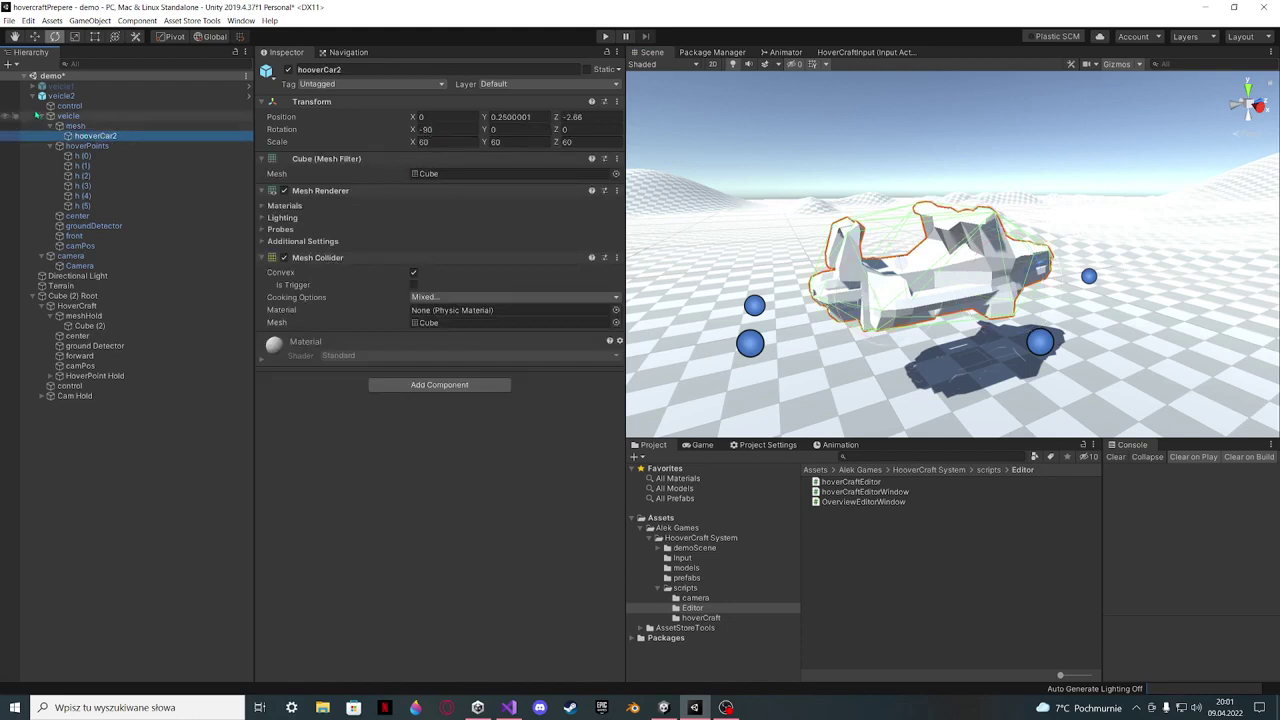
click(288, 70)
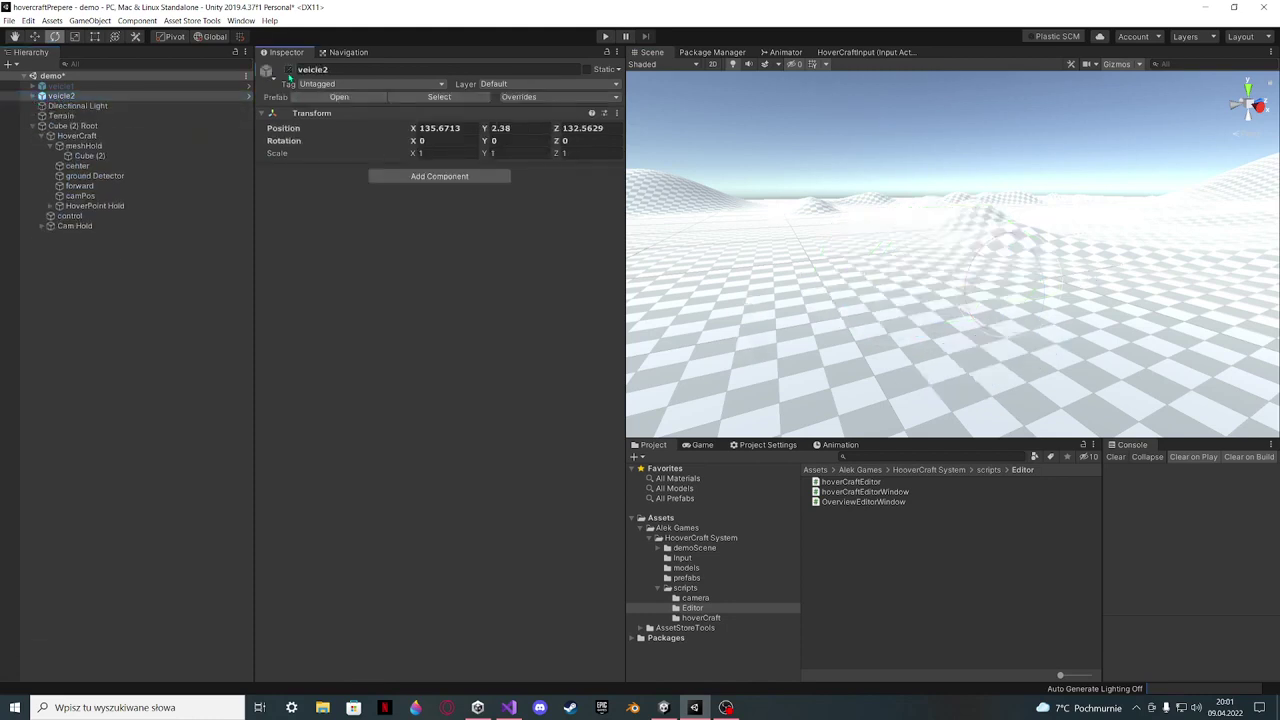
Collapse the cube's HoverCraft object, set control's Max Tilt to 60, and start play mode
click(108, 157)
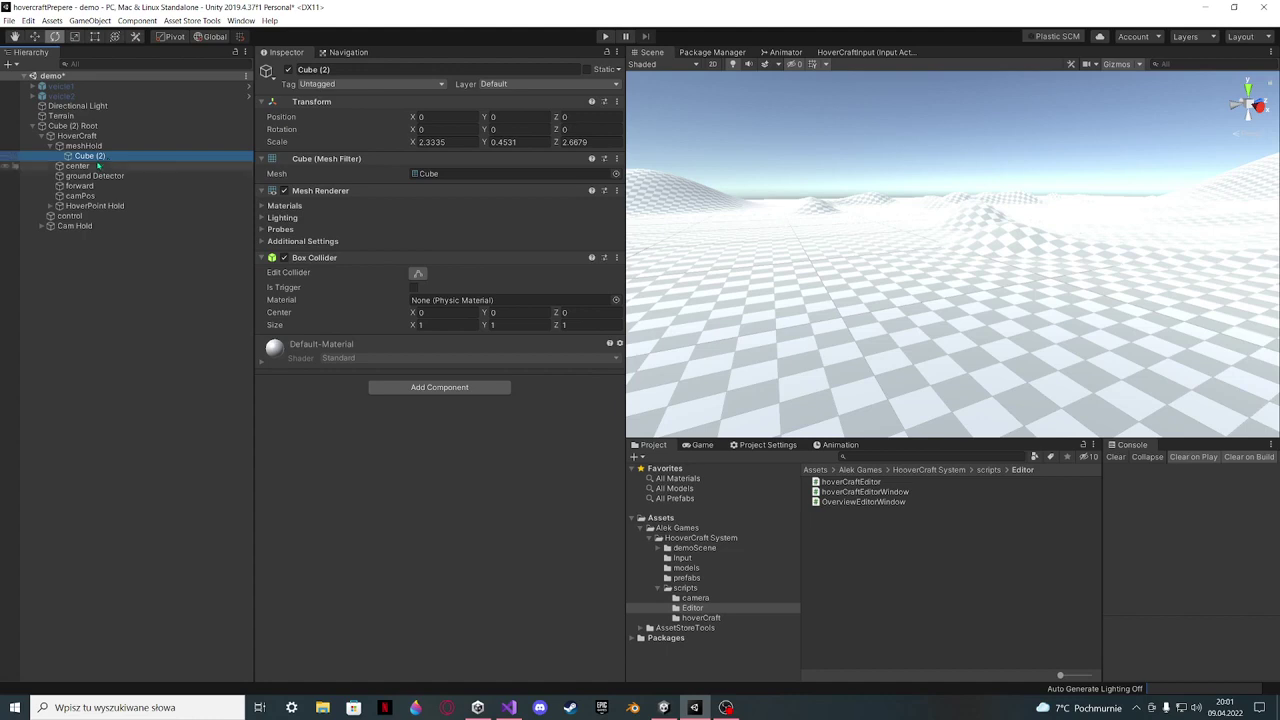
click(41, 136)
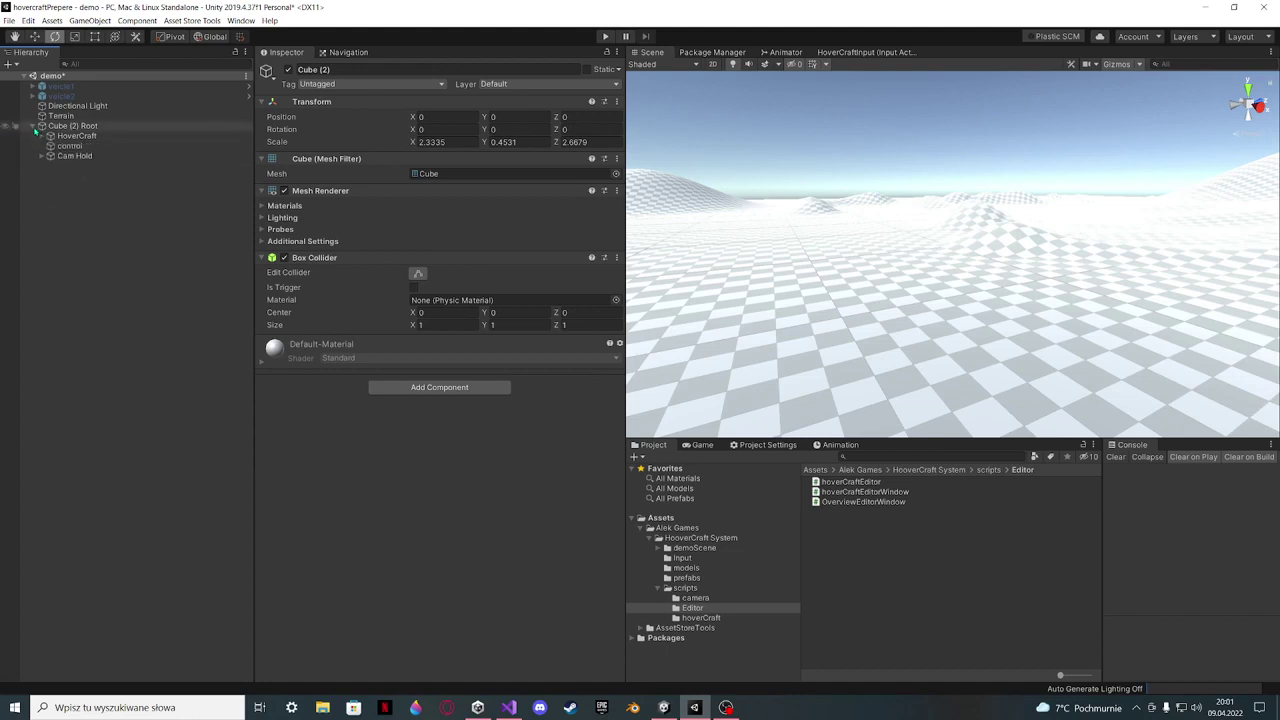
click(70, 146)
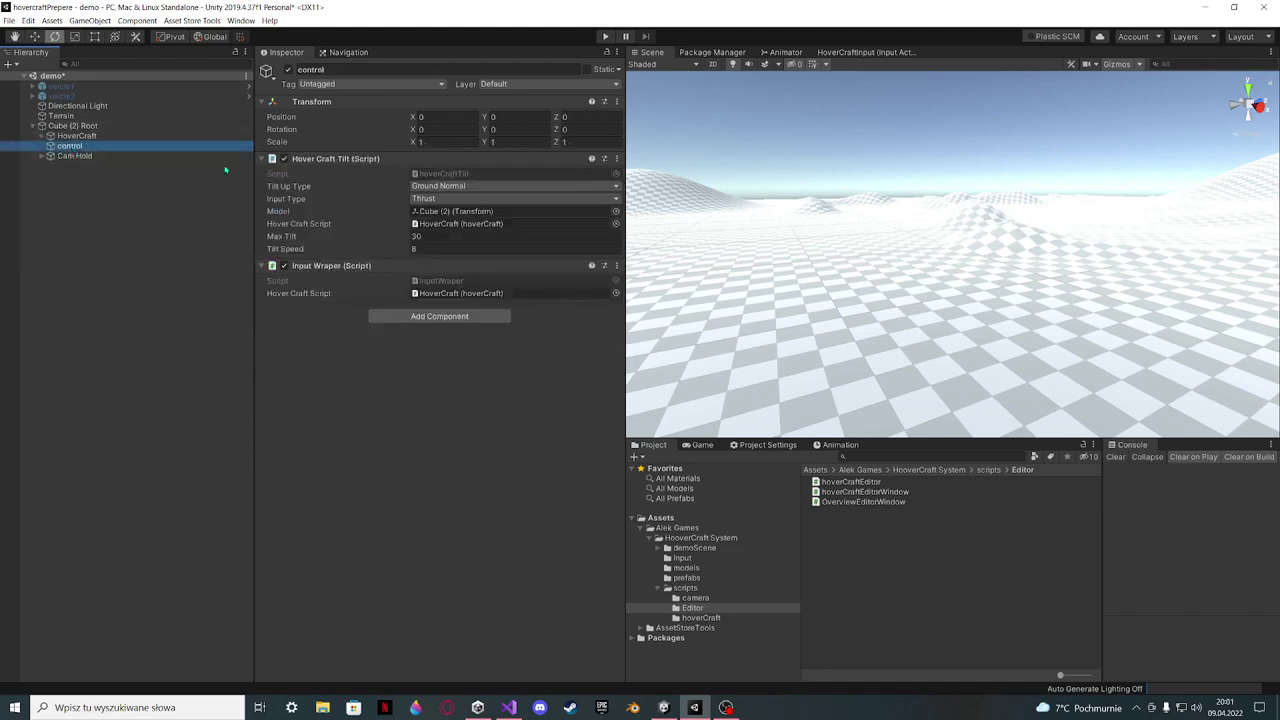
click(421, 237)
text(60)
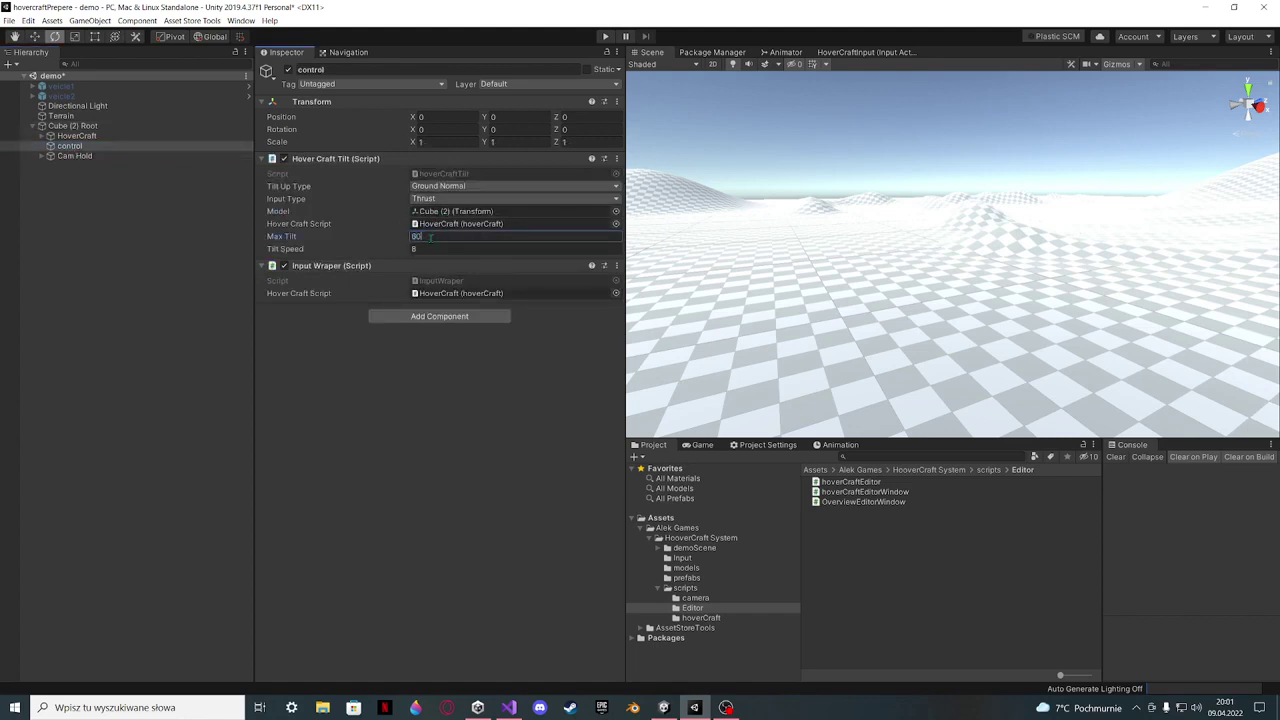
click(605, 36)
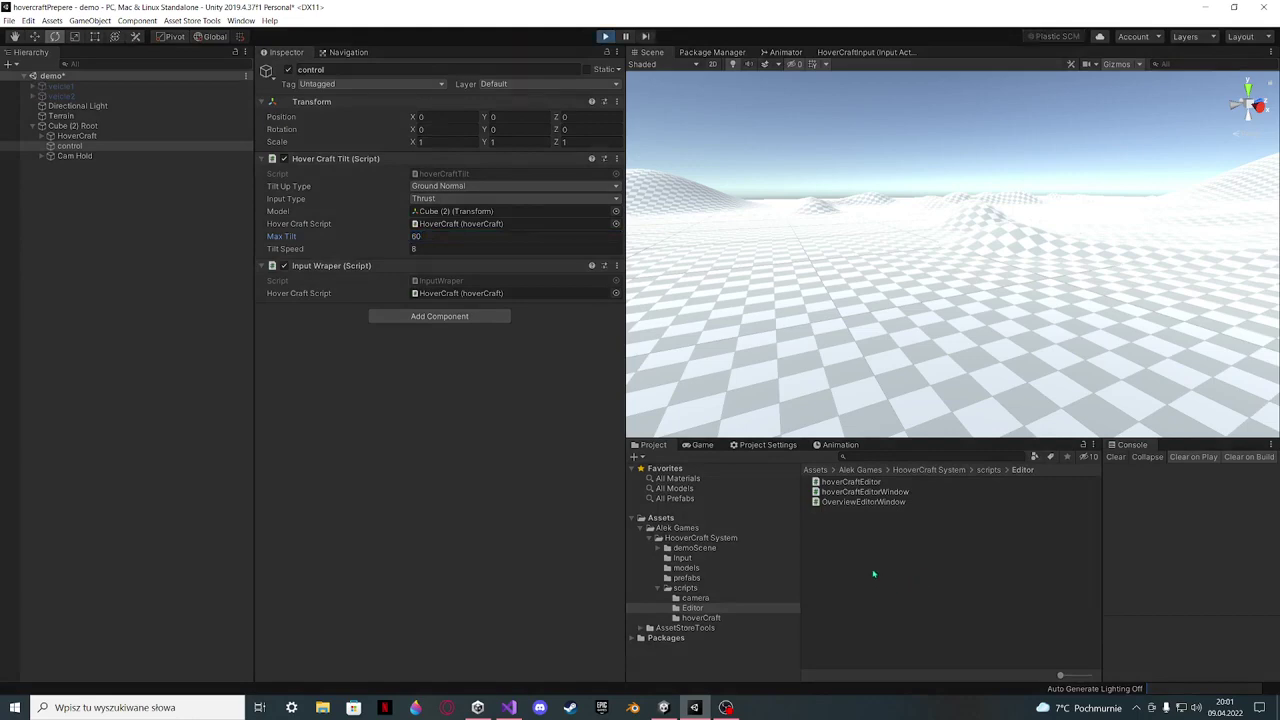
Test-drive the hovercraft in play mode, stop playing, and set control's Max Tilt to 35
key(d)
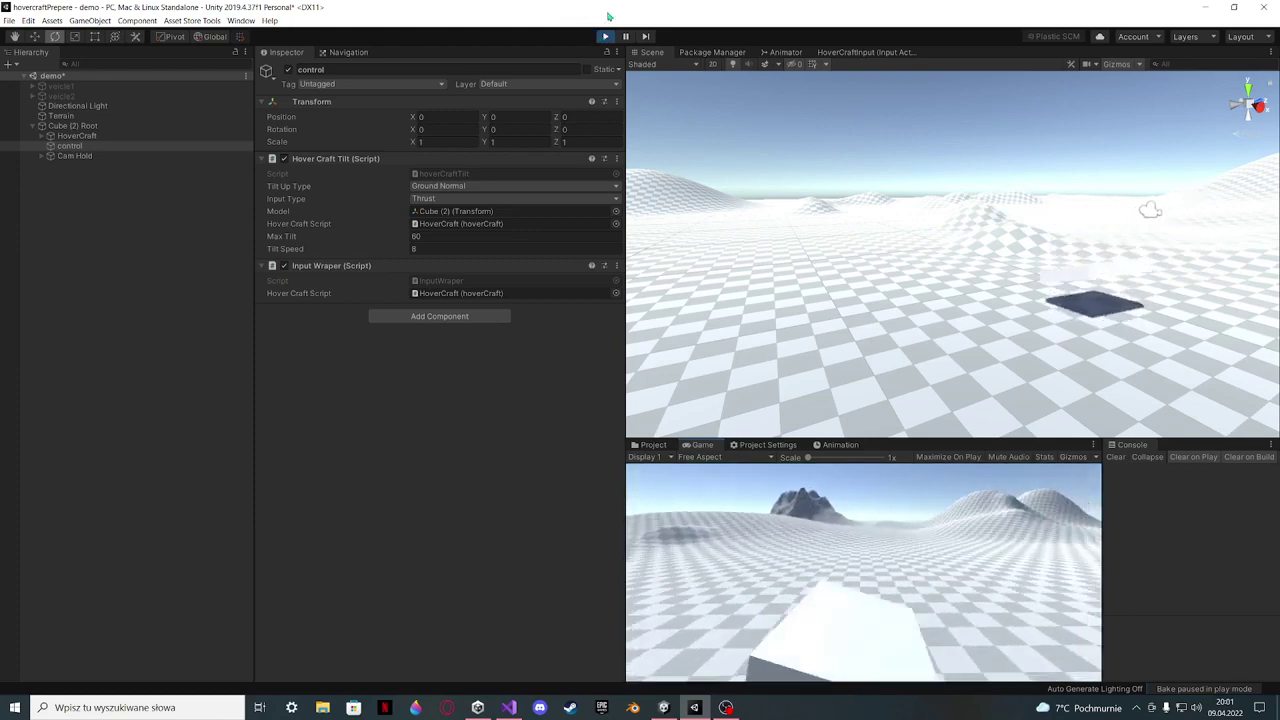
click(603, 36)
click(416, 236)
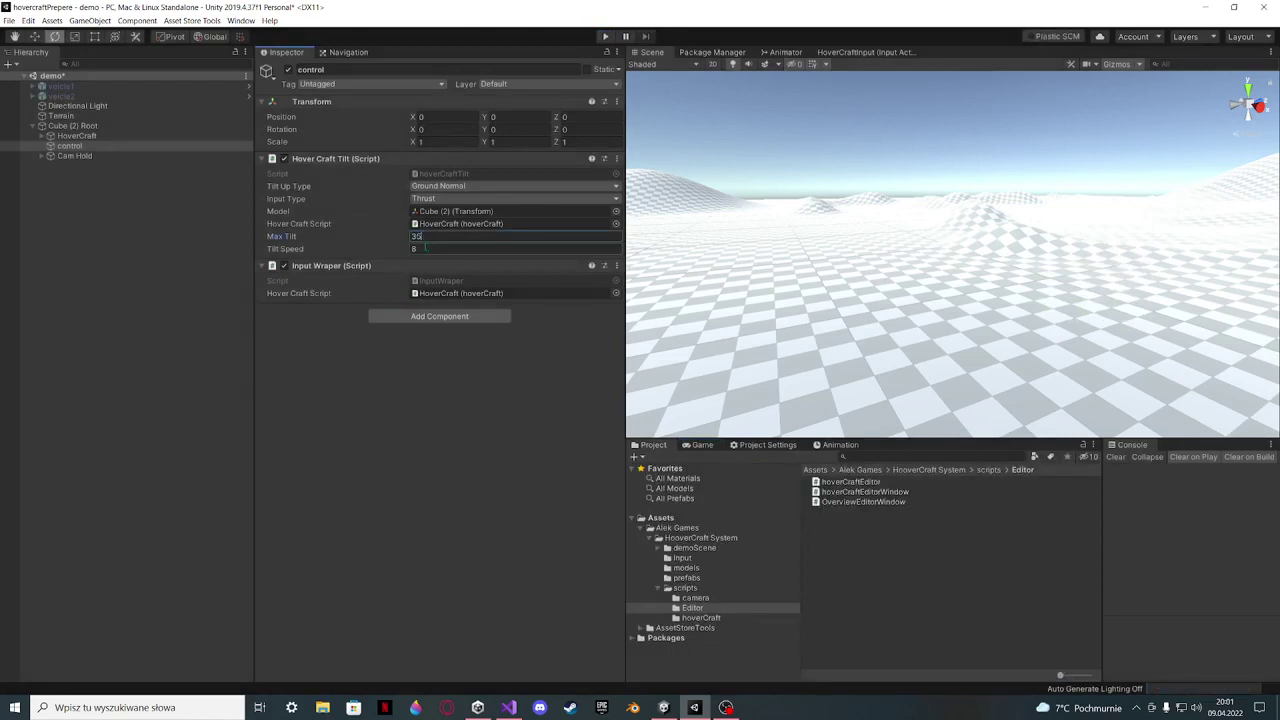
click(431, 248)
Inspect Cam Hold's Camera script, expand the HoverCraft object, and frame its forward target in the scene
click(103, 155)
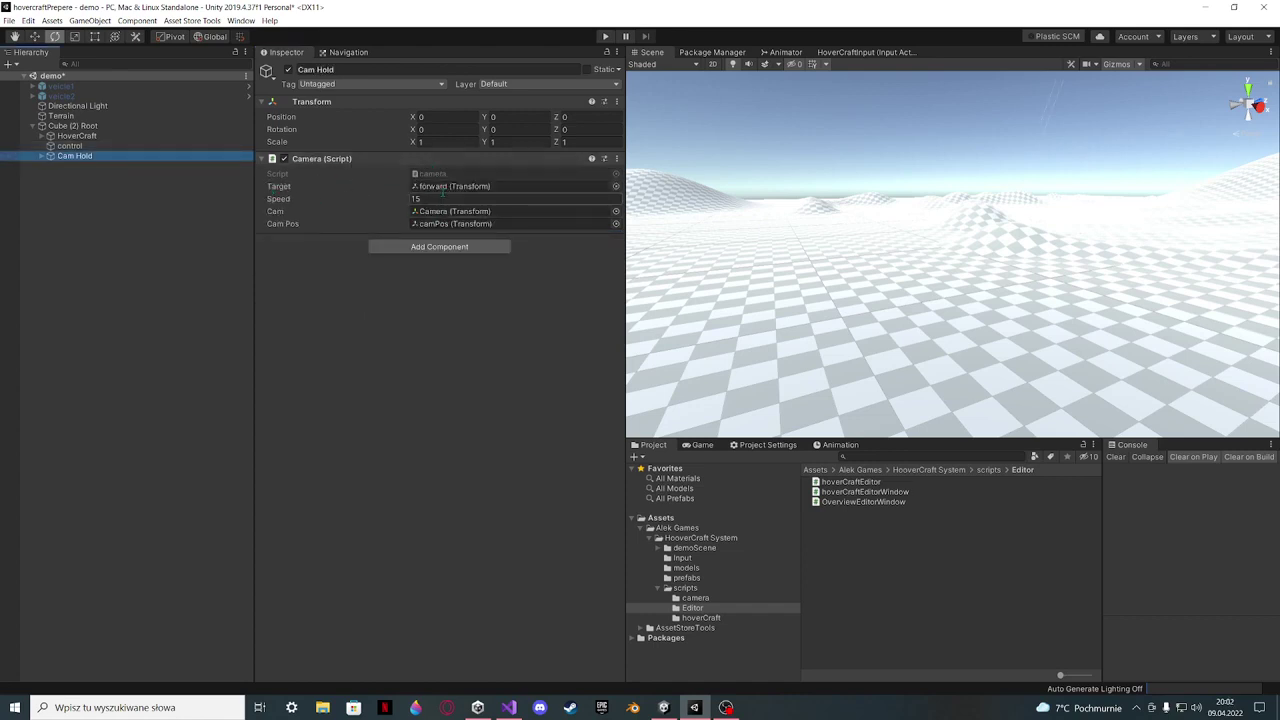
click(41, 137)
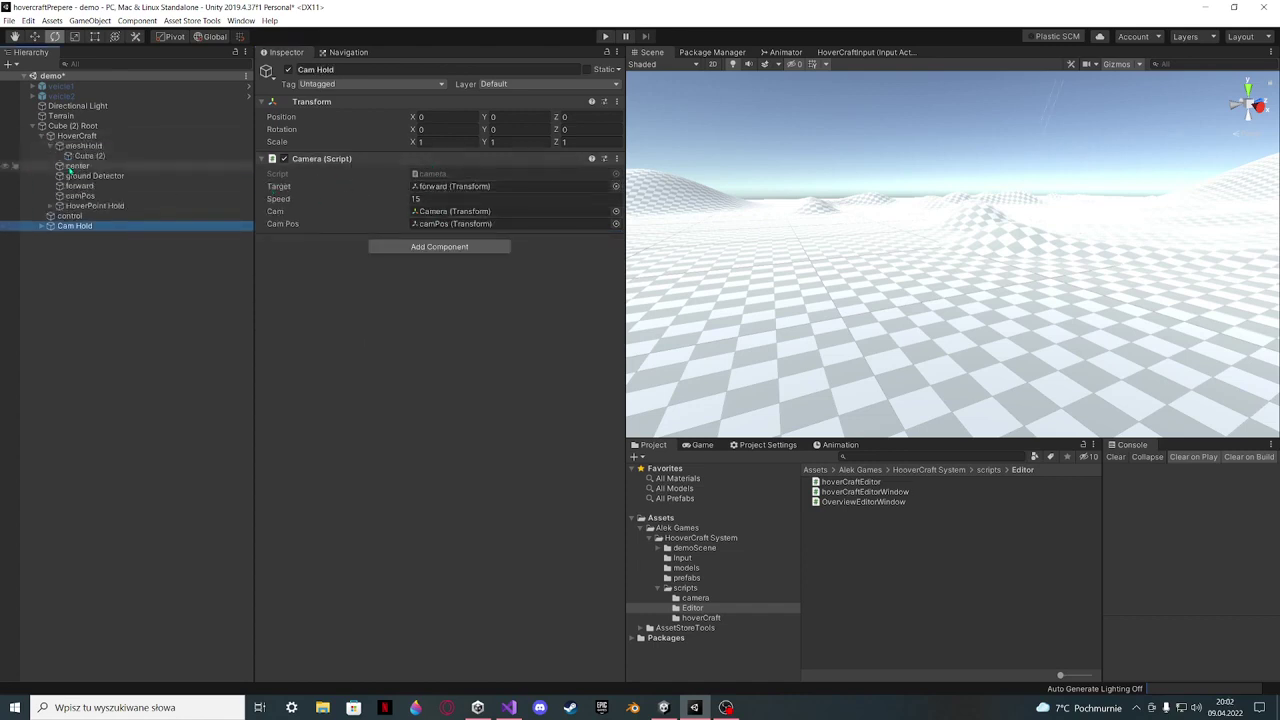
click(80, 186)
key(f)
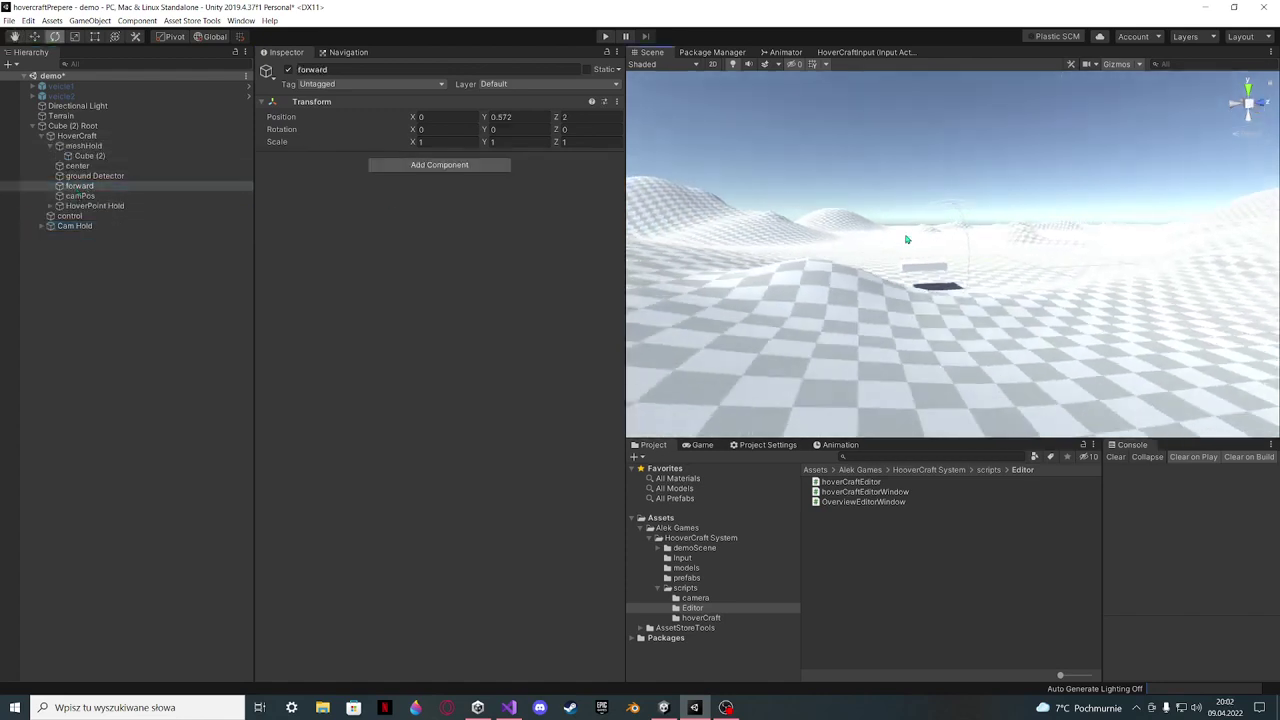
Raise the forward target above the hovercraft to about Y 3.1 with the Move tool
key(w)
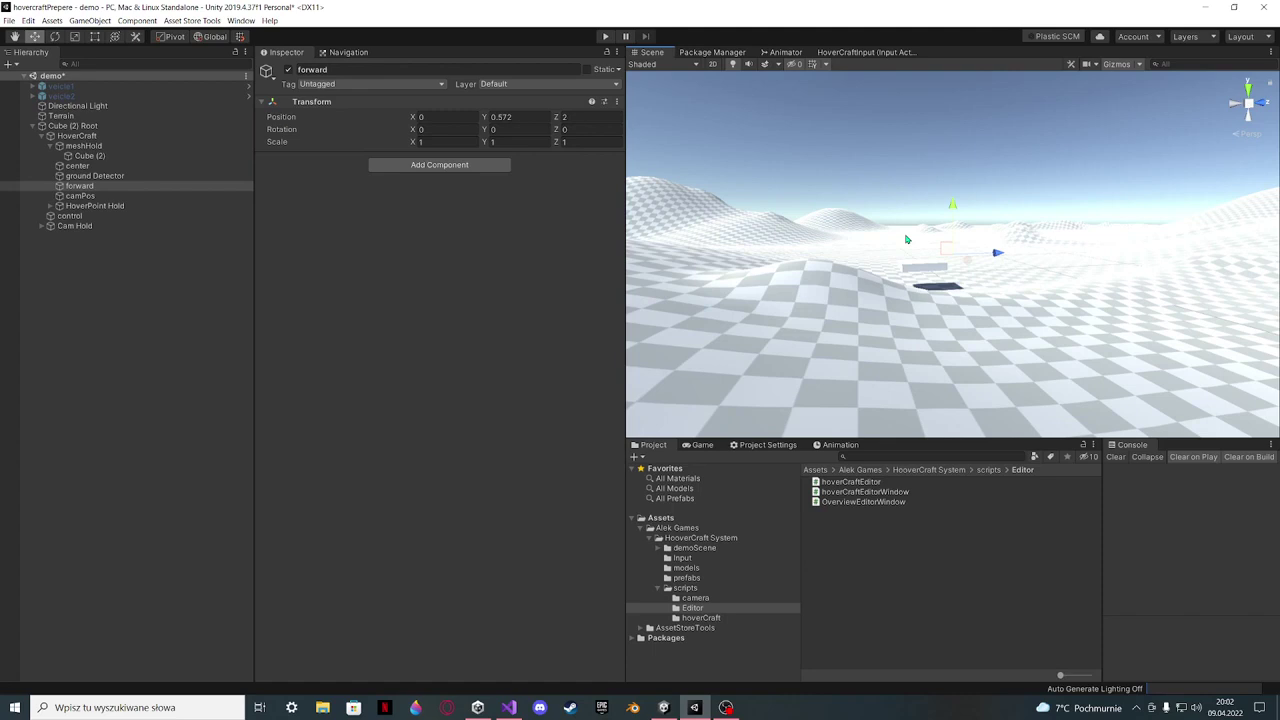
right_drag(1000, 240, 962, 275)
key(w)
key(s)
drag(993, 235, 995, 30)
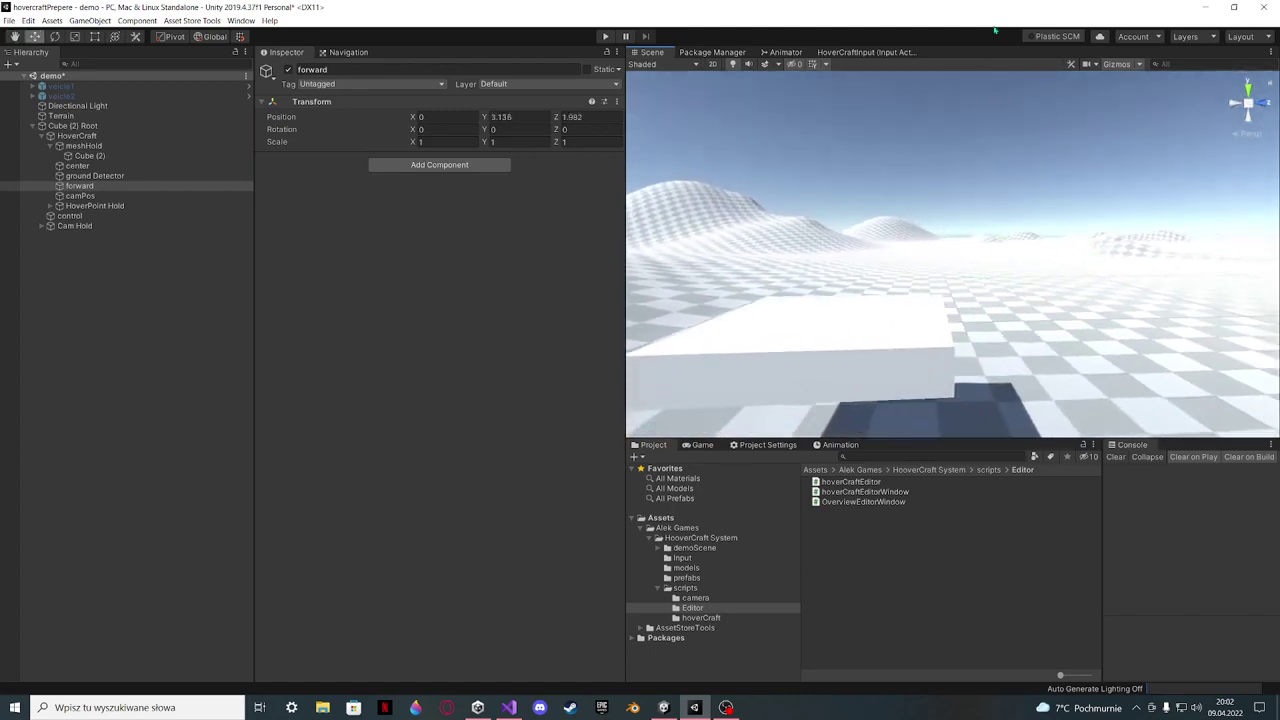
Reposition the forward target in play mode to test where the camera aims, and stop playing
click(603, 37)
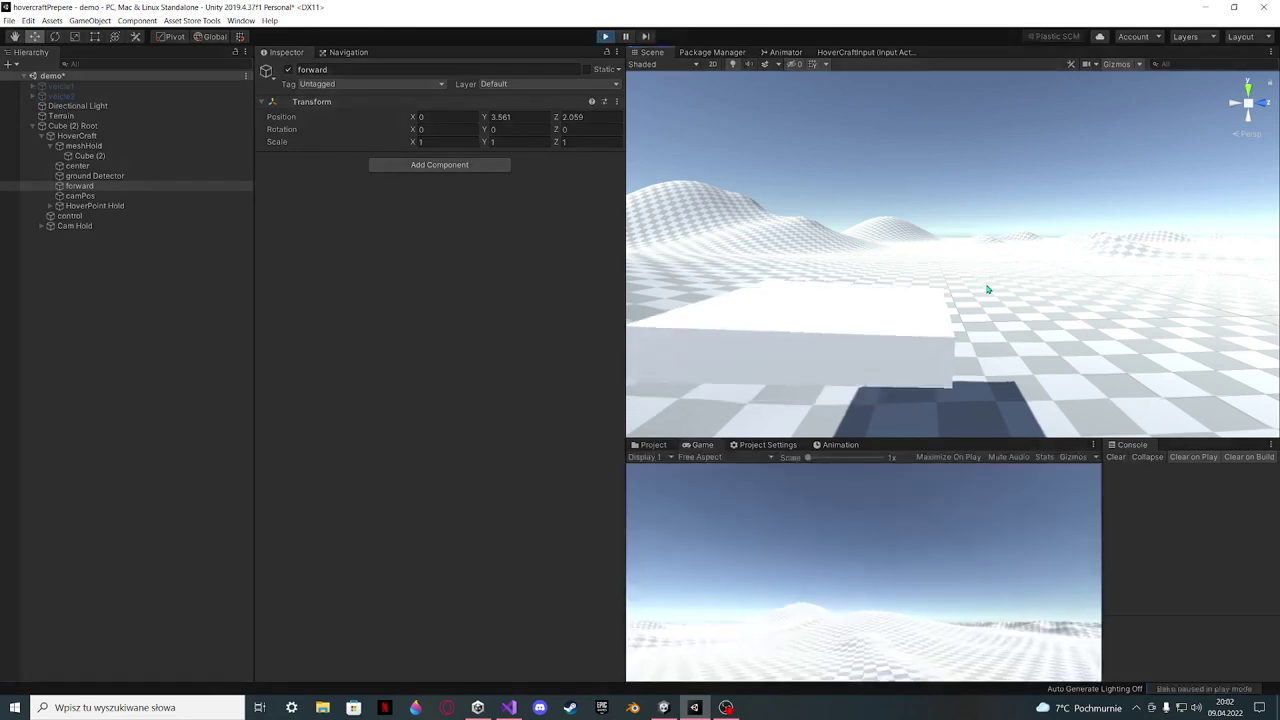
right_drag(986, 286, 988, 211)
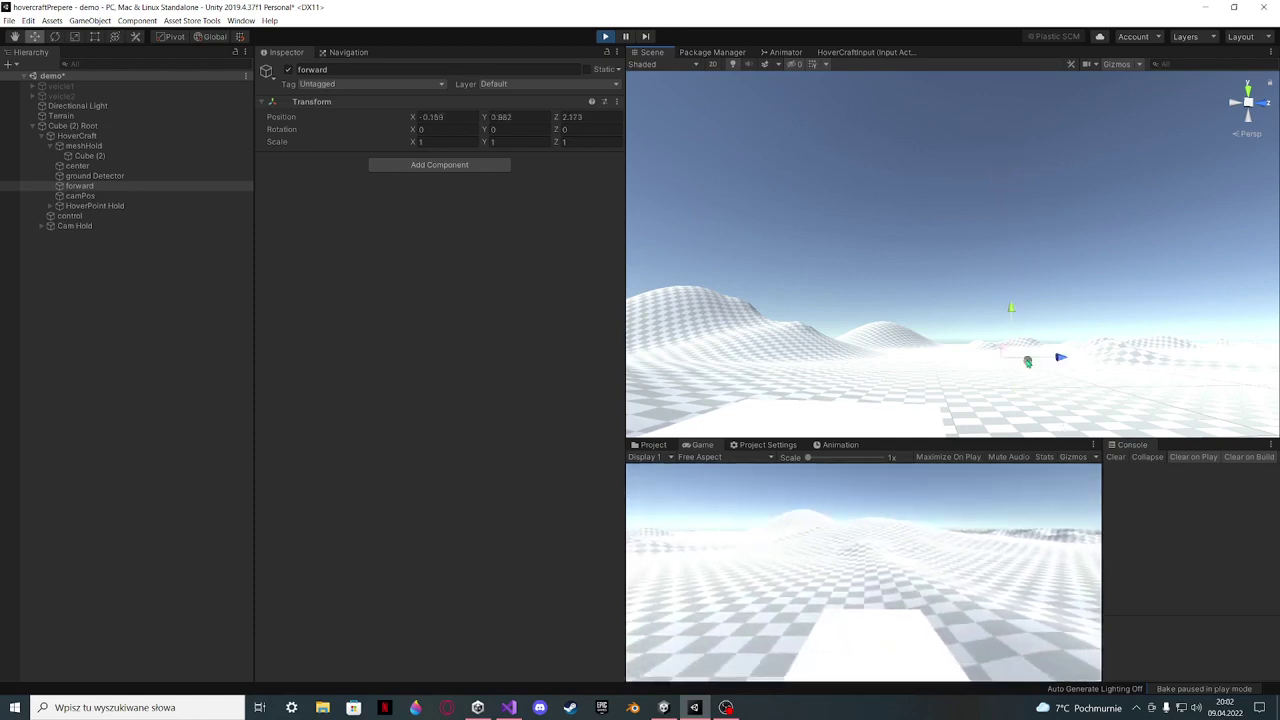
click(612, 37)
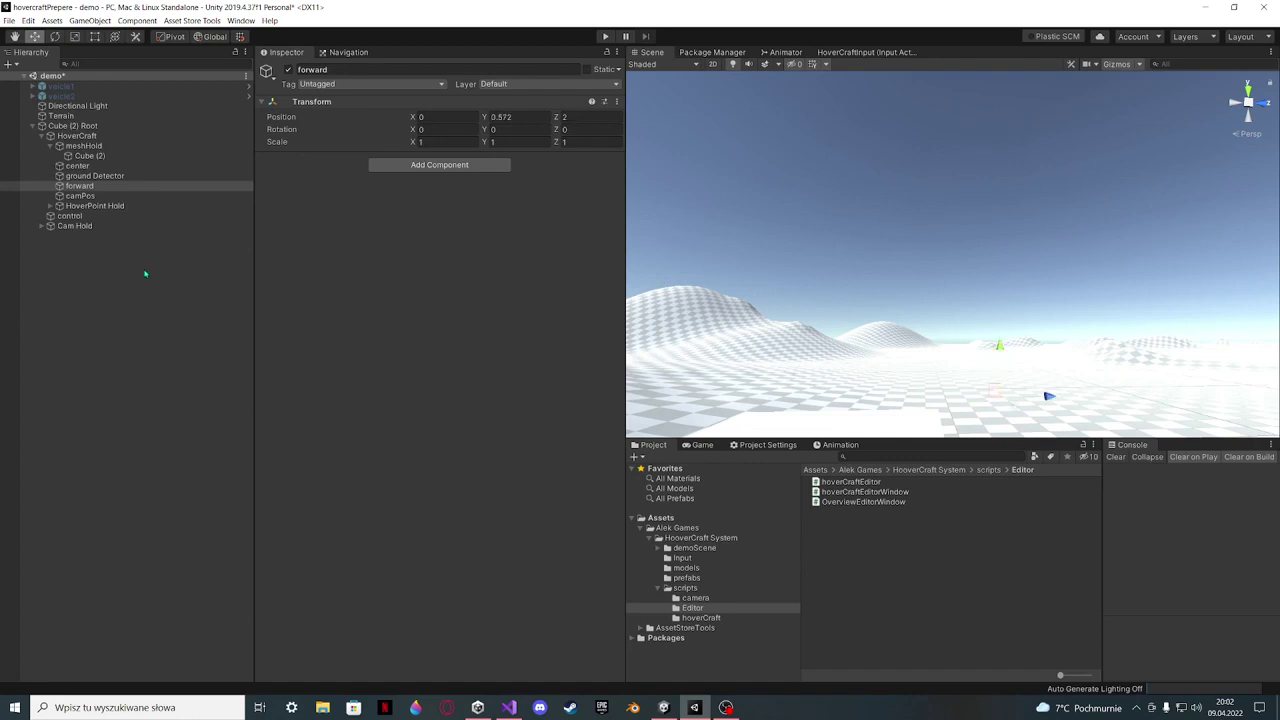
Examine Cam Hold's Cam reference and inspect the Camera child it points to
click(75, 226)
click(465, 211)
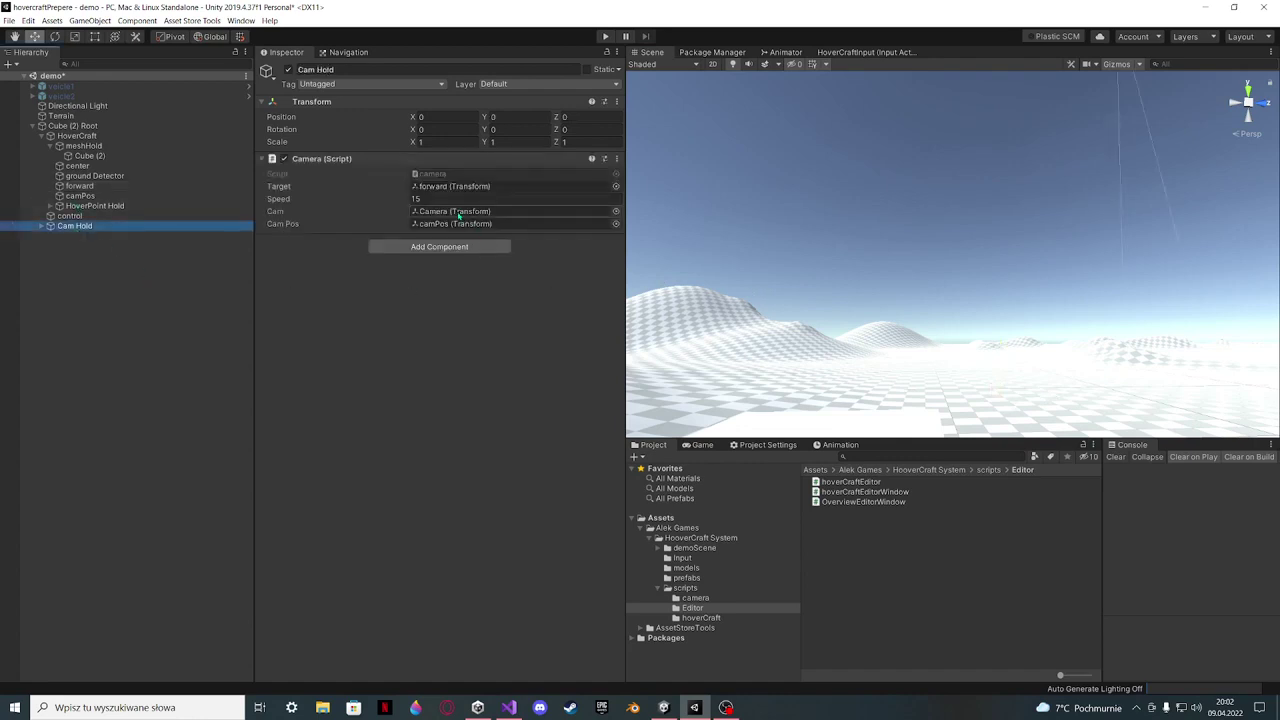
click(80, 236)
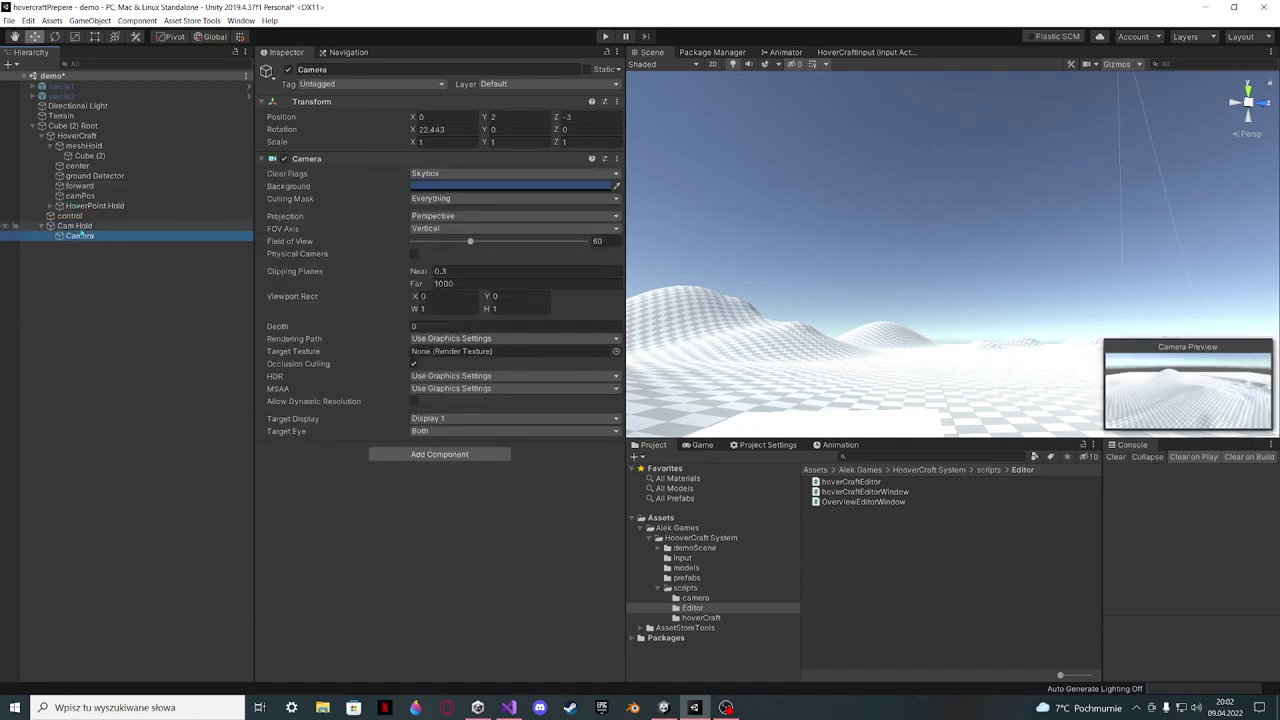
click(75, 226)
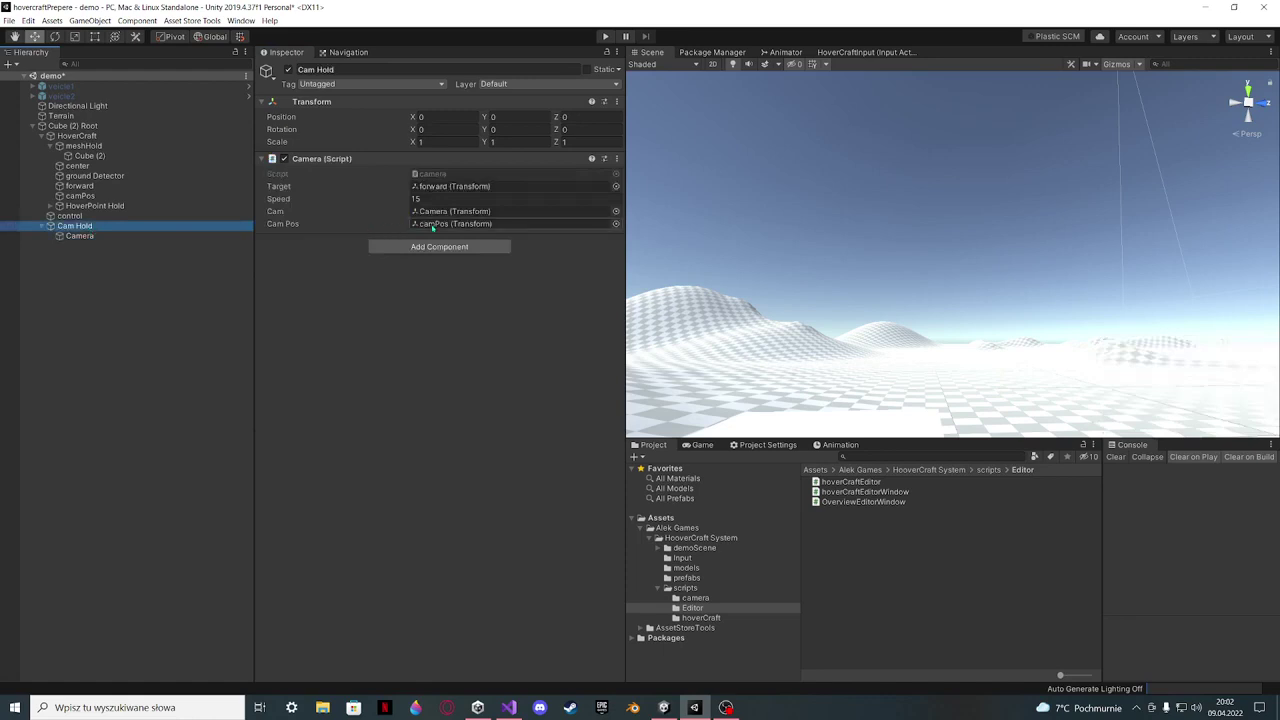
Trace Cam Hold's Cam Pos reference to camPos, view its place behind the hovercraft, and briefly run play mode
click(432, 224)
click(94, 196)
key(s)
right_drag(880, 196, 884, 285)
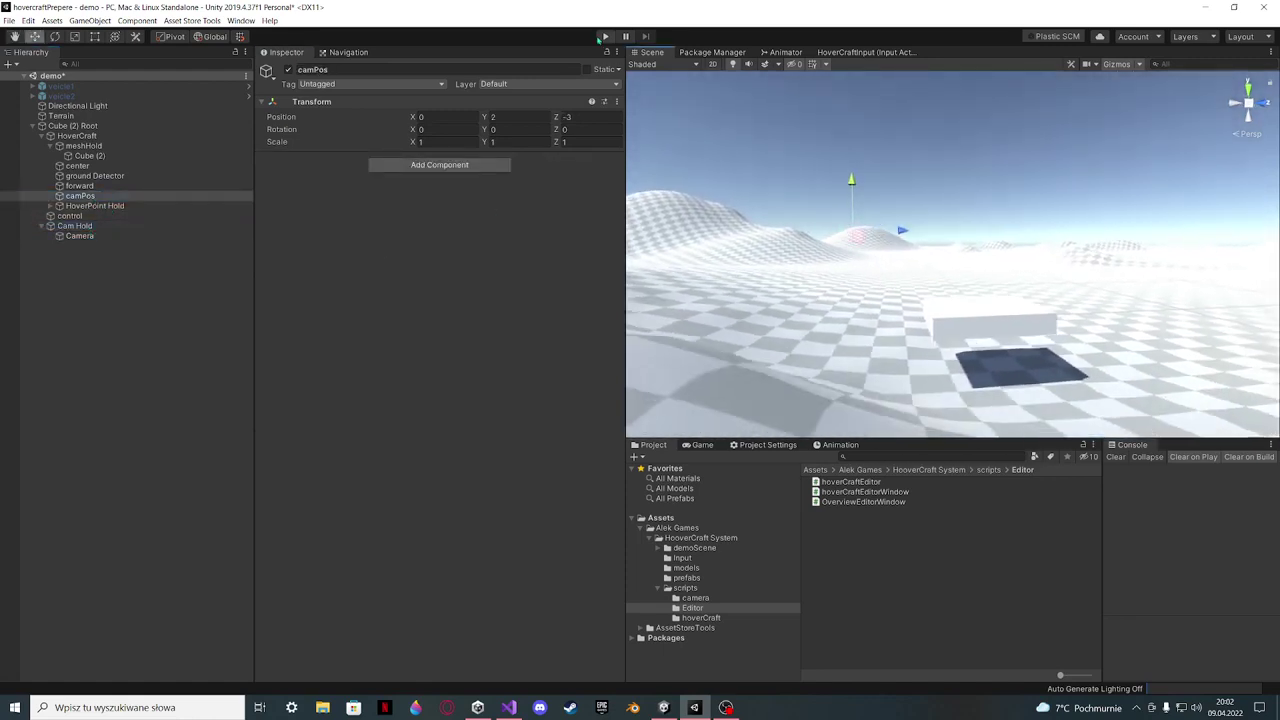
click(604, 37)
Open the HoverCraft System's Overview + Help window and review its Help + Support, Documentation and Update Log pages
click(245, 22)
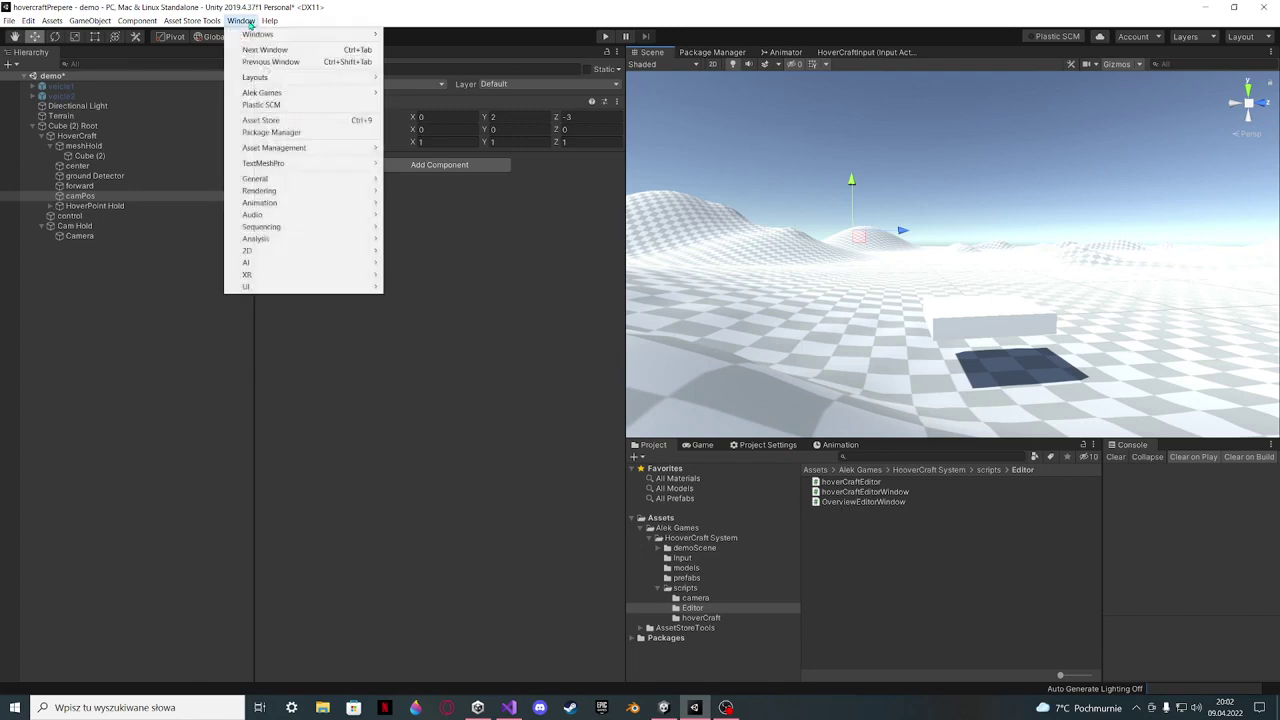
mouse_move(310, 95)
mouse_move(400, 95)
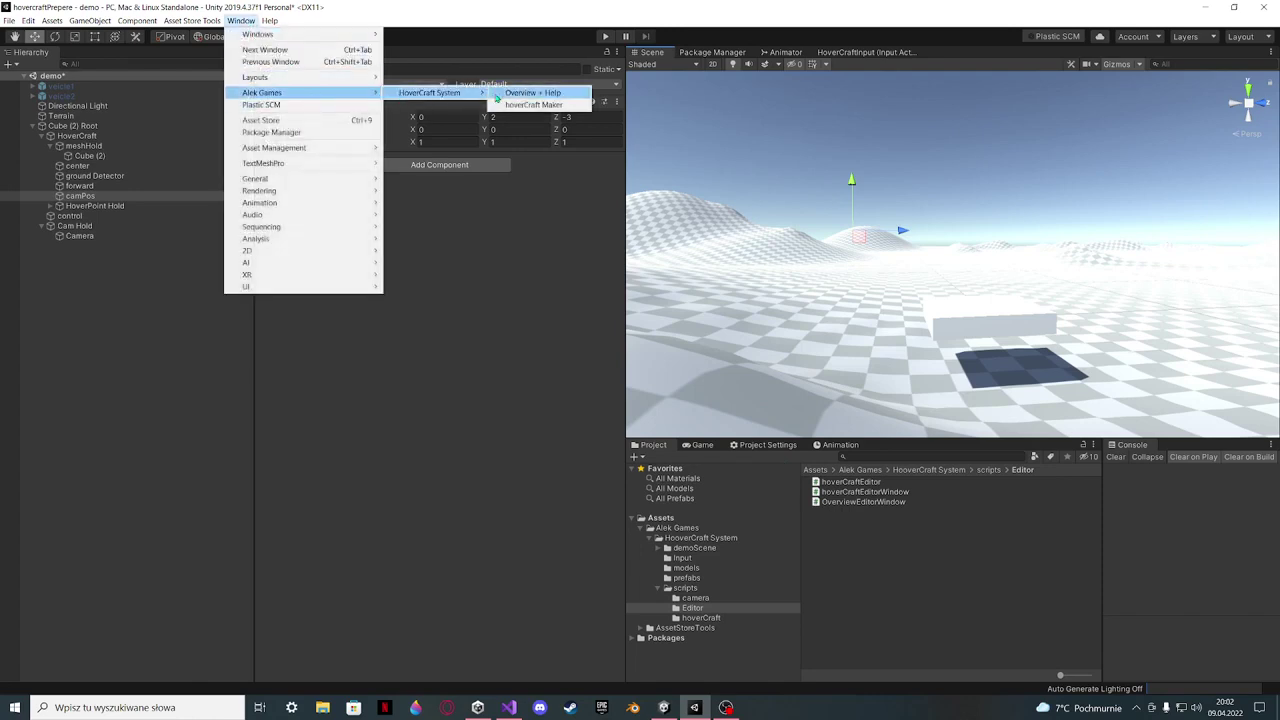
click(507, 93)
click(663, 35)
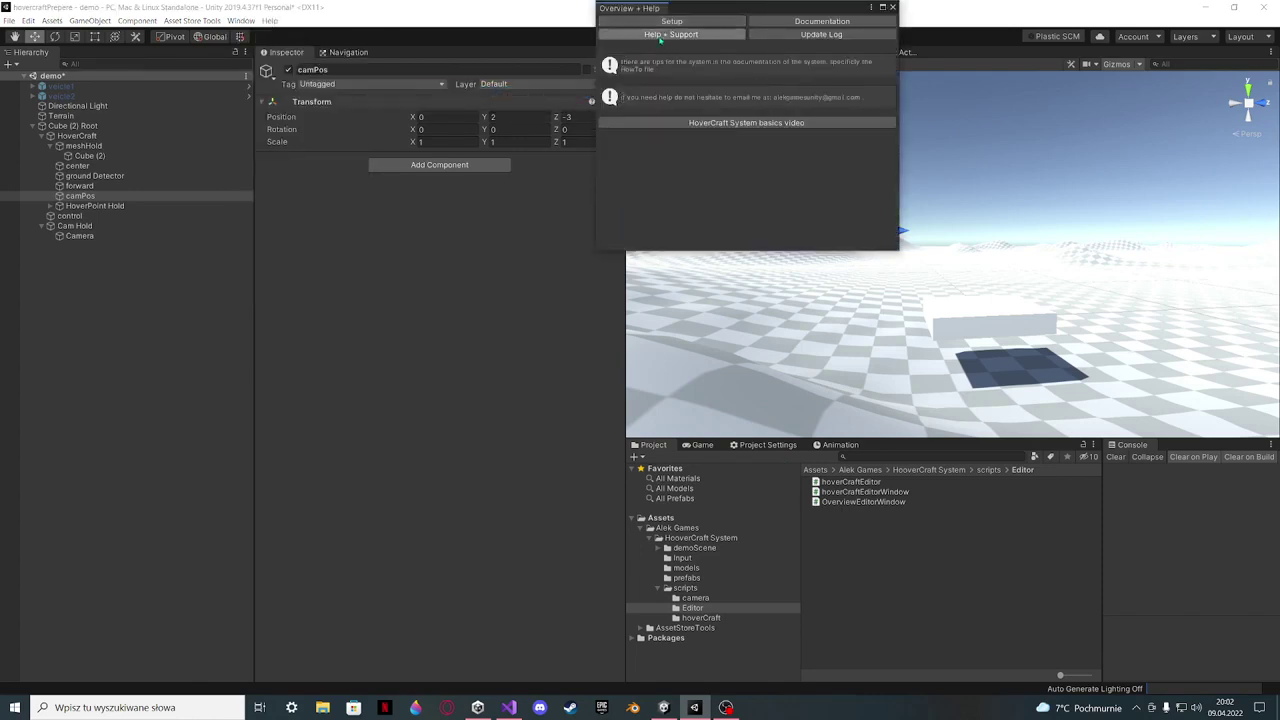
click(790, 22)
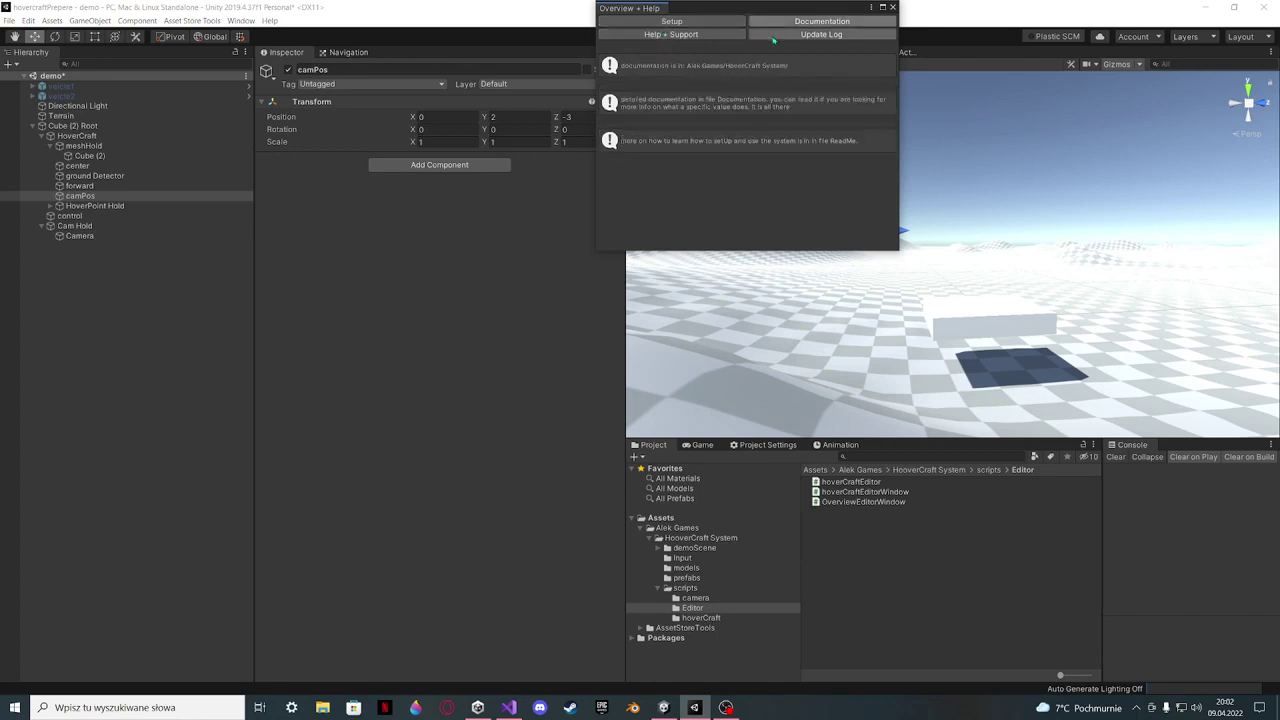
click(776, 35)
scroll(714, 103, down, 3)
scroll(714, 108, up, 3)
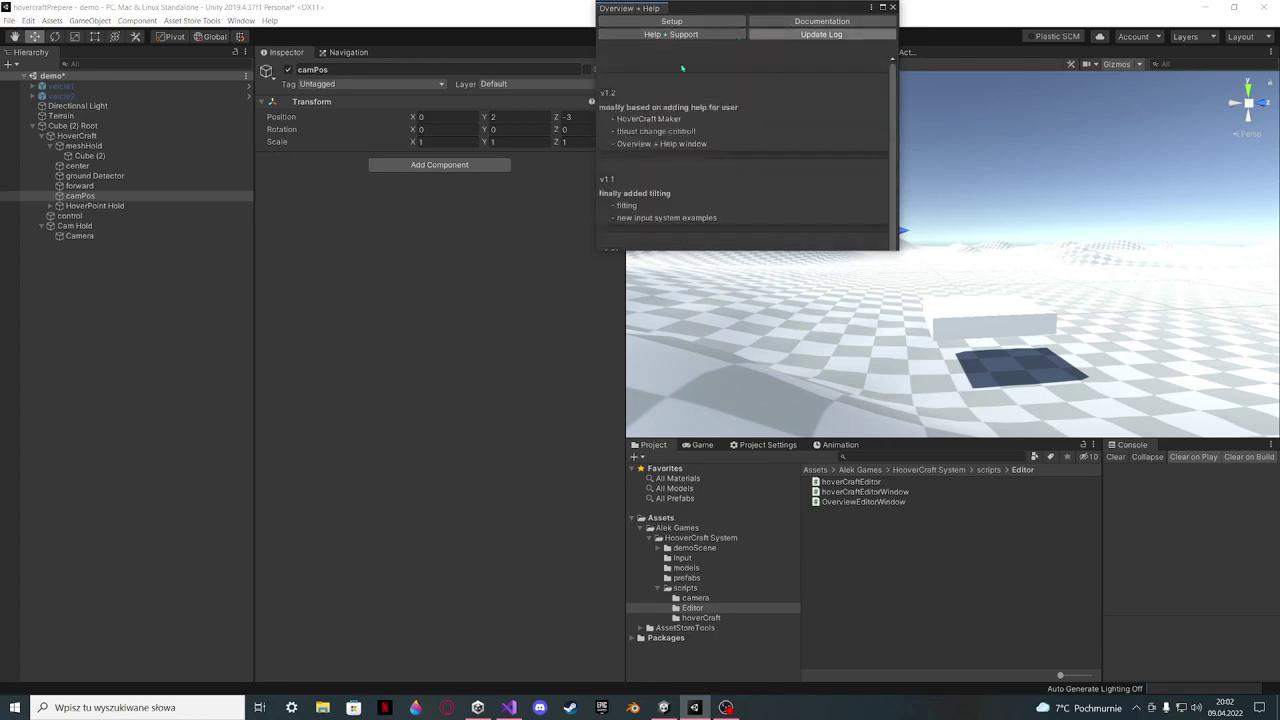
click(685, 37)
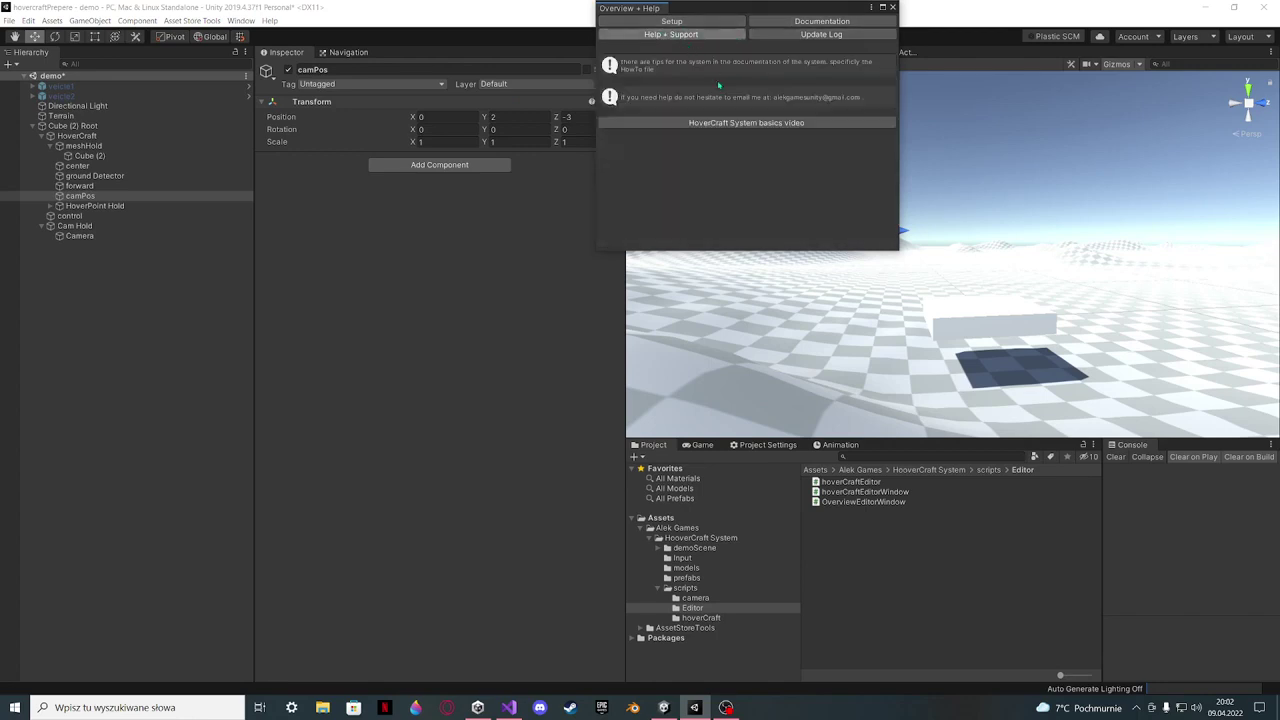
Open the HoverCraft Maker from the Setup page of the overview, and close both windows
click(671, 21)
click(747, 125)
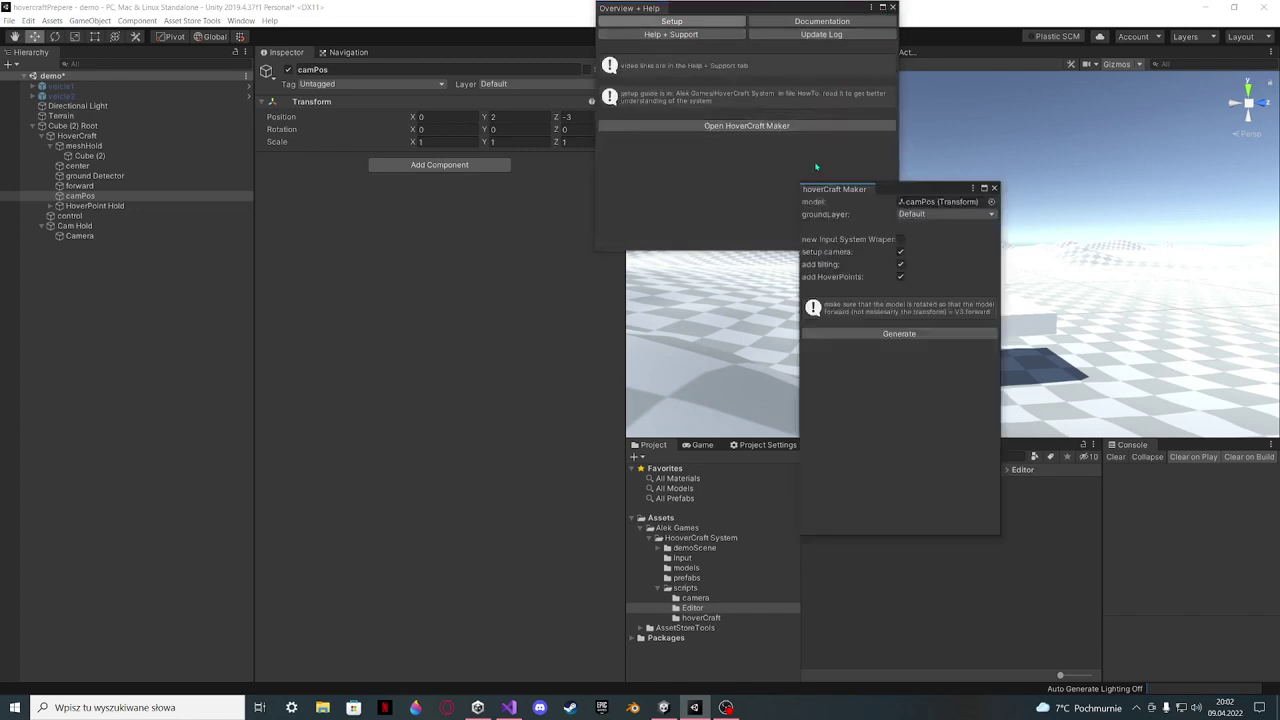
click(994, 190)
click(892, 7)
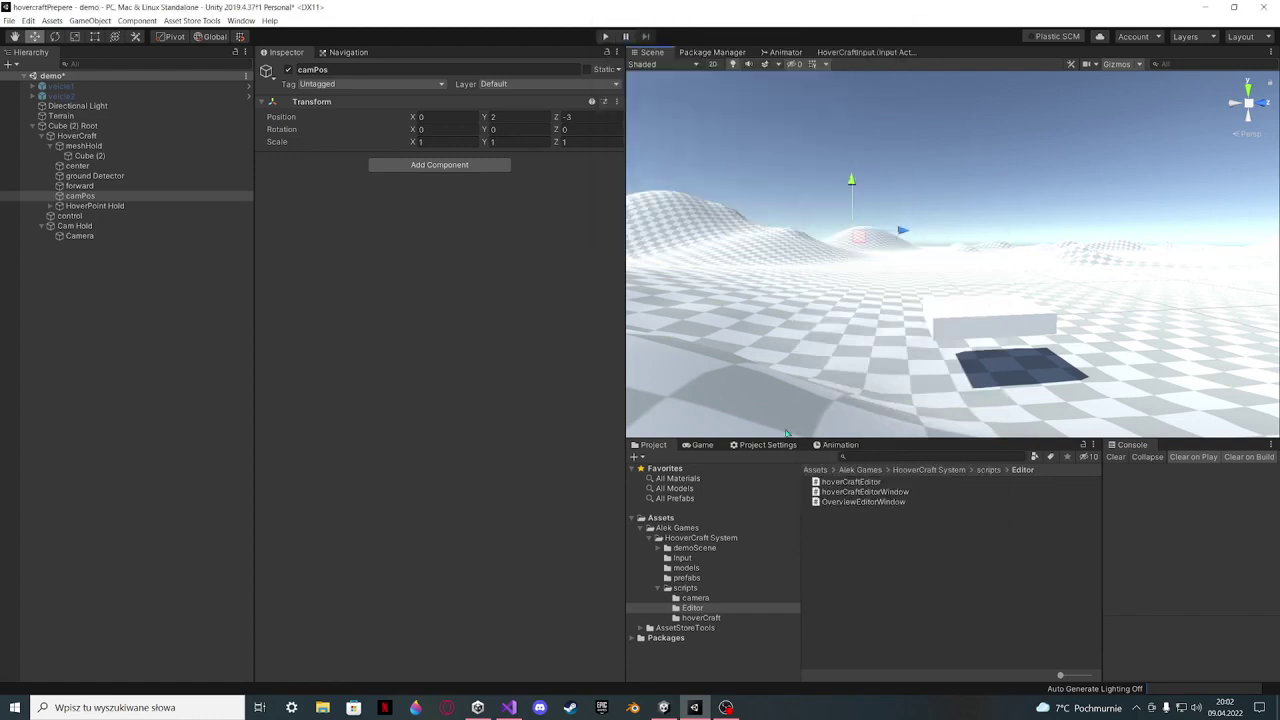
Read the documentation and ReadMe files in the HooverCraft System folder, and open the demoScene folder
click(694, 538)
click(845, 532)
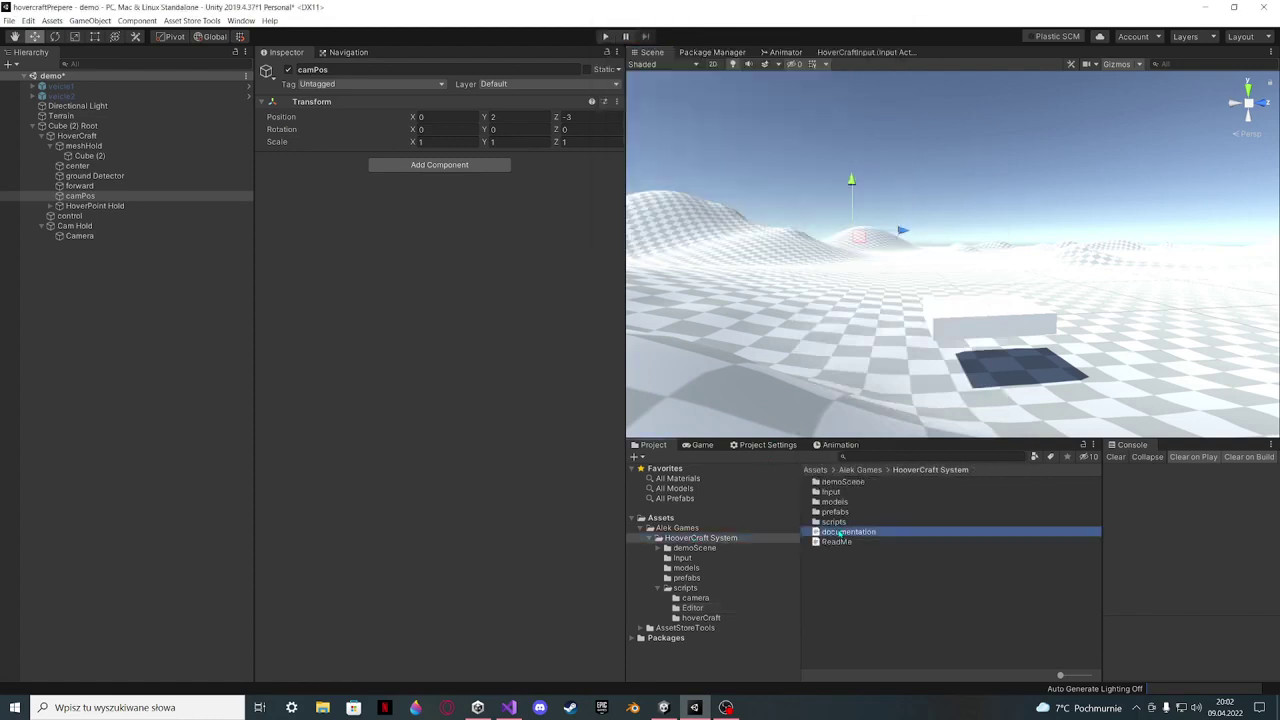
scroll(472, 436, down, 5)
scroll(461, 414, up, 5)
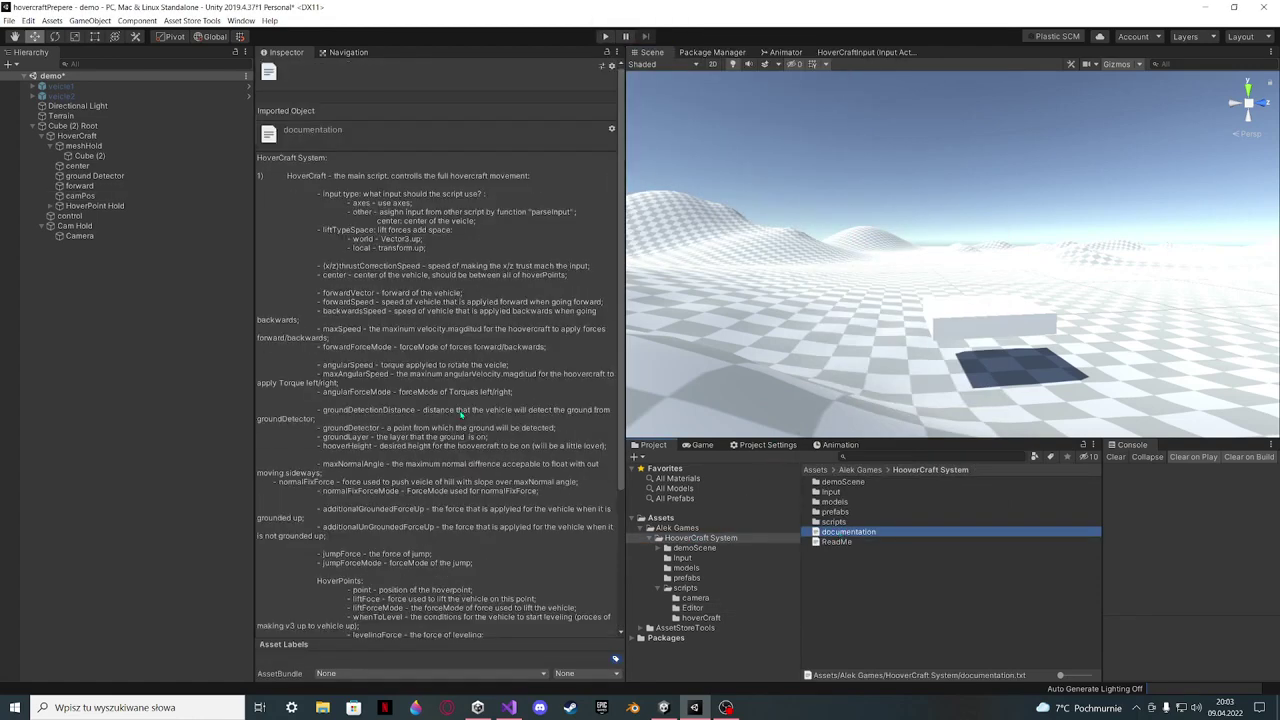
click(833, 542)
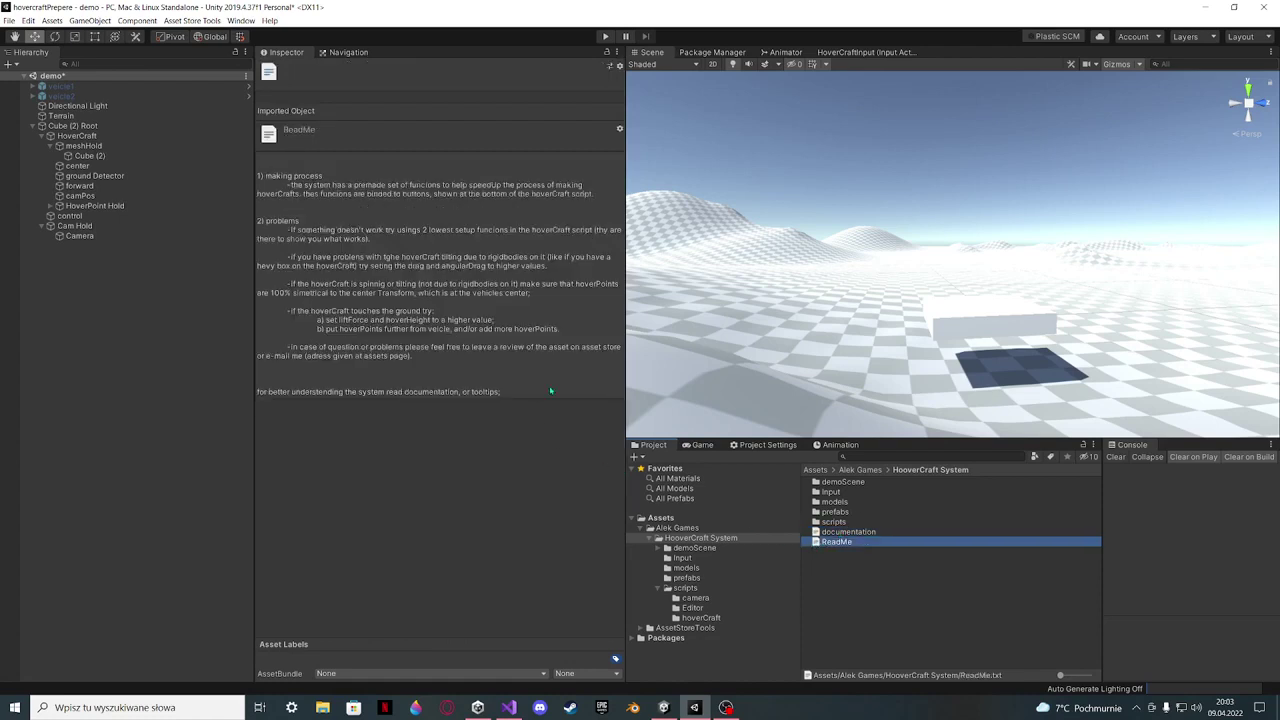
click(852, 533)
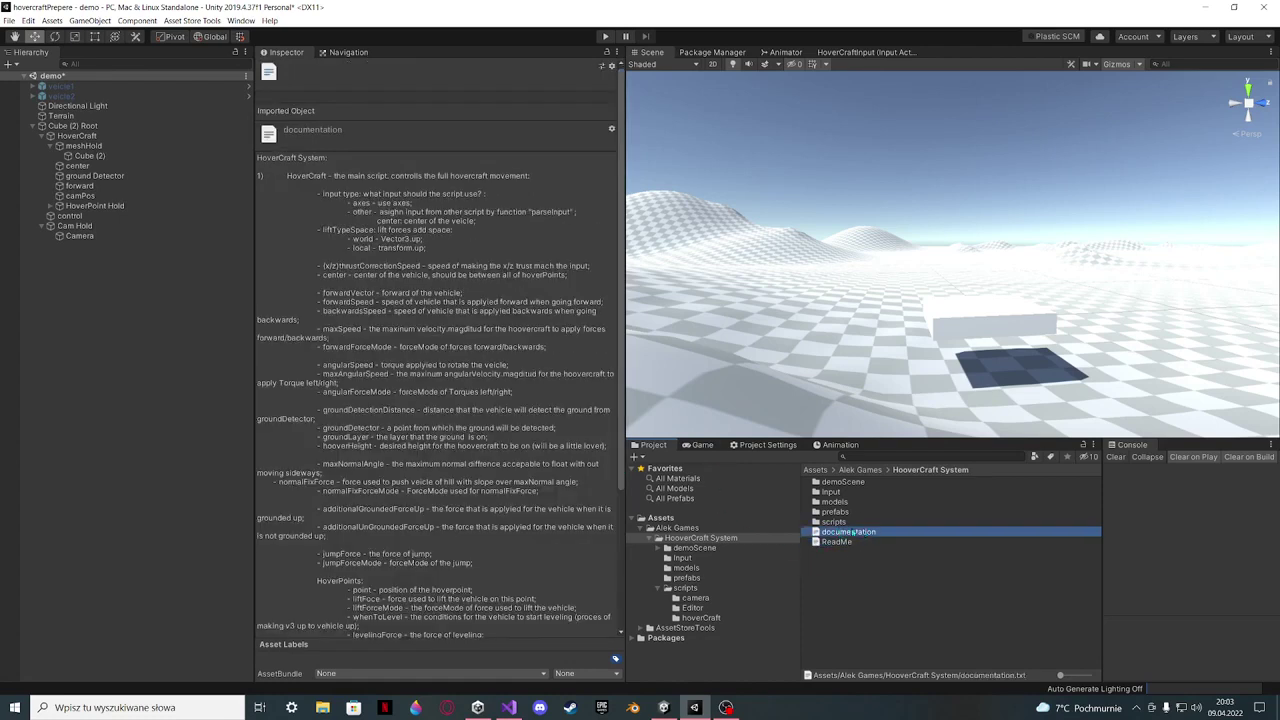
click(693, 549)
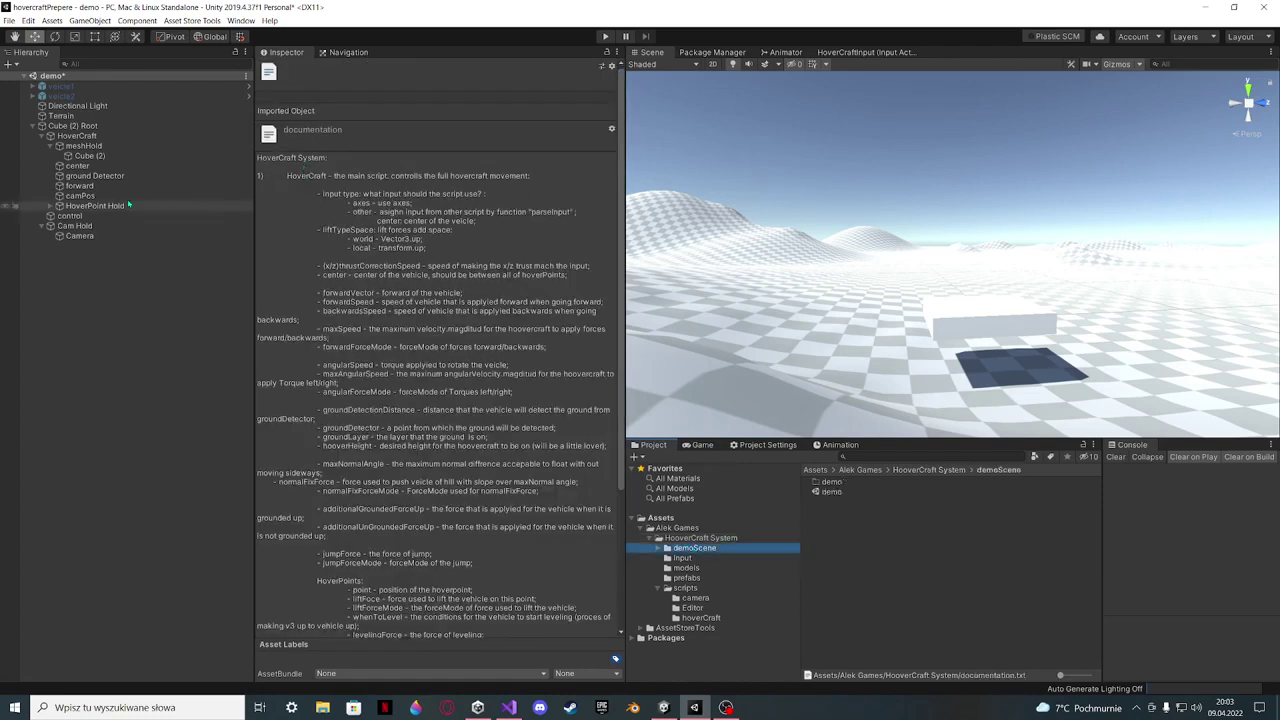
Inspect Cube (2), collapse meshHold, Cam Hold and HoverCraft in the hierarchy, and select Cube (2) Root
click(72, 155)
click(50, 146)
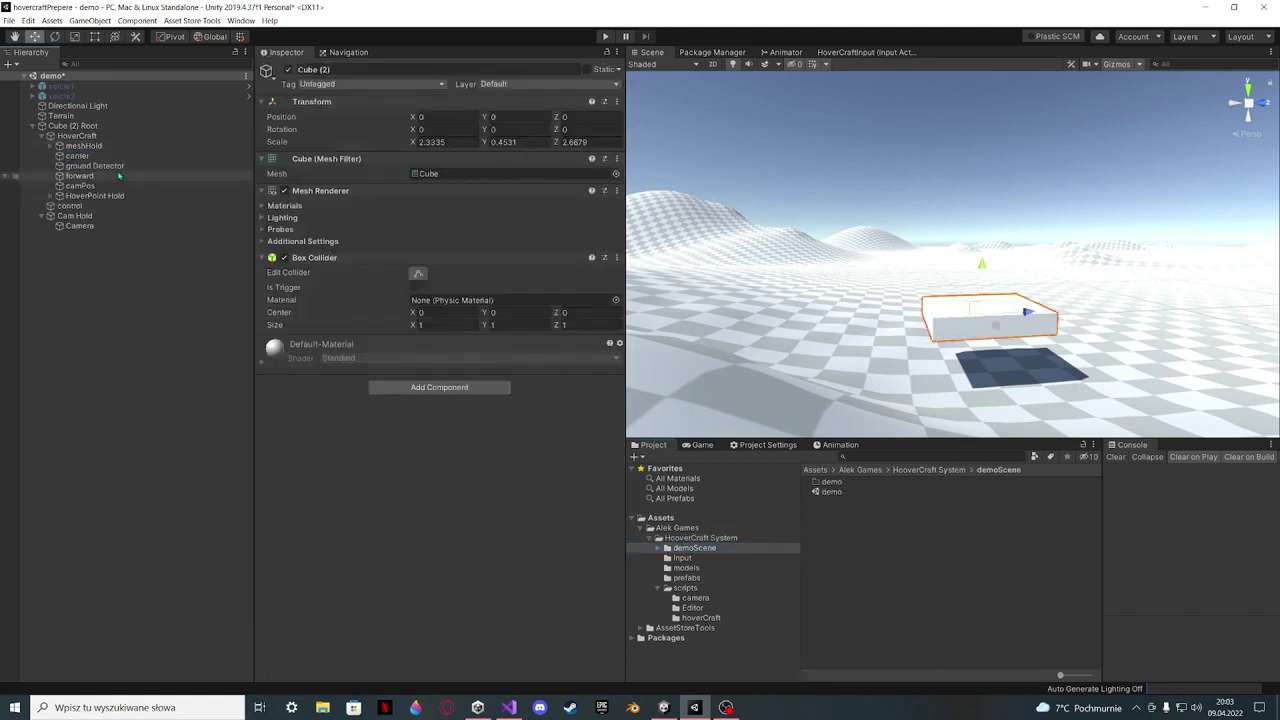
click(42, 216)
click(42, 136)
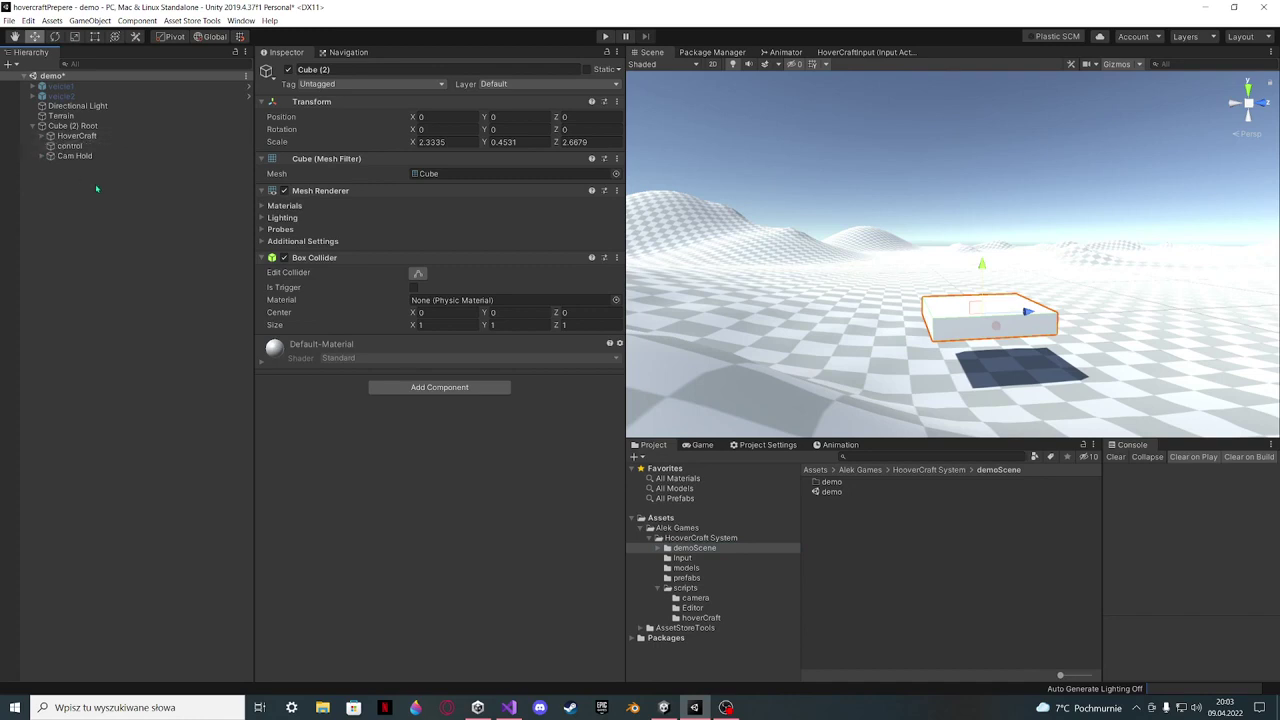
click(72, 126)
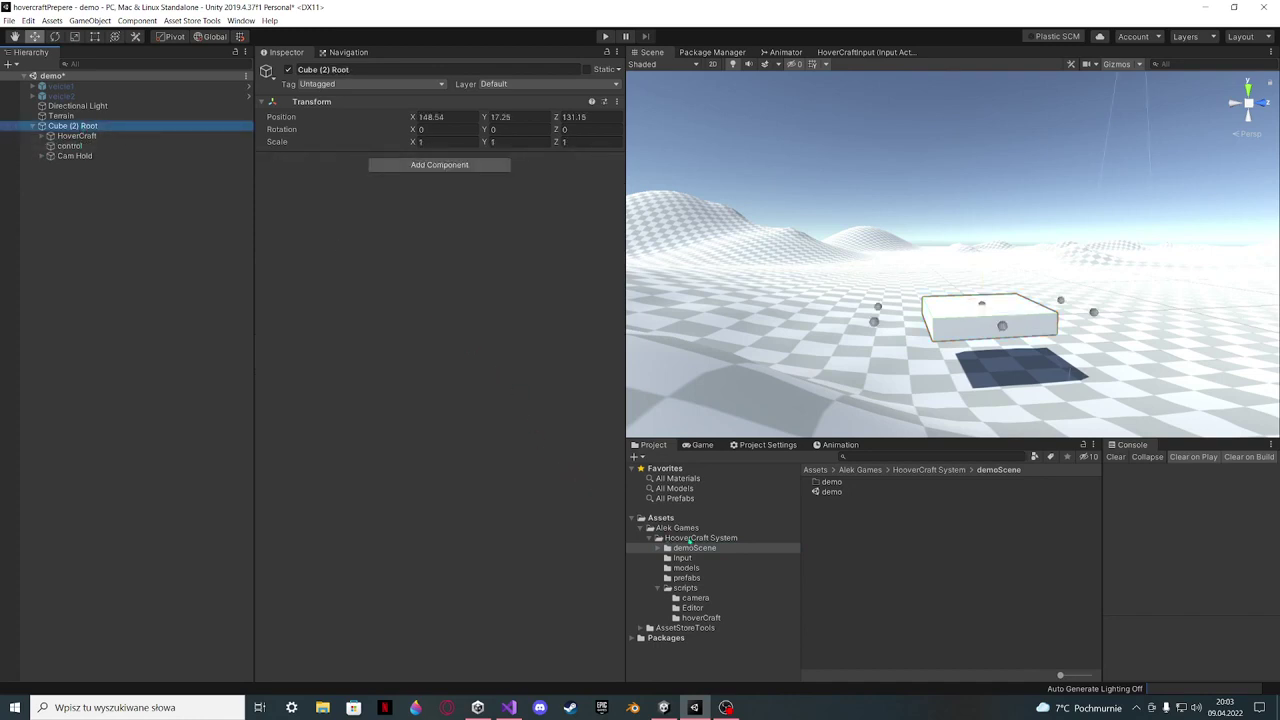
Show the HooverCraft System folder's contents, and collapse it and its parent Alek Games in the project tree
click(694, 538)
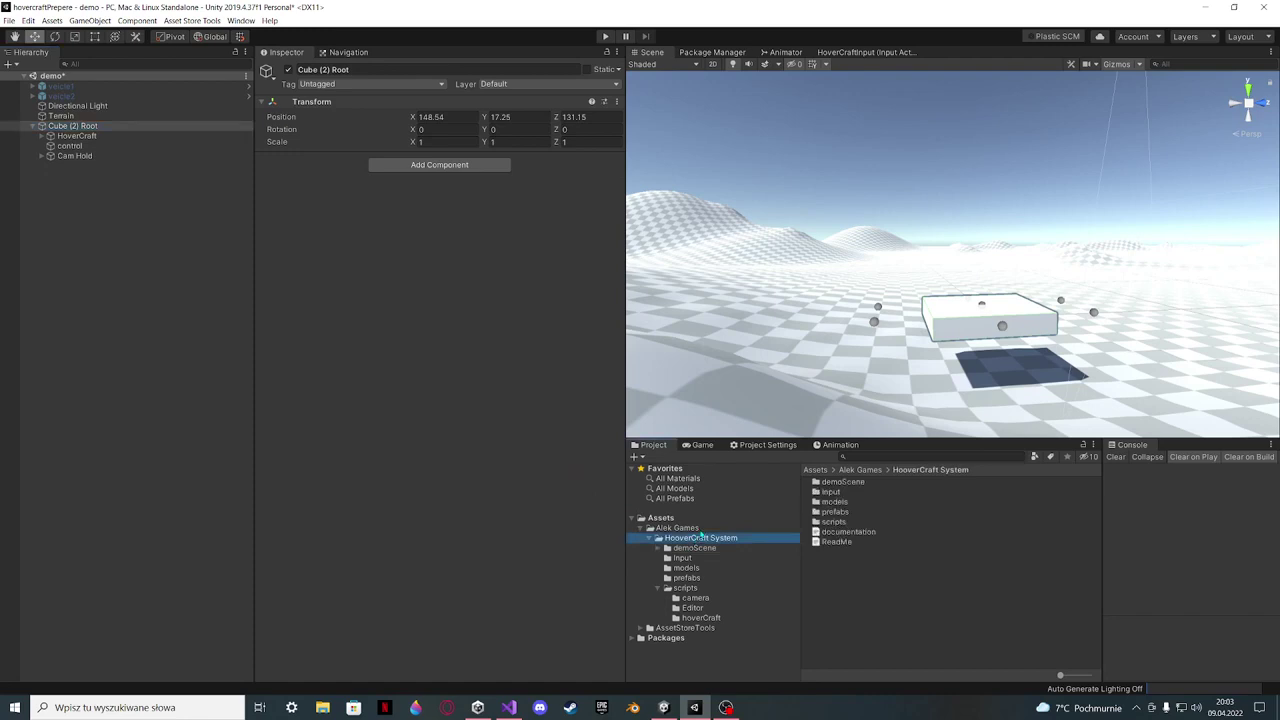
click(652, 540)
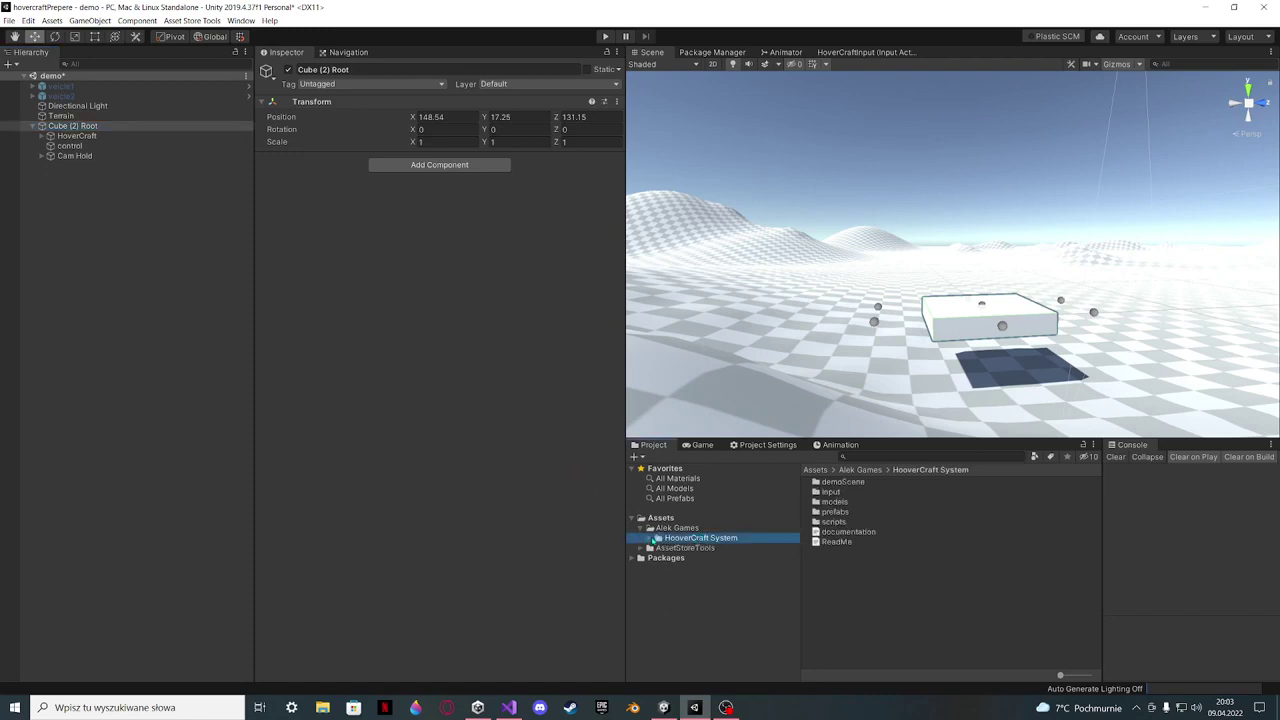
click(642, 529)
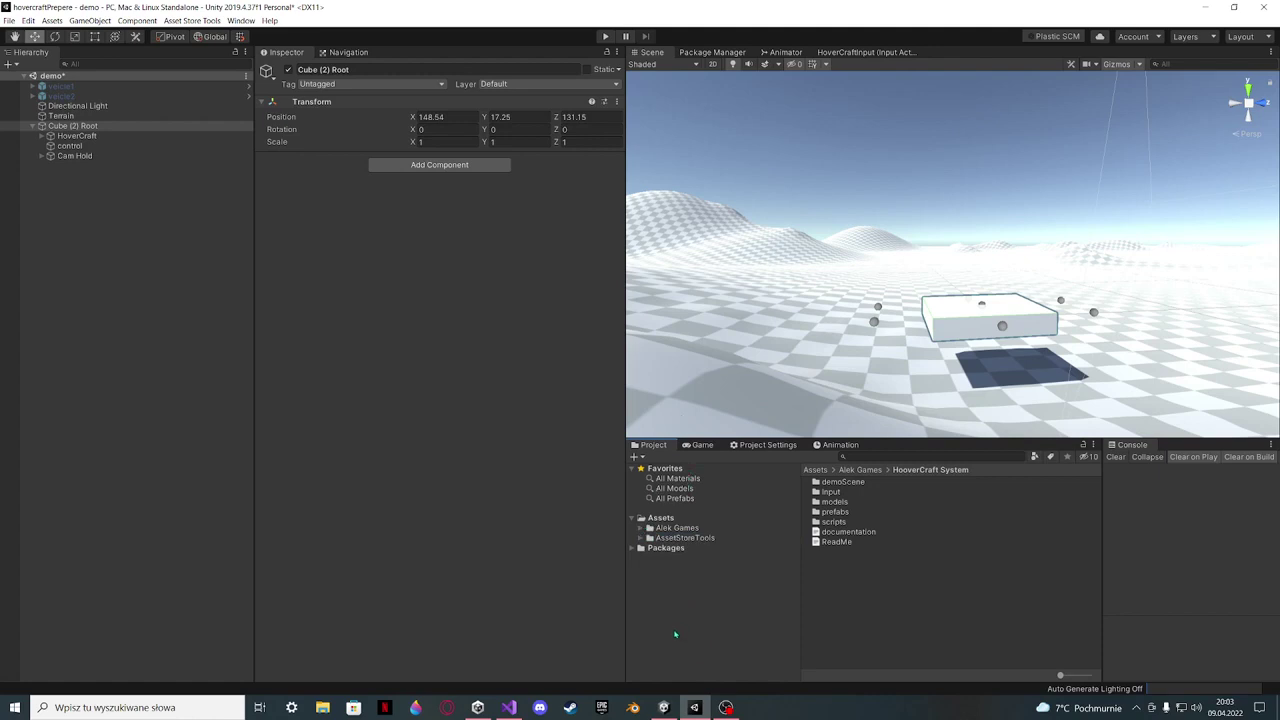
Deselect all objects, save the demo scene, and switch to OBS
click(188, 344)
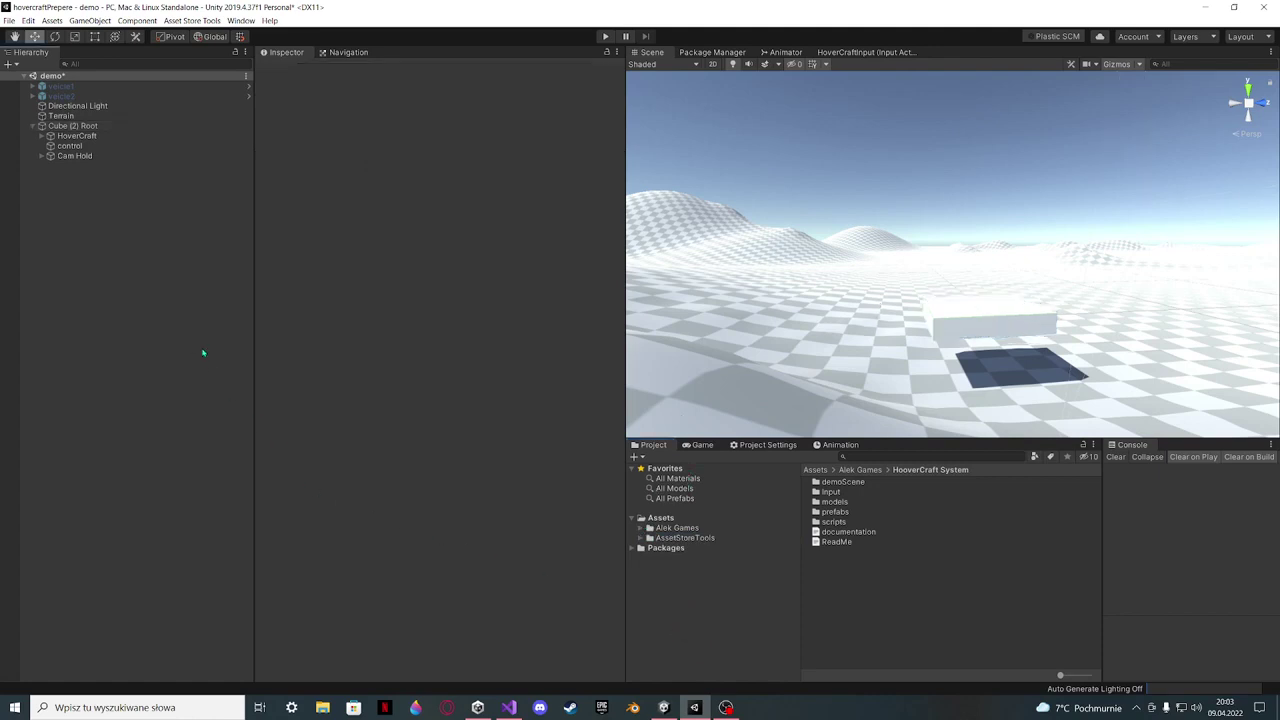
key(ctrl+s)
mouse_move(726, 709)
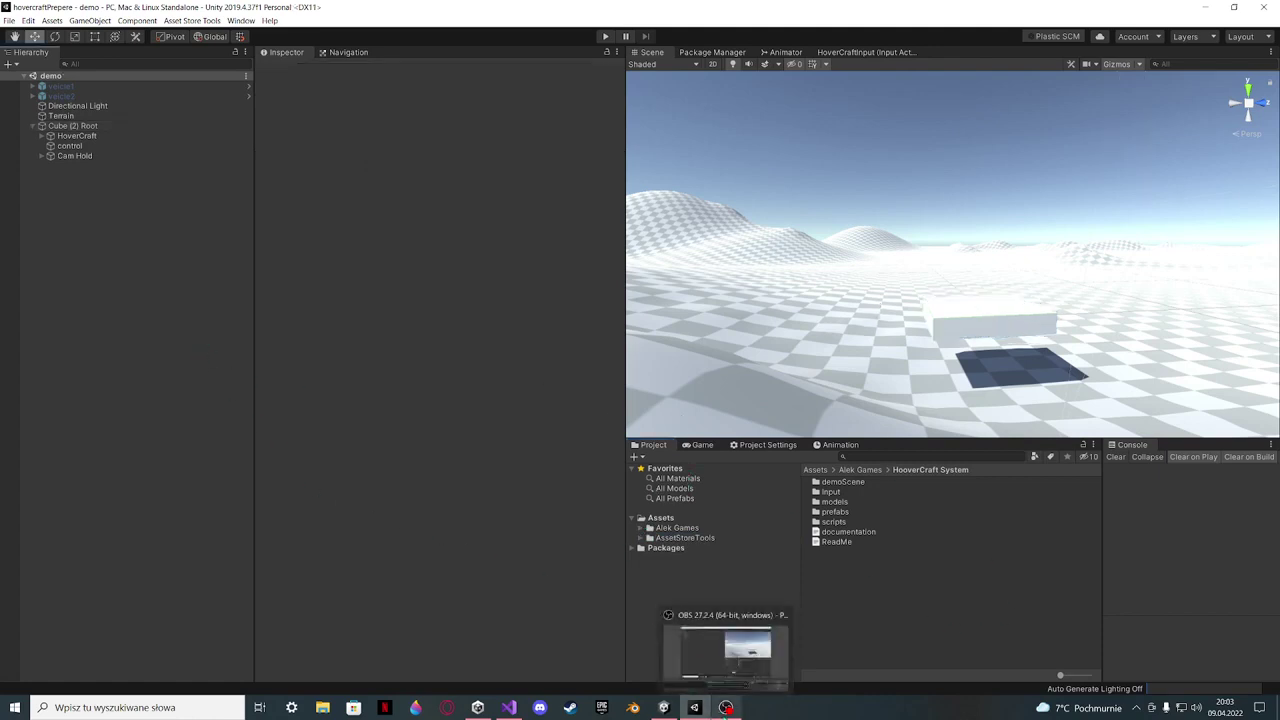
click(730, 660)
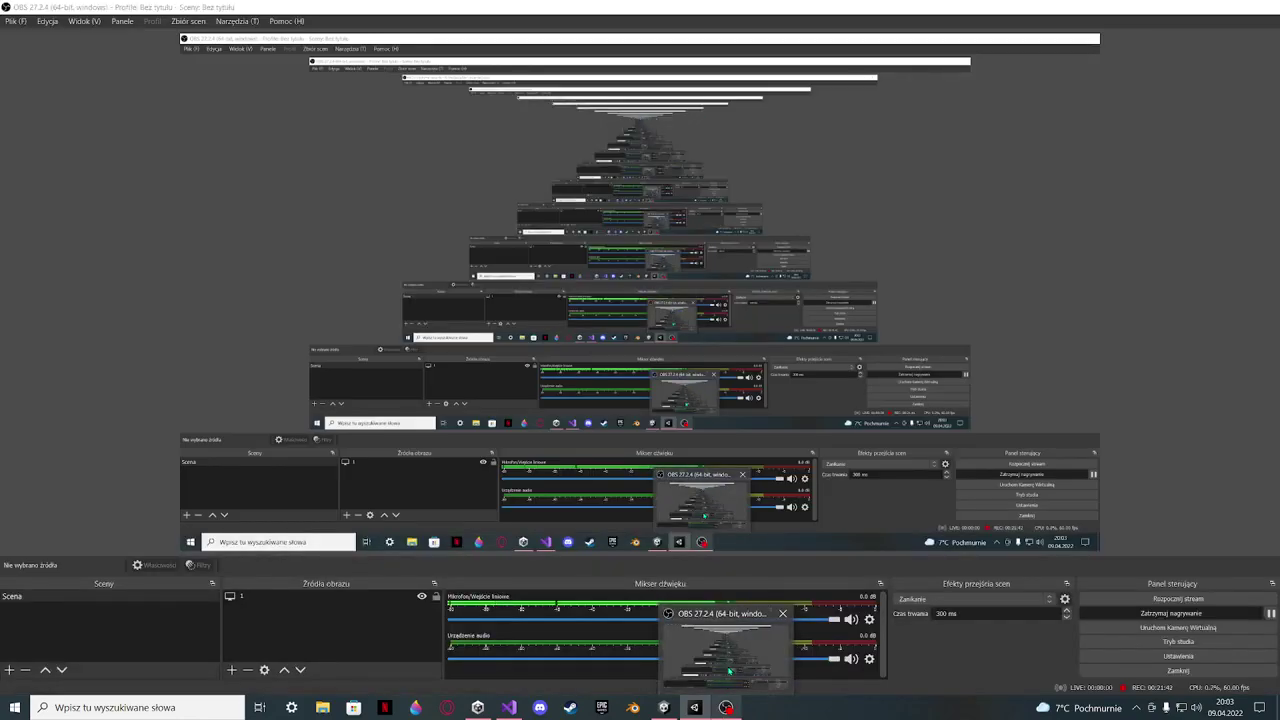